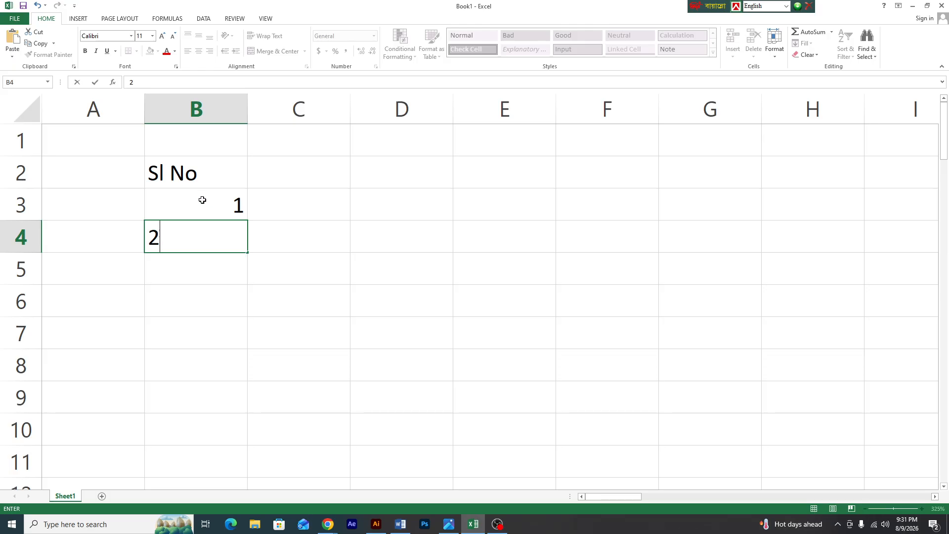
# Fill the serial numbers 1 and 2 in column B down to 7 in B9, and extend the series to 13 in B15
pyautogui.moveTo(200, 198); pyautogui.dragTo(200, 236)
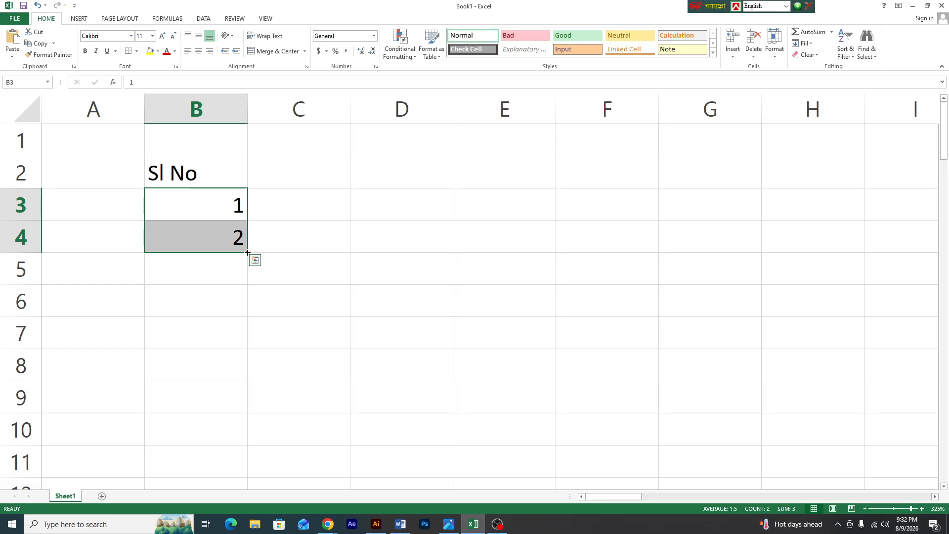
pyautogui.moveTo(248, 253); pyautogui.dragTo(244, 399)
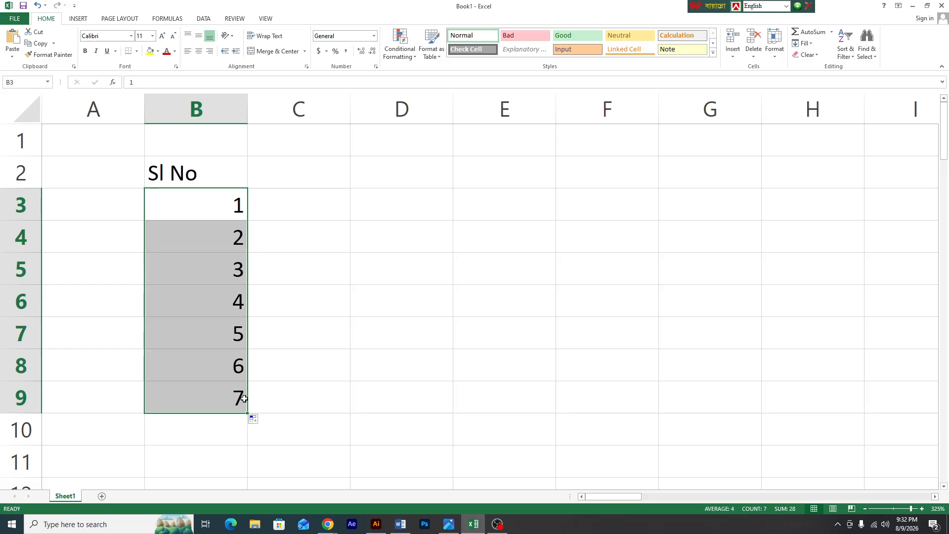
pyautogui.click(201, 396)
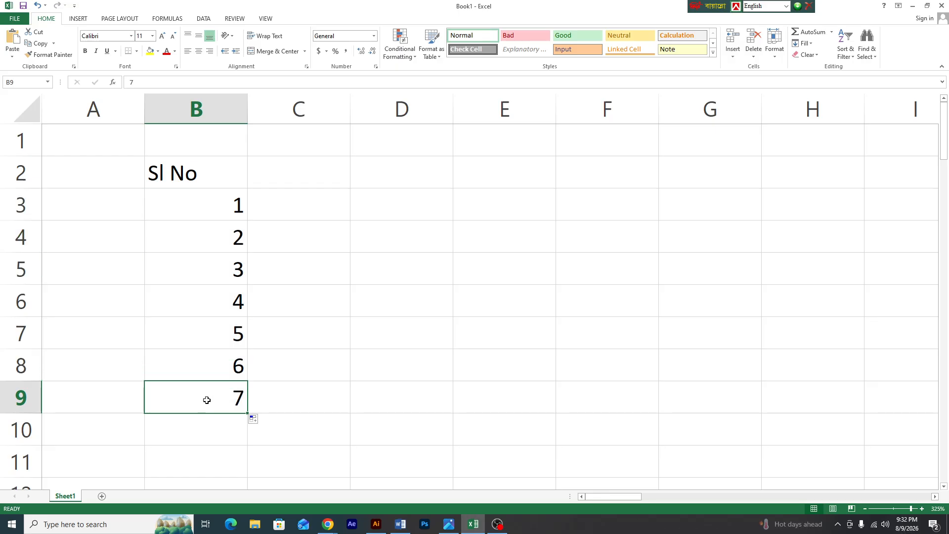
pyautogui.moveTo(204, 362); pyautogui.dragTo(206, 399)
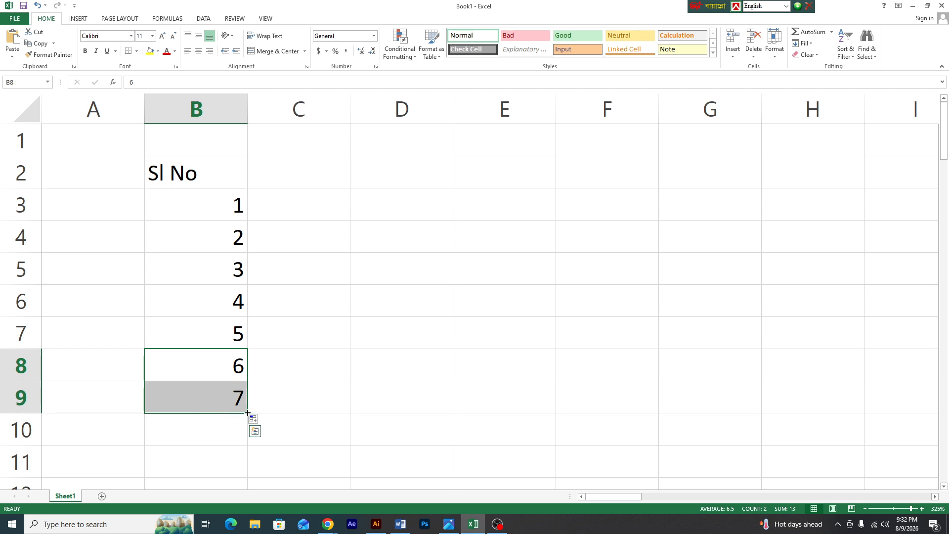
pyautogui.moveTo(247, 412); pyautogui.dragTo(252, 475)
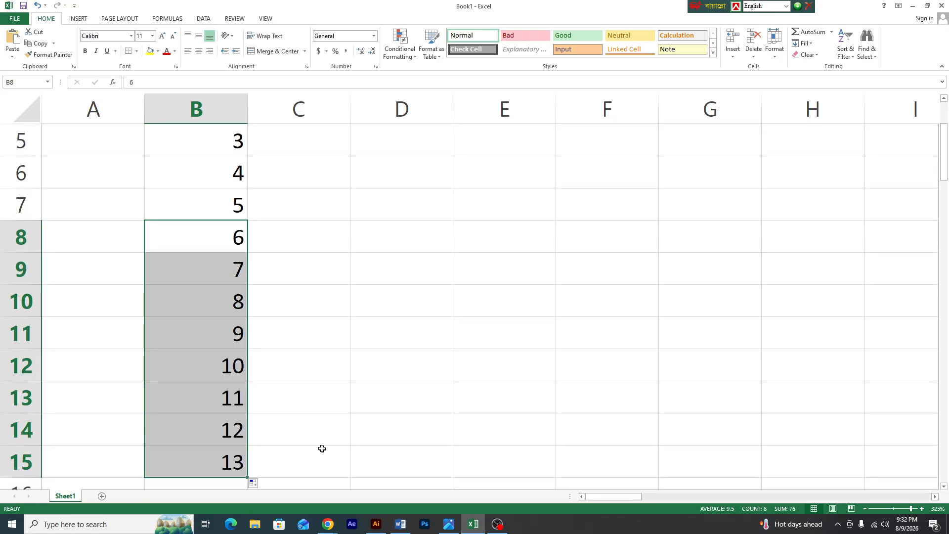
pyautogui.scroll(2, 225, 415)
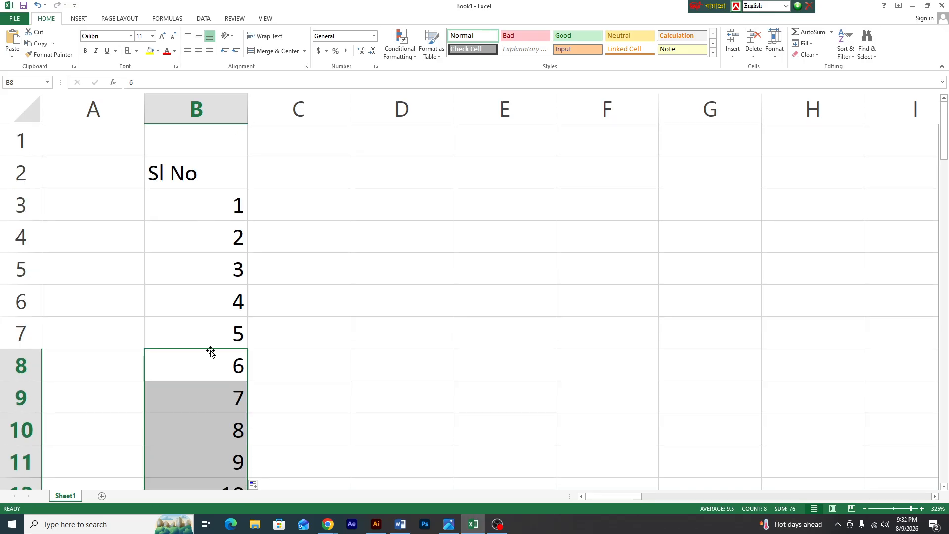
# Enter 1 in cell D5 and 2 in cell E5 as the start of a horizontal series
pyautogui.click(393, 274)
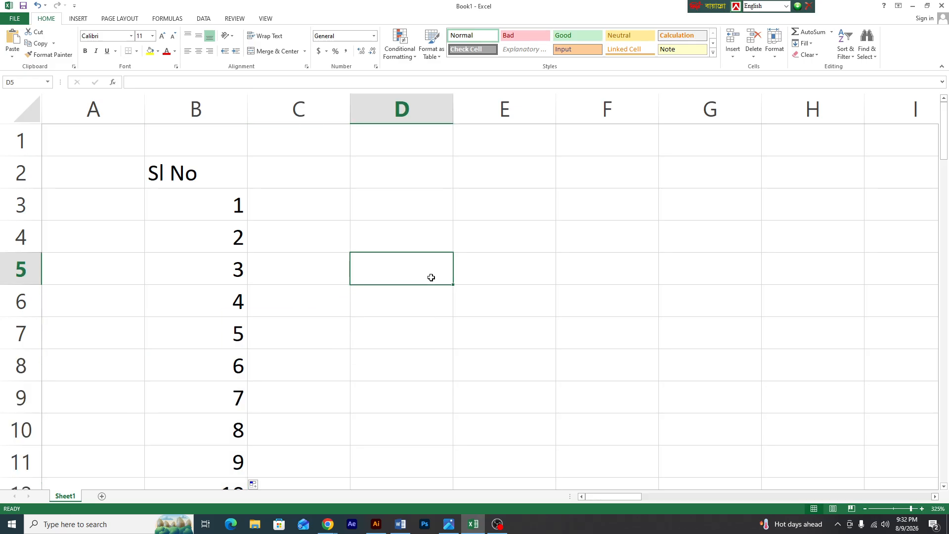
pyautogui.write('1')
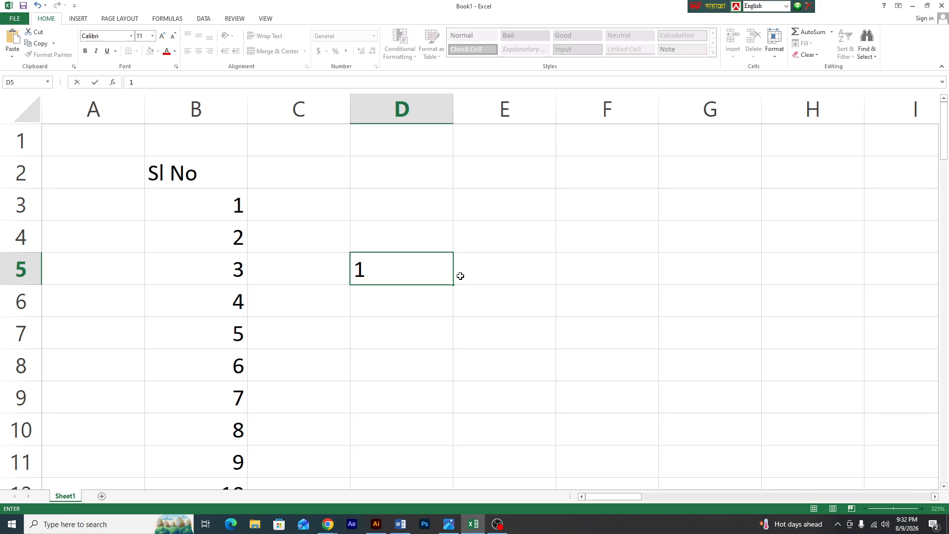
pyautogui.click(498, 269)
pyautogui.write('2')
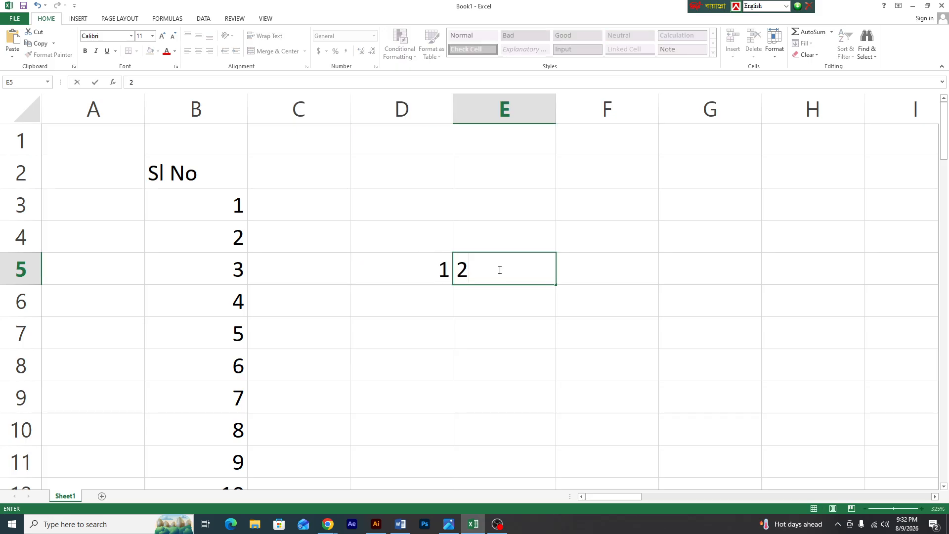
# Fill the series in D5 and E5 across row 5, extending it to 20 in cell W5
pyautogui.moveTo(400, 270); pyautogui.dragTo(476, 268)
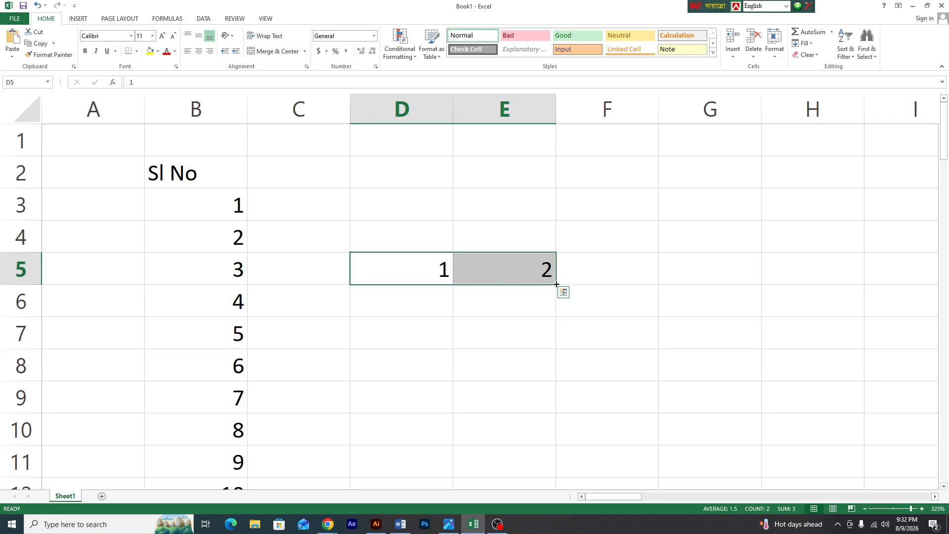
pyautogui.moveTo(556, 285); pyautogui.dragTo(806, 263)
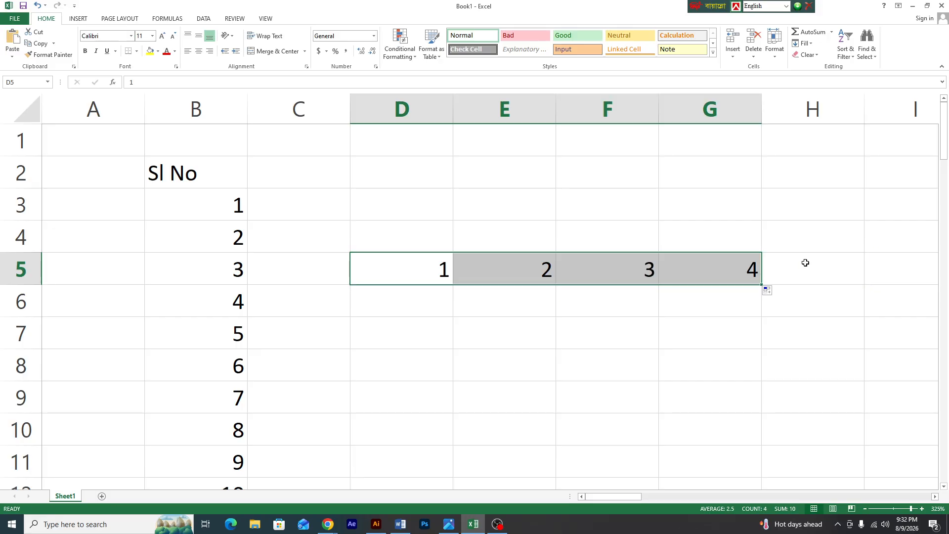
pyautogui.moveTo(642, 269); pyautogui.dragTo(947, 259)
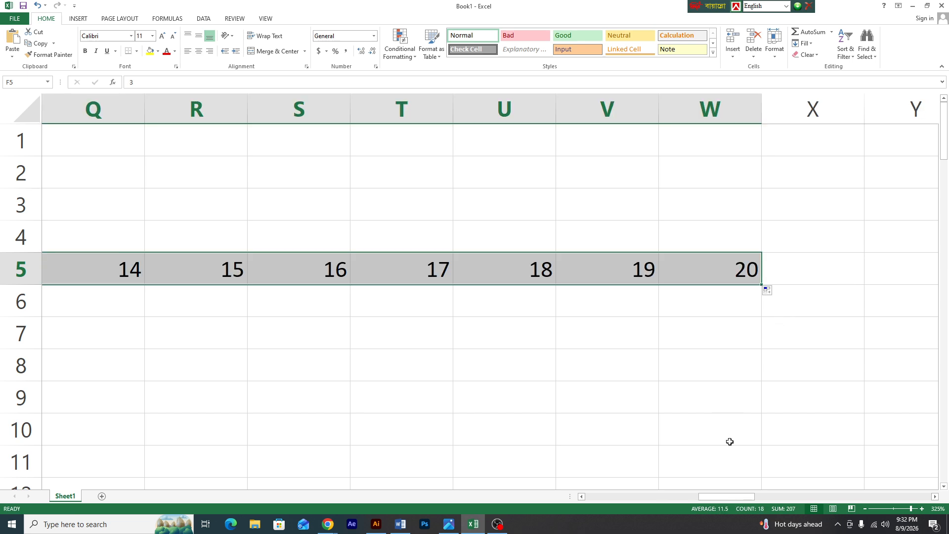
pyautogui.moveTo(727, 497); pyautogui.dragTo(544, 413)
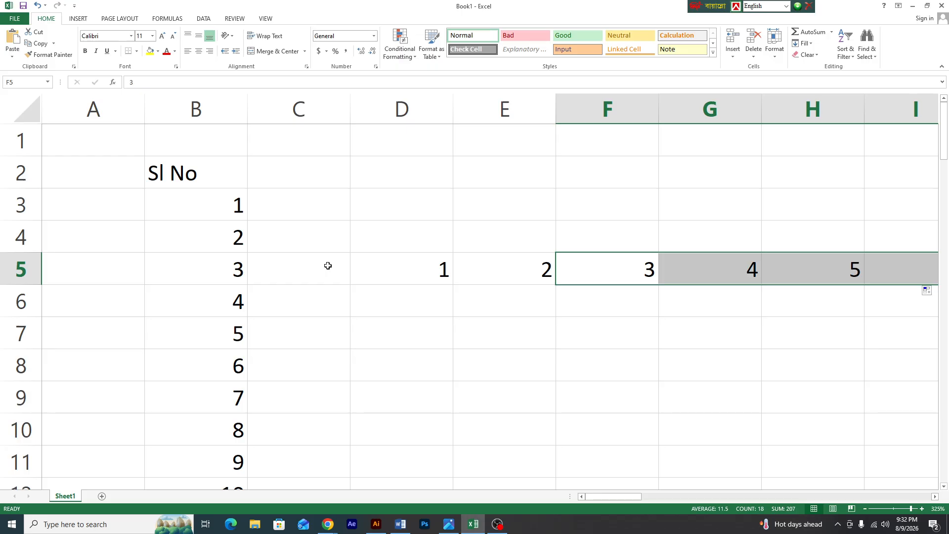
# Clear the entire data region, including the serial numbers and the row 5 series, and select cell B2
pyautogui.click(346, 302)
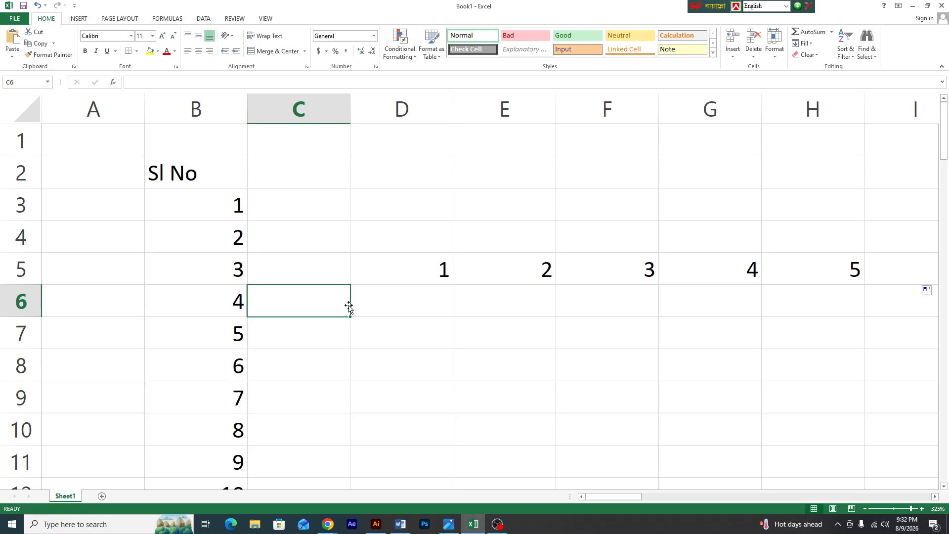
pyautogui.hotkey('ctrl', 'a')
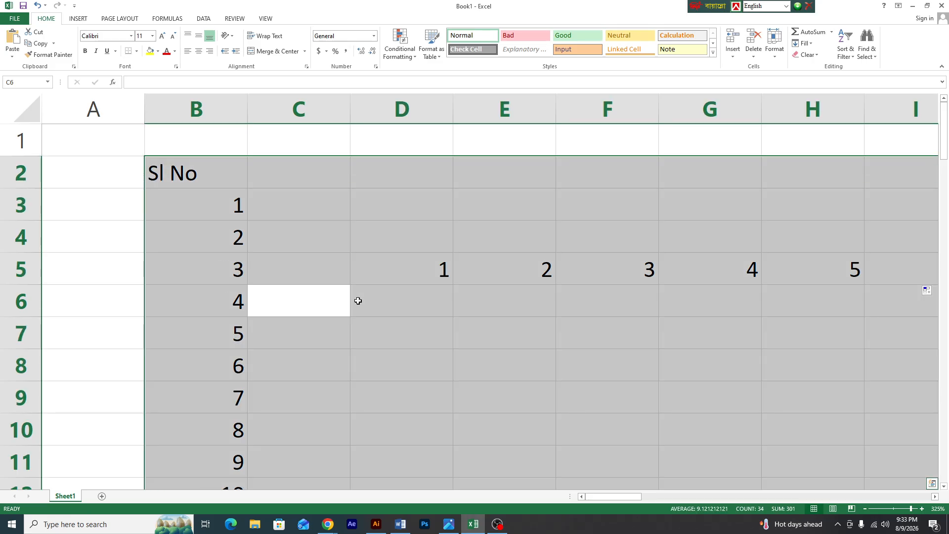
pyautogui.press('Delete')
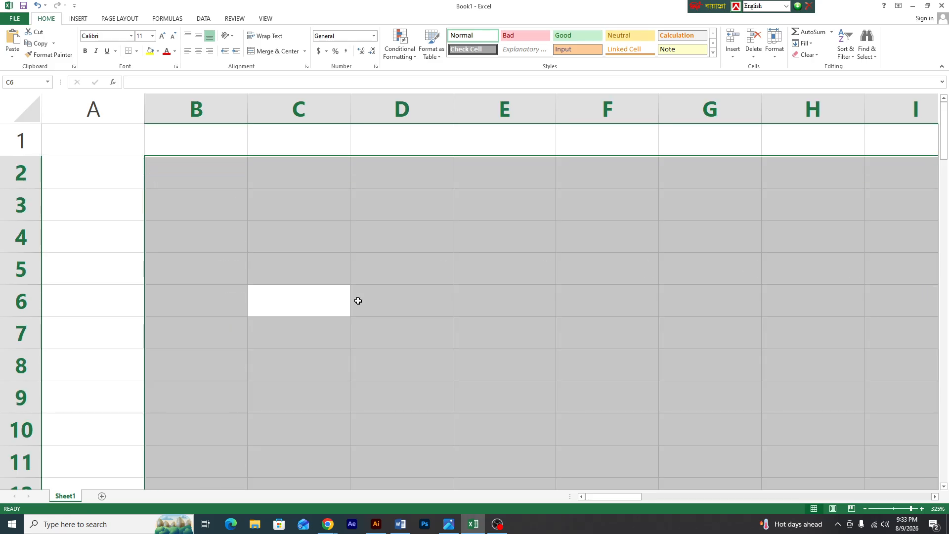
pyautogui.click(209, 202)
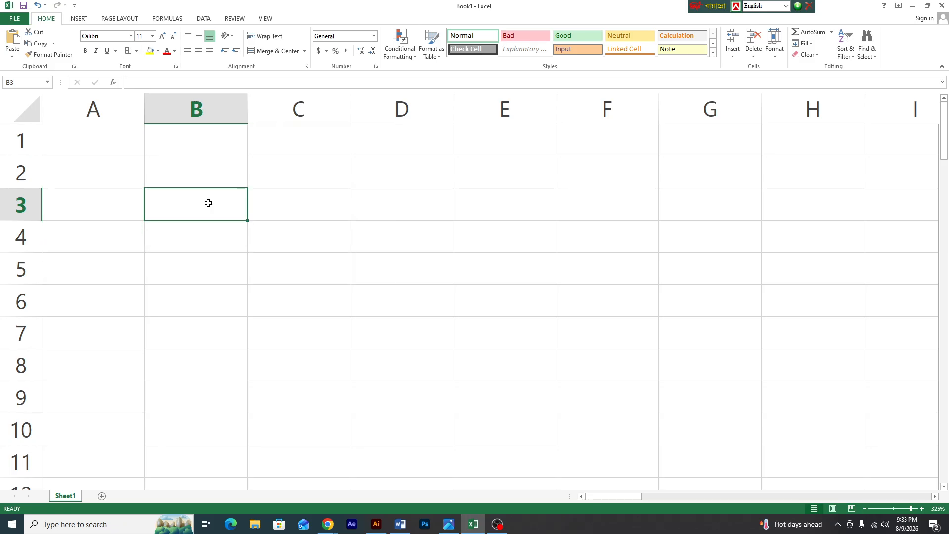
pyautogui.click(224, 179)
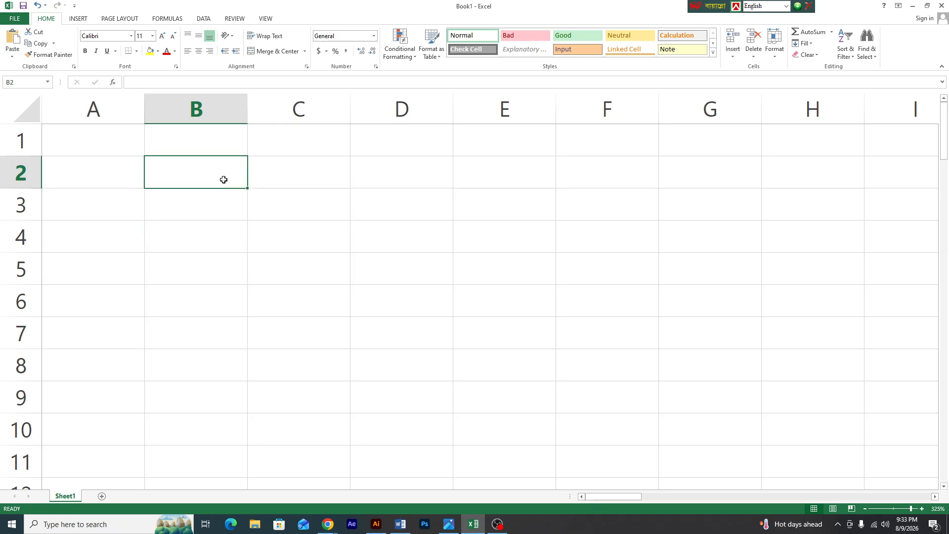
# Switch to Chrome to check the Google Meet call and the WhatsApp chats, and return to the Excel workbook
pyautogui.moveTo(328, 524)
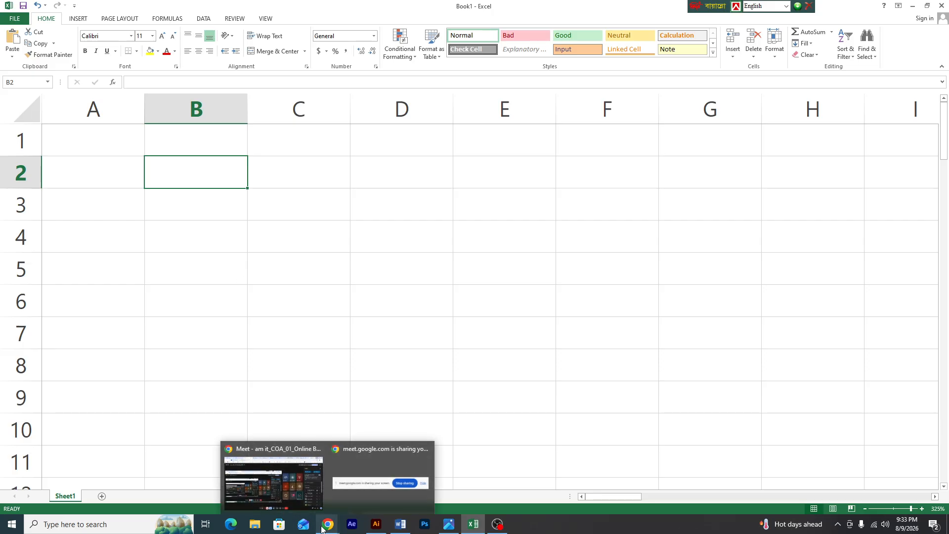
pyautogui.click(301, 487)
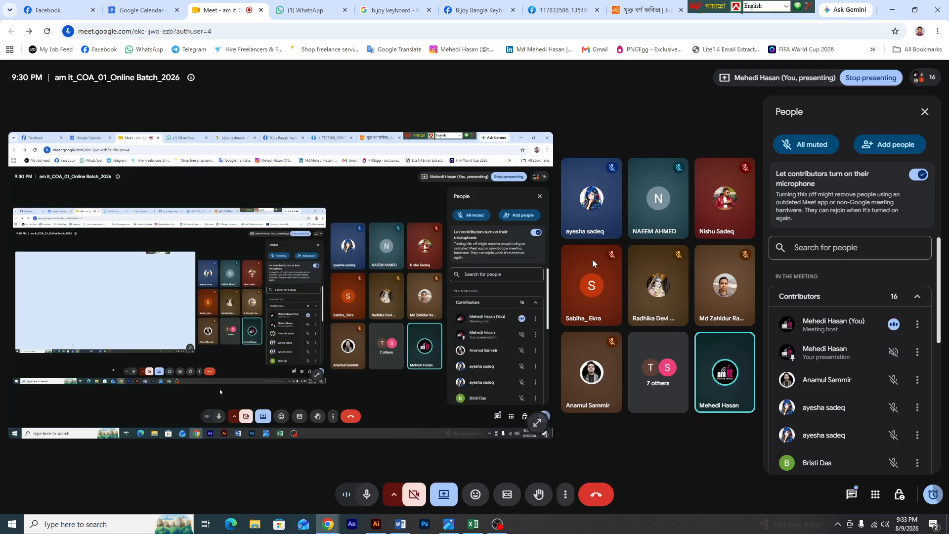
pyautogui.click(296, 11)
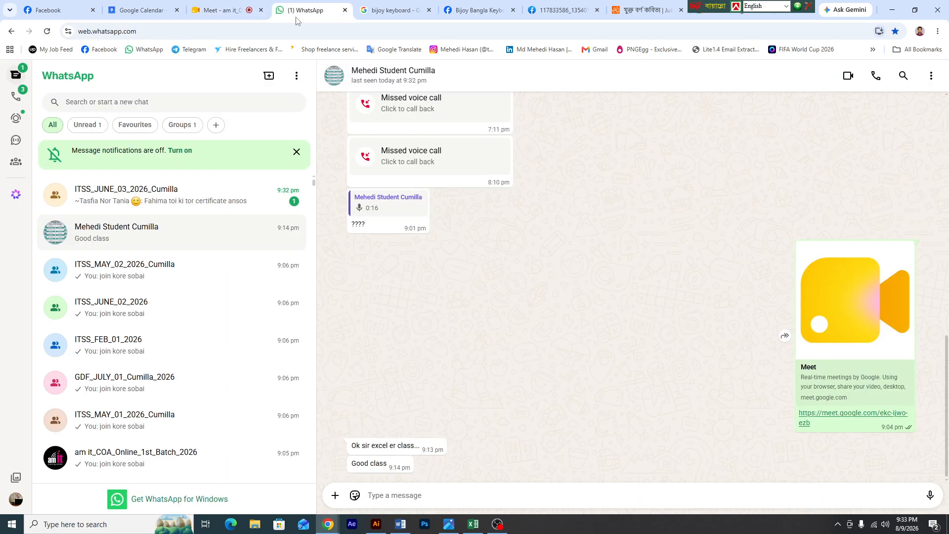
pyautogui.click(893, 10)
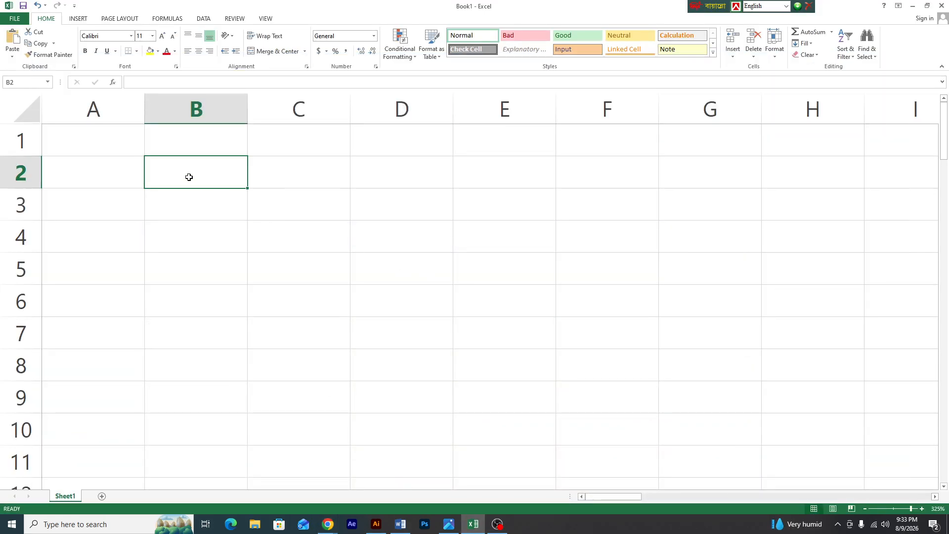
# Enter the heading "Sl No" in cell B2 and the starting number 1 in cell B3
pyautogui.write('S')
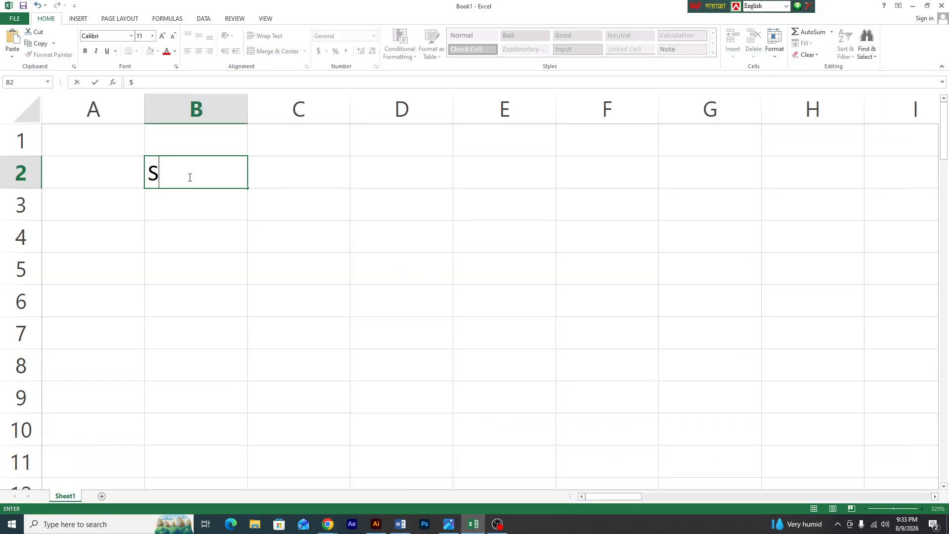
pyautogui.write('l No')
pyautogui.click(213, 209)
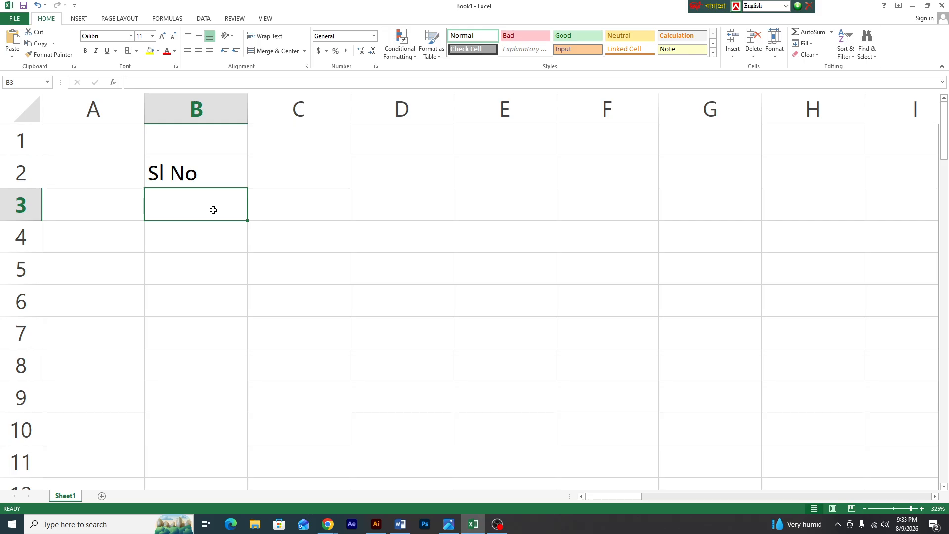
pyautogui.write('1')
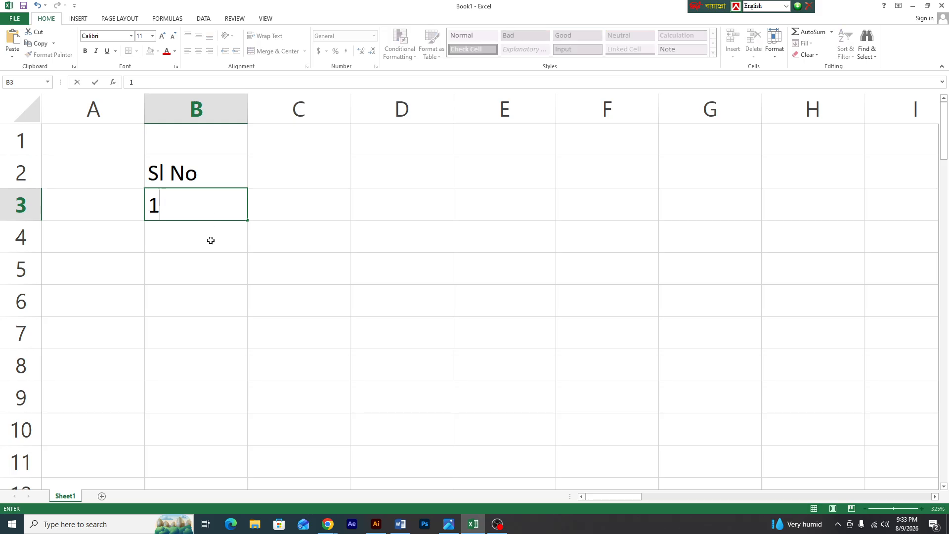
pyautogui.click(282, 238)
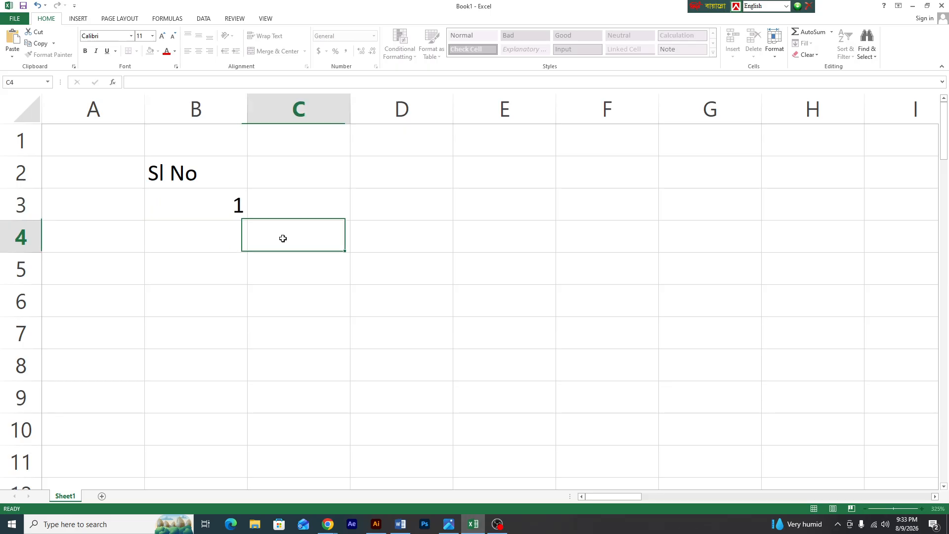
# Fill a linear series down the column from B3 with a step value of 1 and a stop value of 10000
pyautogui.click(206, 207)
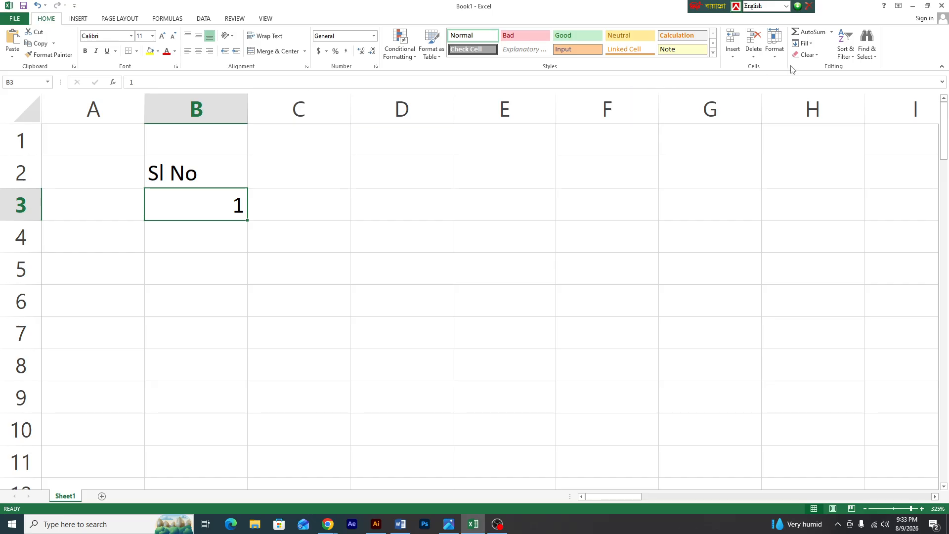
pyautogui.click(811, 45)
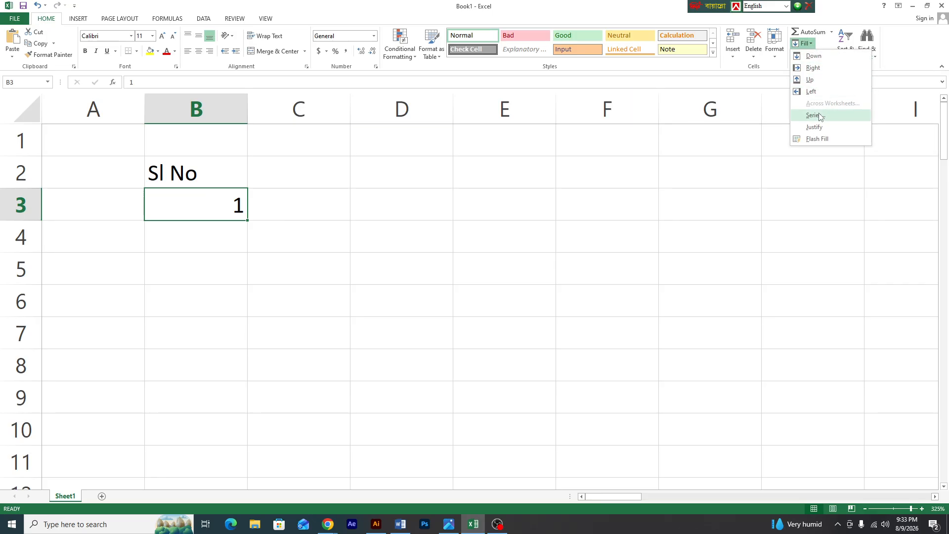
pyautogui.click(819, 116)
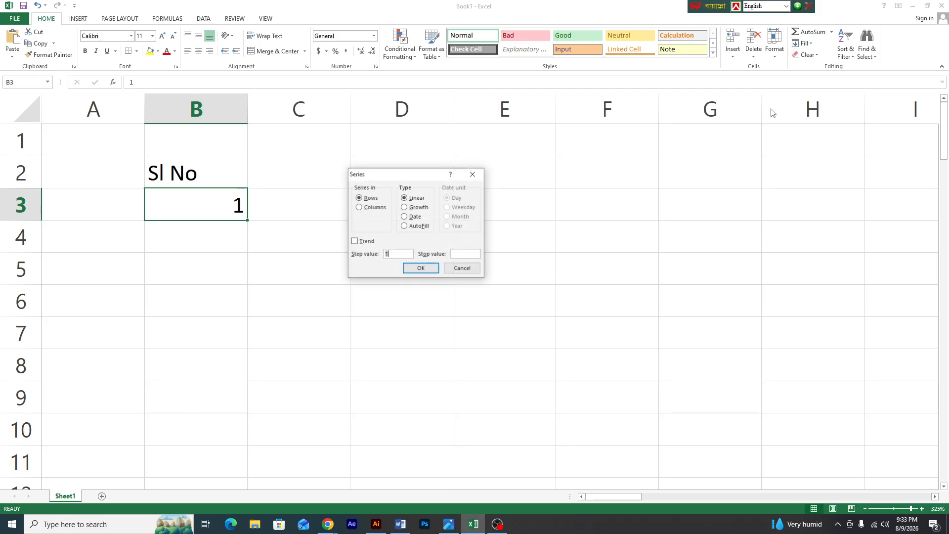
pyautogui.moveTo(414, 175); pyautogui.dragTo(326, 246)
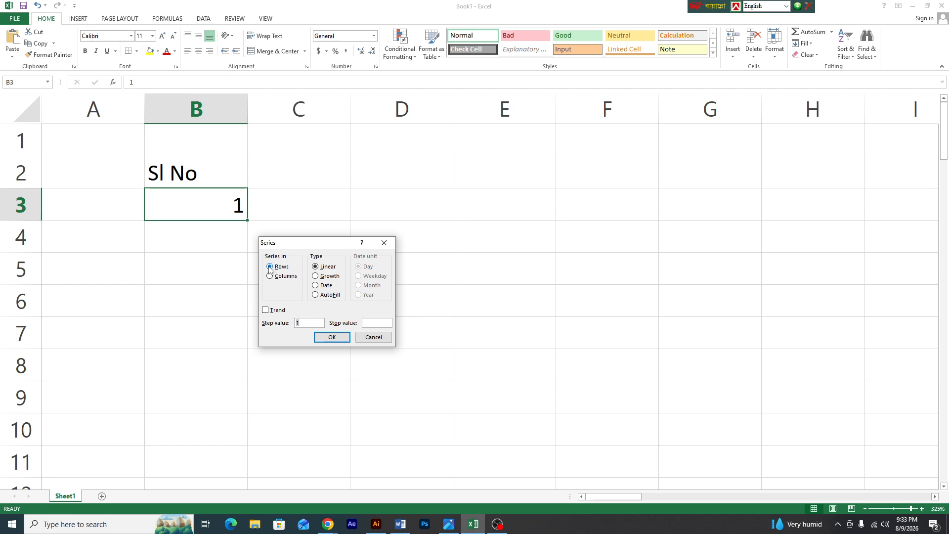
pyautogui.moveTo(283, 242); pyautogui.dragTo(270, 287)
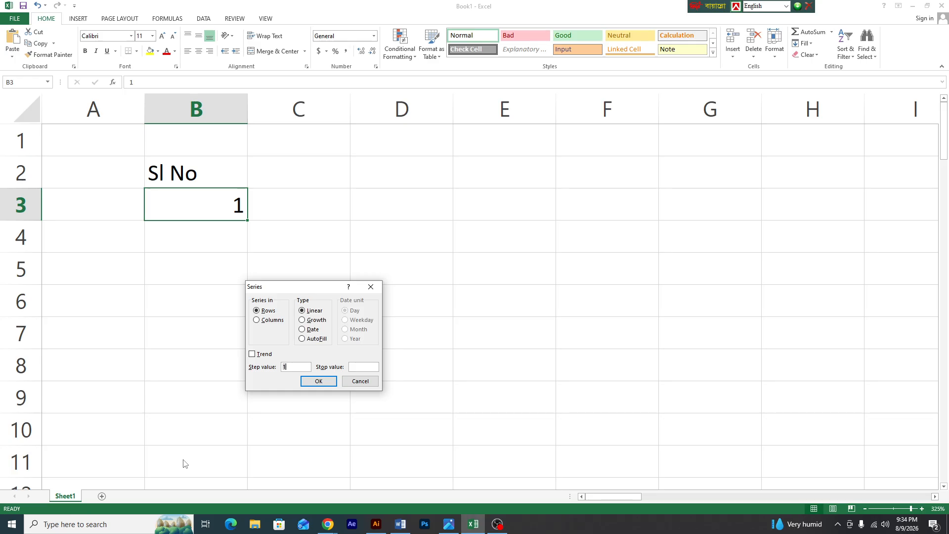
pyautogui.click(262, 322)
pyautogui.click(363, 367)
pyautogui.write('10000')
pyautogui.click(324, 385)
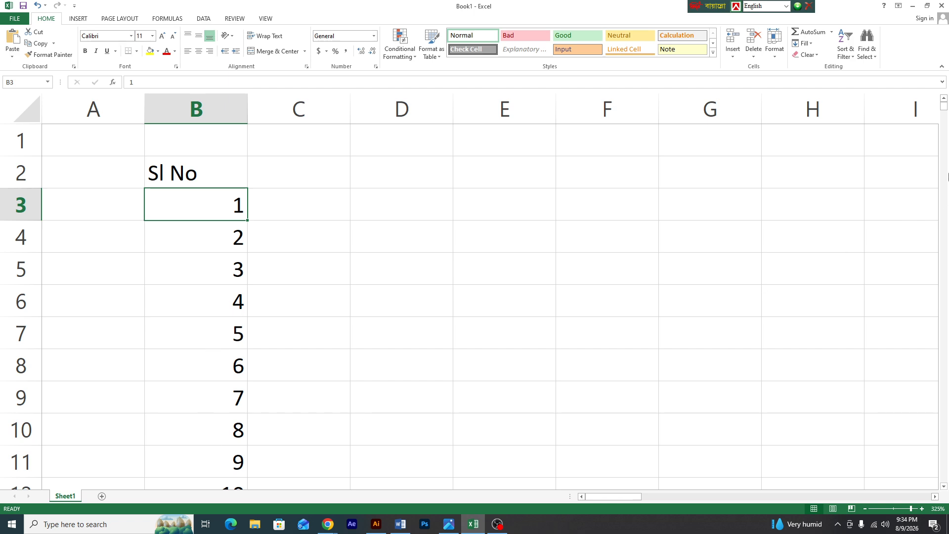
# Extend the serial numbers at the end of column B from 9999 and 10000 down to 10008 in cell B10010
pyautogui.moveTo(948, 123); pyautogui.dragTo(948, 490)
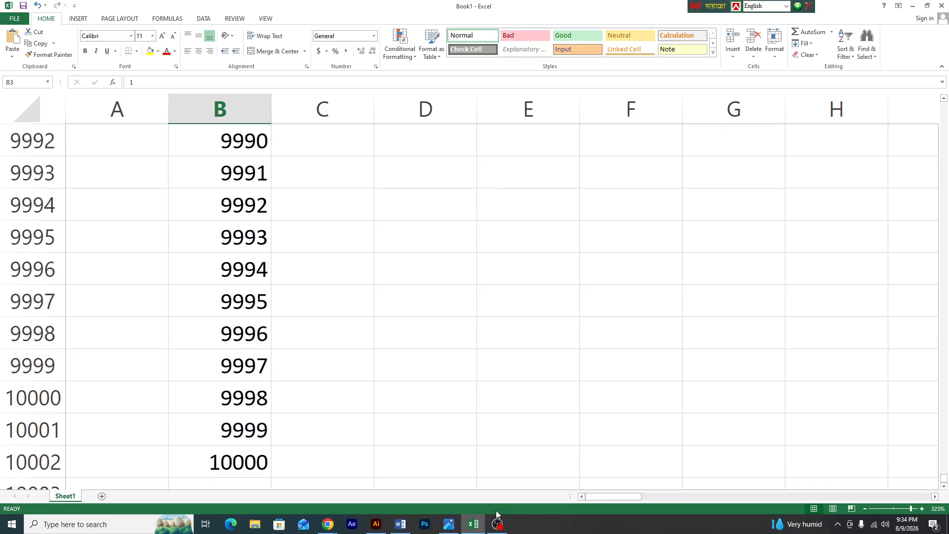
pyautogui.click(256, 461)
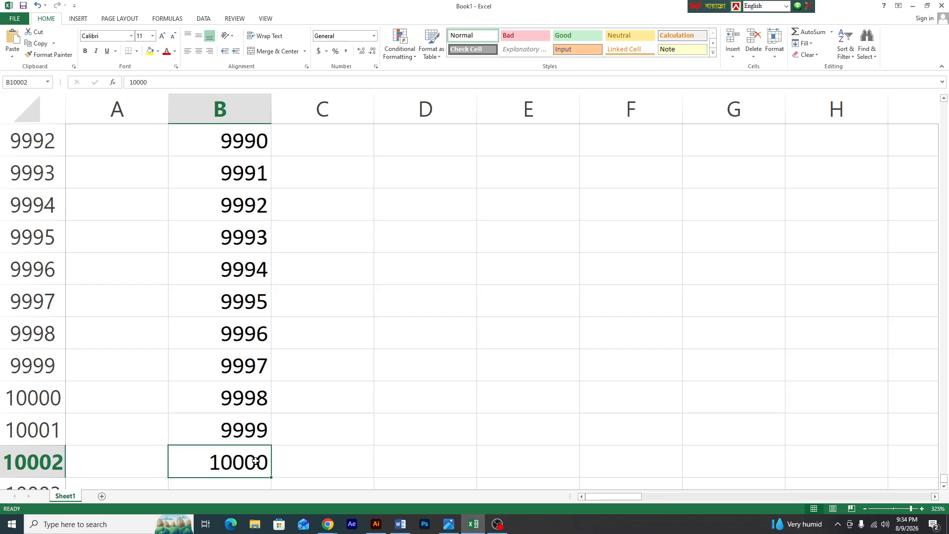
pyautogui.moveTo(241, 427); pyautogui.dragTo(267, 430)
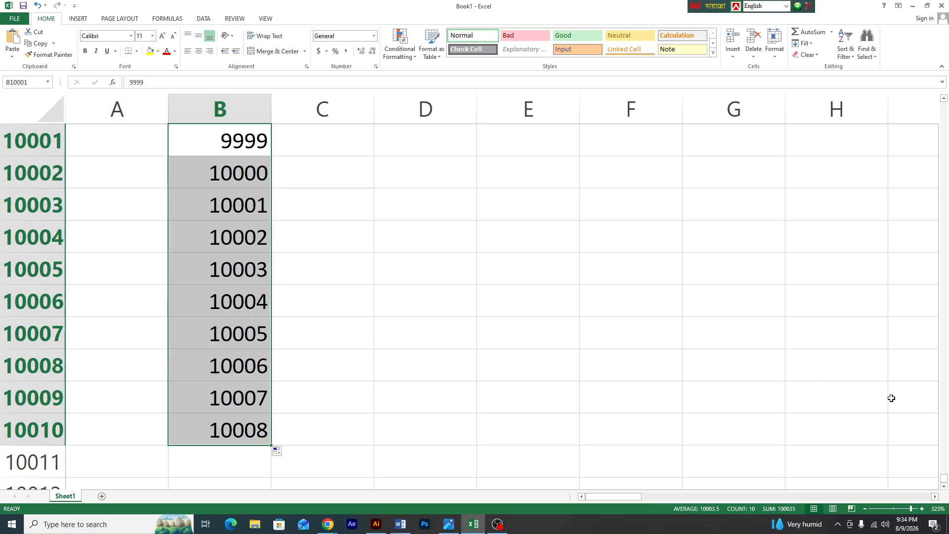
# Fill a linear series across row 3 from cell B3 with a step value of 1 and a stop value of 500
pyautogui.moveTo(945, 482); pyautogui.dragTo(940, 101)
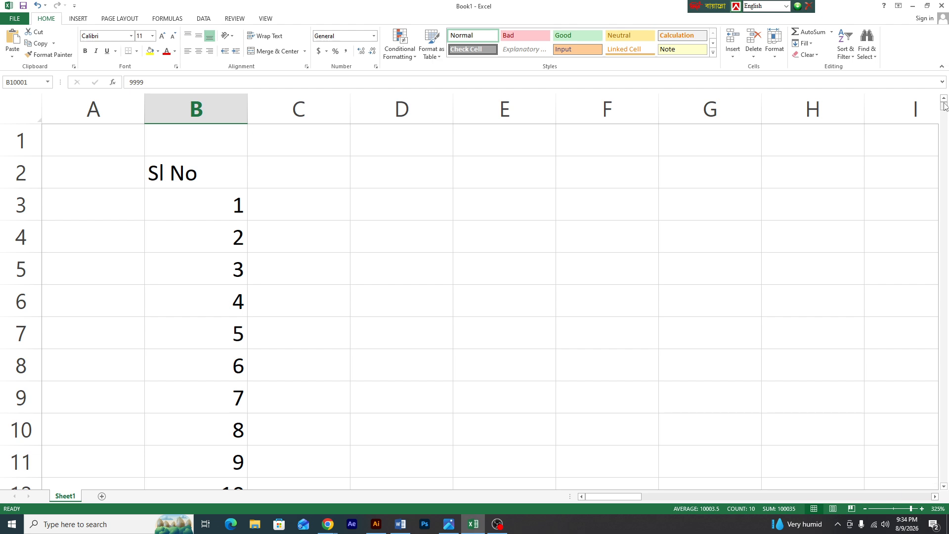
pyautogui.click(213, 208)
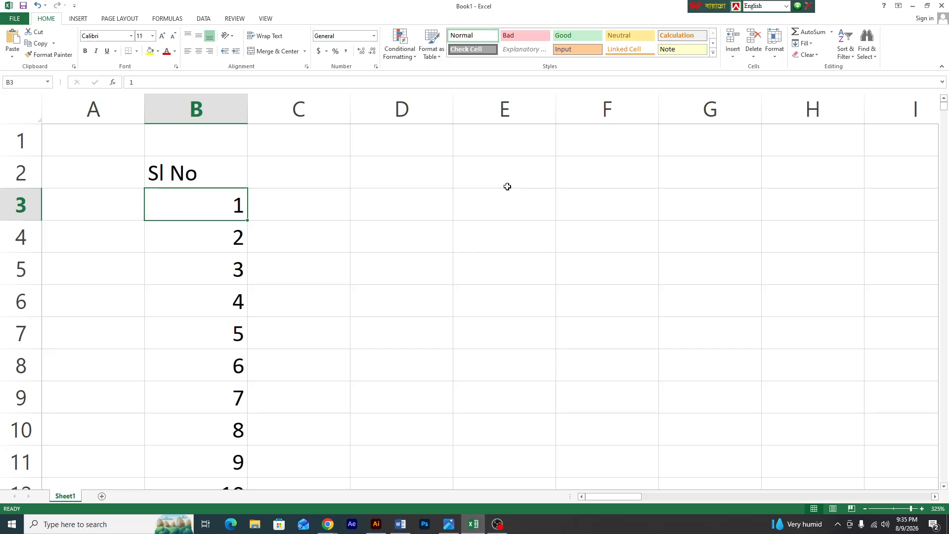
pyautogui.click(811, 44)
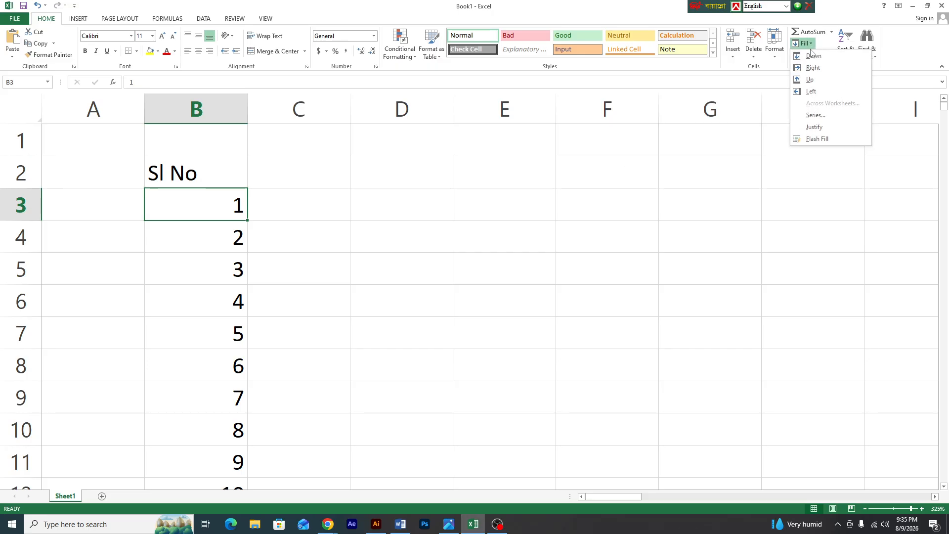
pyautogui.click(815, 114)
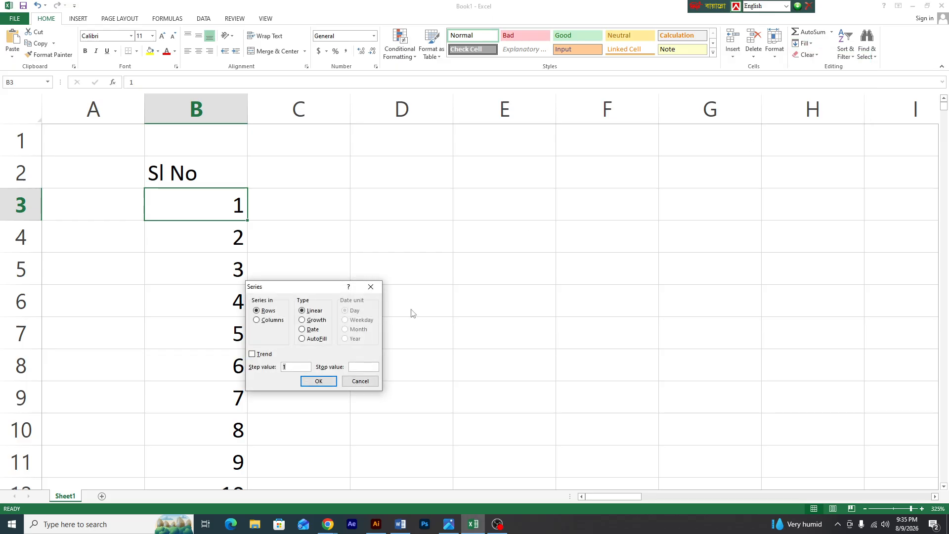
pyautogui.moveTo(296, 287); pyautogui.dragTo(351, 273)
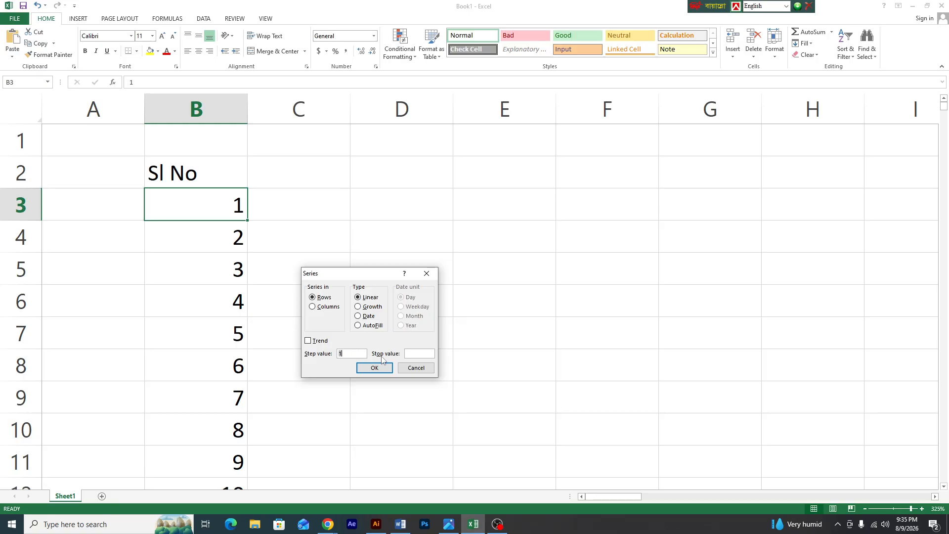
pyautogui.click(415, 354)
pyautogui.click(375, 368)
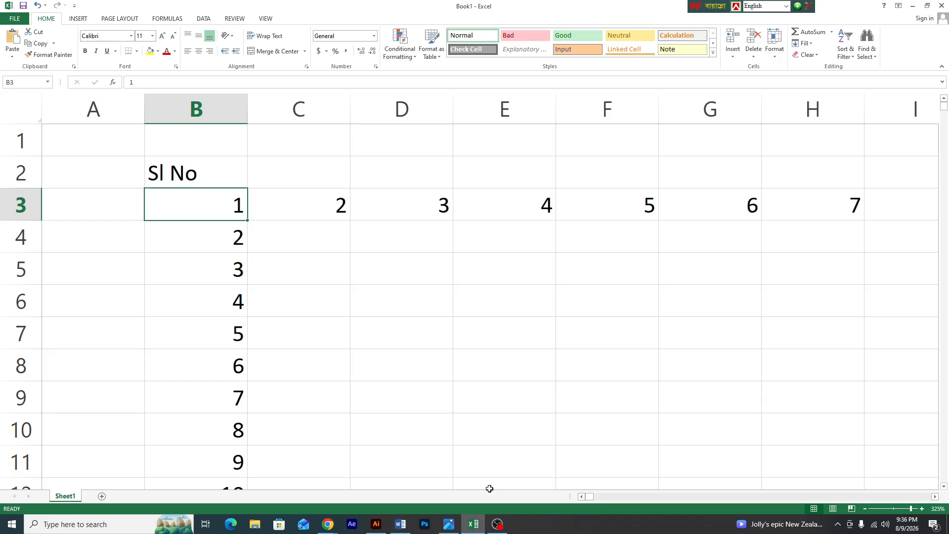
pyautogui.click(329, 524)
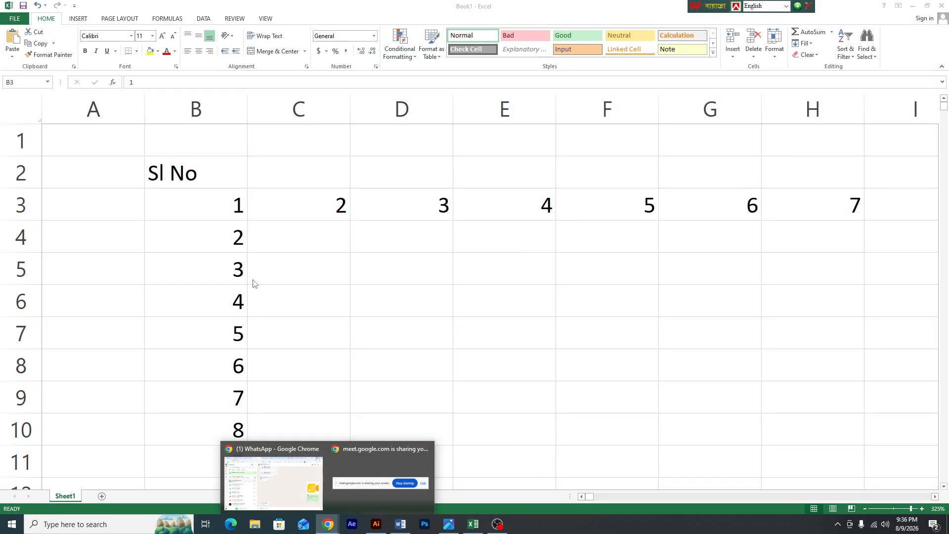
pyautogui.click(307, 256)
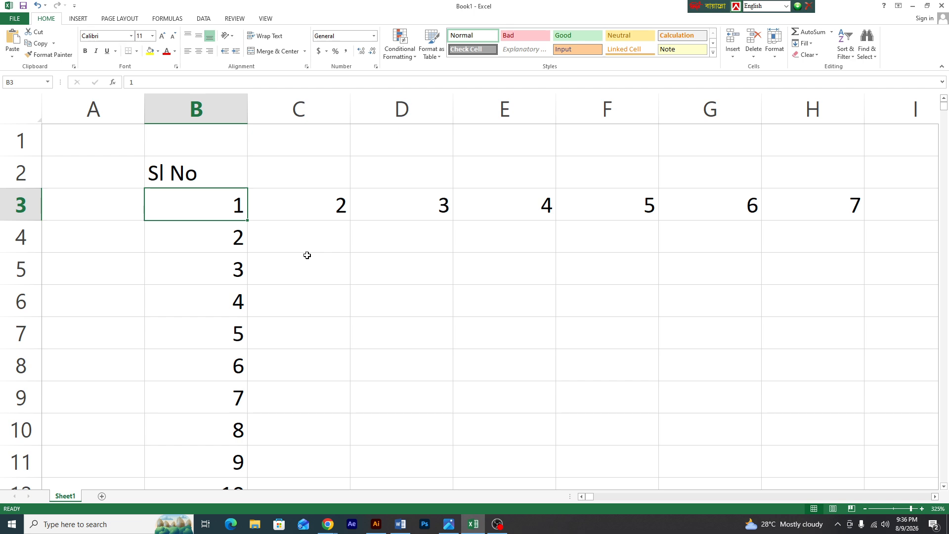
# Clear the heading and all the serial numbers in the column and row series from the sheet
pyautogui.hotkey('ctrl', 'a')
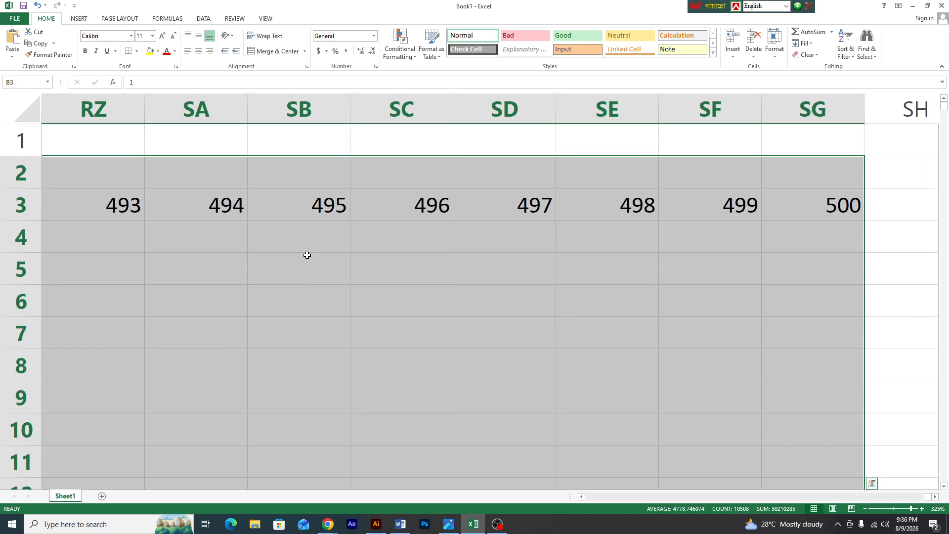
pyautogui.press('Delete')
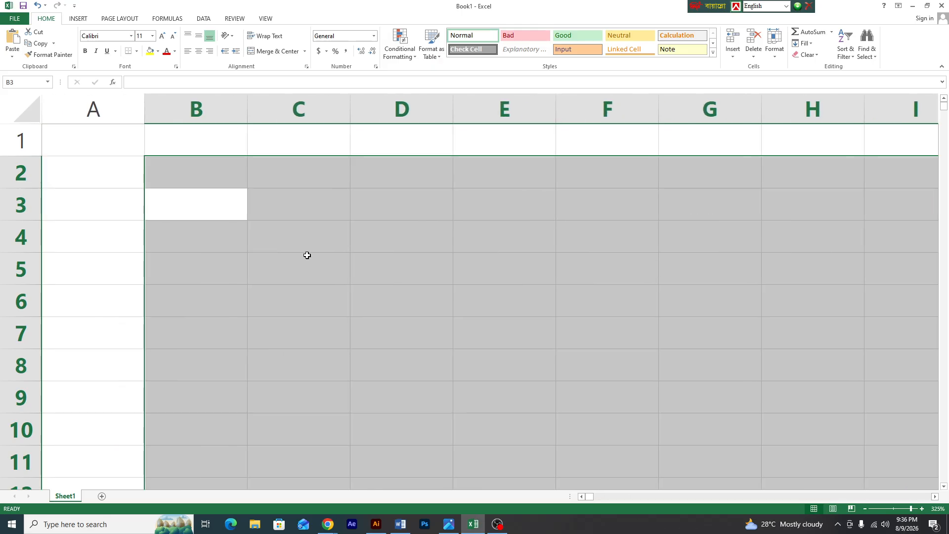
# Enter the number 5 in each of the cells B3, B4, B5 and B6
pyautogui.click(217, 210)
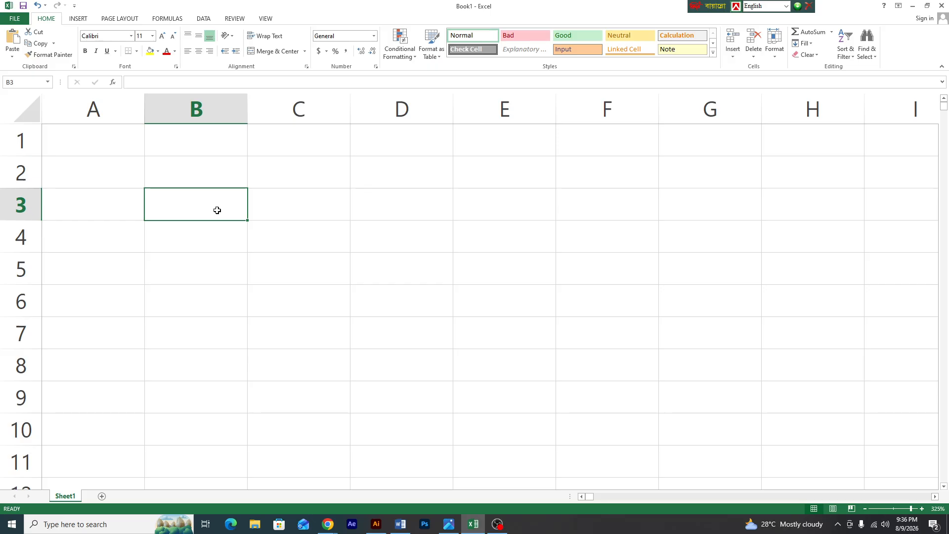
pyautogui.write('5')
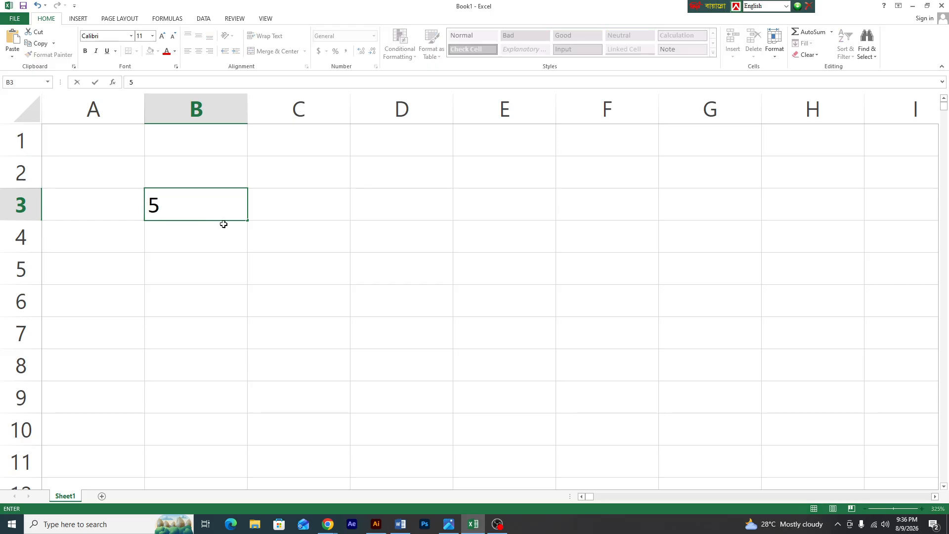
pyautogui.click(228, 242)
pyautogui.write('5')
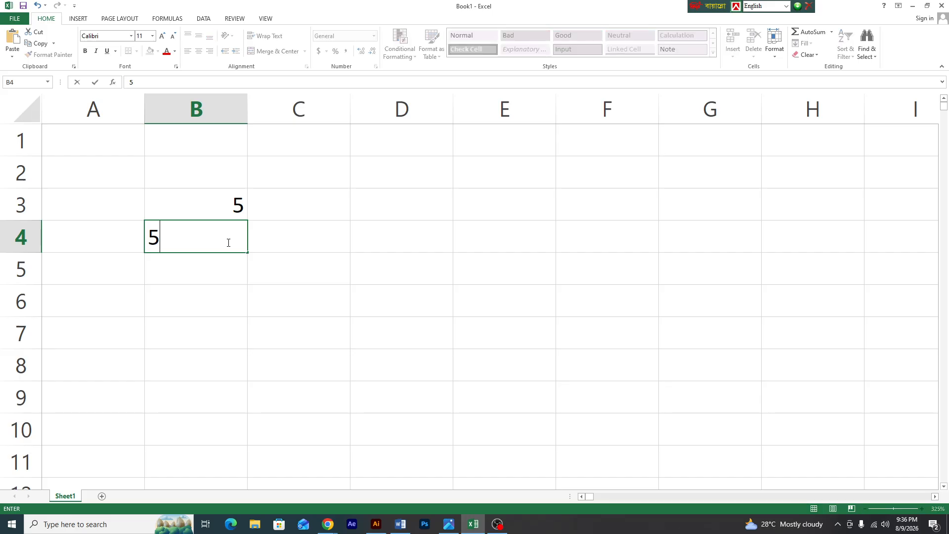
pyautogui.click(205, 269)
pyautogui.write('5')
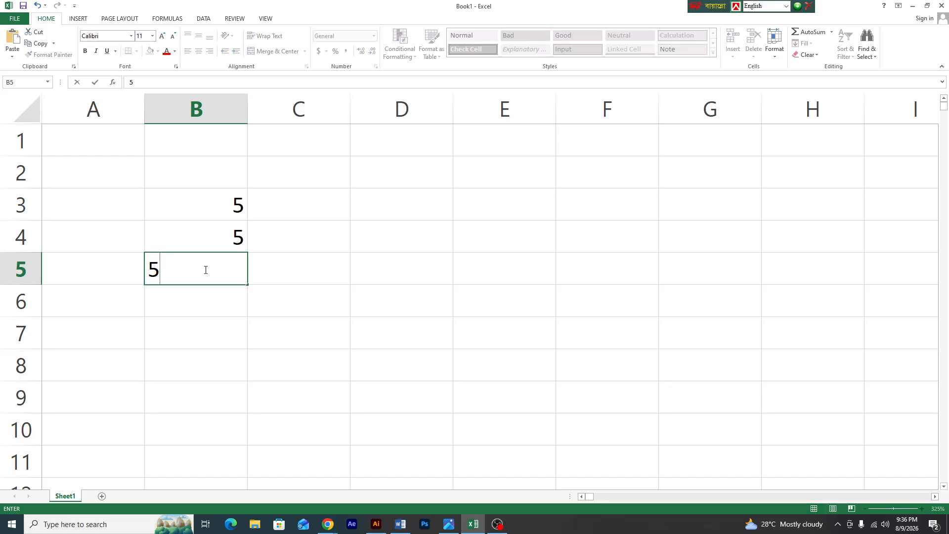
pyautogui.click(207, 300)
pyautogui.write('5')
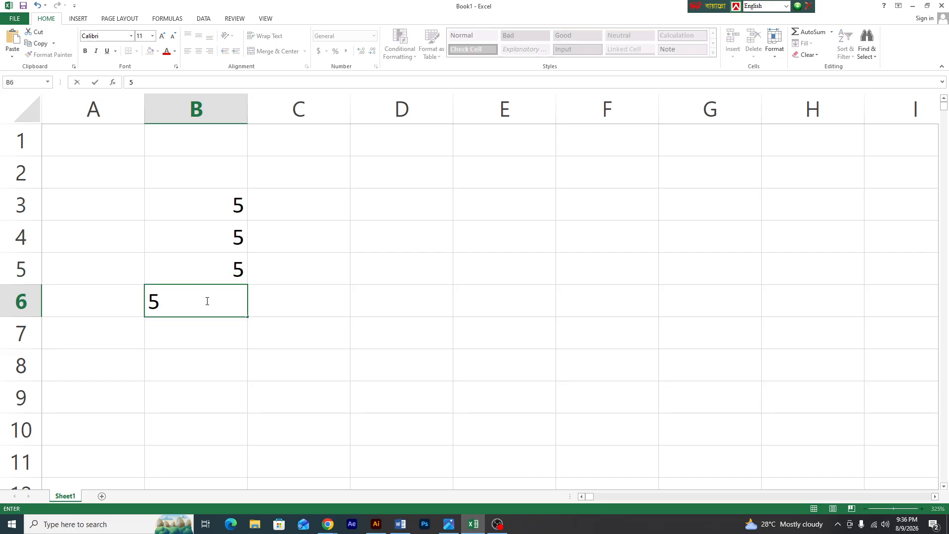
pyautogui.moveTo(200, 203); pyautogui.dragTo(199, 298)
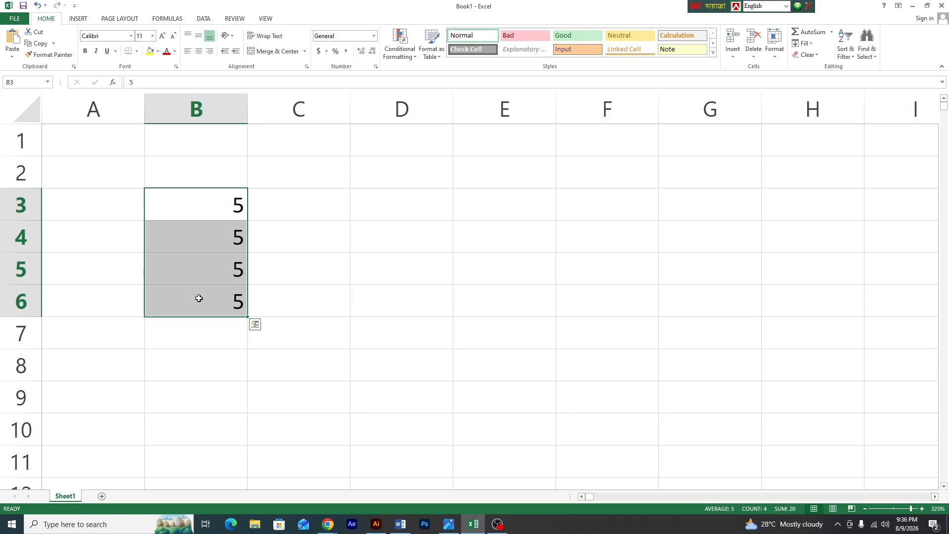
pyautogui.click(298, 204)
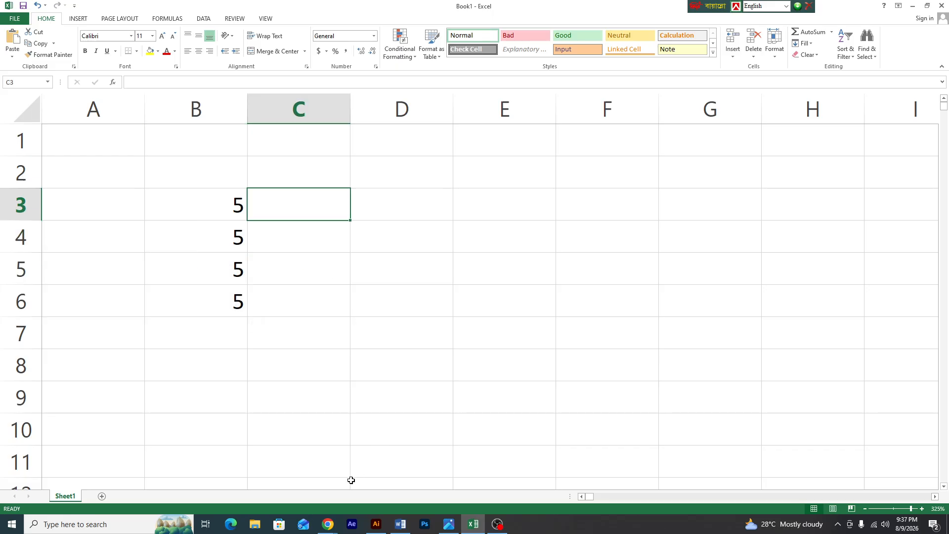
pyautogui.moveTo(331, 520)
pyautogui.moveTo(303, 490)
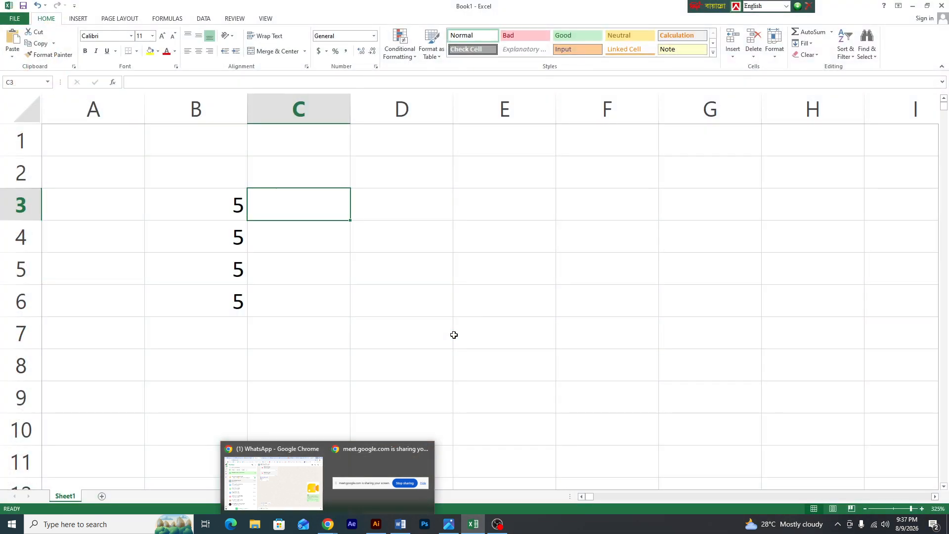
pyautogui.moveTo(204, 206); pyautogui.dragTo(221, 297)
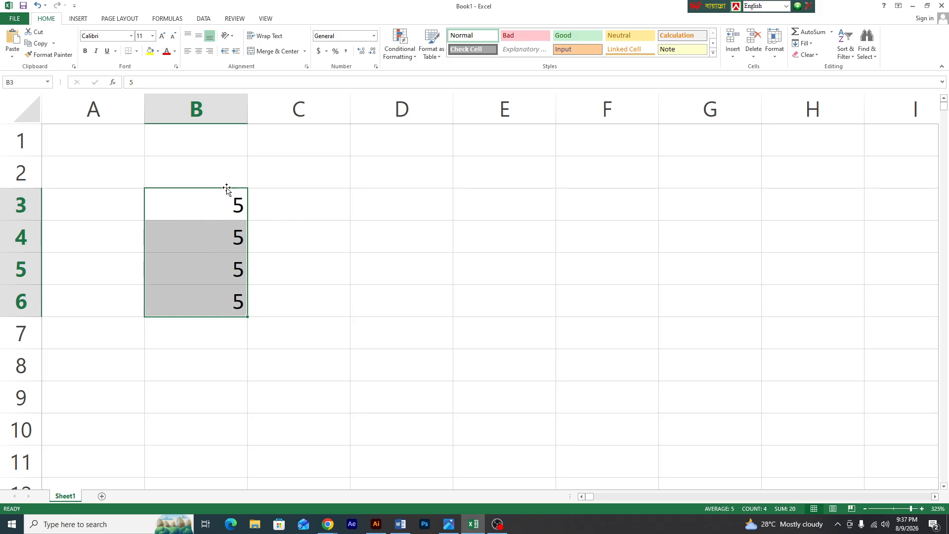
pyautogui.click(412, 141)
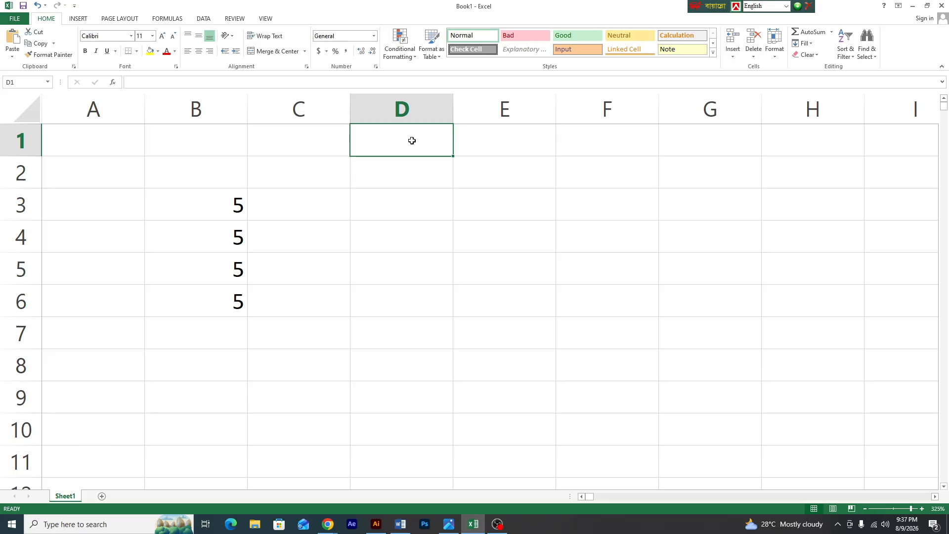
pyautogui.click(405, 328)
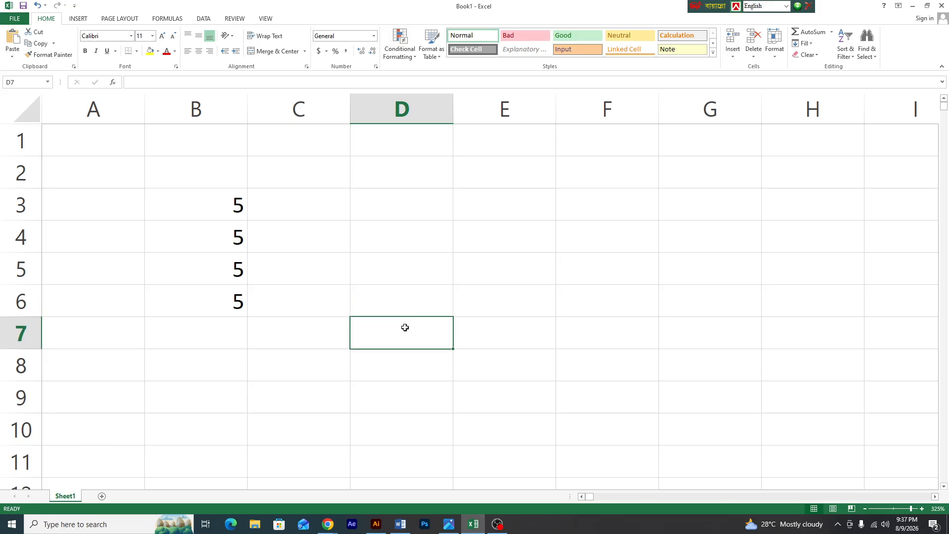
pyautogui.click(112, 266)
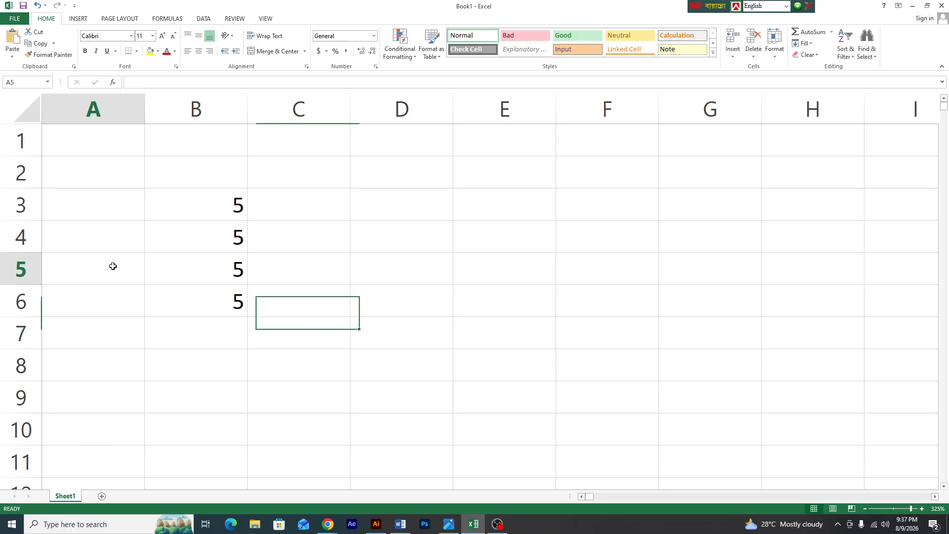
pyautogui.click(200, 336)
pyautogui.click(217, 168)
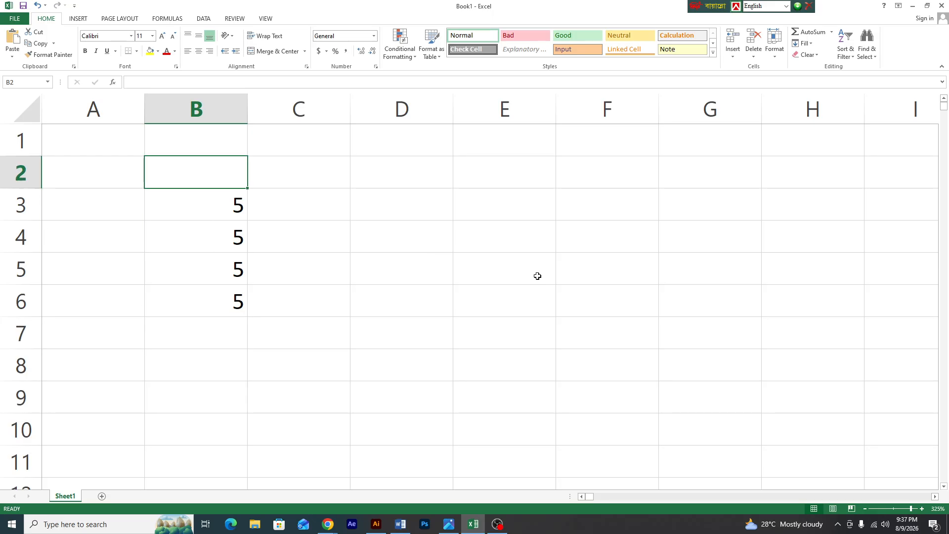
pyautogui.moveTo(224, 201); pyautogui.dragTo(223, 295)
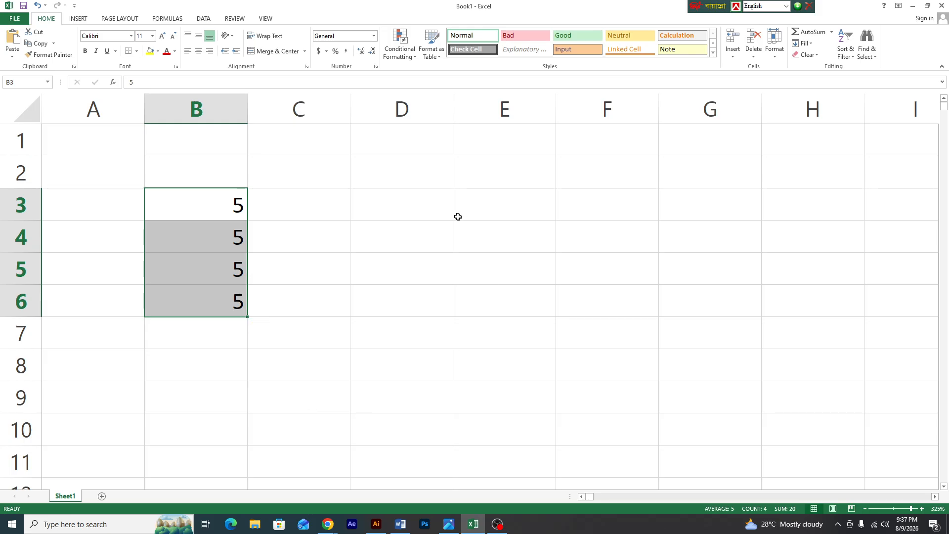
pyautogui.click(439, 210)
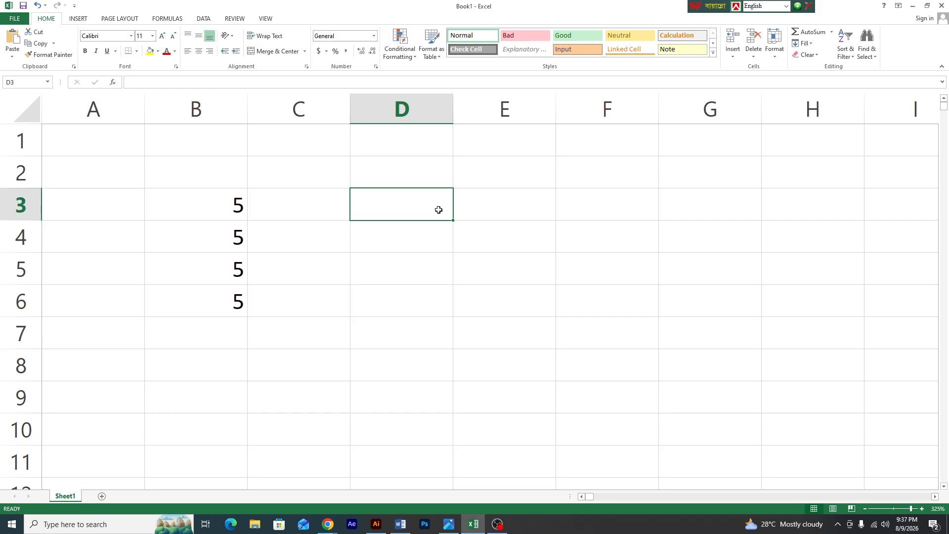
# Add up the numbers in B3:B6 with the formula =sum(B3:B6) in cell D2
pyautogui.click(433, 173)
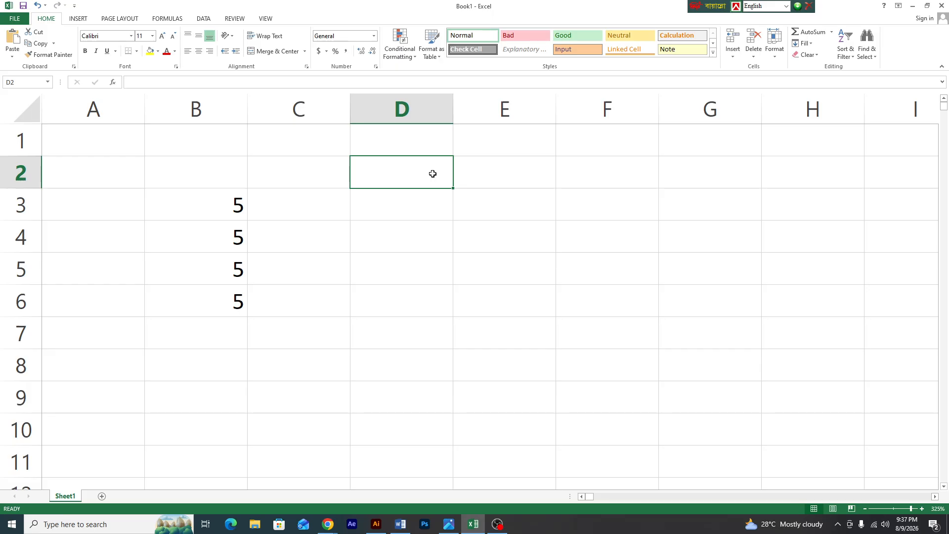
pyautogui.write('=')
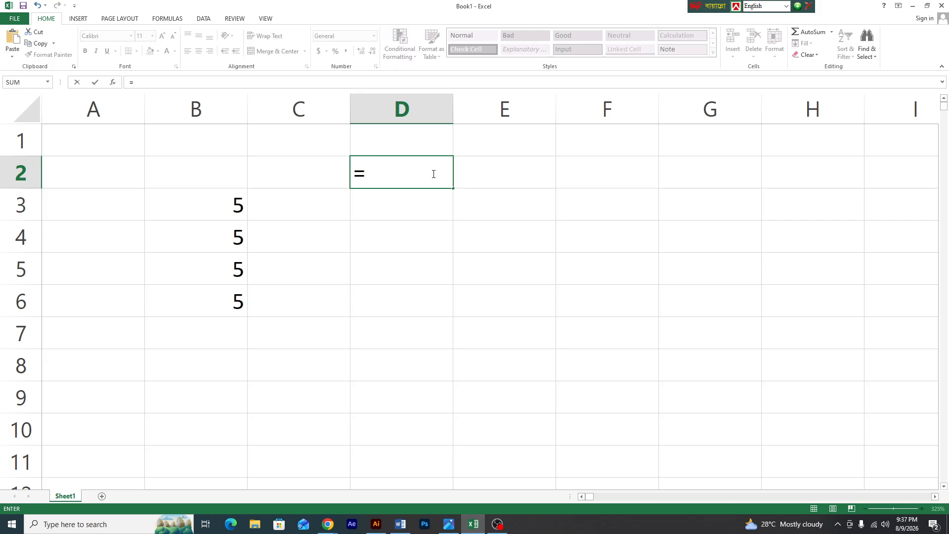
pyautogui.write('sum')
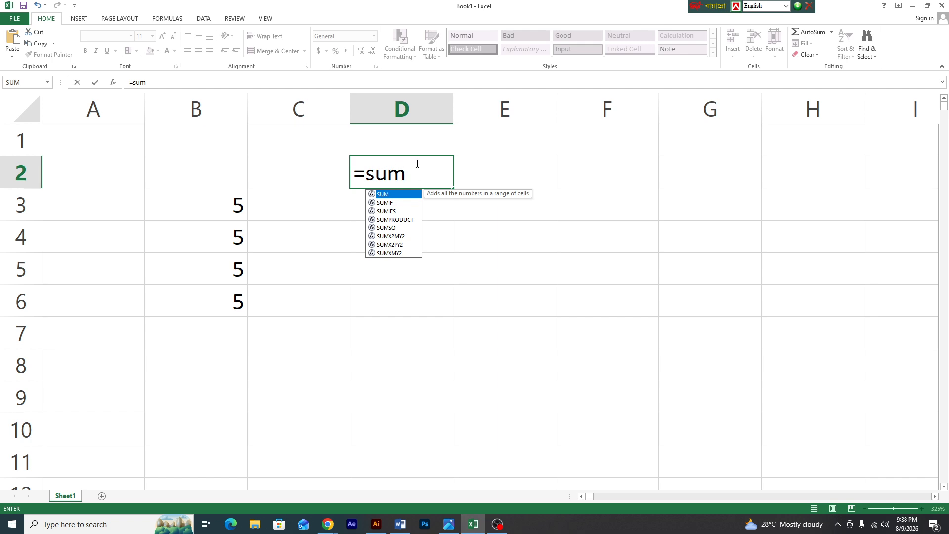
pyautogui.write('(')
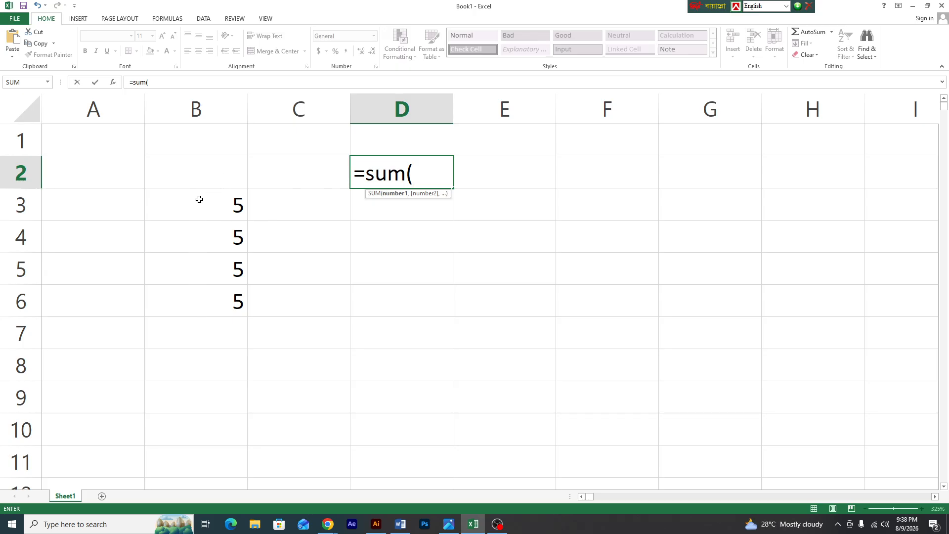
pyautogui.moveTo(198, 199); pyautogui.dragTo(196, 254)
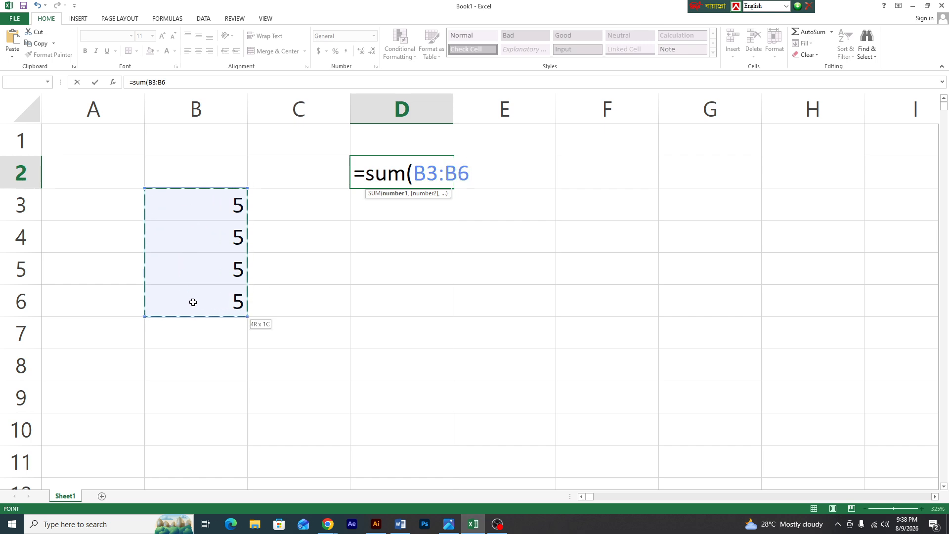
pyautogui.moveTo(193, 303); pyautogui.dragTo(193, 301)
pyautogui.write(')')
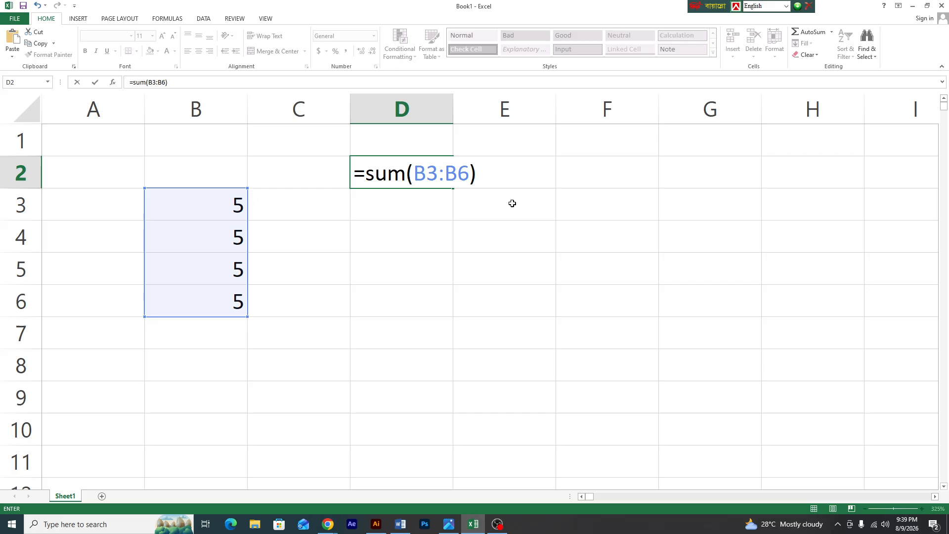
pyautogui.press('Return')
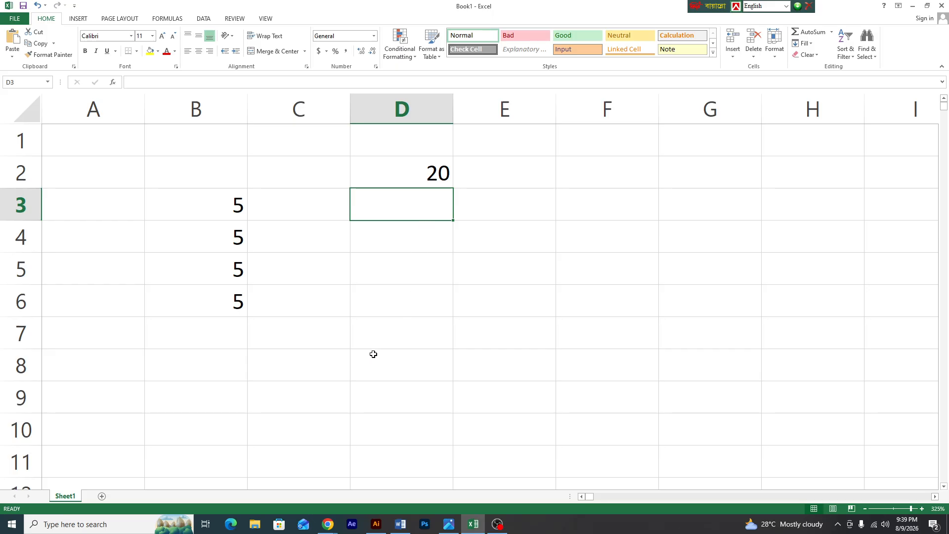
# Add up the numbers in B3:B6 with the formula =sum(B3:B6) in cell D7
pyautogui.click(388, 333)
pyautogui.moveTo(237, 217); pyautogui.dragTo(233, 313)
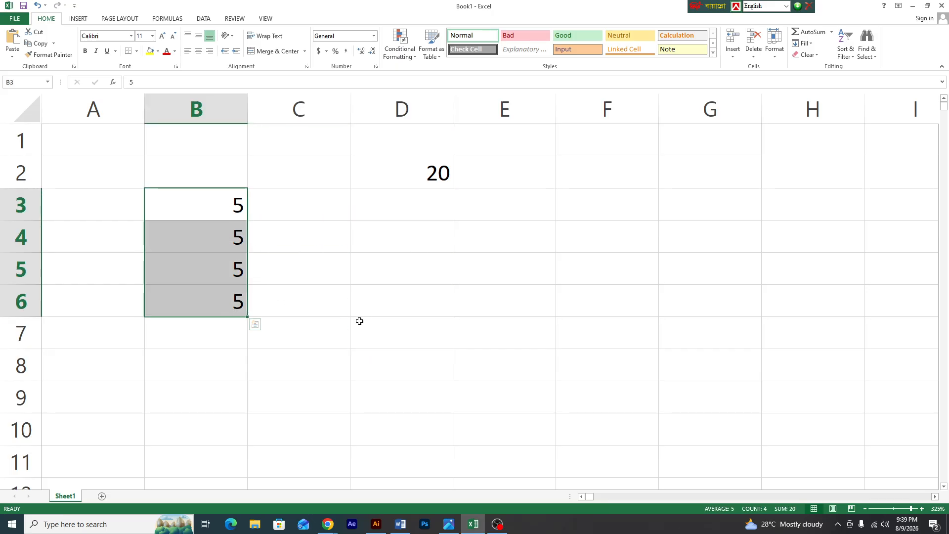
pyautogui.click(408, 339)
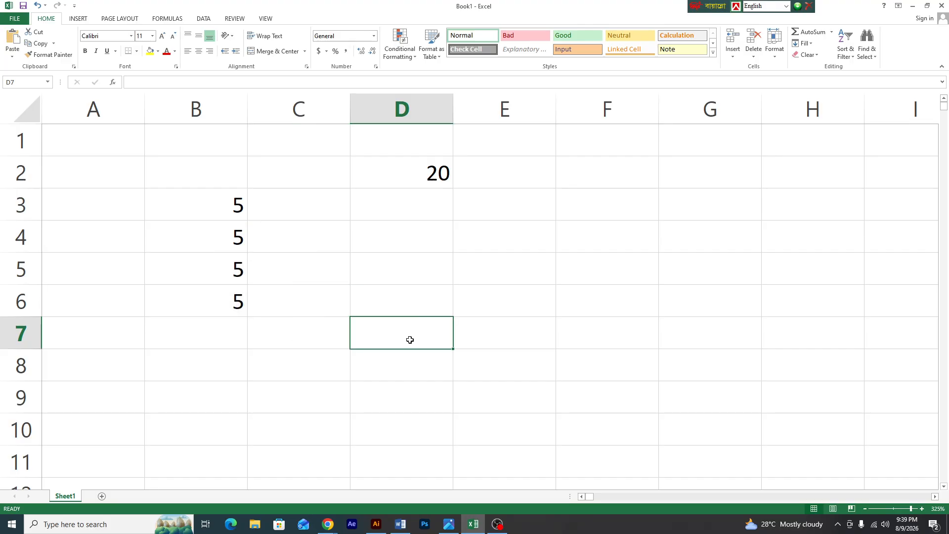
pyautogui.write('=')
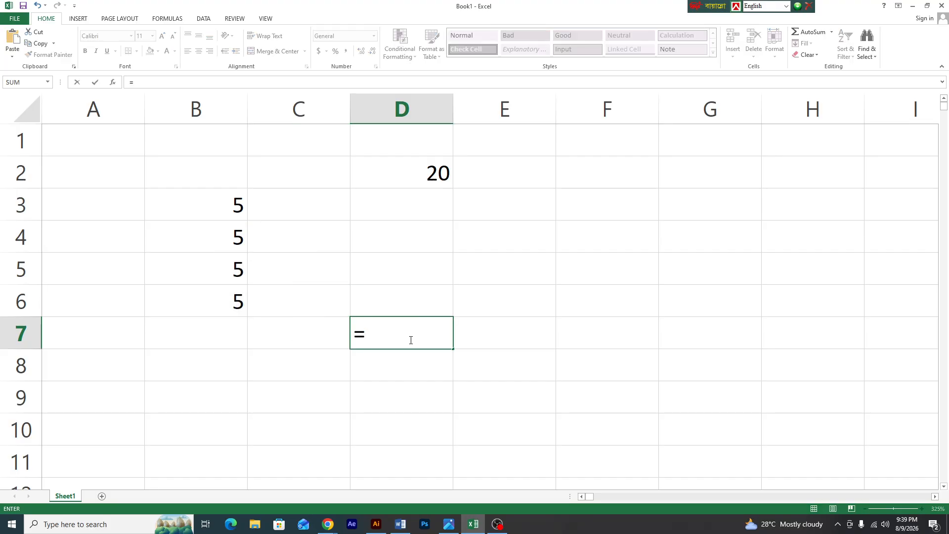
pyautogui.write('sum')
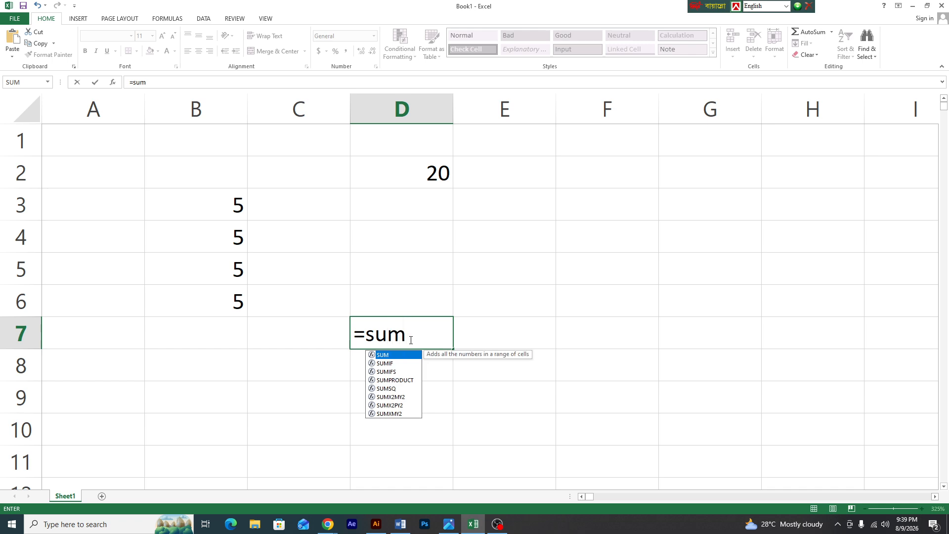
pyautogui.write('(')
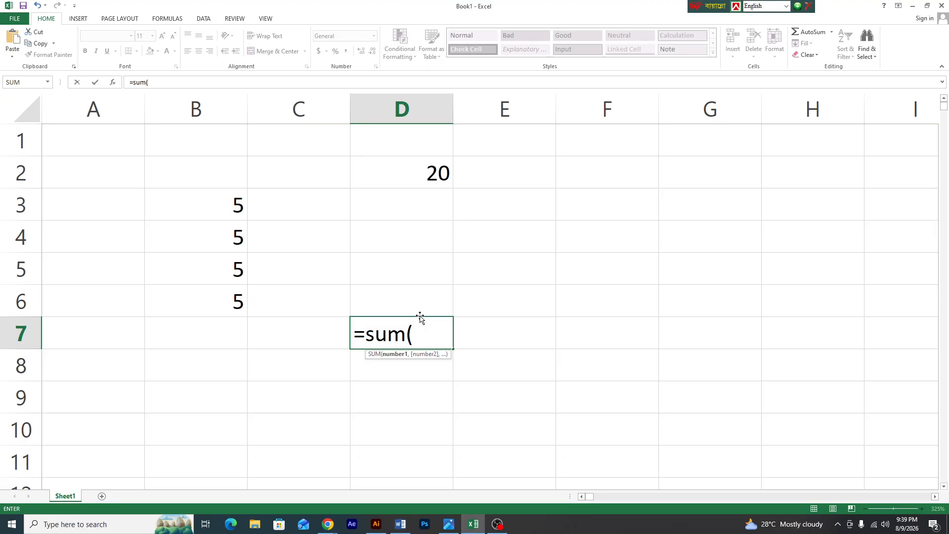
pyautogui.click(197, 193)
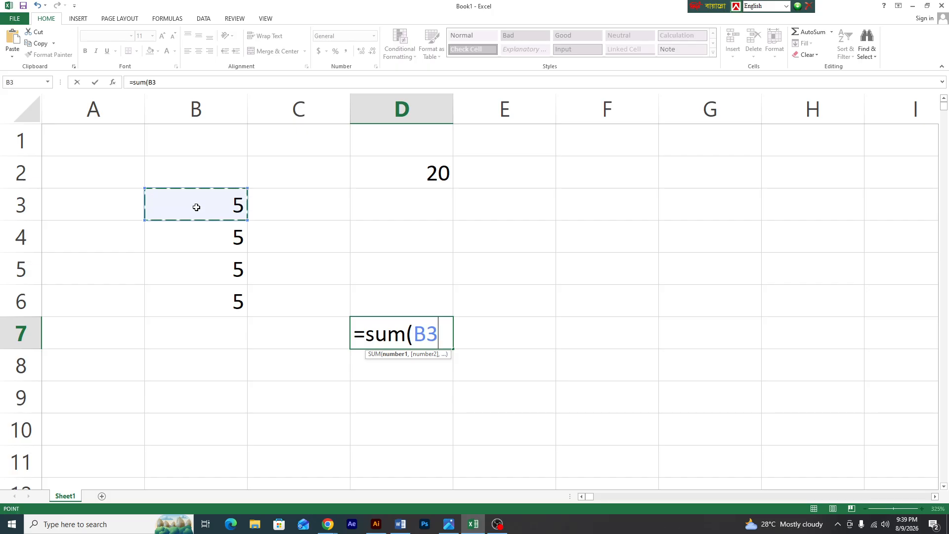
pyautogui.moveTo(196, 215); pyautogui.dragTo(205, 306)
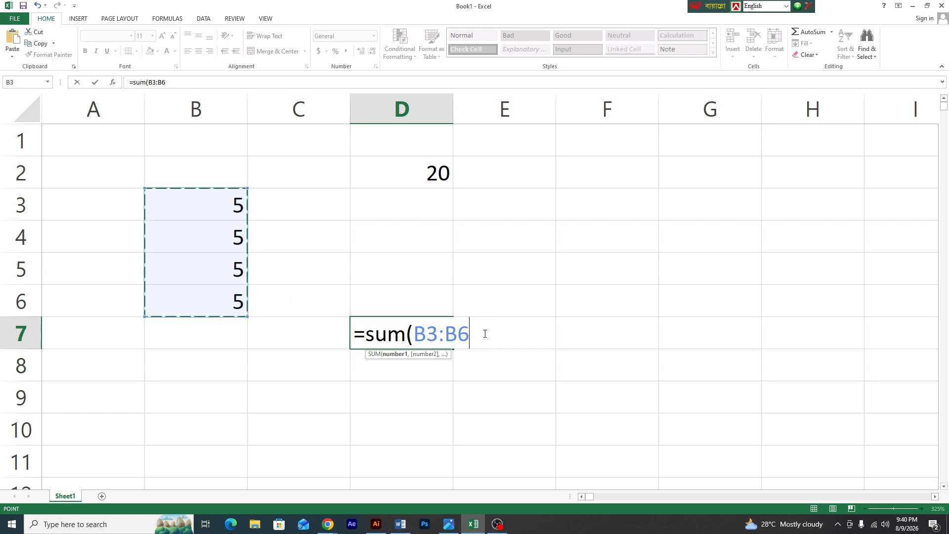
pyautogui.write(')')
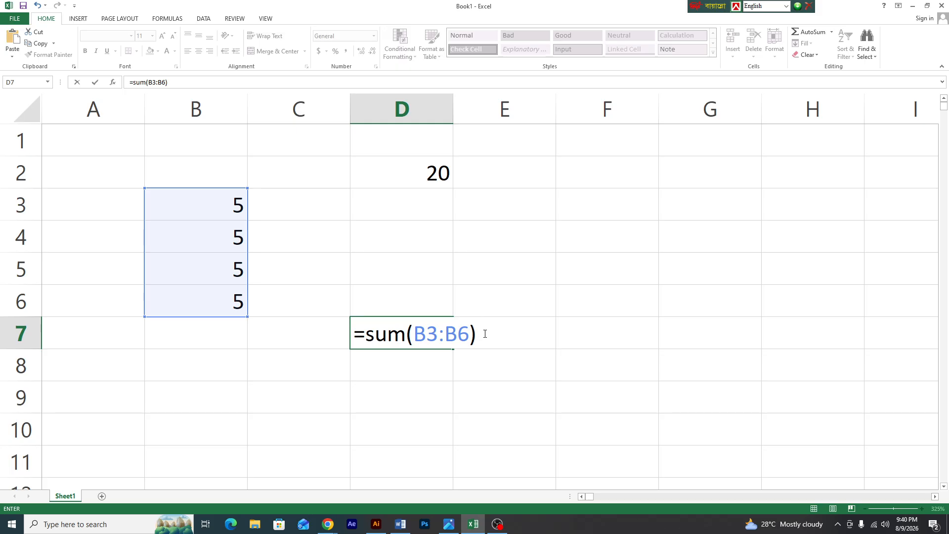
pyautogui.press('Return')
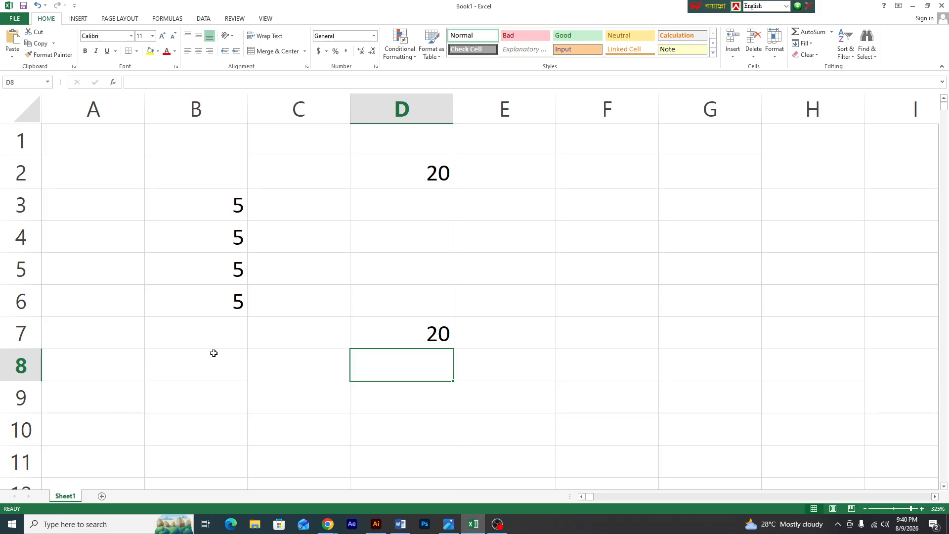
# Enter the number 5 in cell B8, leaving B7 empty
pyautogui.click(240, 364)
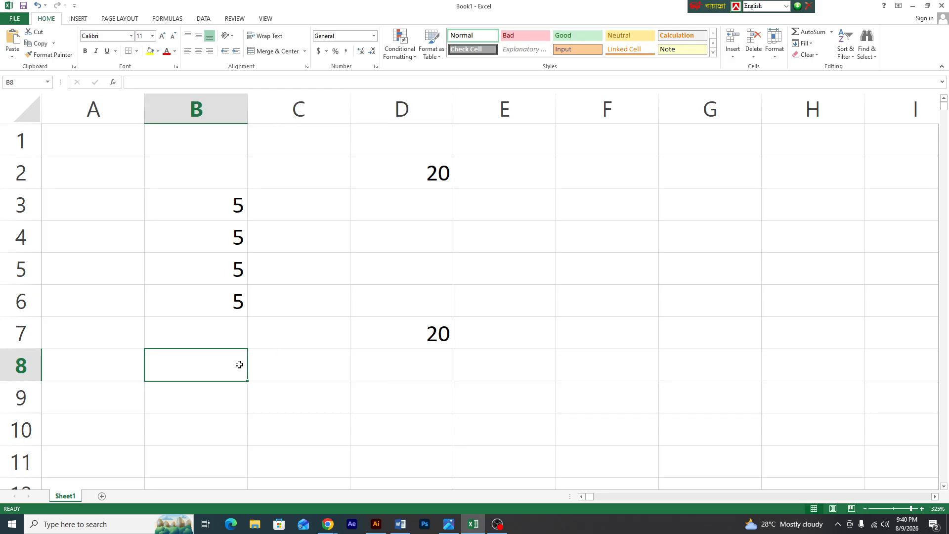
pyautogui.write('5')
pyautogui.click(230, 327)
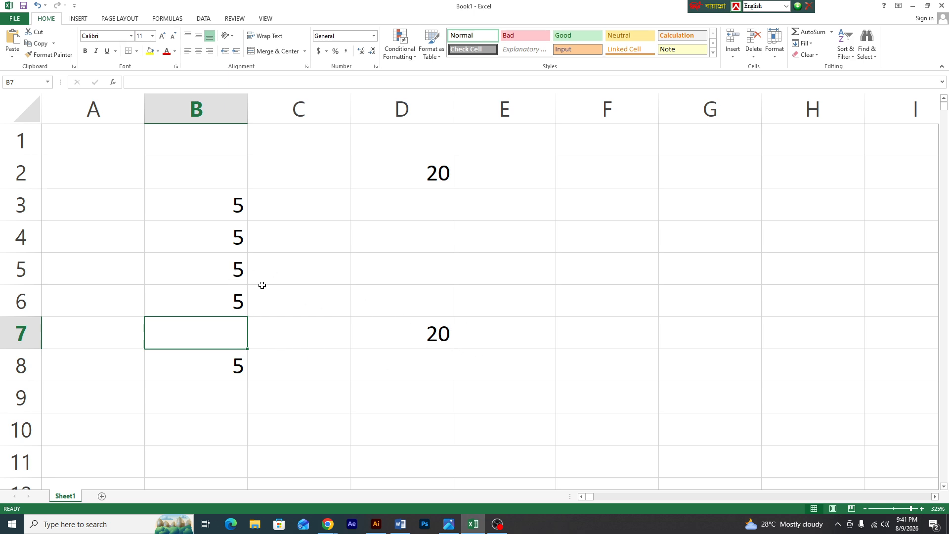
pyautogui.moveTo(227, 198); pyautogui.dragTo(218, 312)
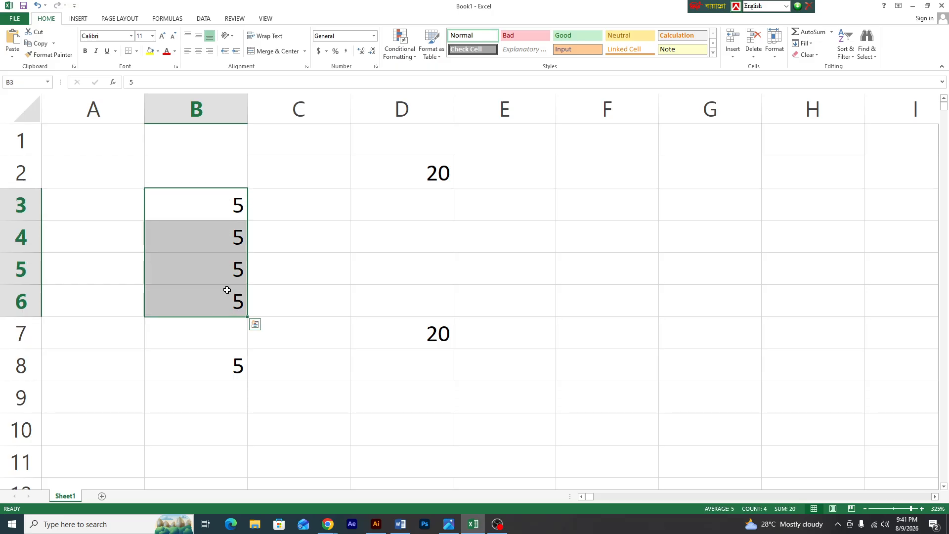
pyautogui.click(229, 380)
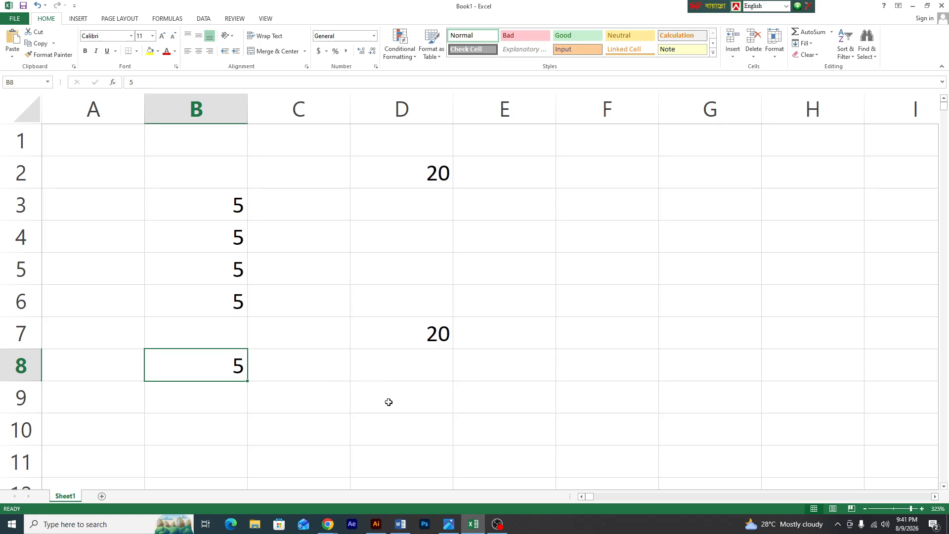
pyautogui.click(233, 209)
pyautogui.click(424, 179)
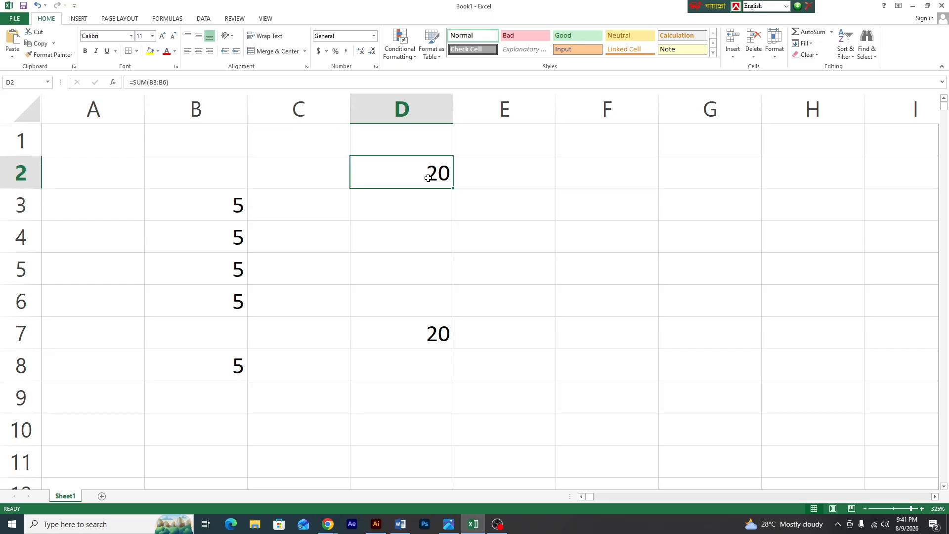
pyautogui.click(440, 319)
pyautogui.click(233, 276)
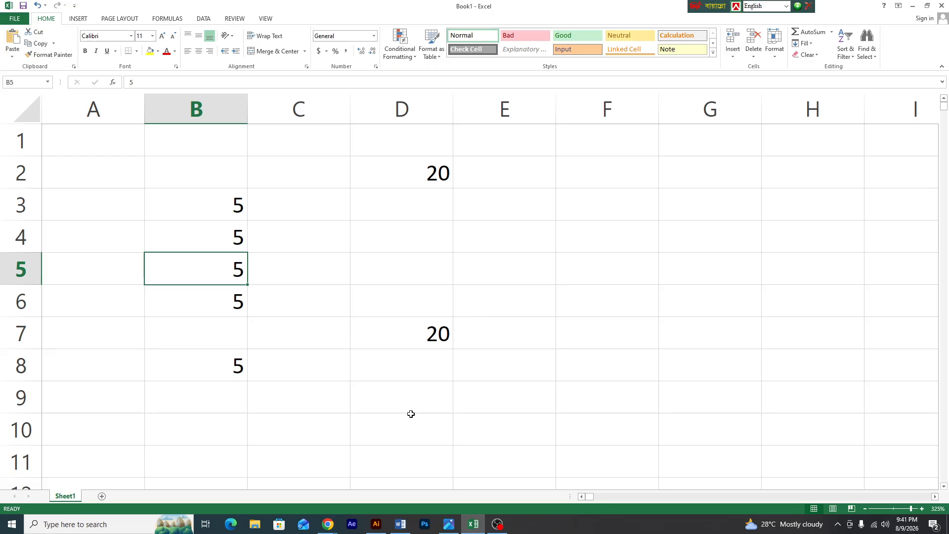
# Add the separate cells B3, B5, B8 and D2 with the formula =B3+B5+B8+D2 in cell D9
pyautogui.click(428, 403)
pyautogui.write('=')
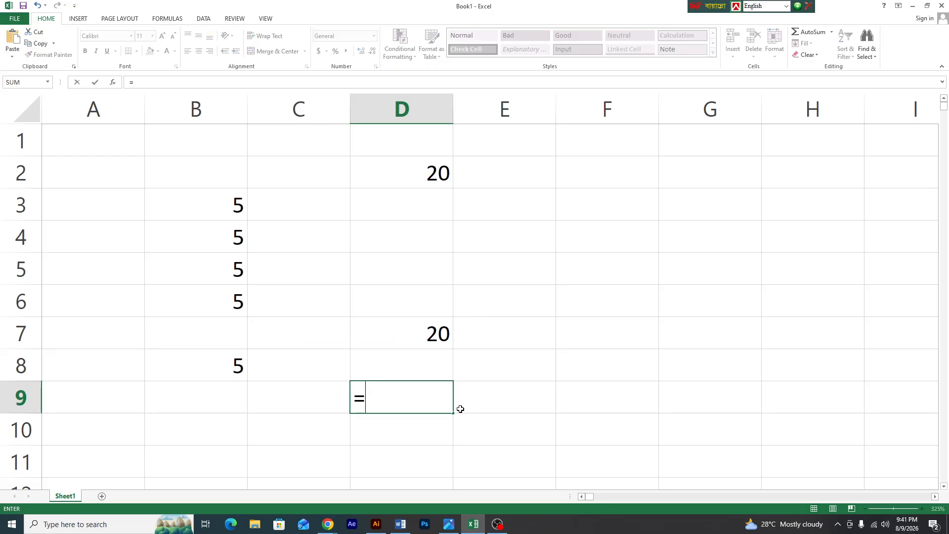
pyautogui.click(225, 208)
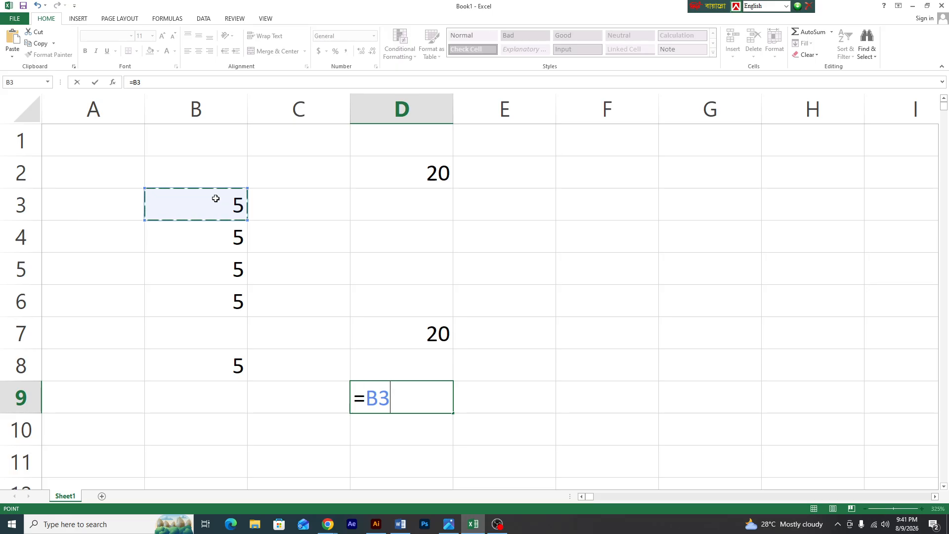
pyautogui.write('+')
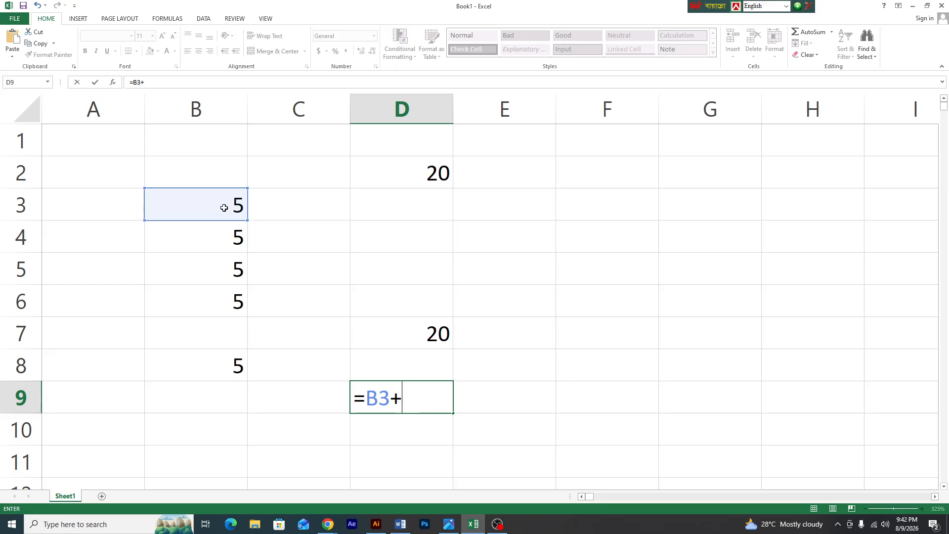
pyautogui.click(221, 270)
pyautogui.write('+')
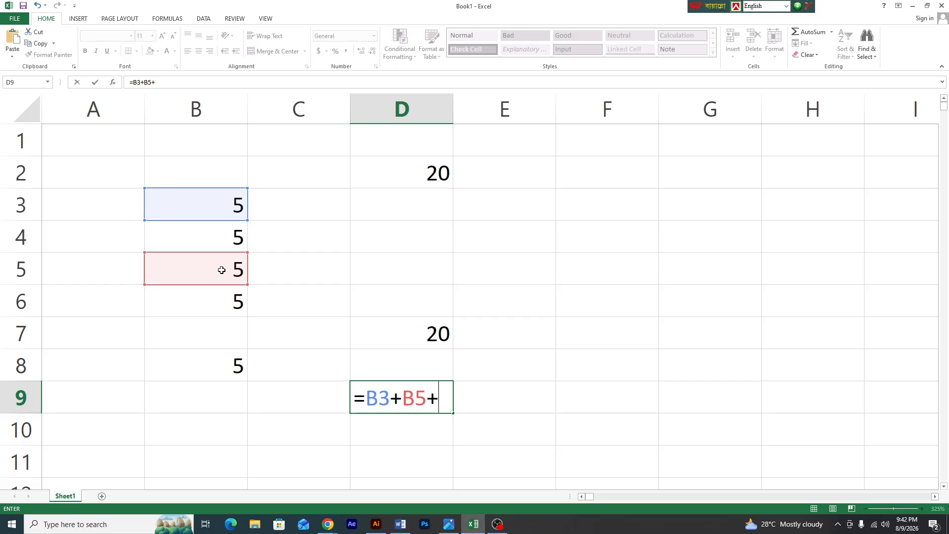
pyautogui.click(234, 369)
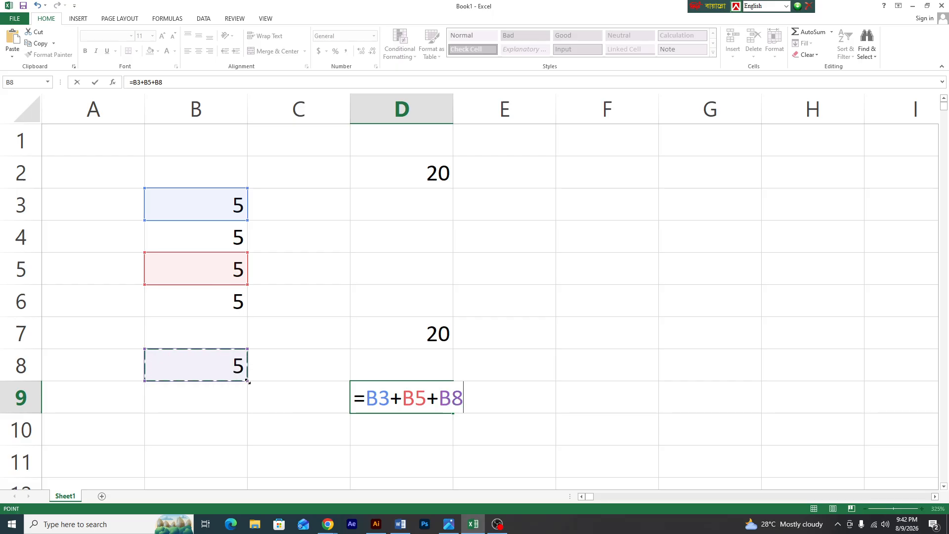
pyautogui.write('+')
pyautogui.click(419, 175)
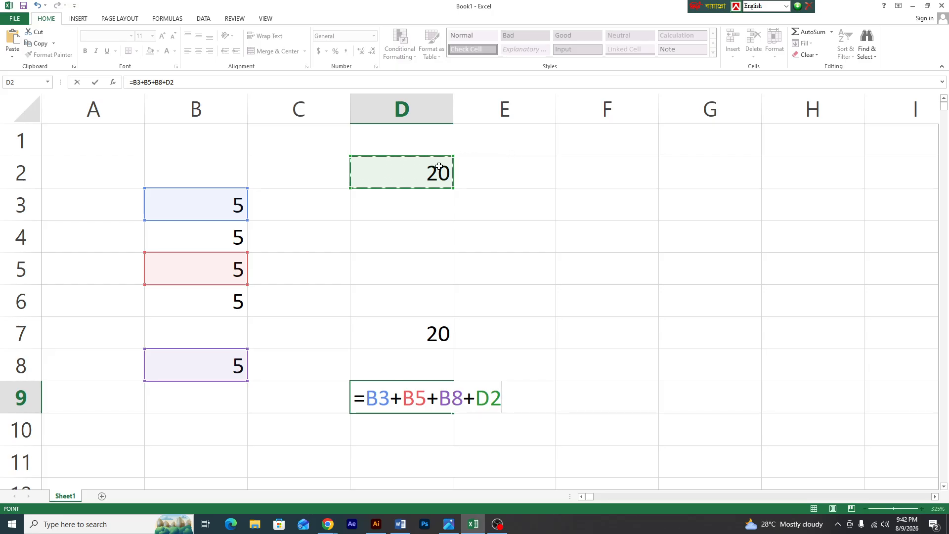
pyautogui.press('Return')
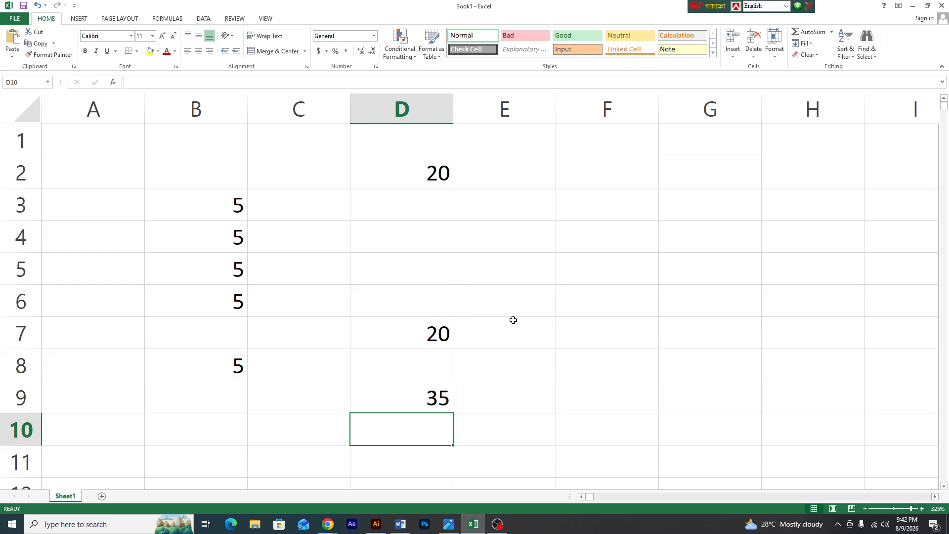
# Add five separate cells with the formula =B3+B4+B8+D9+D2 in cell E6
pyautogui.click(531, 306)
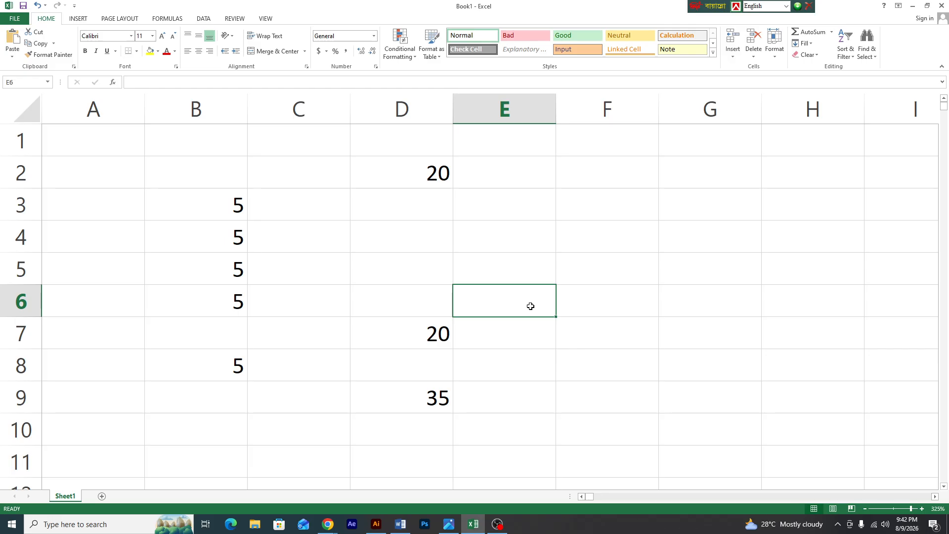
pyautogui.write('=')
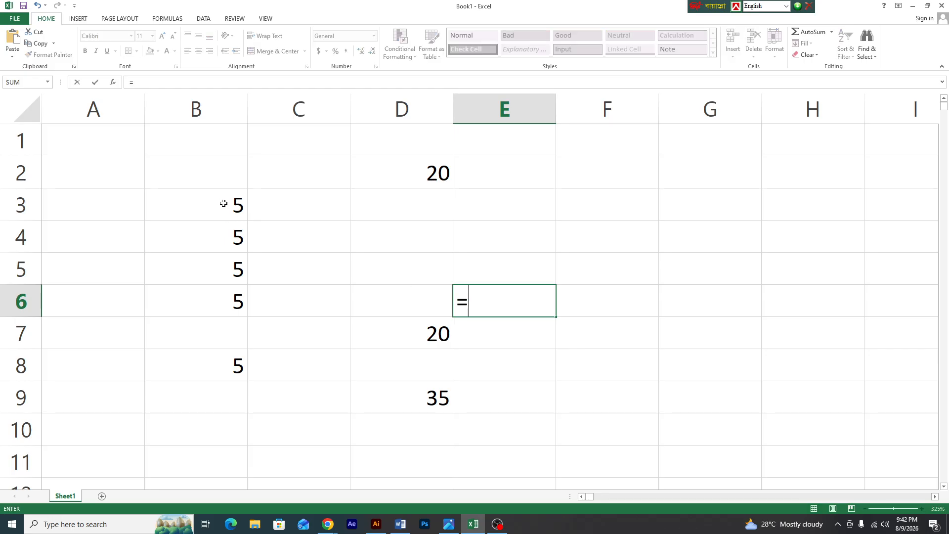
pyautogui.click(223, 205)
pyautogui.write('+')
pyautogui.click(224, 238)
pyautogui.write('+')
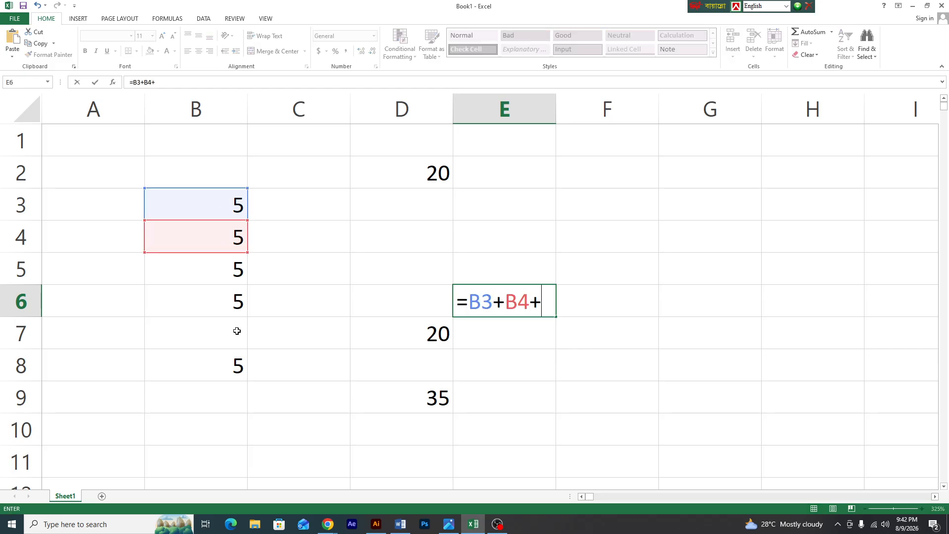
pyautogui.click(221, 363)
pyautogui.write('+')
pyautogui.click(425, 395)
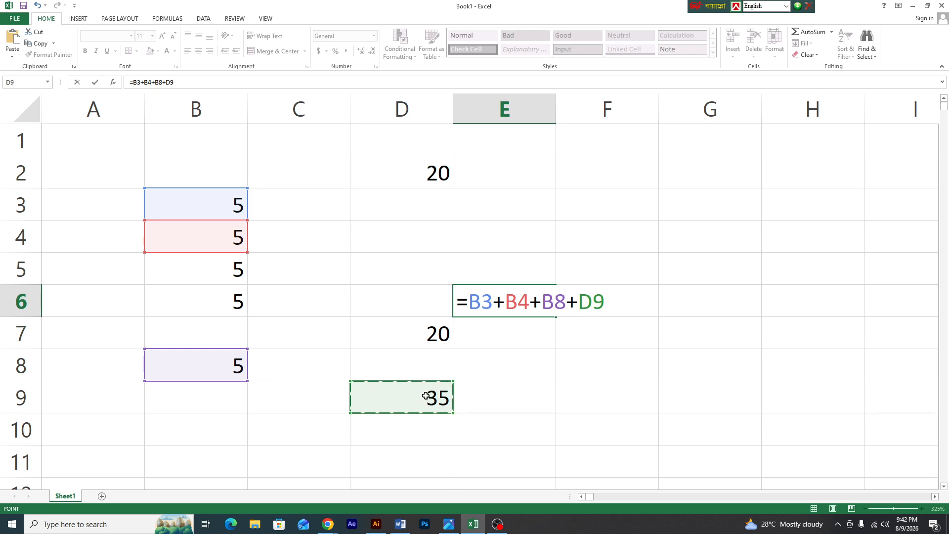
pyautogui.write('+')
pyautogui.click(420, 175)
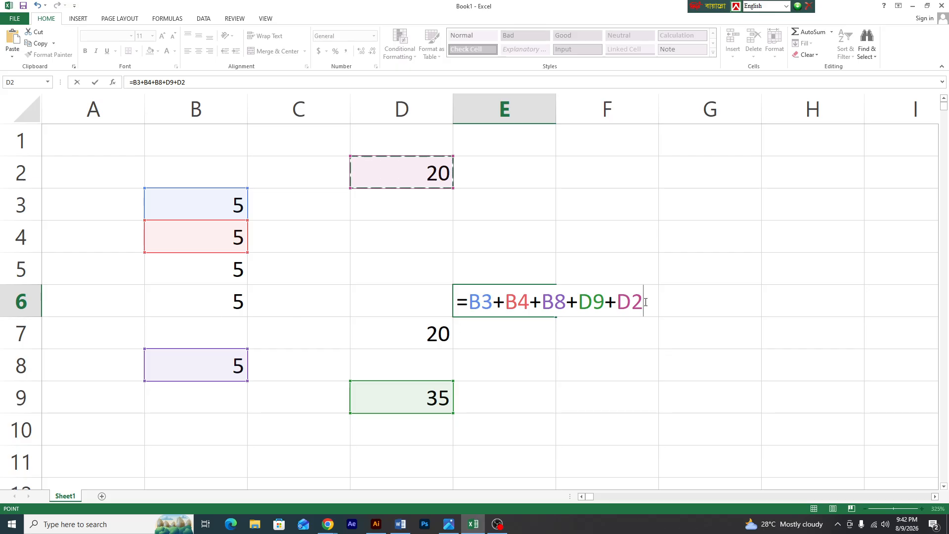
pyautogui.press('Return')
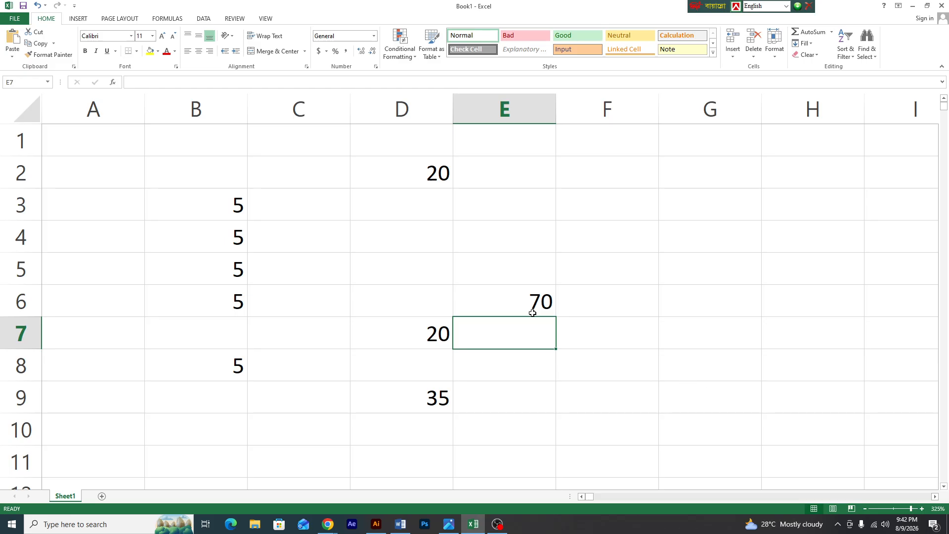
pyautogui.click(536, 307)
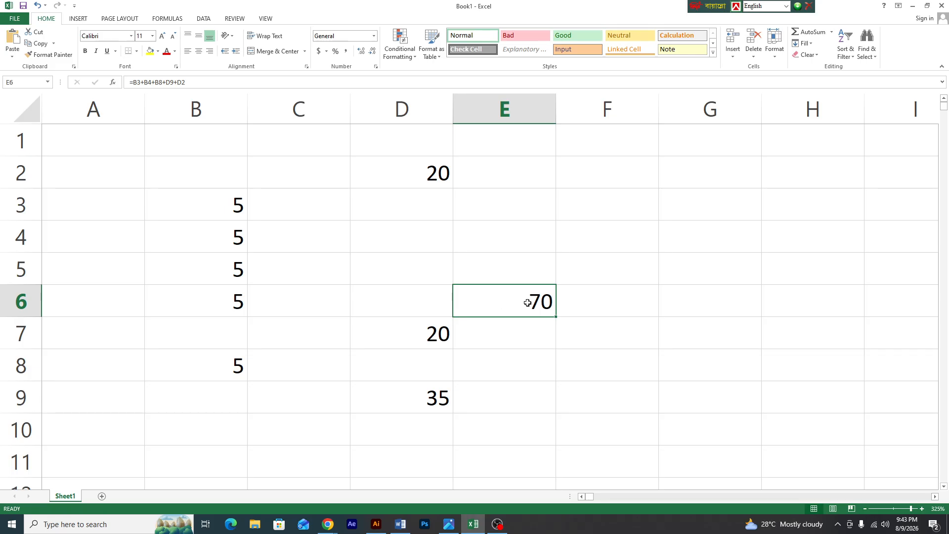
# Replace the number in cell B3 with 5000
pyautogui.click(227, 208)
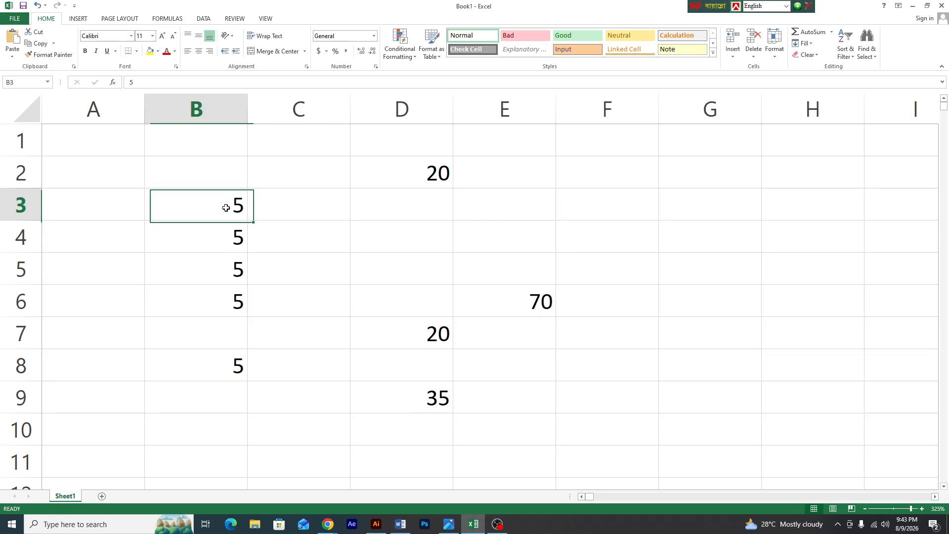
pyautogui.write('500')
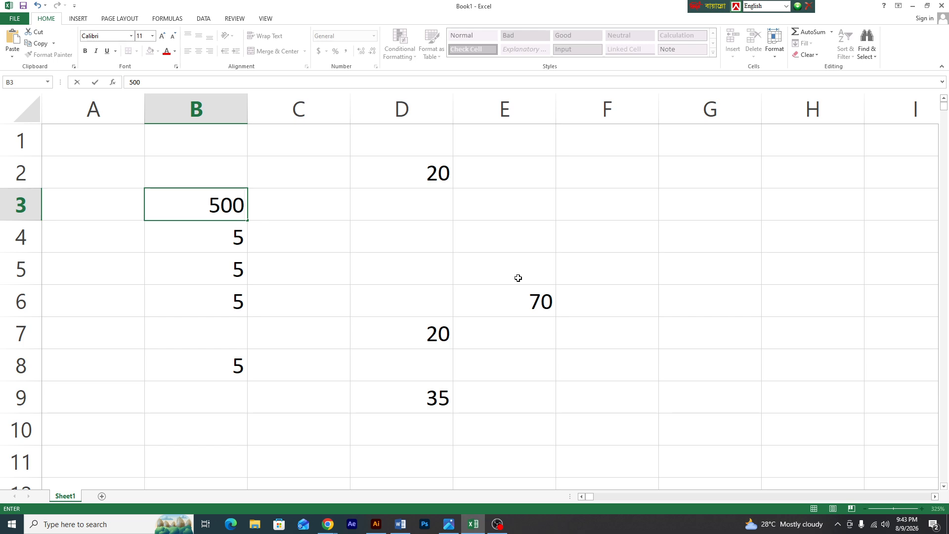
pyautogui.write('0')
pyautogui.press('Return')
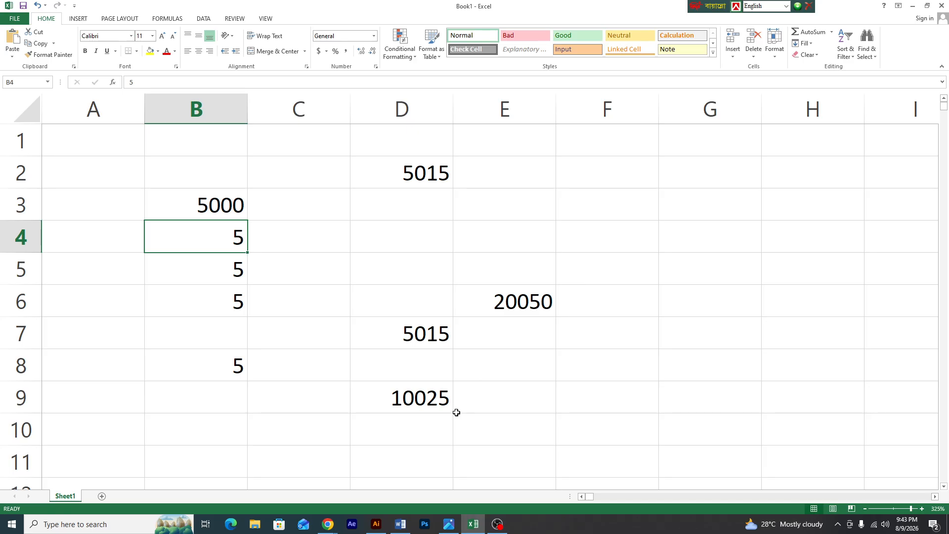
# Check the recalculated SUM formulas in D7 and D2 against the numbers in B3:B6
pyautogui.moveTo(219, 206); pyautogui.dragTo(223, 297)
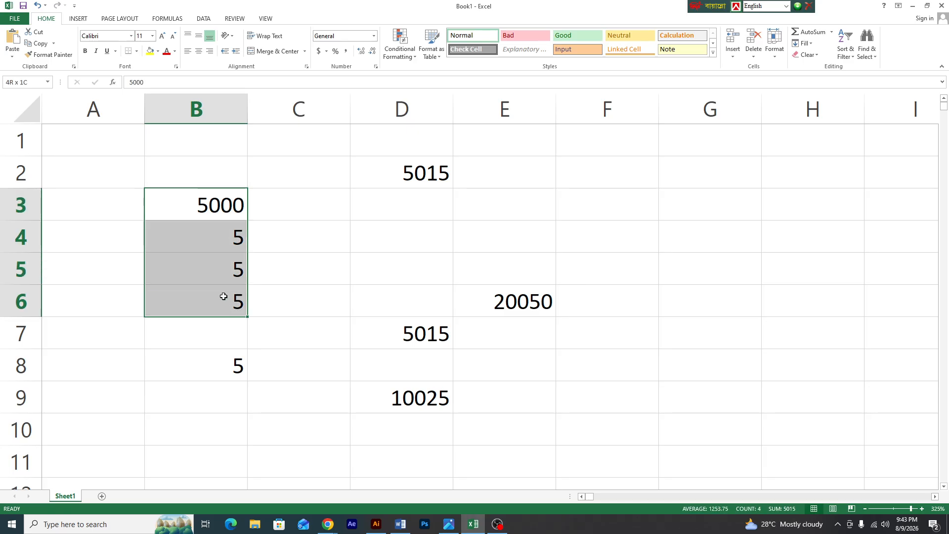
pyautogui.click(419, 336)
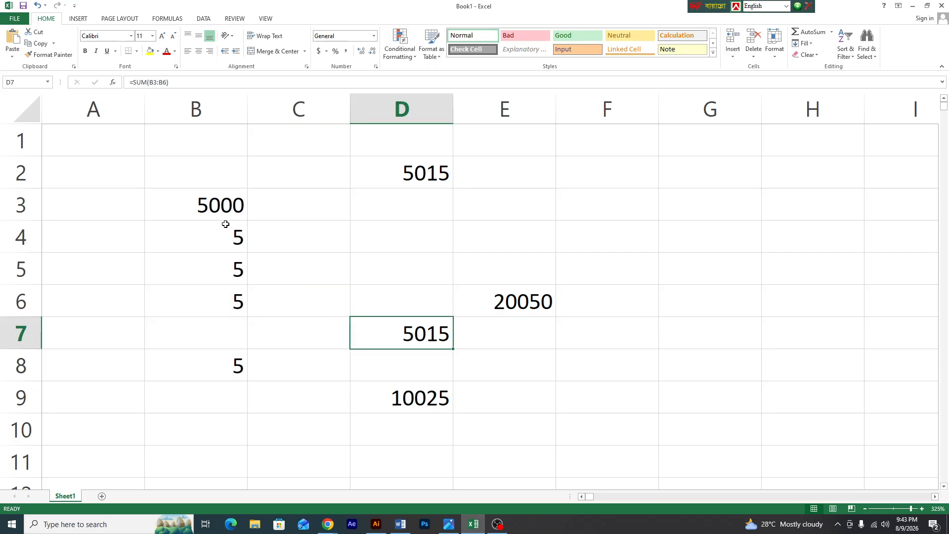
pyautogui.moveTo(223, 203); pyautogui.dragTo(232, 290)
pyautogui.click(435, 332)
pyautogui.click(423, 173)
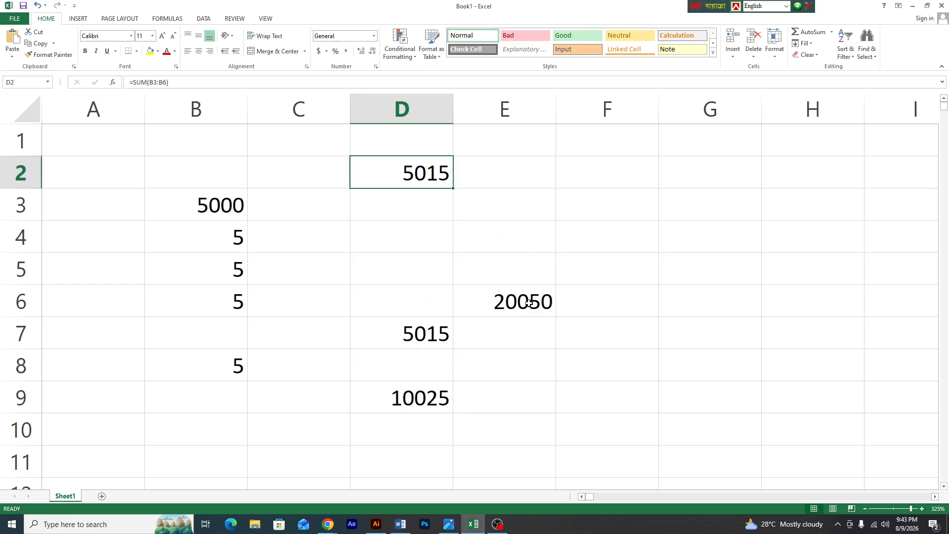
# Check the plus-sign formulas in cells E6 and D9 and the block of numbers in B1:E9
pyautogui.click(529, 304)
pyautogui.click(419, 400)
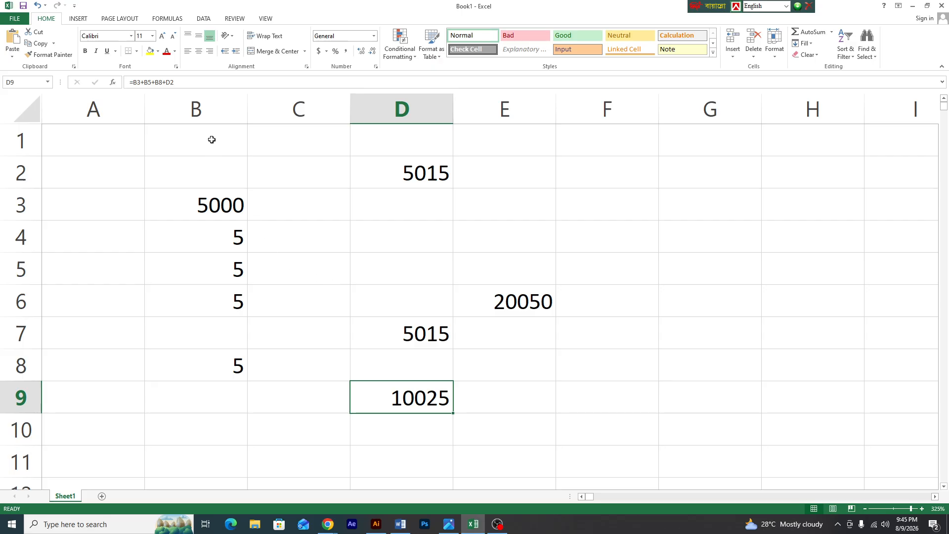
pyautogui.moveTo(214, 140); pyautogui.dragTo(496, 396)
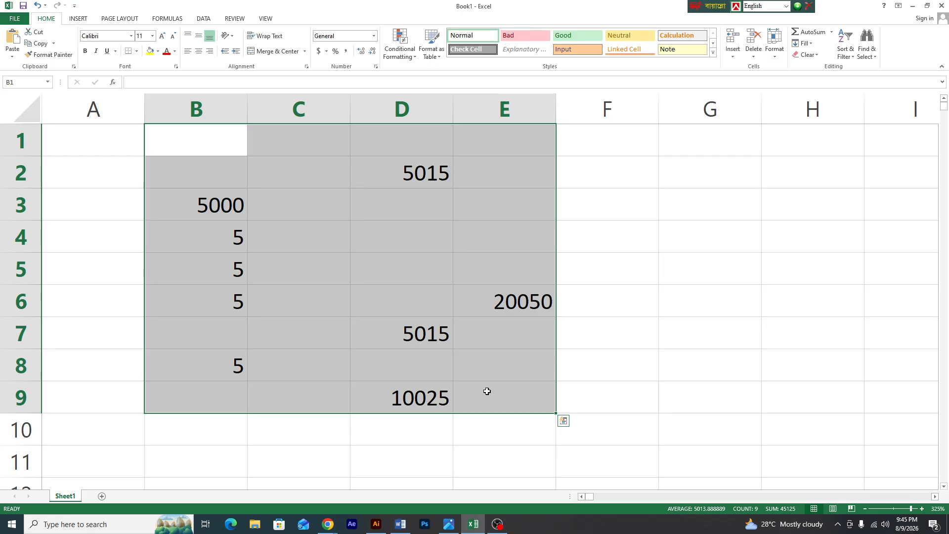
pyautogui.click(688, 319)
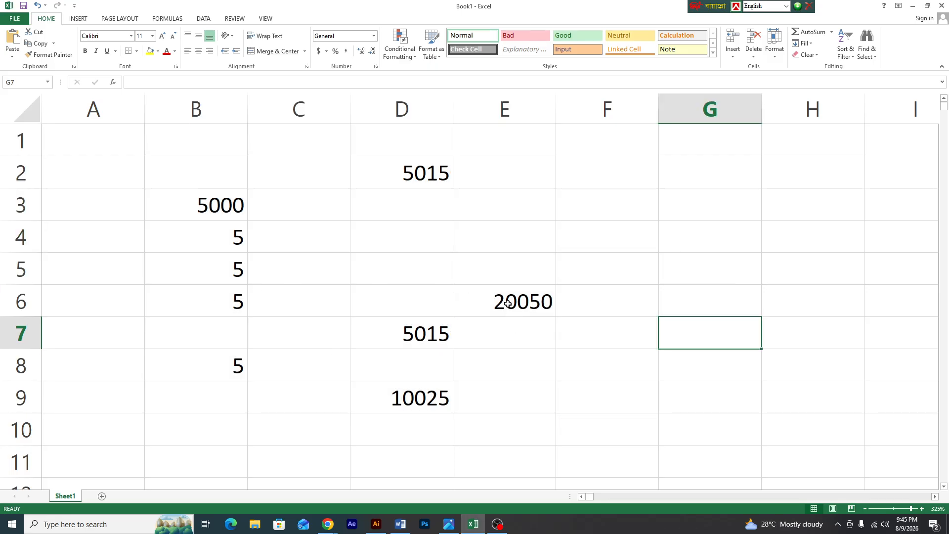
# Enter the number 20 in cell E7, directly below the plus-sign total in E6
pyautogui.click(525, 341)
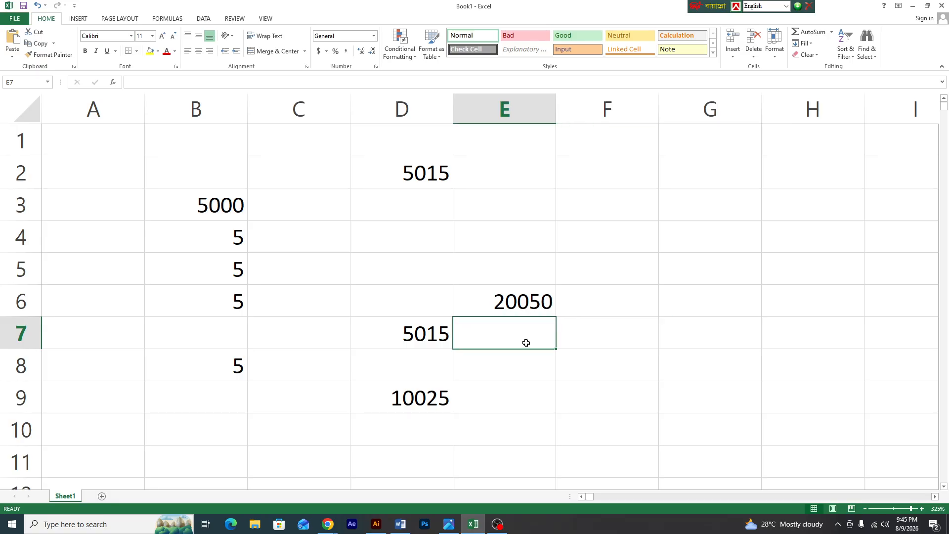
pyautogui.write('20')
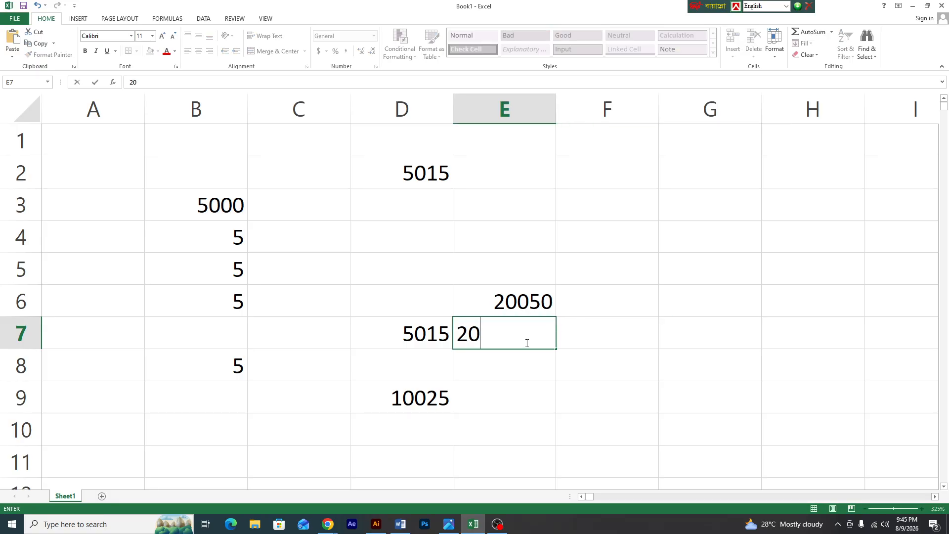
pyautogui.click(628, 376)
# Multiply cell E6 by cell E7 with the formula =E6*E7 in cell E9
pyautogui.moveTo(524, 307); pyautogui.dragTo(530, 322)
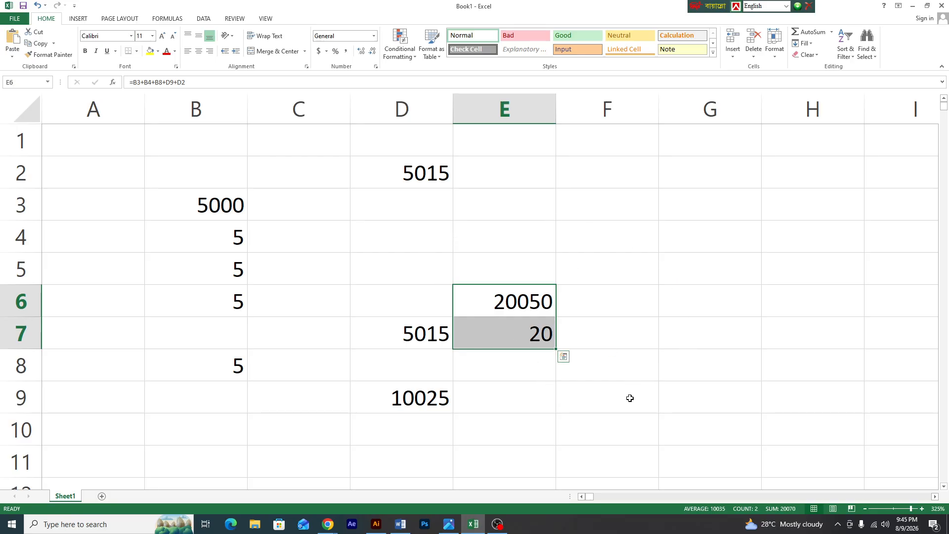
pyautogui.click(538, 397)
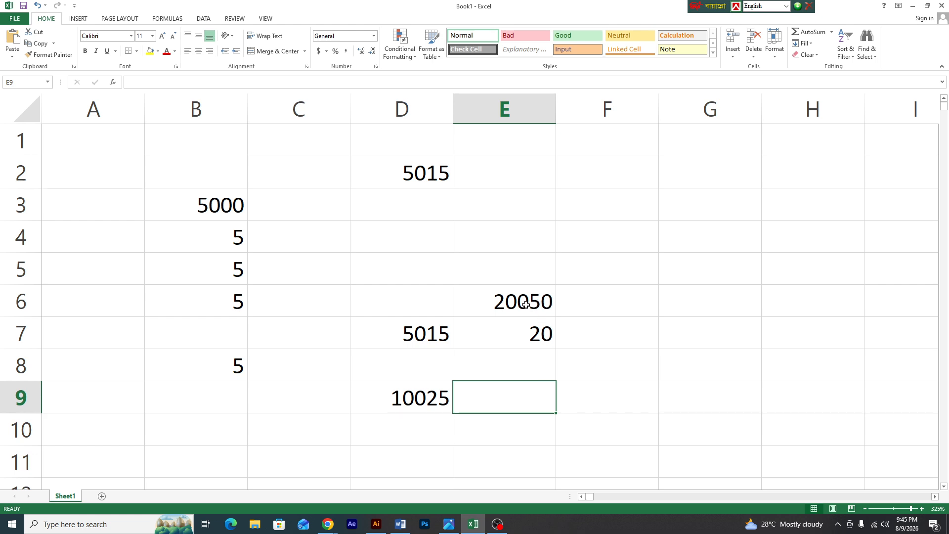
pyautogui.moveTo(526, 305); pyautogui.dragTo(532, 333)
pyautogui.click(533, 396)
pyautogui.write('=')
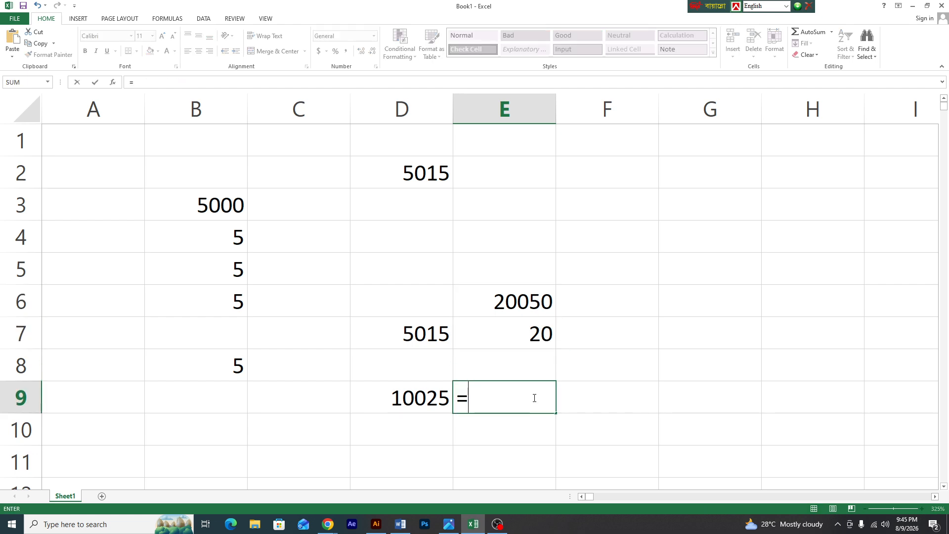
pyautogui.click(528, 299)
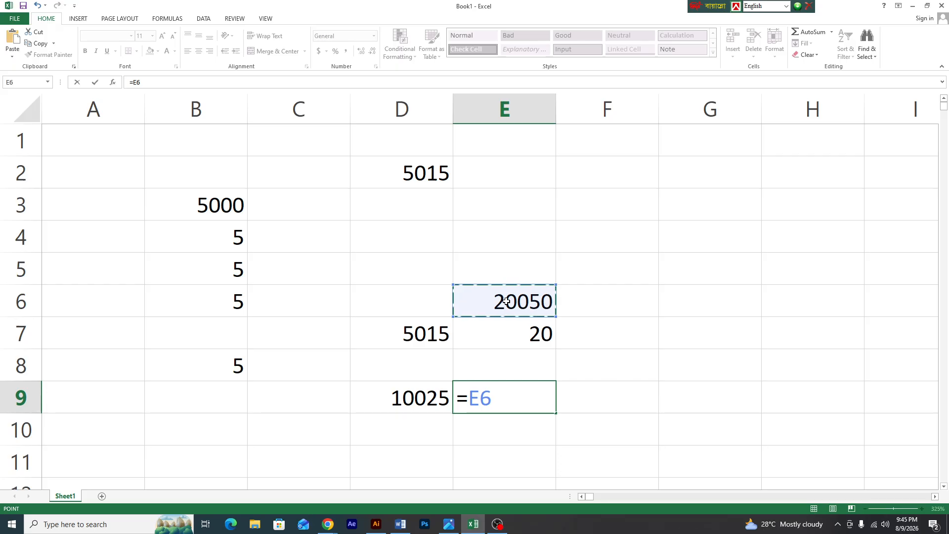
pyautogui.write('*')
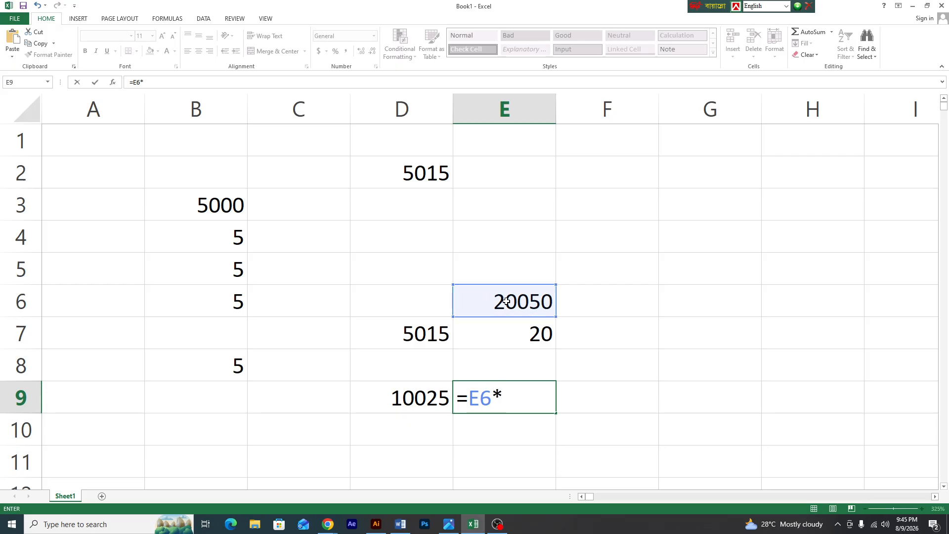
pyautogui.click(528, 337)
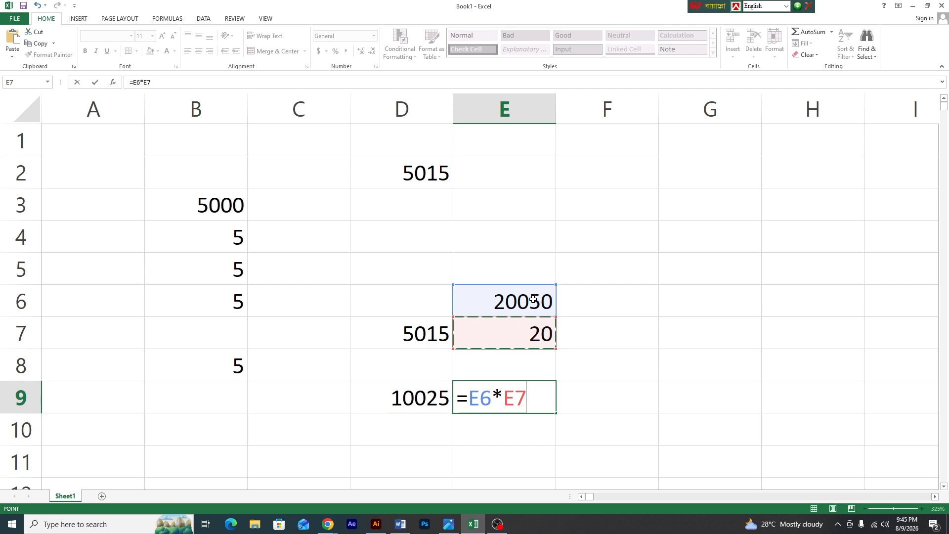
pyautogui.press('Return')
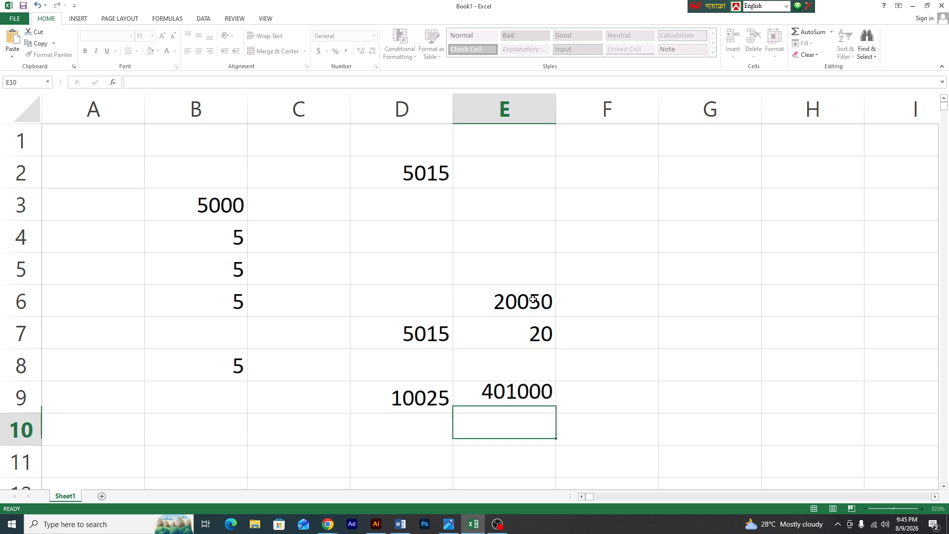
pyautogui.moveTo(530, 292); pyautogui.dragTo(524, 322)
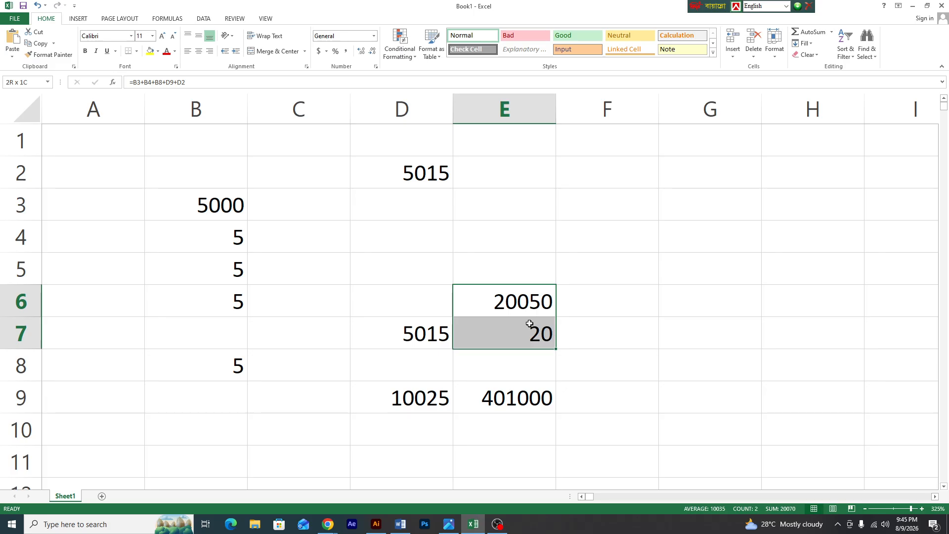
pyautogui.click(531, 394)
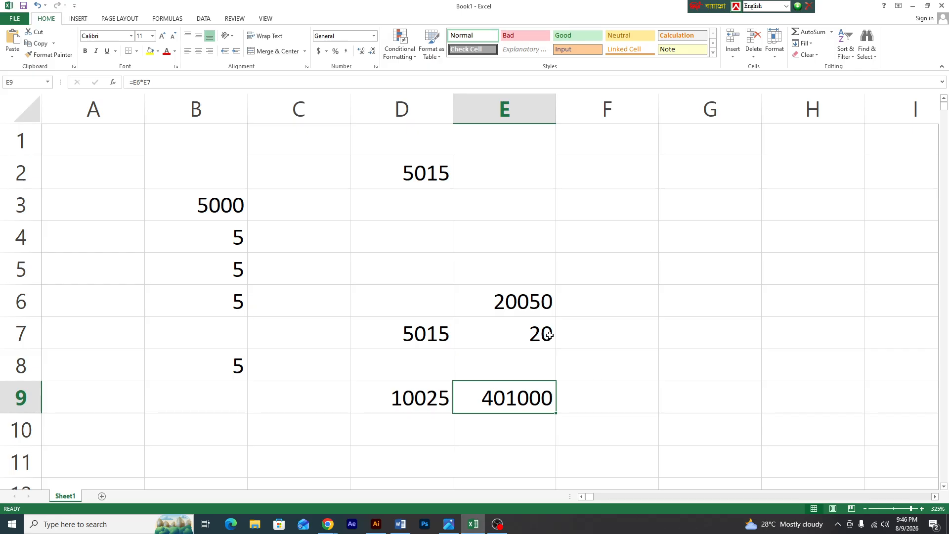
# Enter the number 5000 in cell D10, directly below the total in D9
pyautogui.click(424, 431)
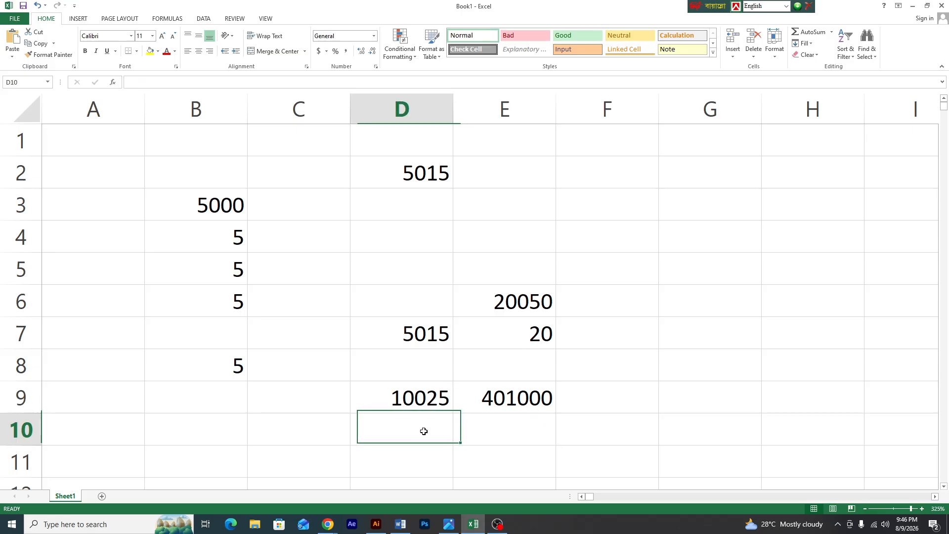
pyautogui.write('5000')
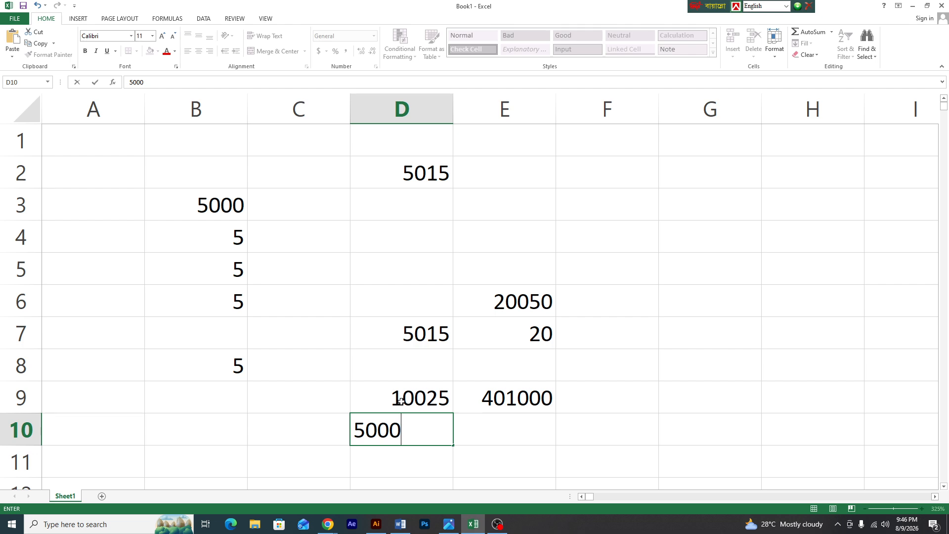
pyautogui.click(424, 392)
pyautogui.click(411, 429)
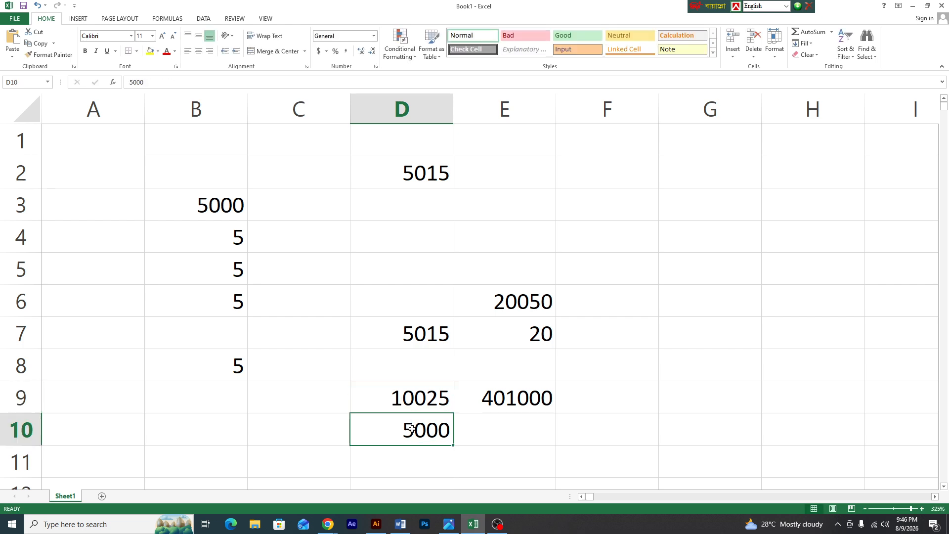
# Subtract cell D10 from cell D9 with the formula =D9-D10 in cell D12
pyautogui.scroll(-1, 412, 429)
pyautogui.click(428, 398)
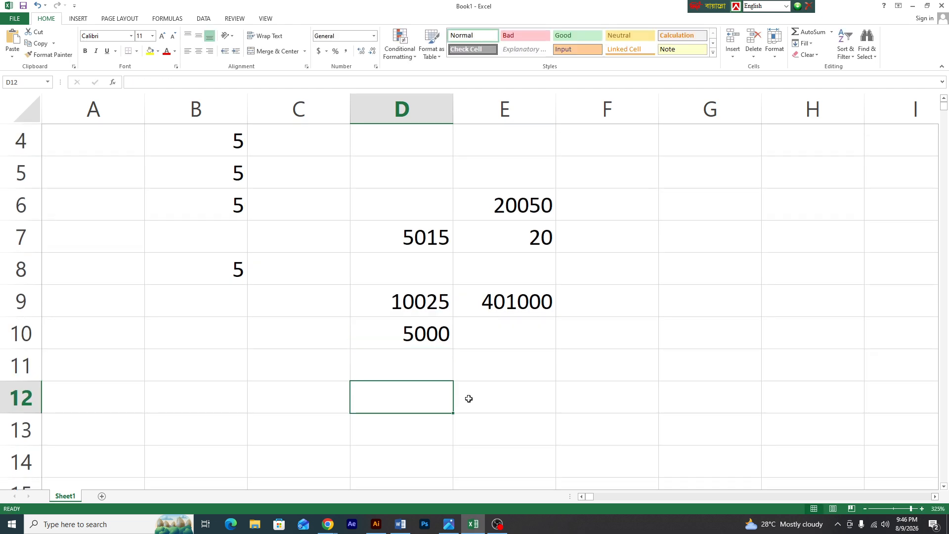
pyautogui.write('=')
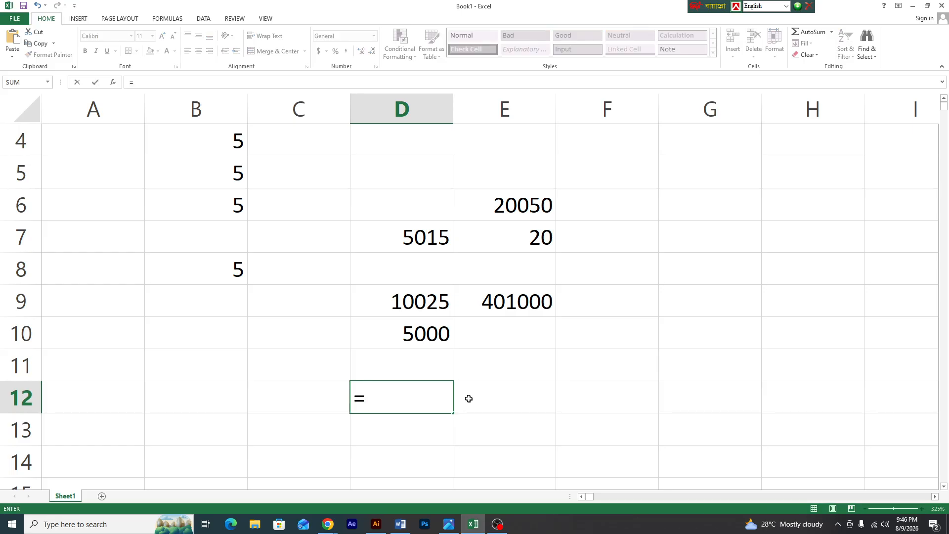
pyautogui.click(407, 304)
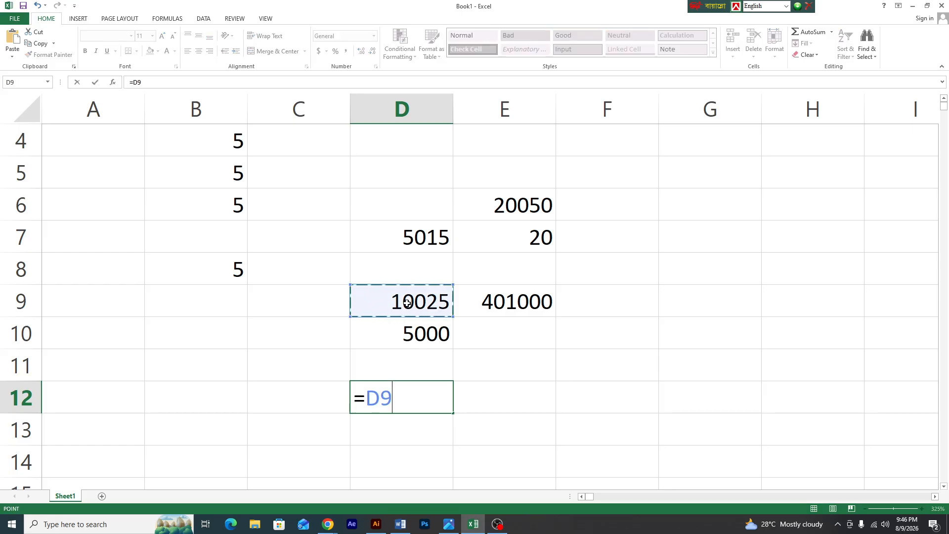
pyautogui.write('-')
pyautogui.click(414, 329)
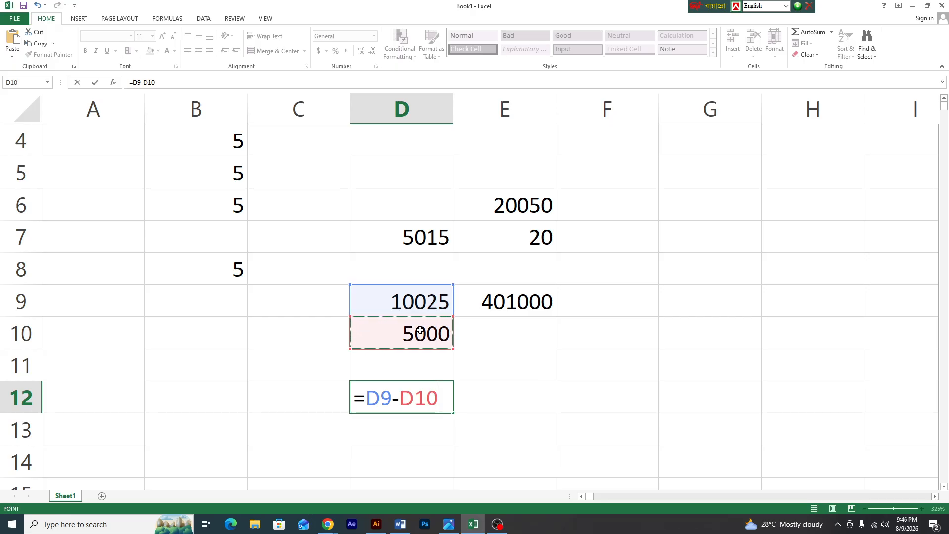
pyautogui.press('Return')
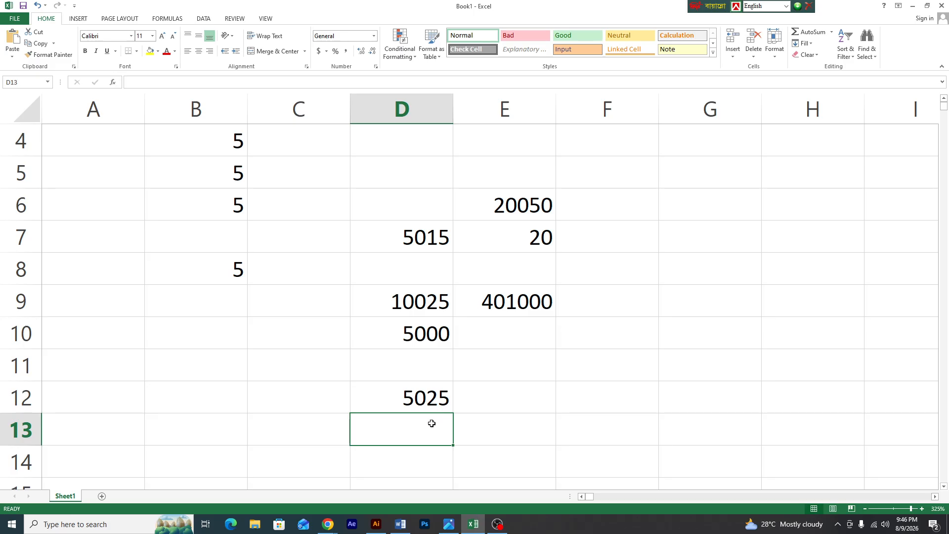
# Enter the number 25 in cell D13, directly below the subtraction result
pyautogui.write('25')
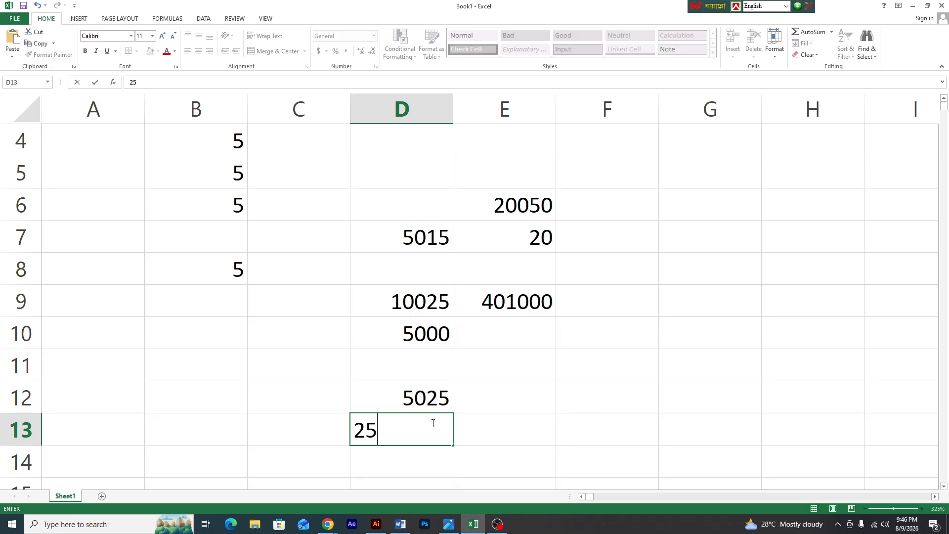
pyautogui.scroll(-1, 433, 423)
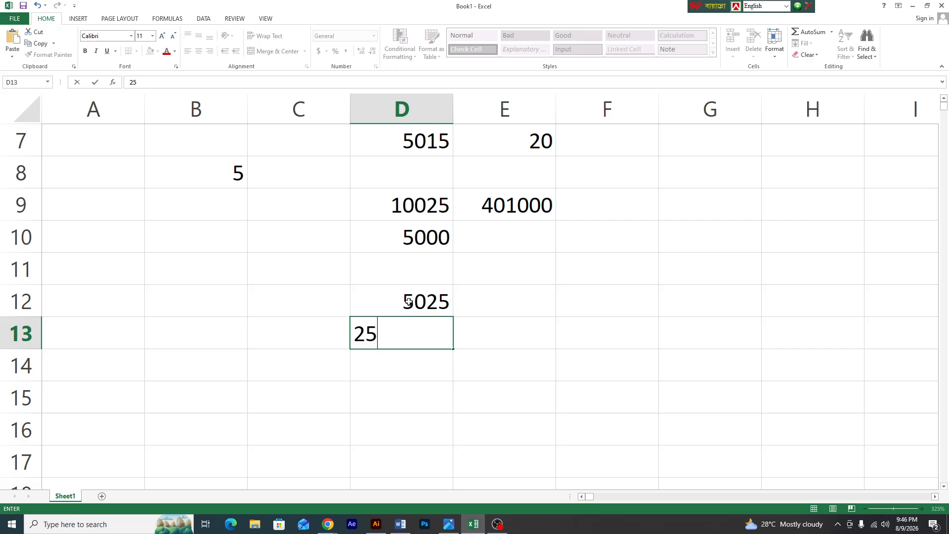
pyautogui.press('Return')
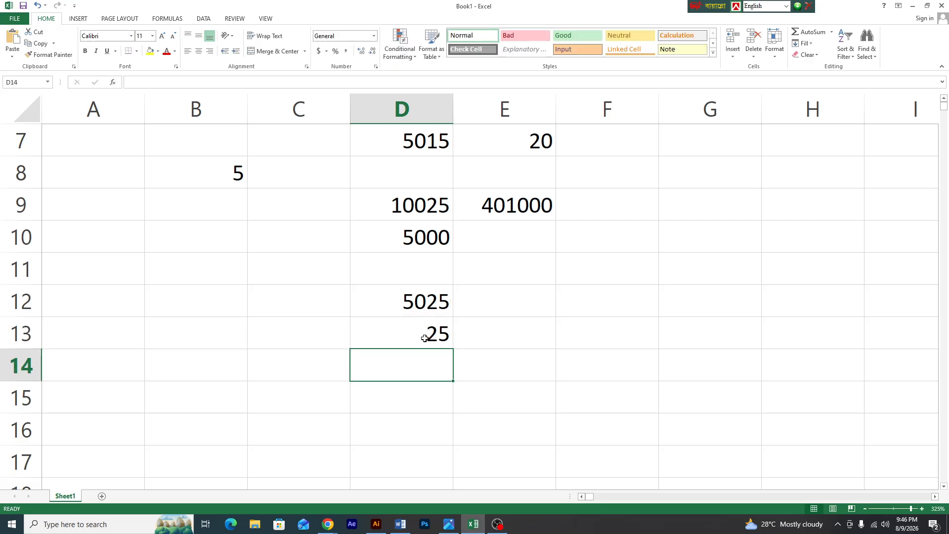
# Divide cell D12 by cell D13 with the formula =D12/D13 in cell D15
pyautogui.click(431, 394)
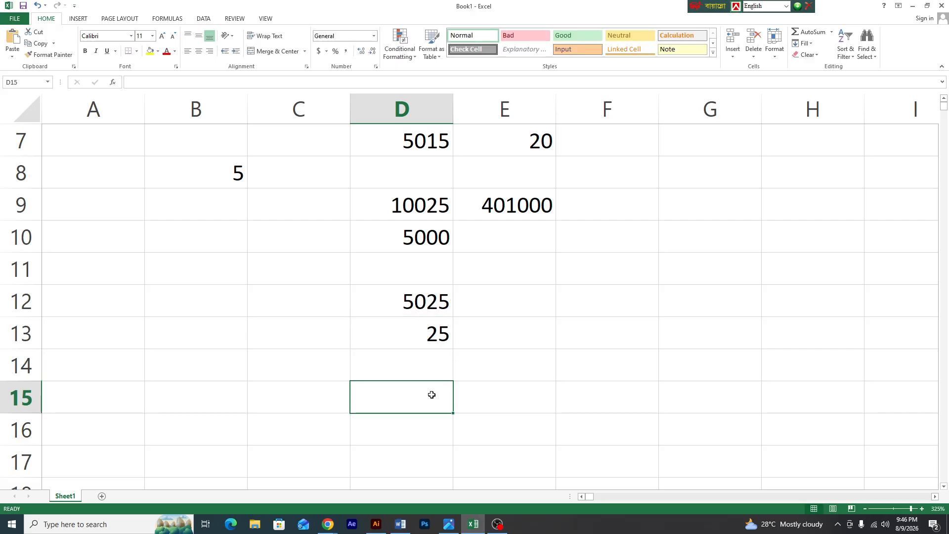
pyautogui.write('=')
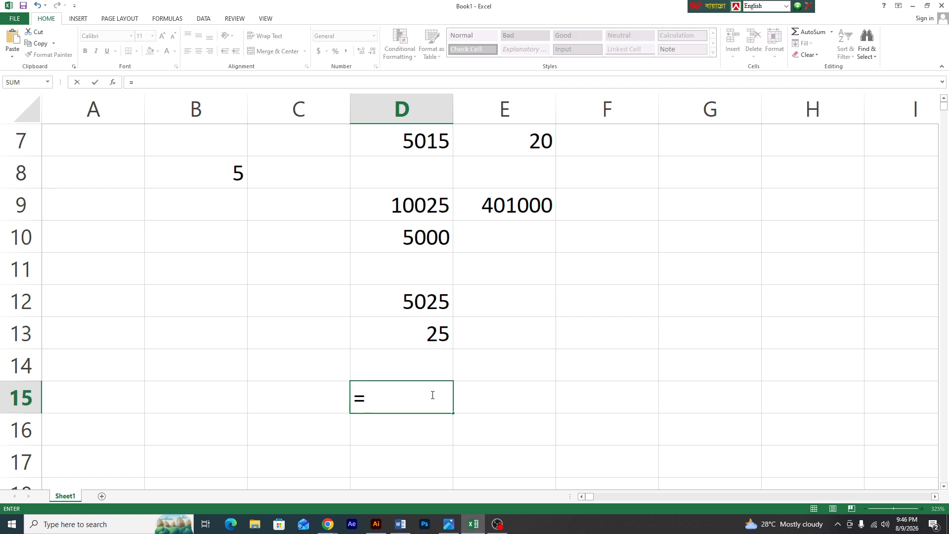
pyautogui.click(426, 304)
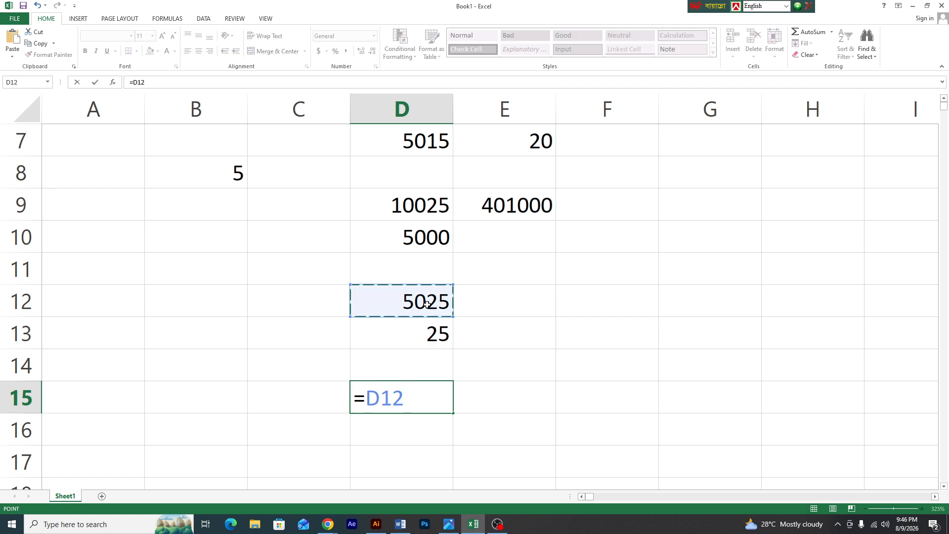
pyautogui.write('/')
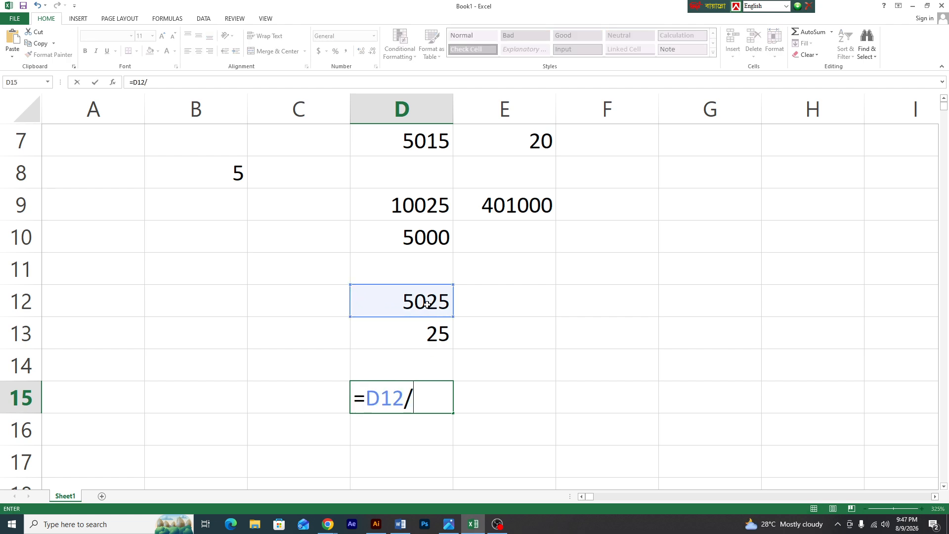
pyautogui.click(415, 337)
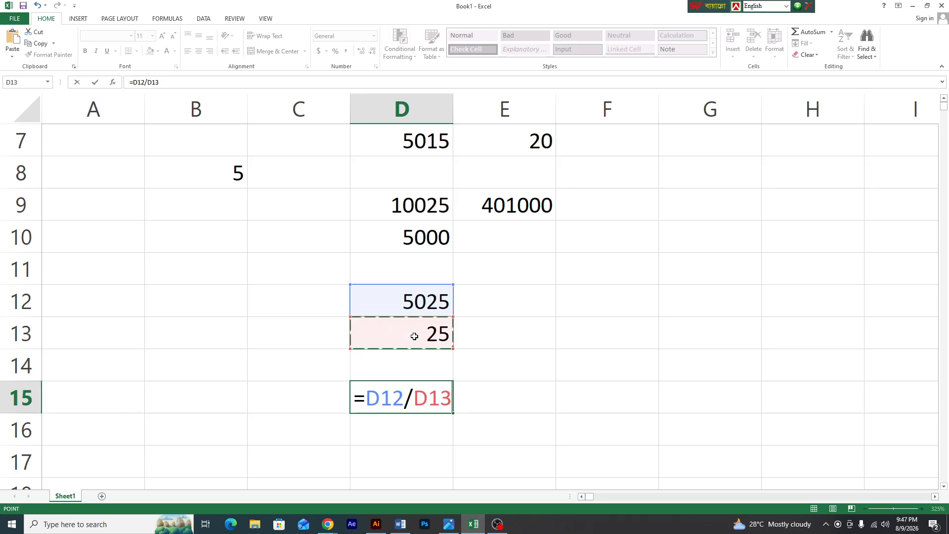
pyautogui.press('Return')
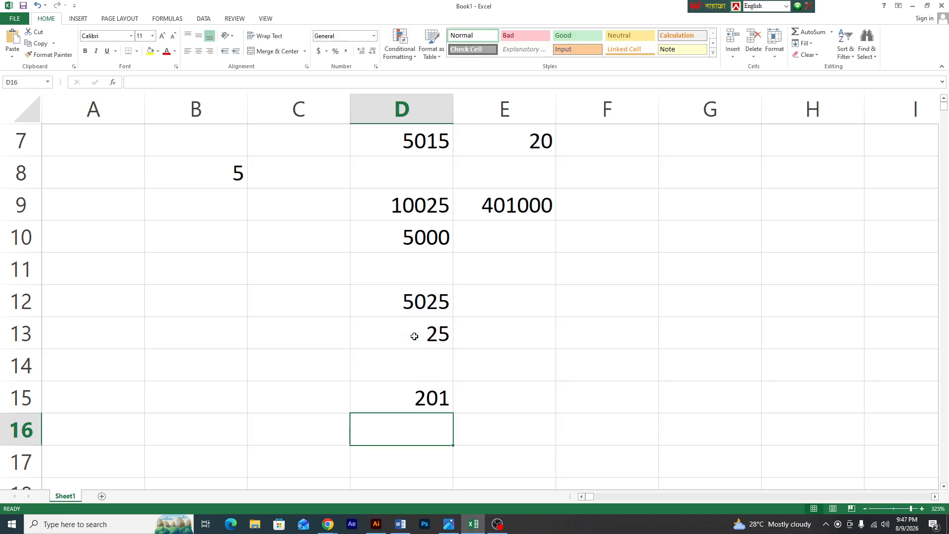
# Review the subtraction cells D9, D10 and D12 and the divisor in D13
pyautogui.scroll(1, 415, 280)
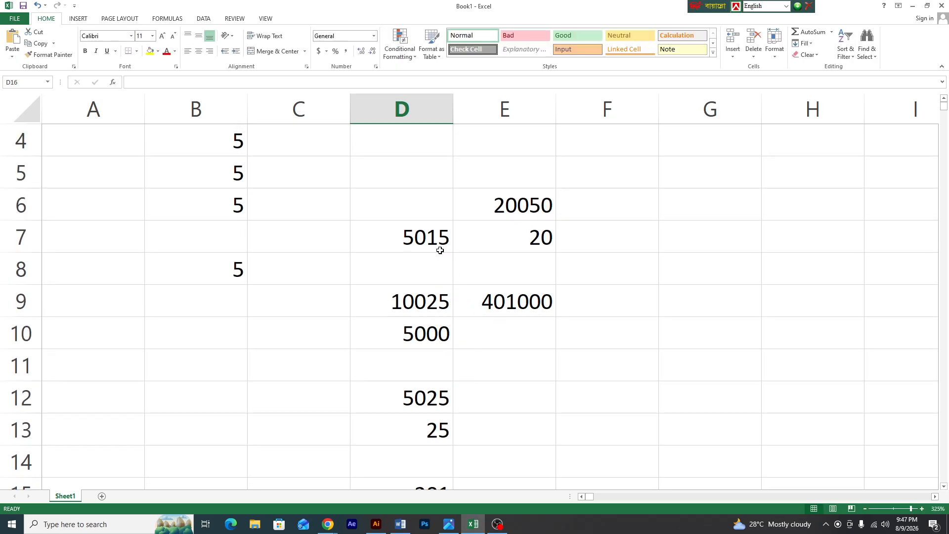
pyautogui.click(431, 304)
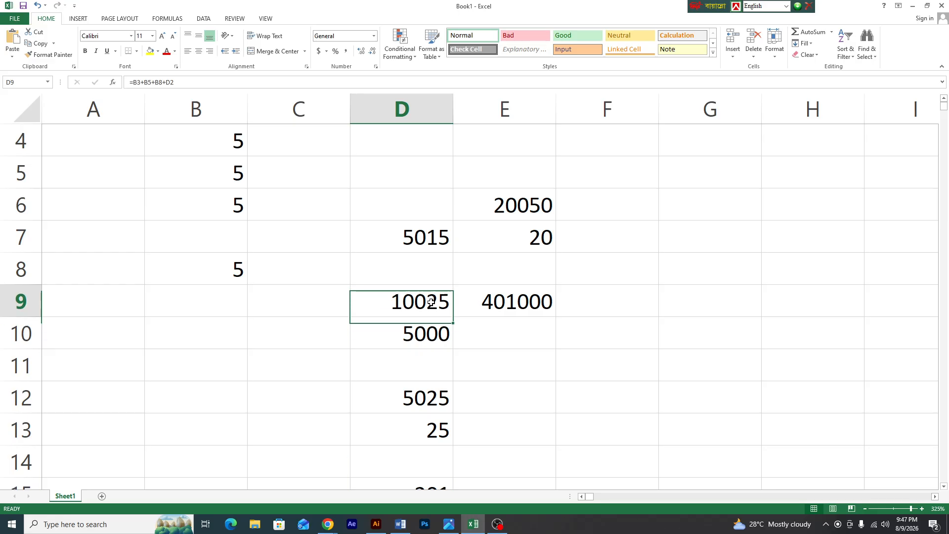
pyautogui.click(434, 328)
pyautogui.click(435, 389)
pyautogui.scroll(-1, 445, 391)
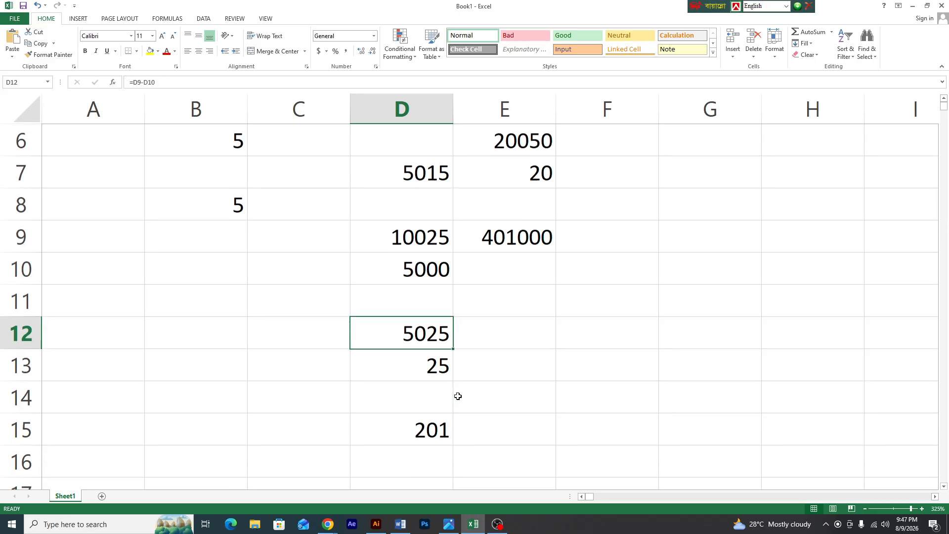
pyautogui.click(430, 333)
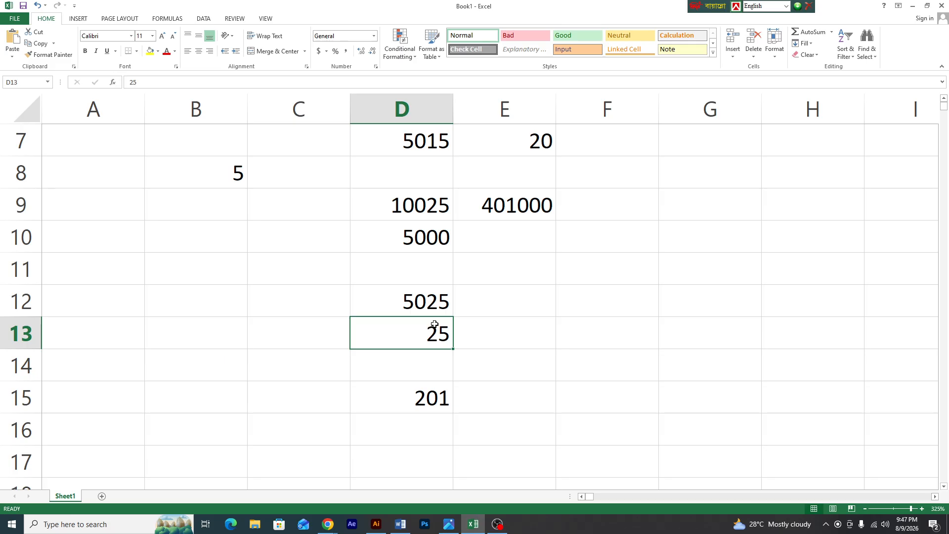
# Review the multiplication cells E6, E7 and E9, the subtraction cells D10 and D12, and the division cells D13 and D15
pyautogui.click(433, 398)
pyautogui.scroll(1, 511, 370)
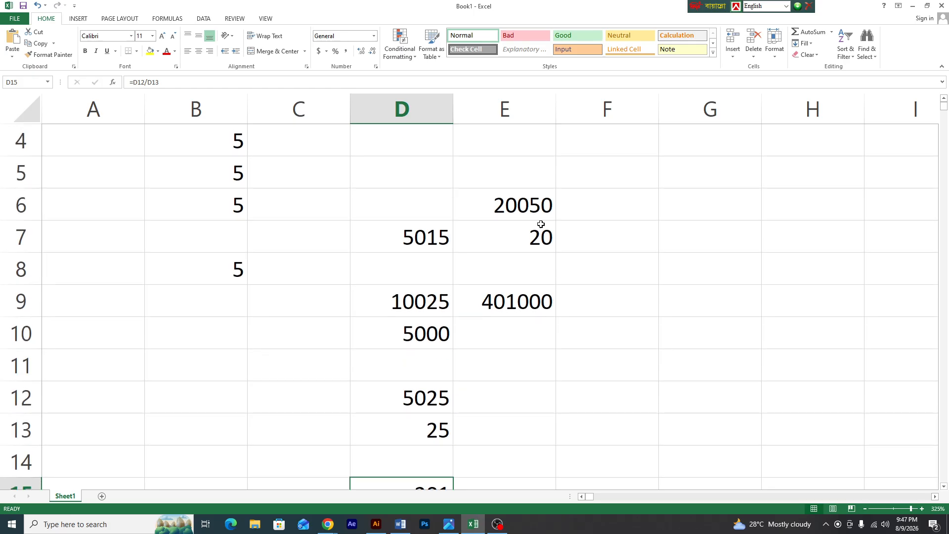
pyautogui.moveTo(534, 204); pyautogui.dragTo(536, 227)
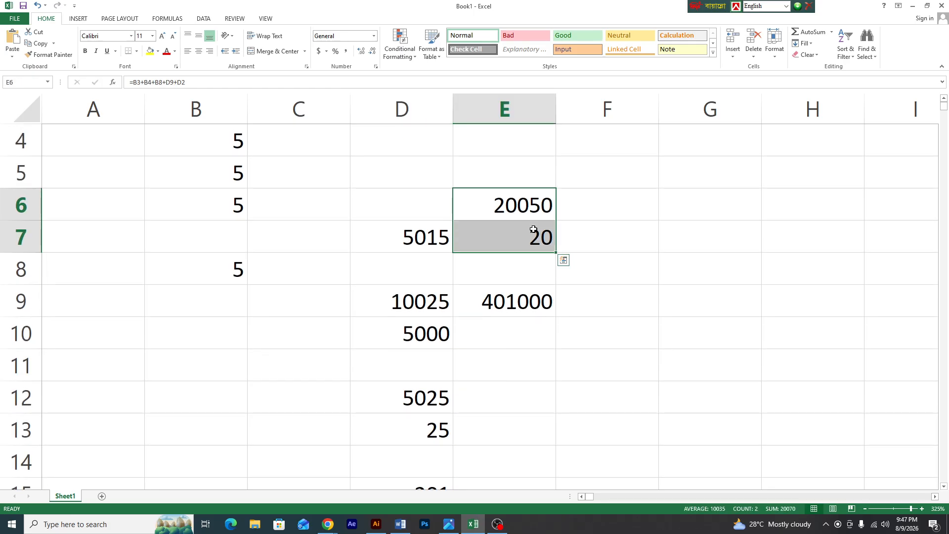
pyautogui.click(536, 311)
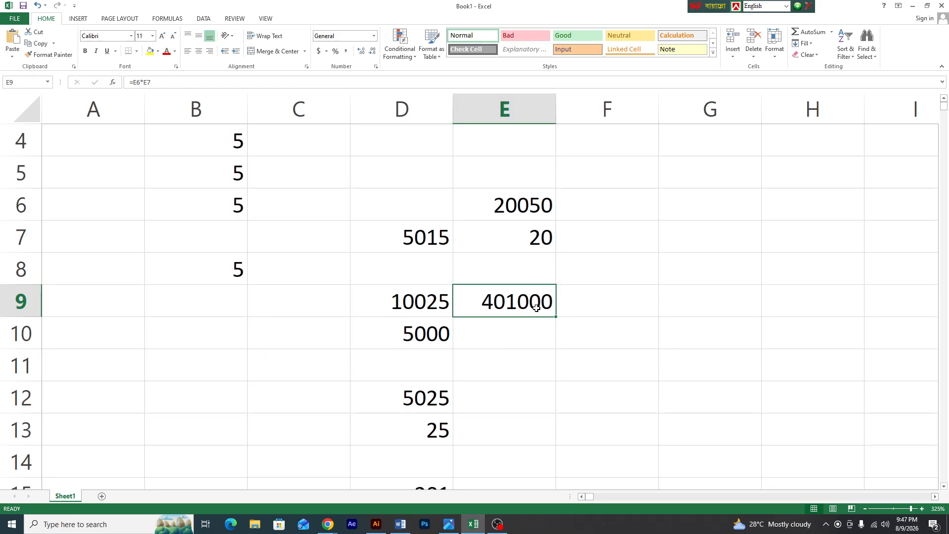
pyautogui.click(415, 334)
pyautogui.click(432, 399)
pyautogui.scroll(-1, 460, 412)
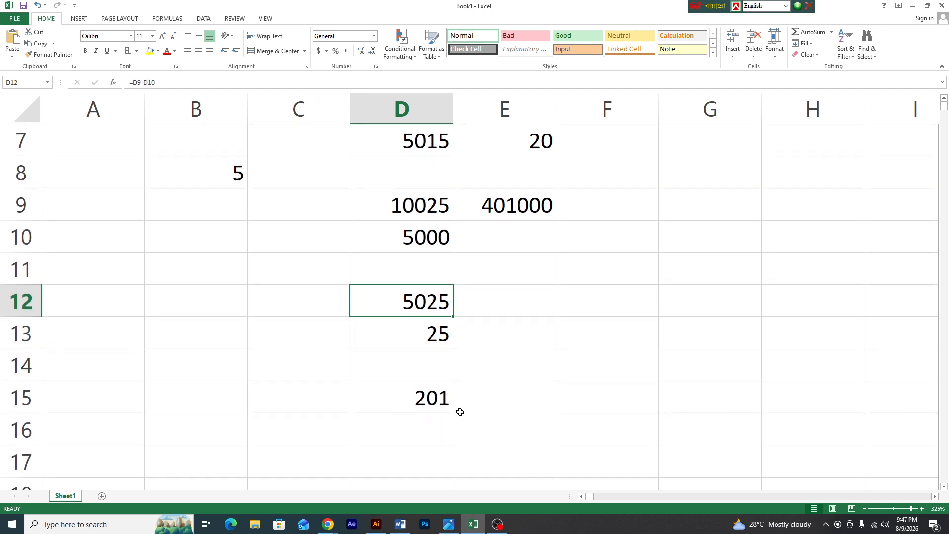
pyautogui.click(436, 329)
pyautogui.click(436, 399)
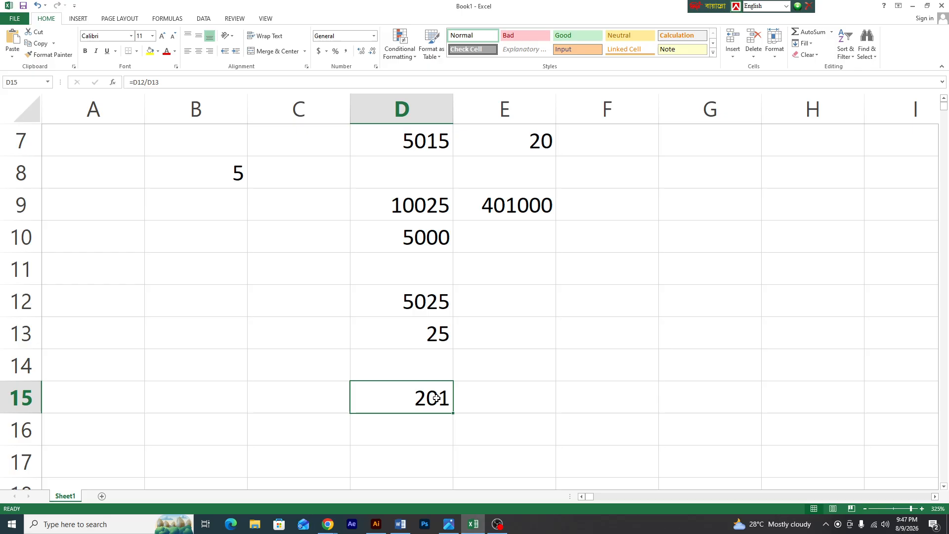
pyautogui.moveTo(330, 526)
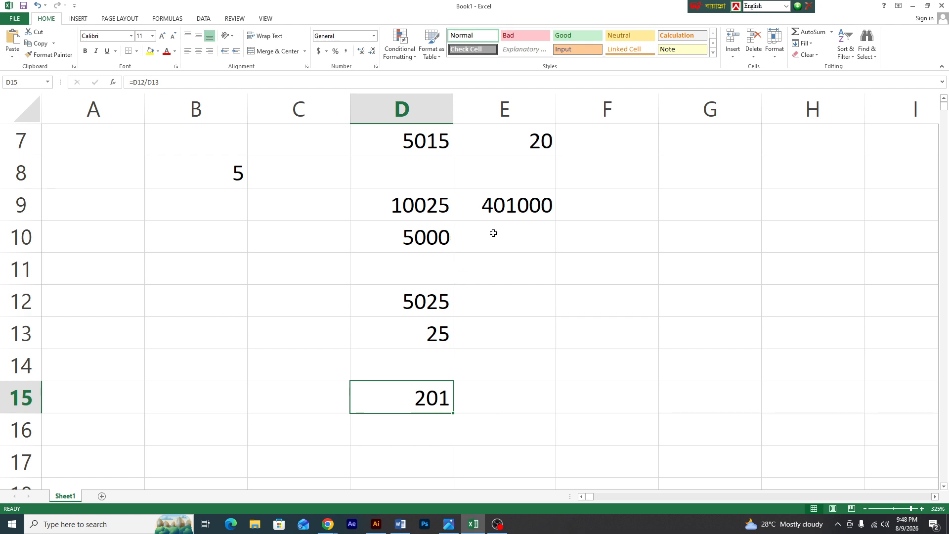
# Multiply the four values in B3 through B6 with the formula =B3*B4*B5*B6 in cell C6
pyautogui.scroll(2, 260, 283)
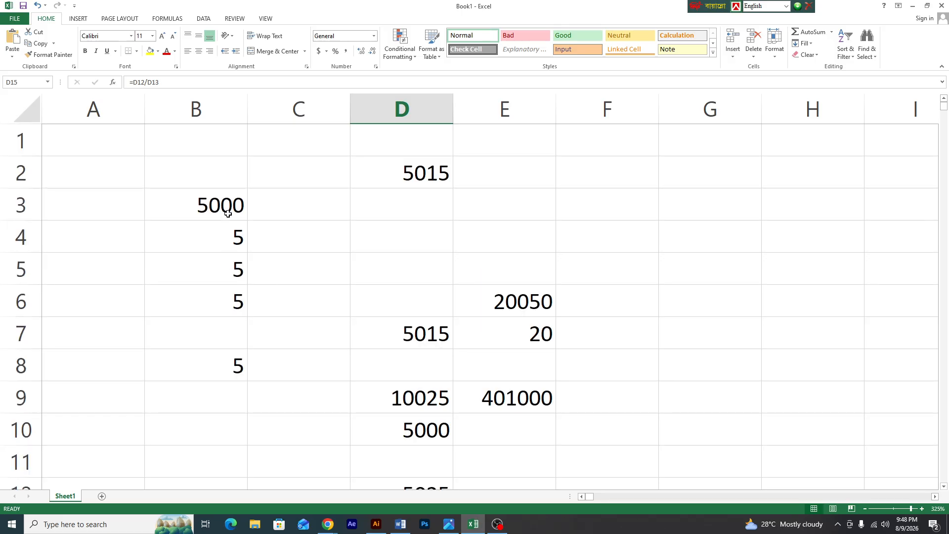
pyautogui.moveTo(227, 206); pyautogui.dragTo(231, 305)
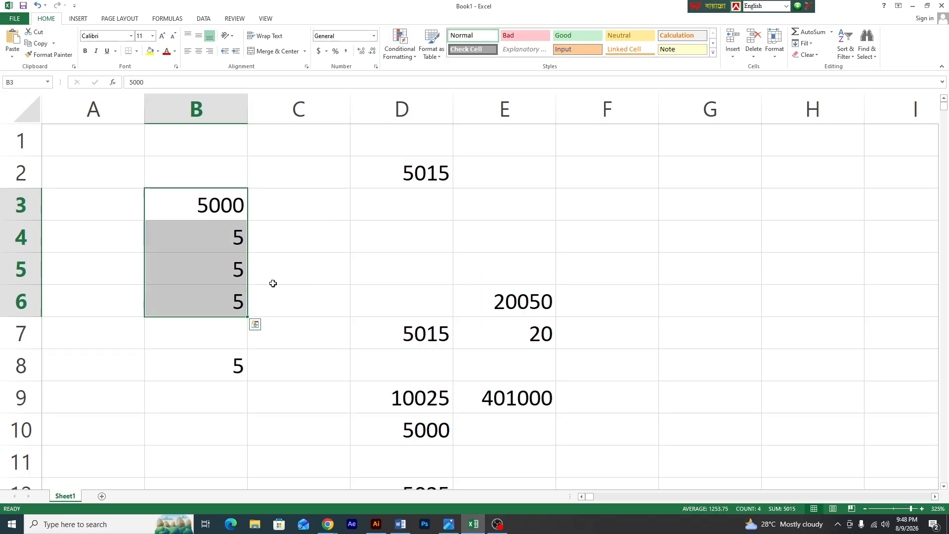
pyautogui.click(227, 208)
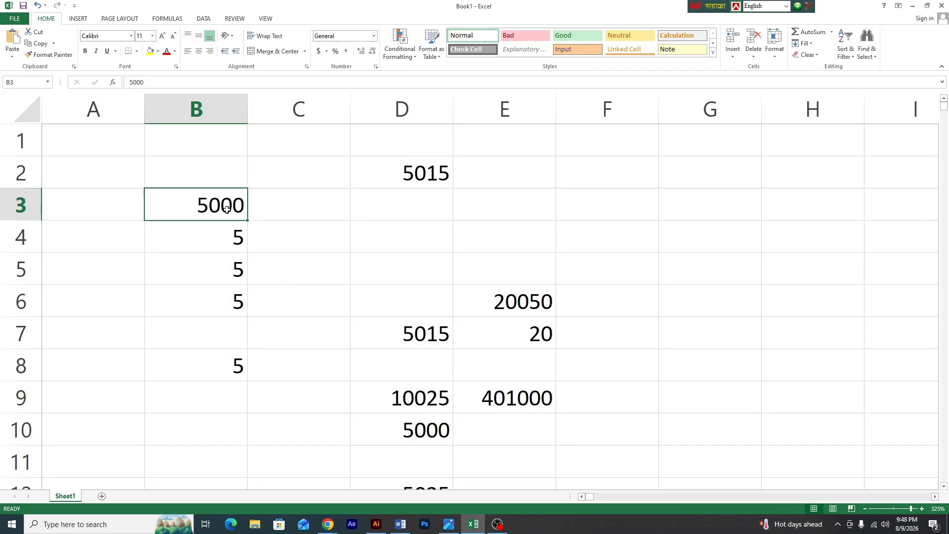
pyautogui.click(232, 239)
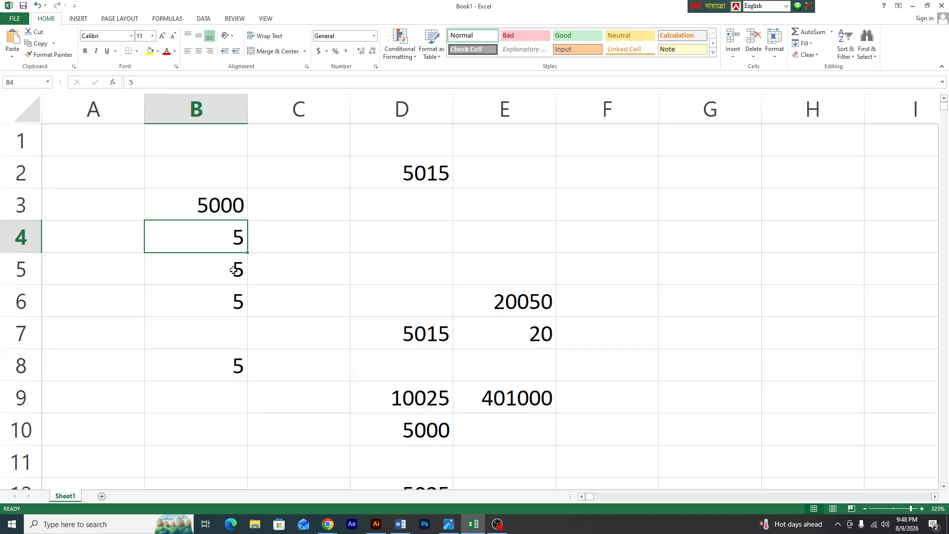
pyautogui.click(316, 302)
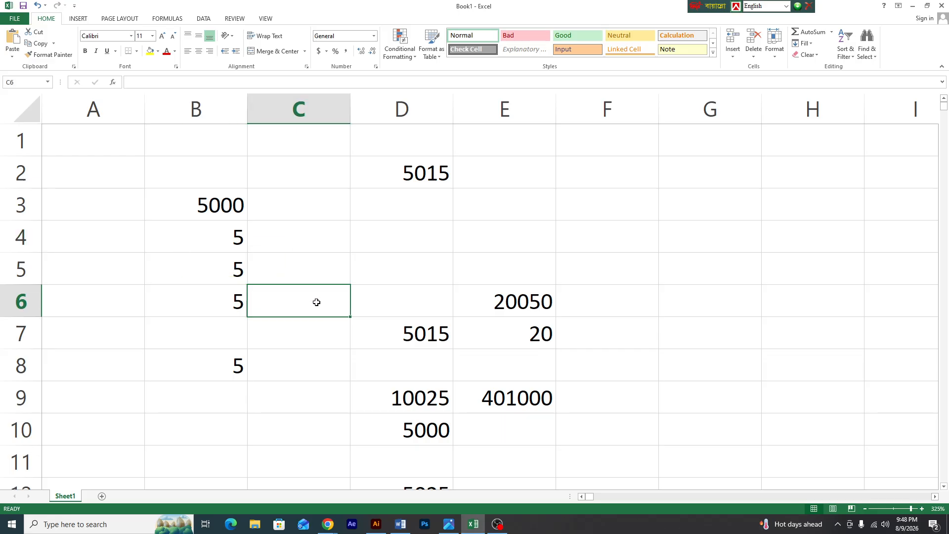
pyautogui.write('=')
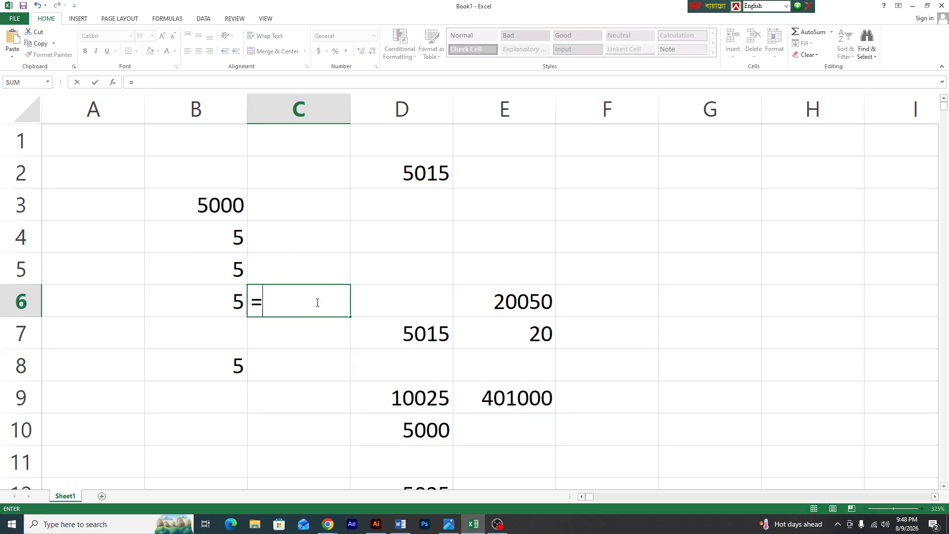
pyautogui.click(229, 217)
pyautogui.write('*')
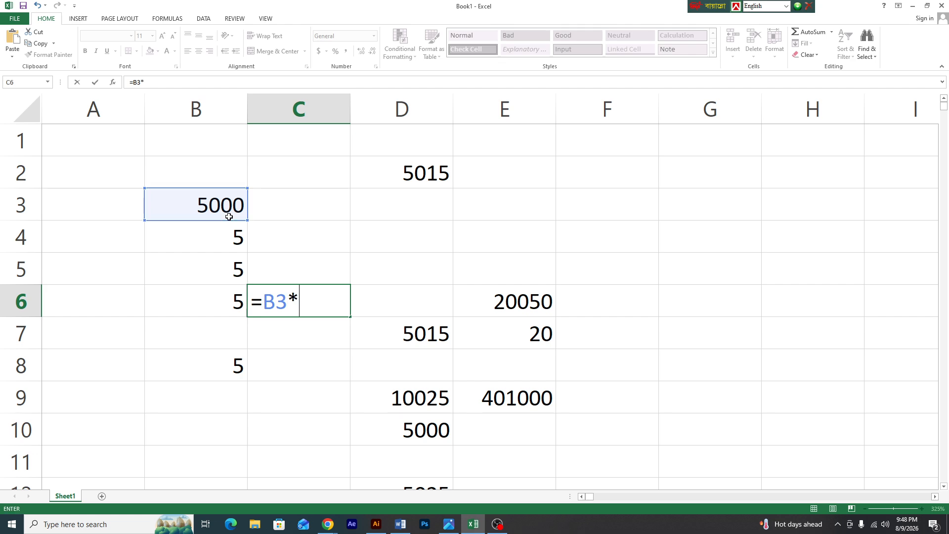
pyautogui.click(208, 233)
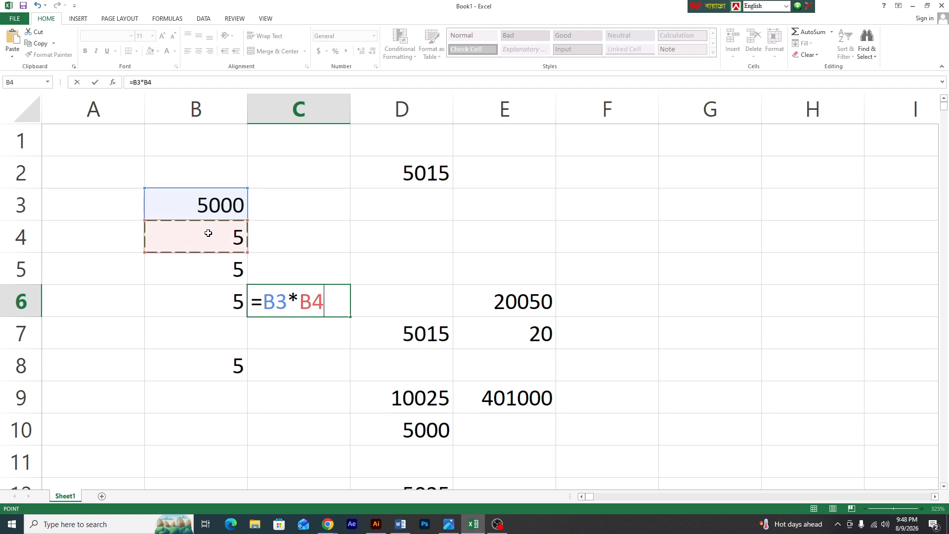
pyautogui.write('*')
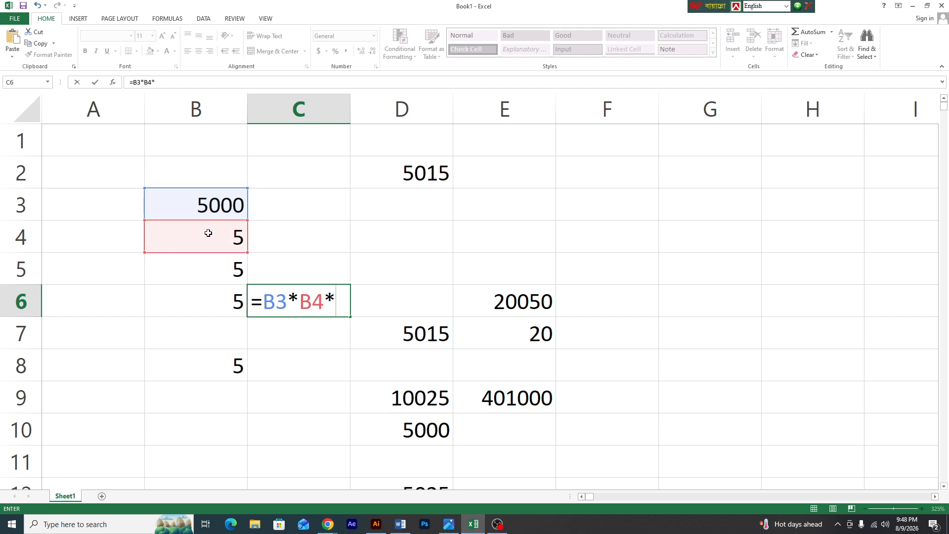
pyautogui.click(216, 266)
pyautogui.write('*')
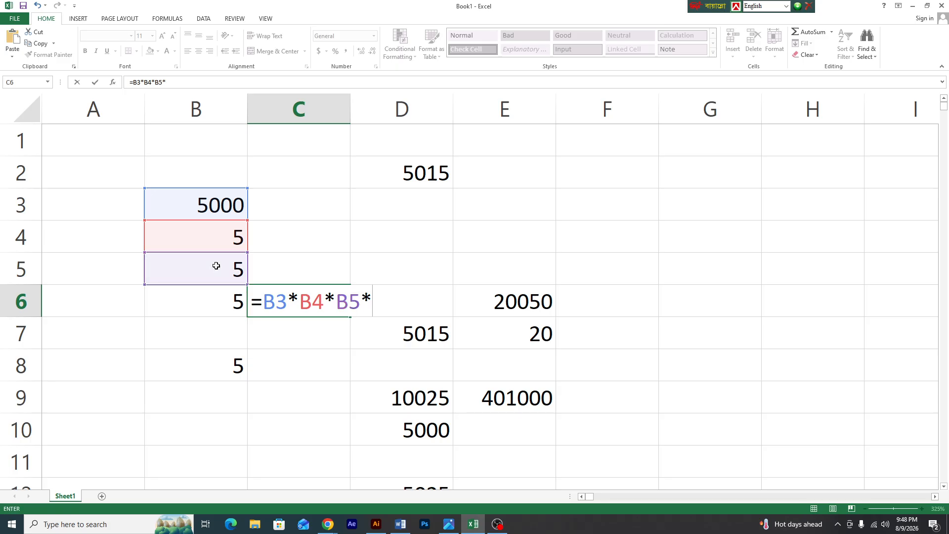
pyautogui.click(224, 306)
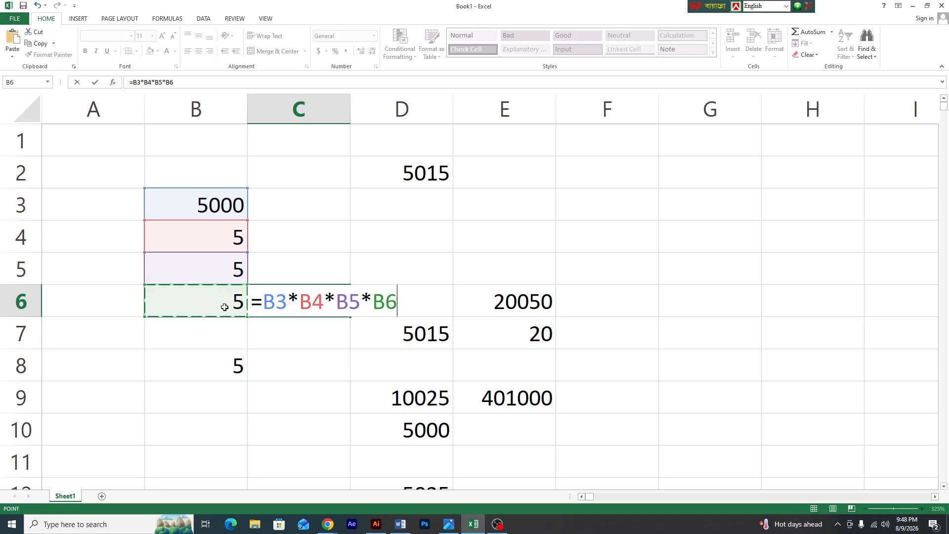
pyautogui.press('Return')
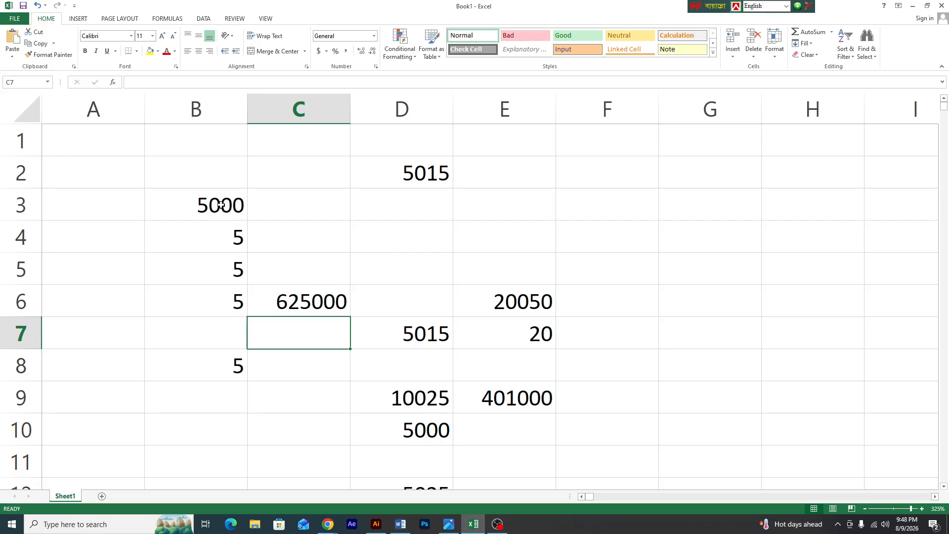
# Review the factors in cells B3 to B6 and the product formula in cell C6
pyautogui.moveTo(221, 206); pyautogui.dragTo(230, 231)
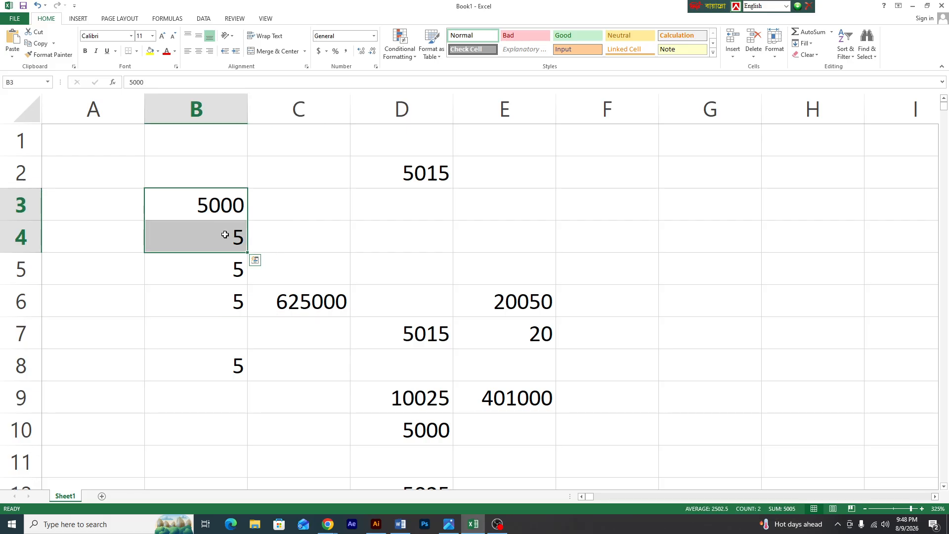
pyautogui.click(236, 269)
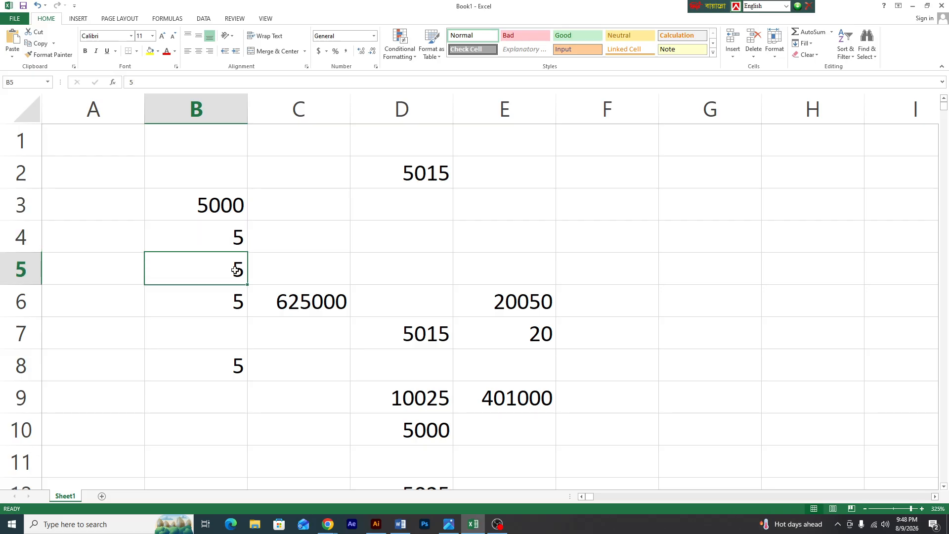
pyautogui.click(226, 298)
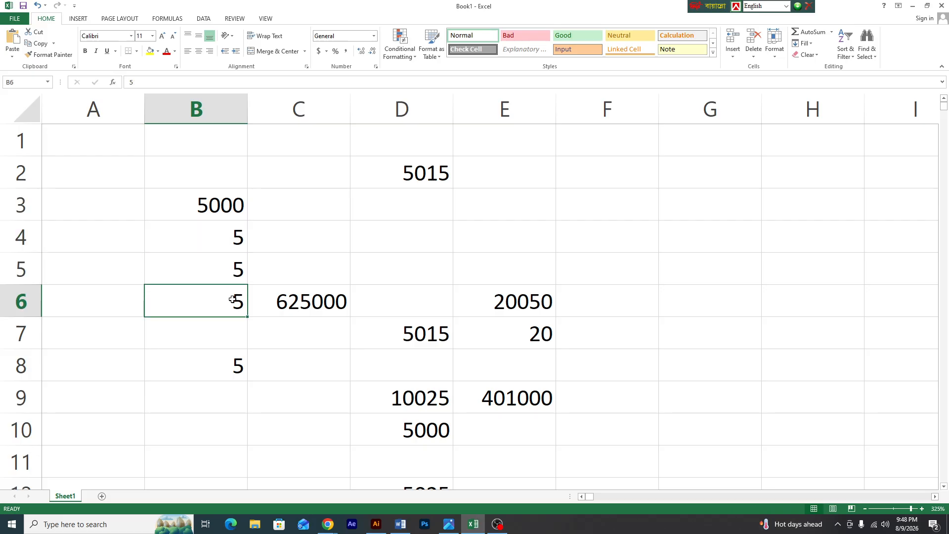
pyautogui.click(305, 299)
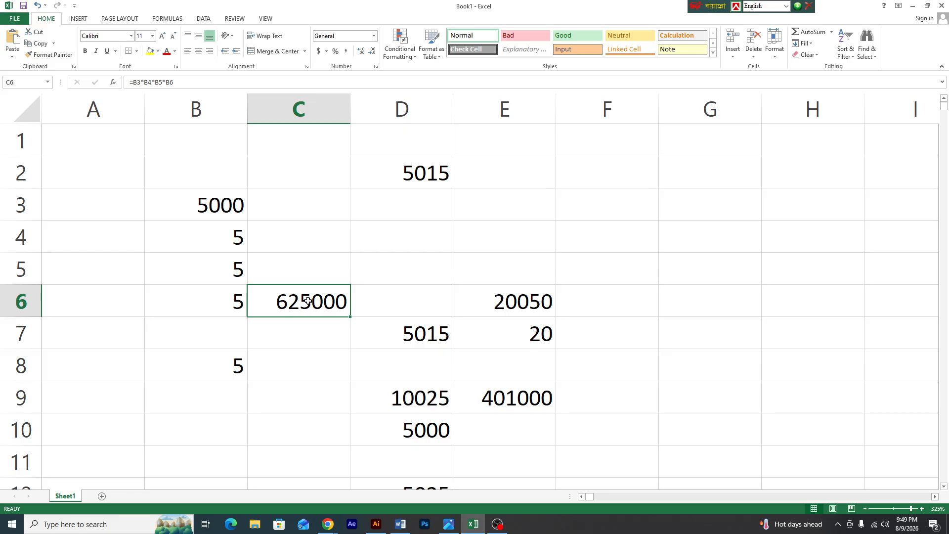
# Subtract cells B4, B5 and B6 from cell B3 with the formula =B3-B4-B5-B6 in cell A7
pyautogui.moveTo(211, 203); pyautogui.dragTo(217, 296)
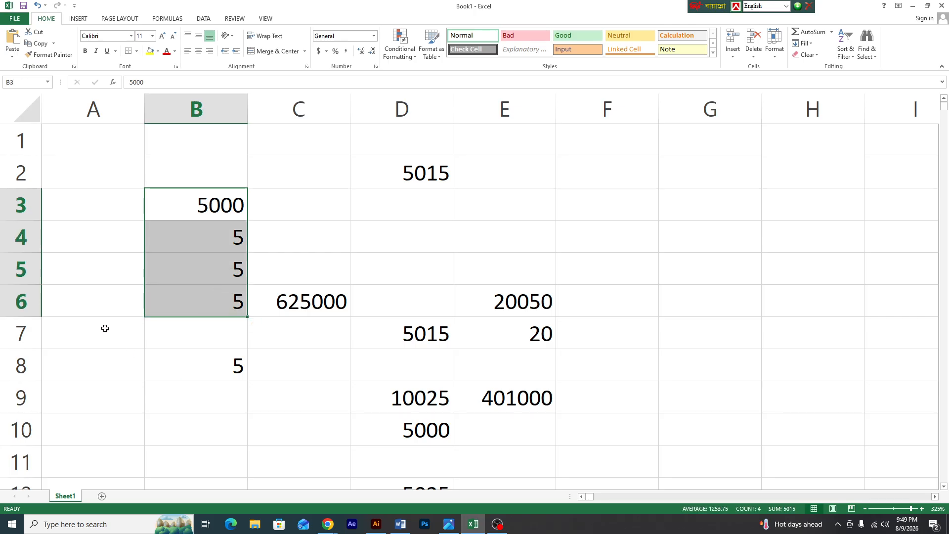
pyautogui.click(127, 305)
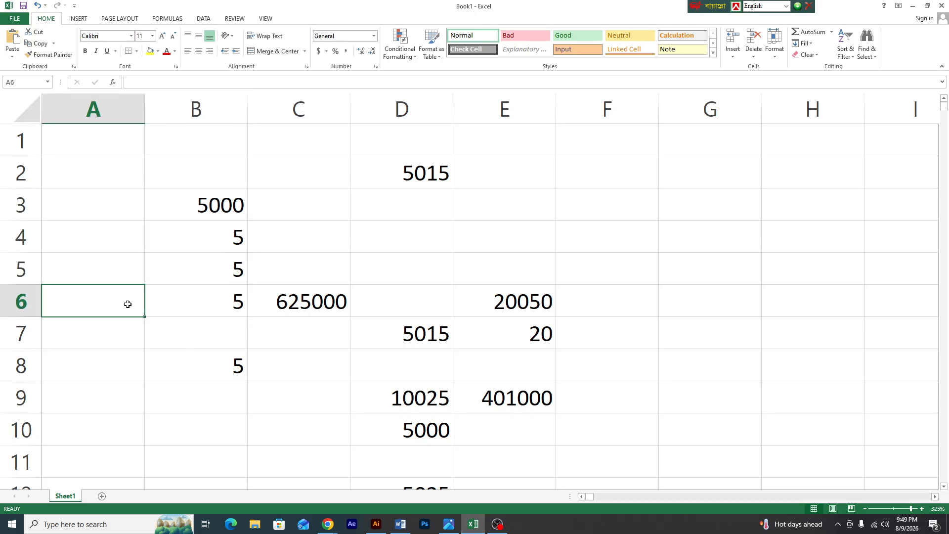
pyautogui.click(123, 323)
pyautogui.write('=')
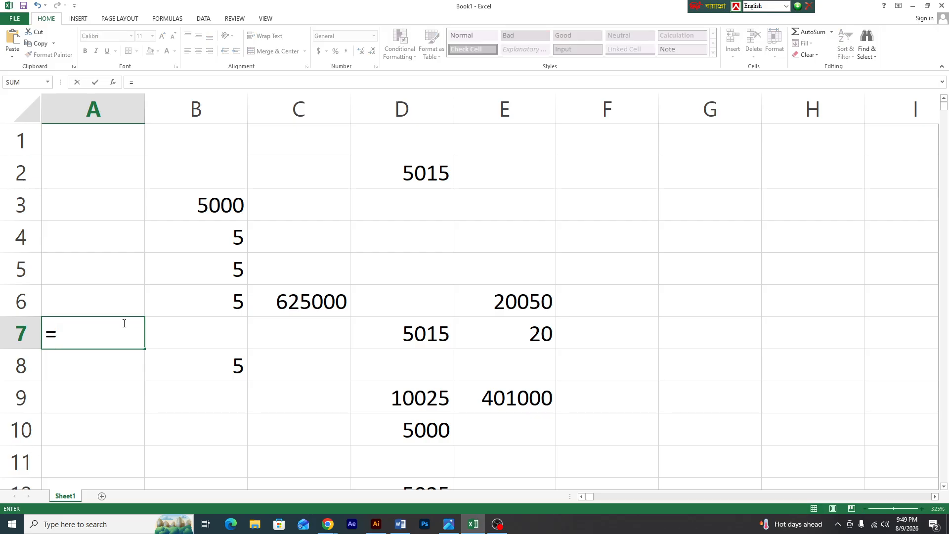
pyautogui.click(198, 206)
pyautogui.write('-')
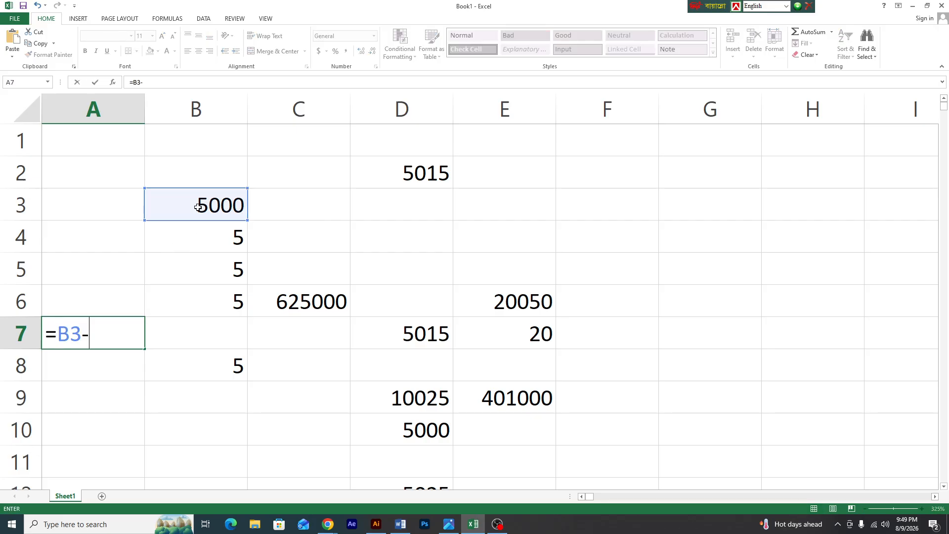
pyautogui.click(209, 236)
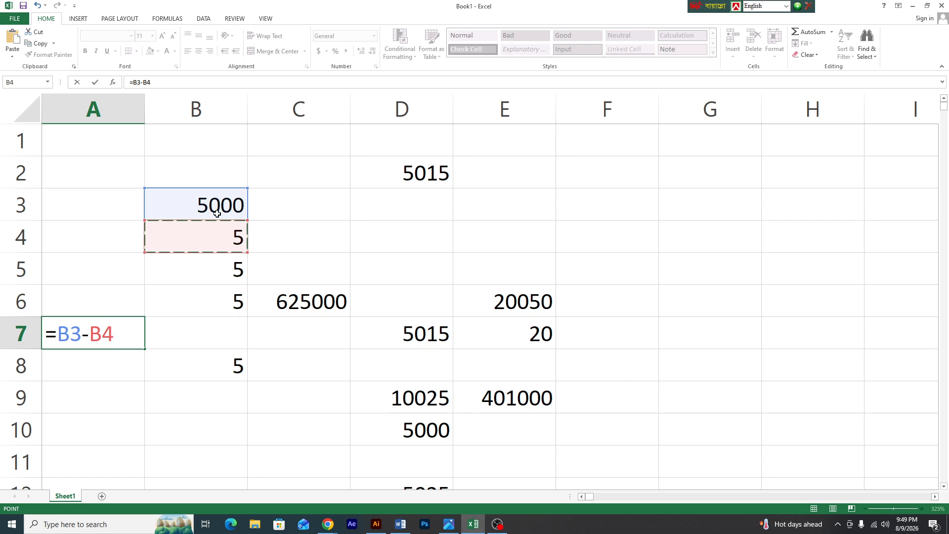
pyautogui.write('-')
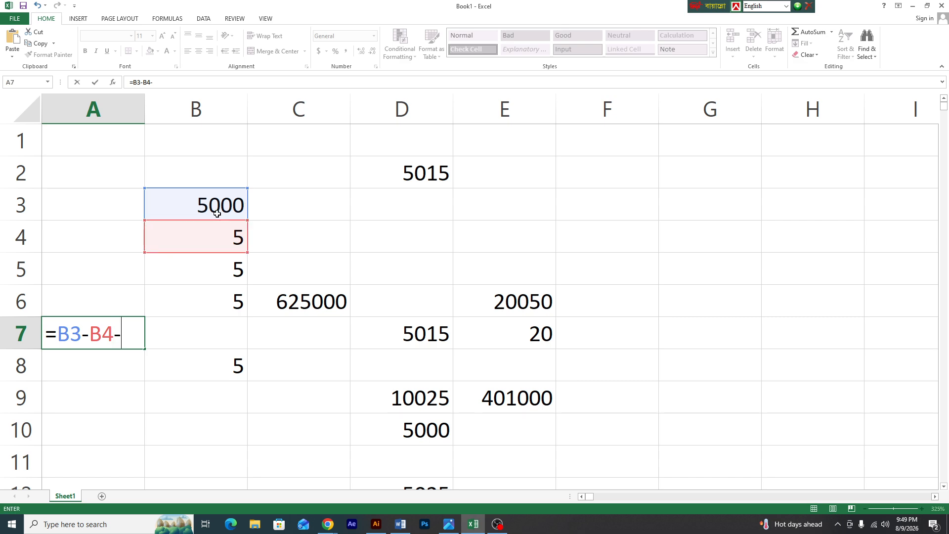
pyautogui.click(228, 269)
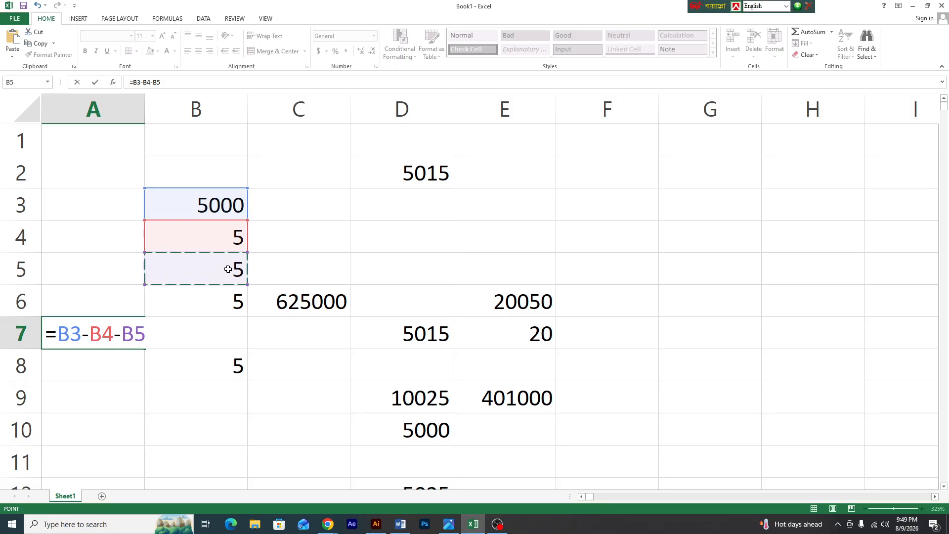
pyautogui.write('-')
pyautogui.click(226, 307)
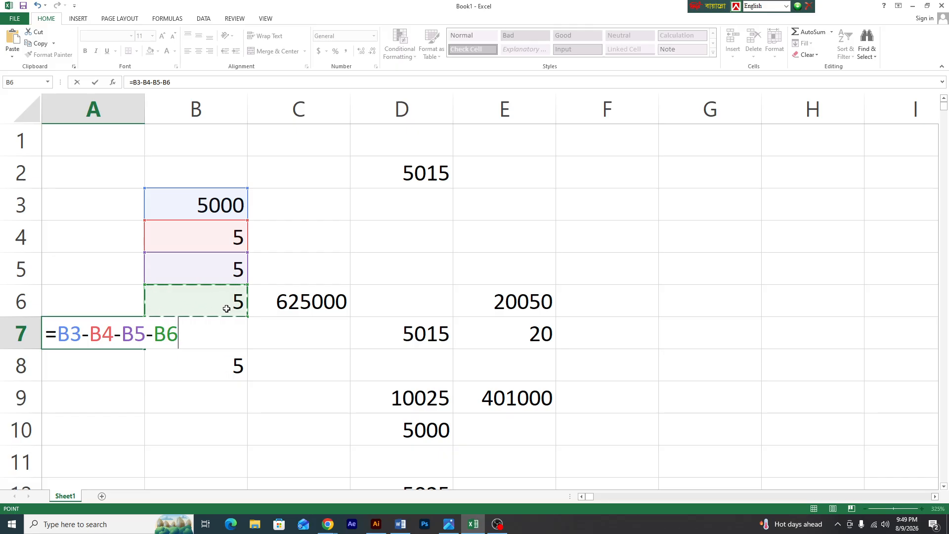
pyautogui.press('Return')
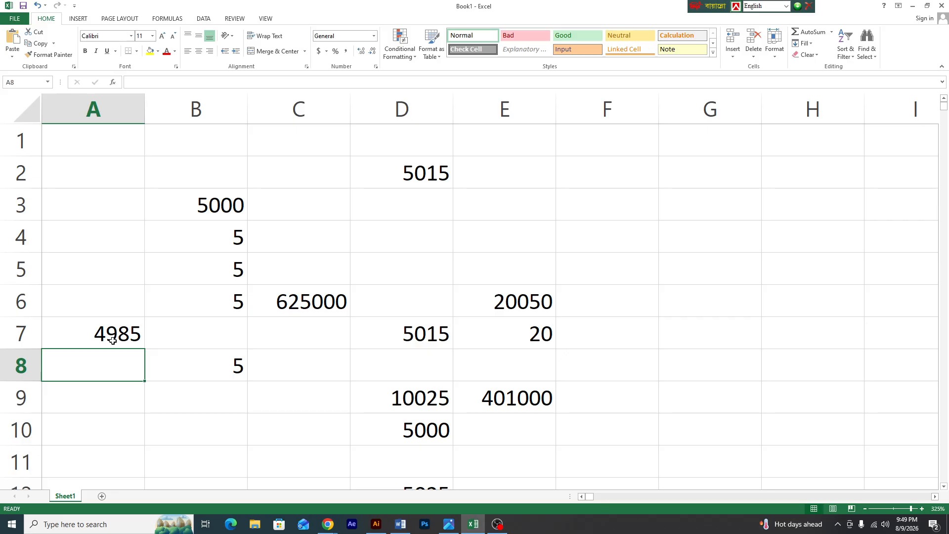
pyautogui.click(159, 329)
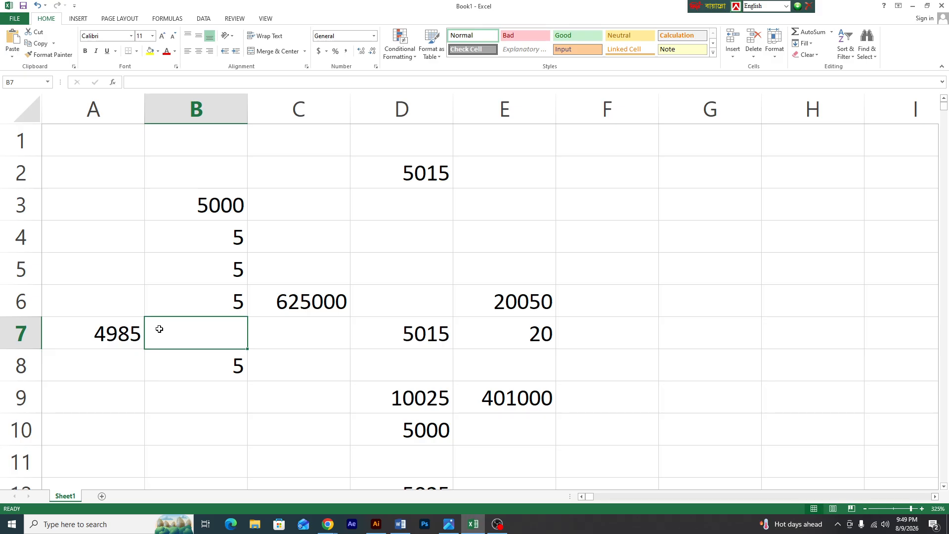
pyautogui.write('=')
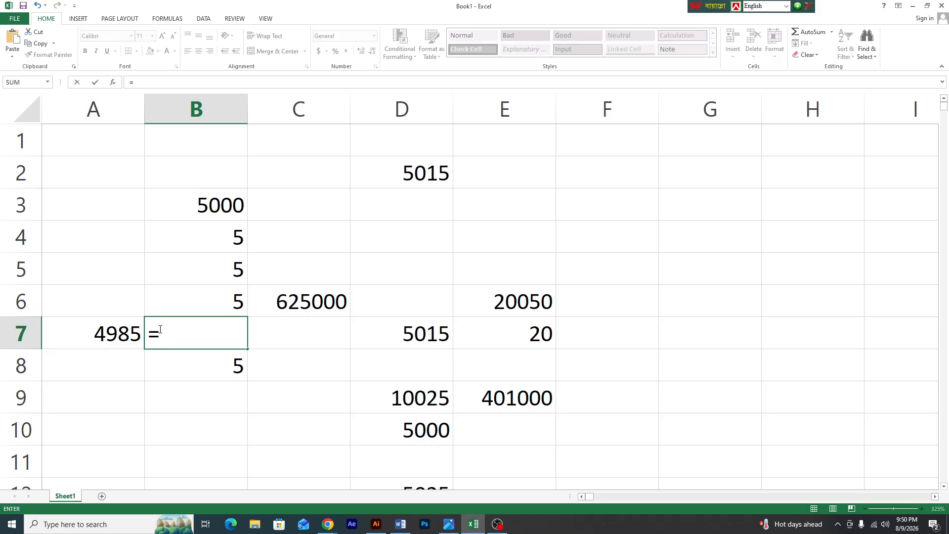
pyautogui.write('(')
pyautogui.moveTo(224, 206); pyautogui.dragTo(228, 296)
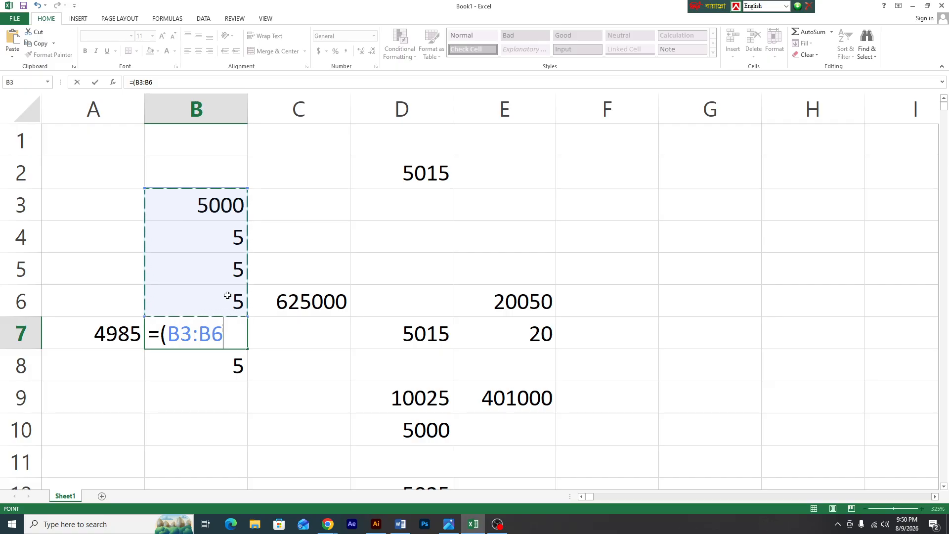
pyautogui.press('Escape')
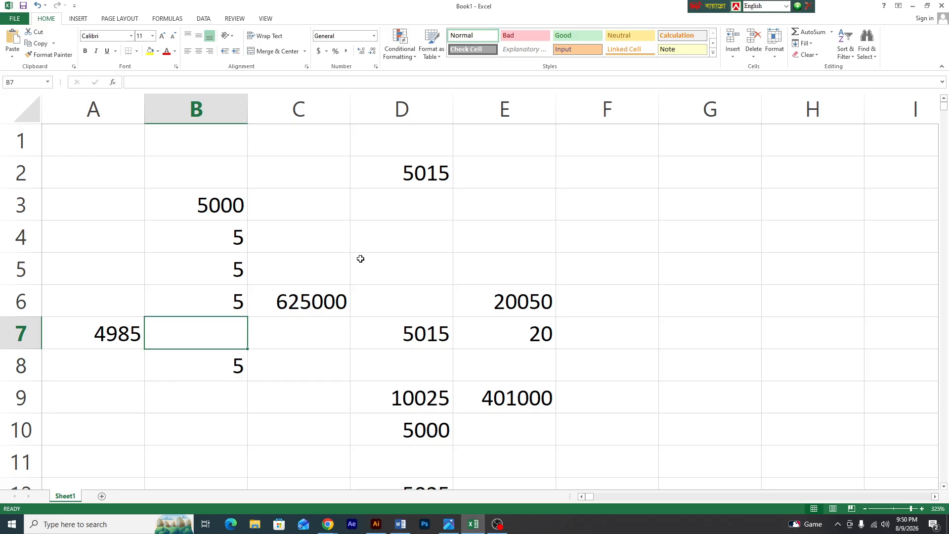
pyautogui.write('=')
pyautogui.click(234, 204)
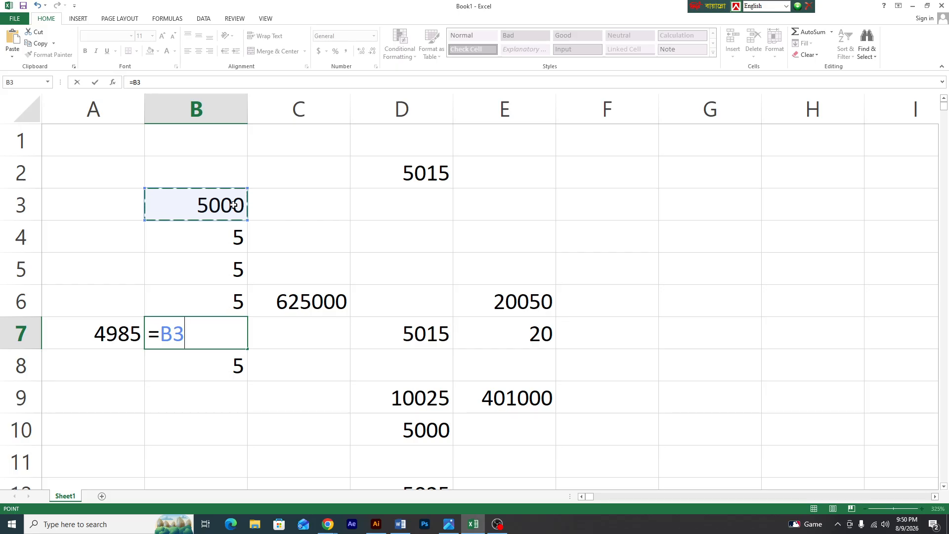
pyautogui.press('Escape')
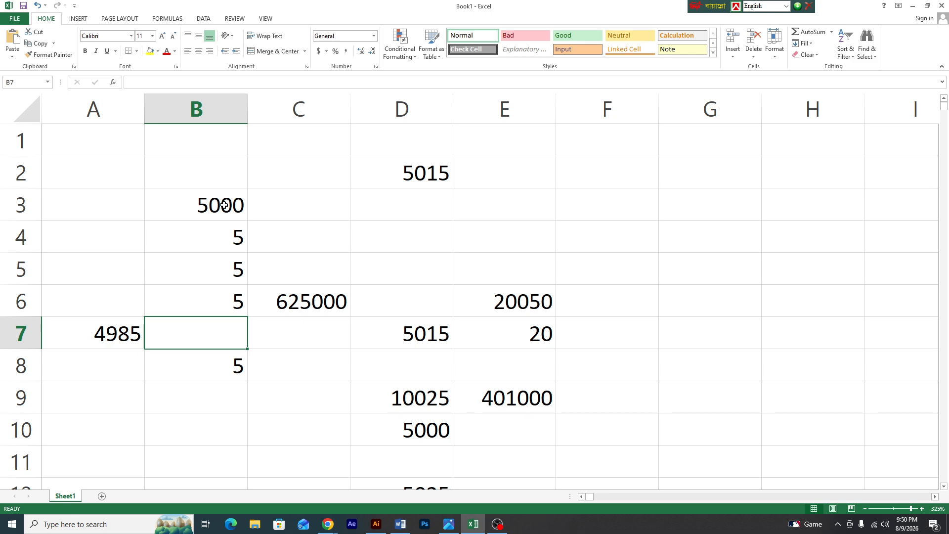
# Enter 2.50% in cell C7 beneath the product in C6, then select both cells
pyautogui.click(280, 297)
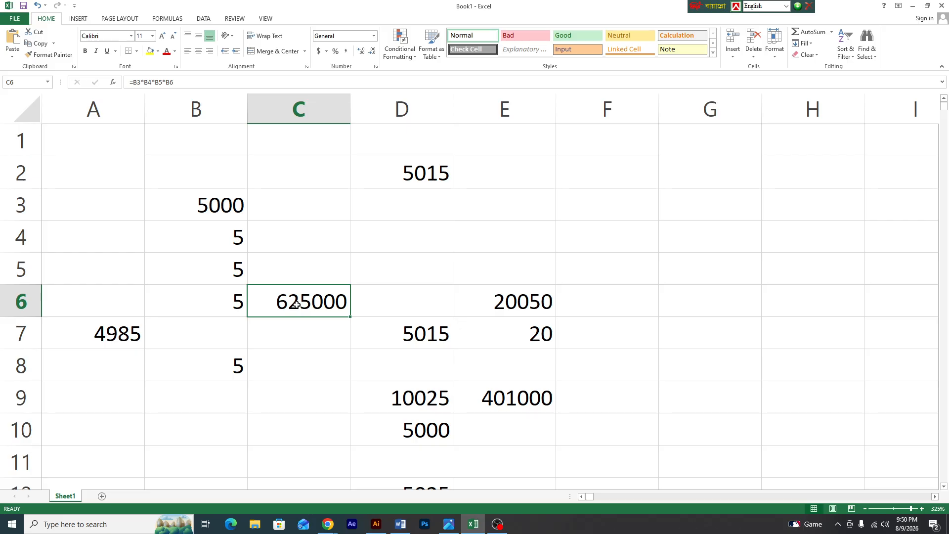
pyautogui.click(304, 329)
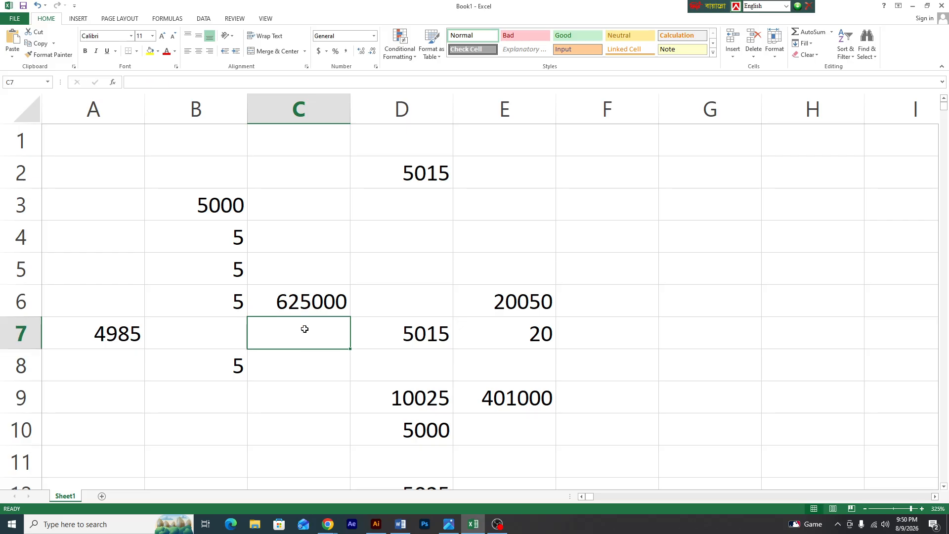
pyautogui.write('2.5')
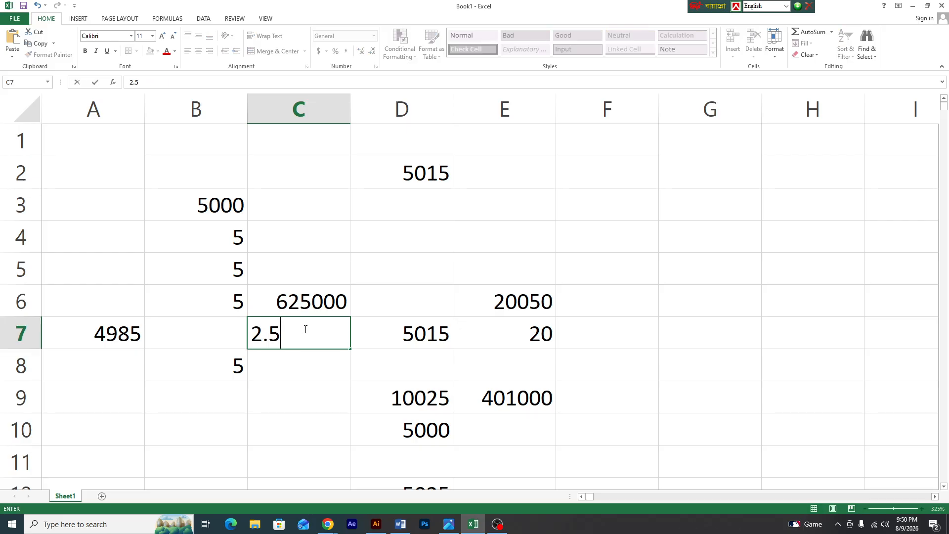
pyautogui.write('0%')
pyautogui.click(368, 367)
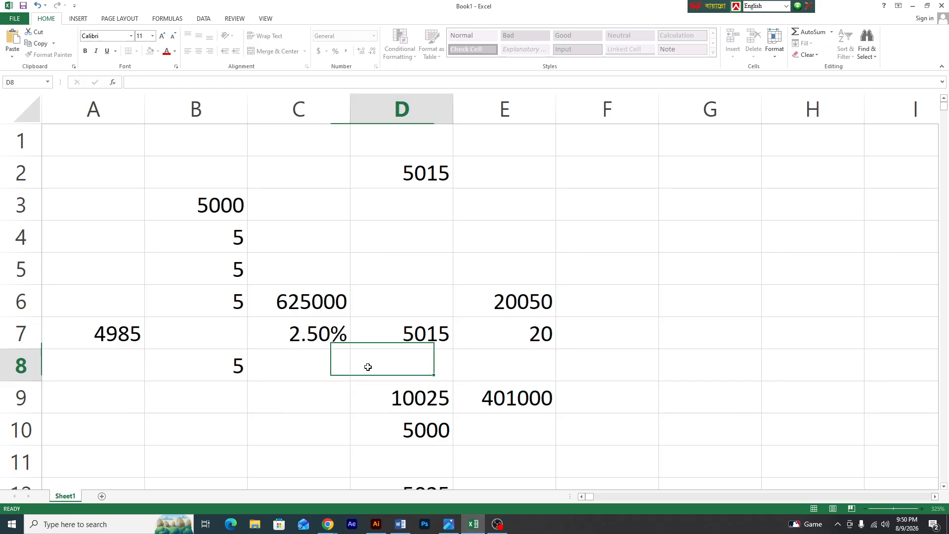
pyautogui.moveTo(295, 303); pyautogui.dragTo(300, 330)
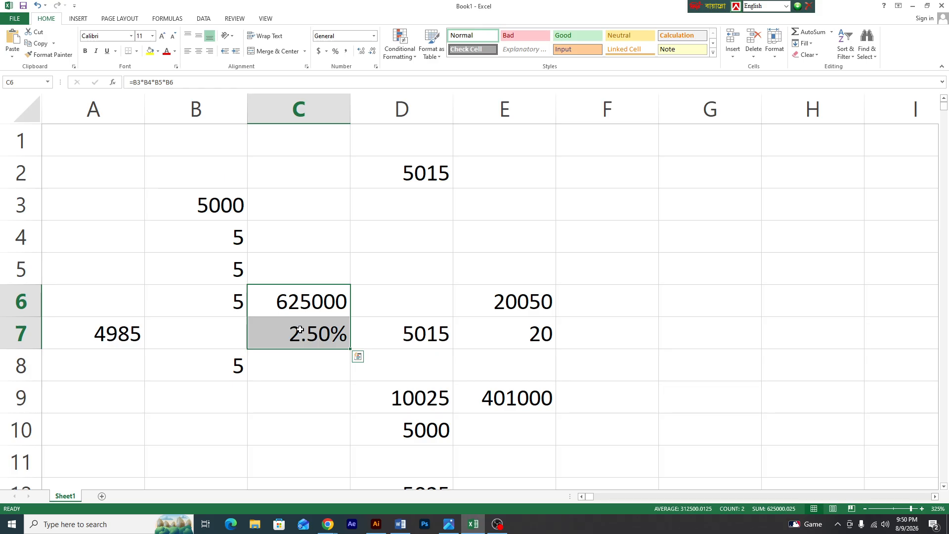
# In the blank area around column V, enter 25500 in cell V4 and 2.5% in cell V5, and select both
pyautogui.moveTo(590, 498); pyautogui.dragTo(603, 497)
pyautogui.click(301, 235)
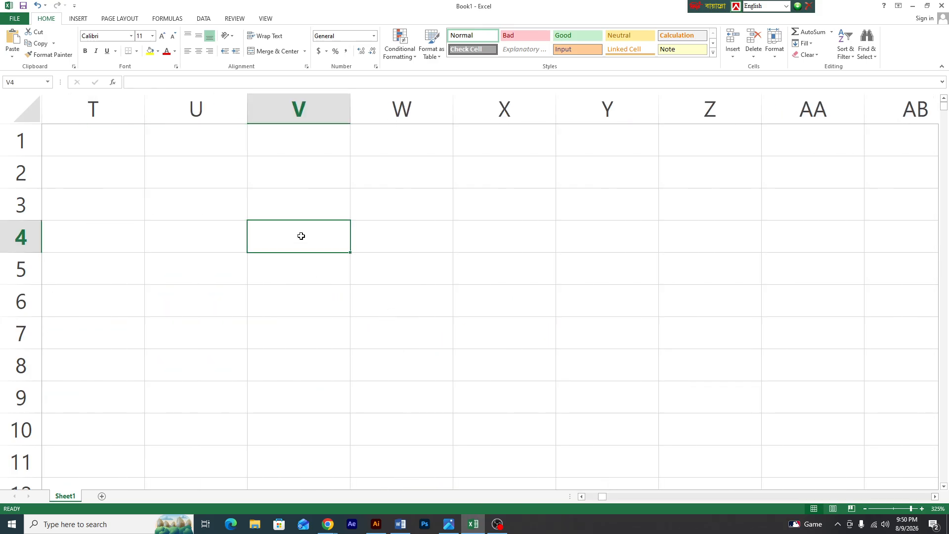
pyautogui.write('2555')
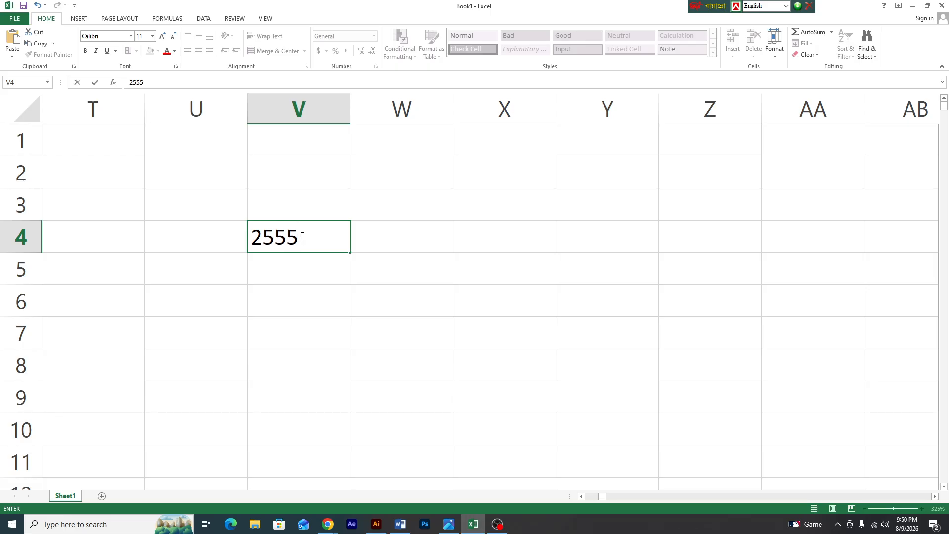
pyautogui.press('BackSpace')
pyautogui.write('00')
pyautogui.click(296, 275)
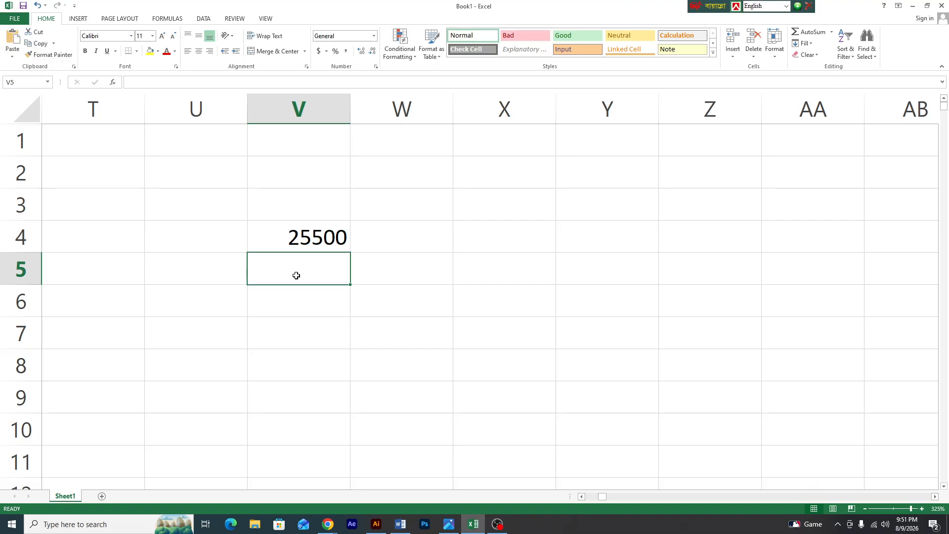
pyautogui.write('2.5')
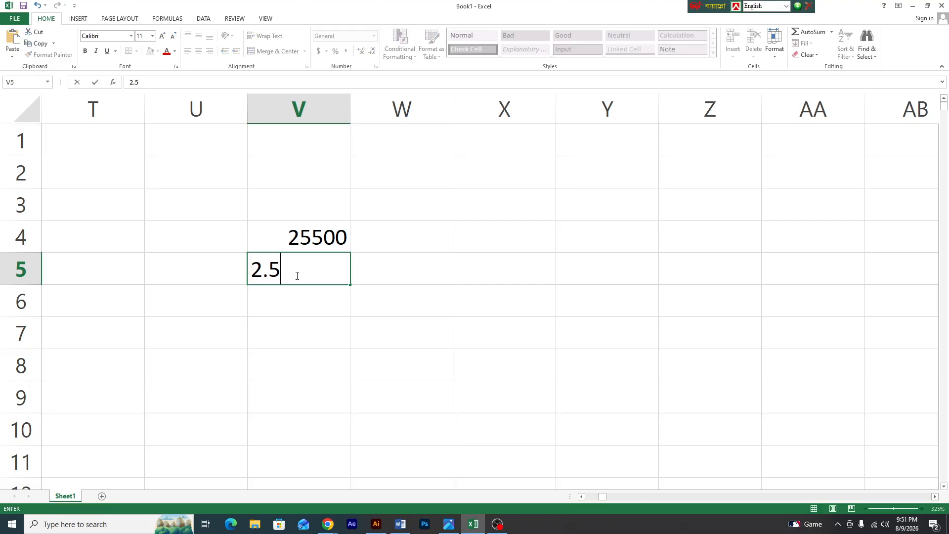
pyautogui.write('%')
pyautogui.click(325, 306)
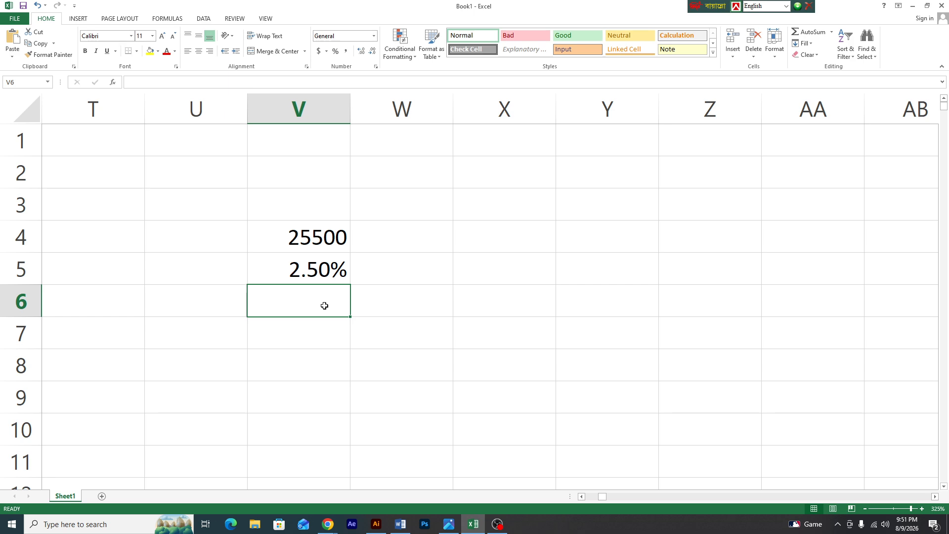
pyautogui.moveTo(304, 238); pyautogui.dragTo(306, 271)
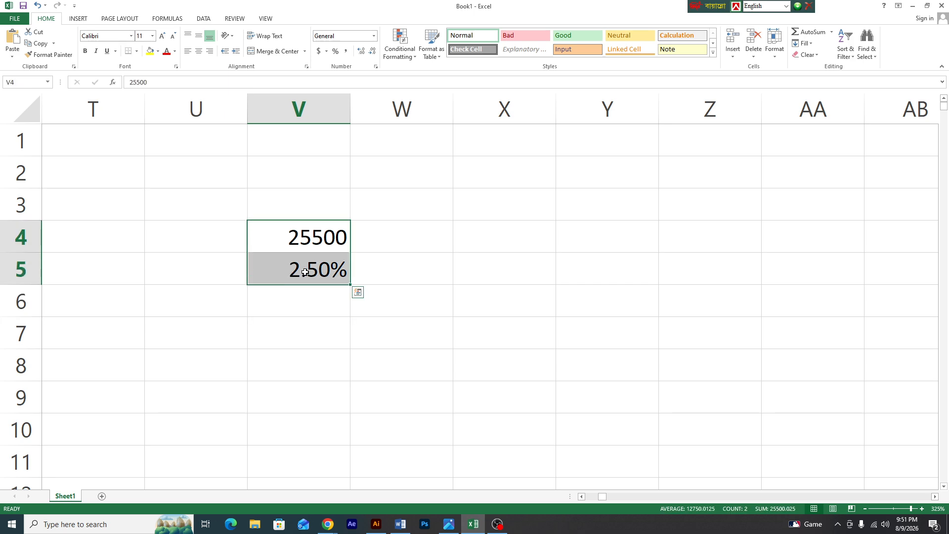
# Calculate 2.5% of the amount in V4 with the formula =V4*2.5% in cell V7
pyautogui.click(306, 328)
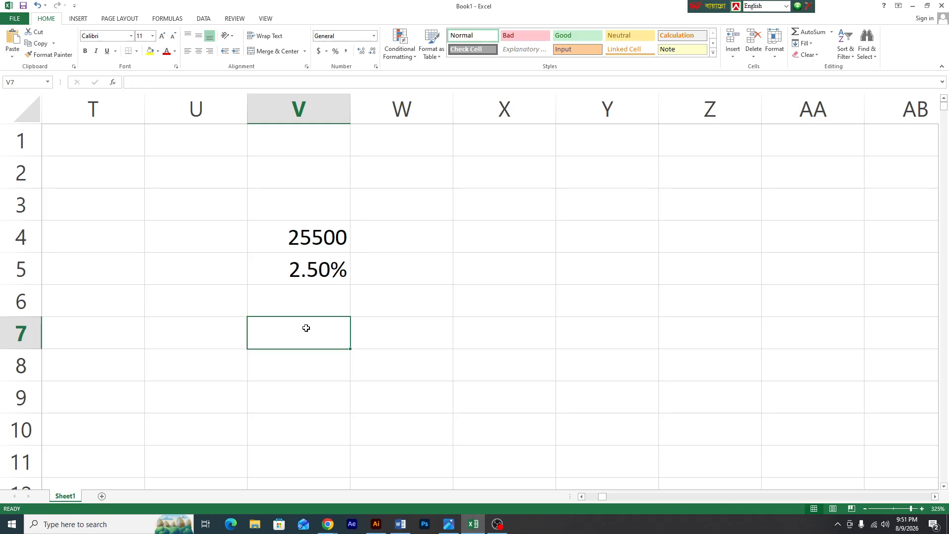
pyautogui.write('=')
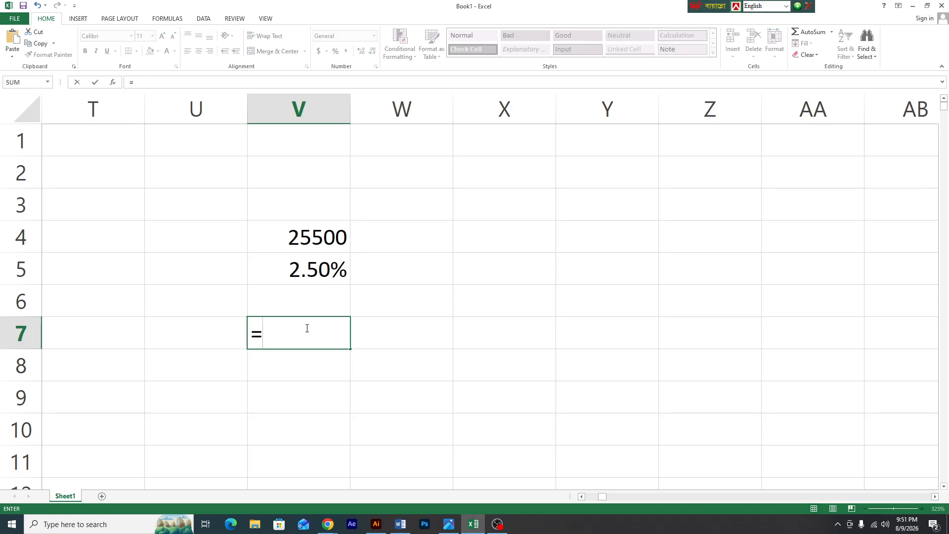
pyautogui.click(311, 239)
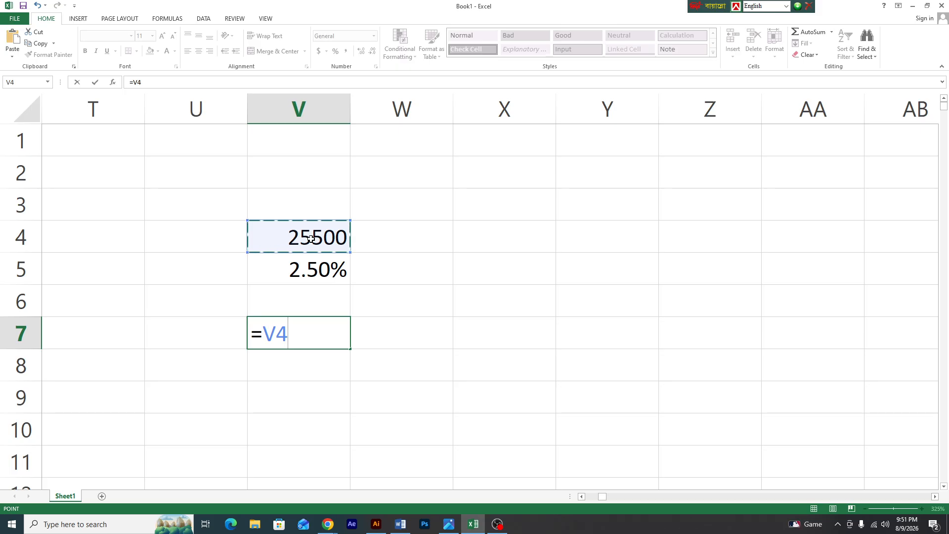
pyautogui.write('*')
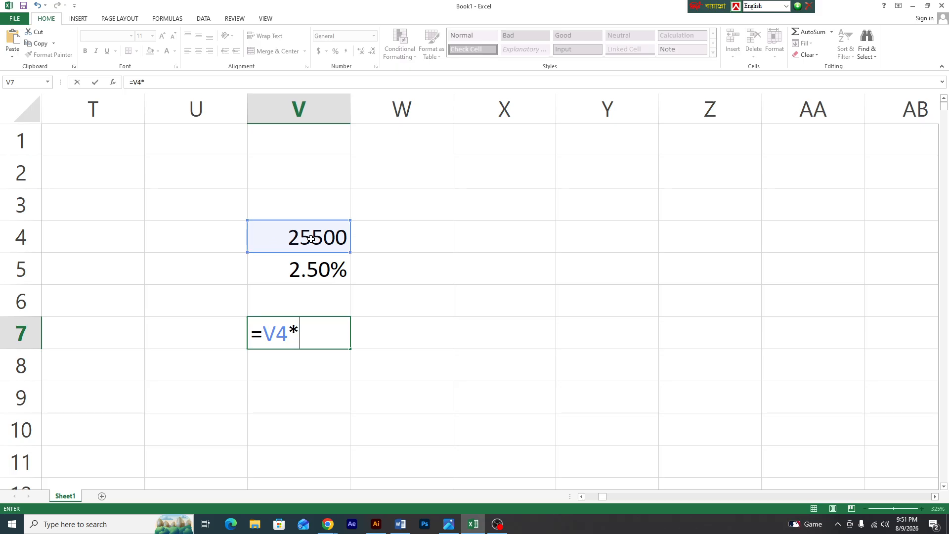
pyautogui.write('2.5%')
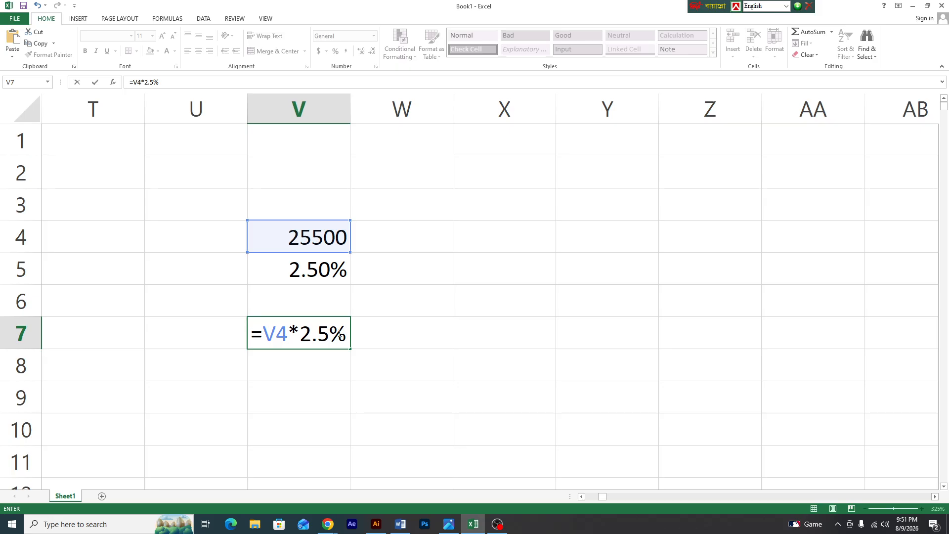
pyautogui.press('Return')
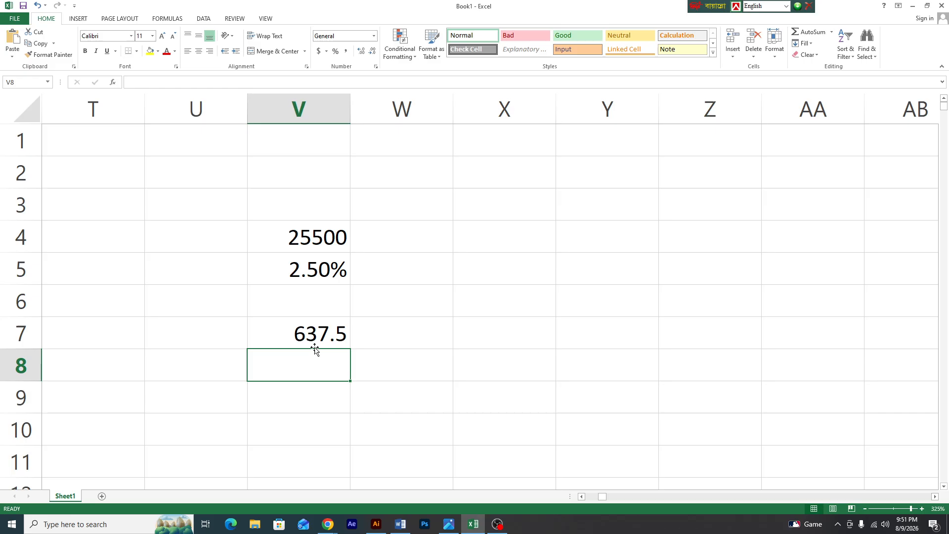
# Enter the percentage 1.25% in cell V8 below the first percentage result
pyautogui.write('1.25')
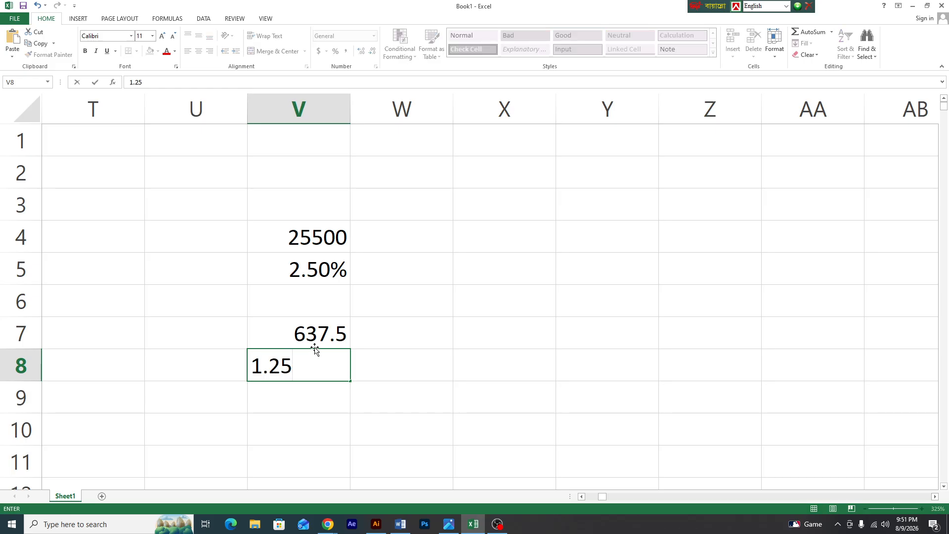
pyautogui.write('%')
pyautogui.click(334, 404)
# Calculate 1.25% of the value in V7 with the formula =V7*1.25% in cell V9, and select the result cell
pyautogui.write('=')
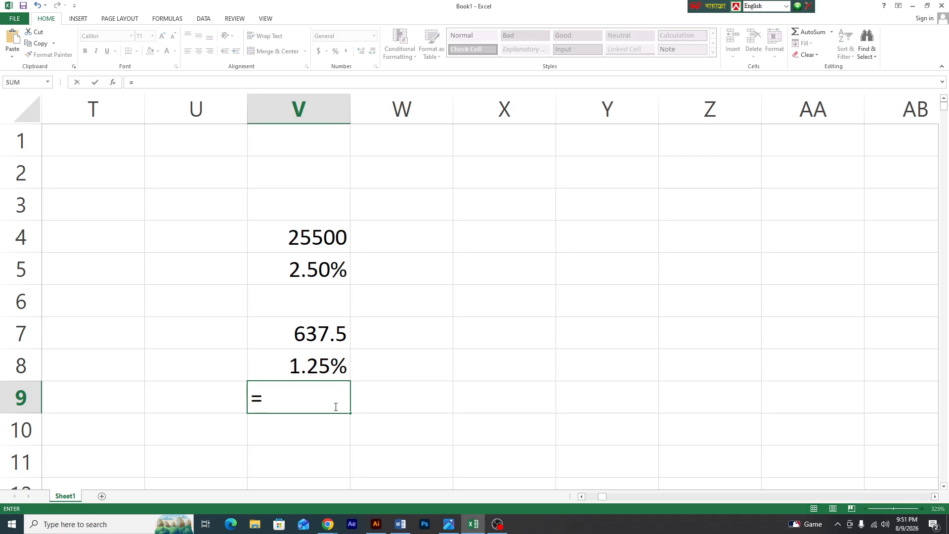
pyautogui.click(319, 338)
pyautogui.write('*')
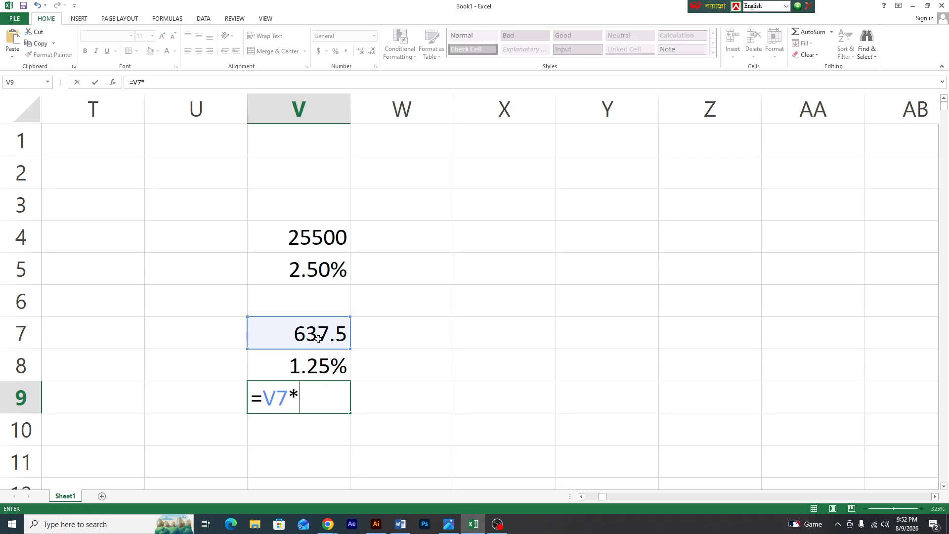
pyautogui.click(308, 372)
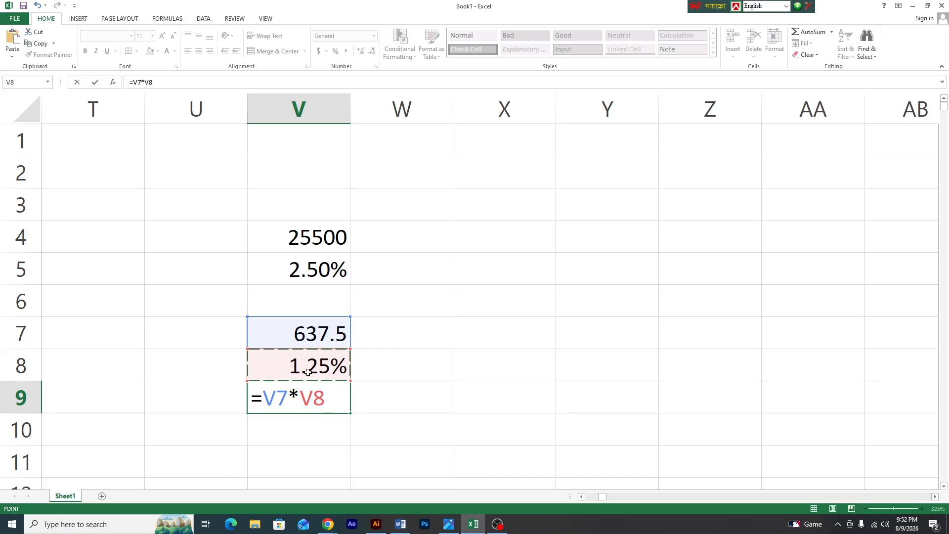
pyautogui.press('BackSpace')
pyautogui.press('BackSpace')
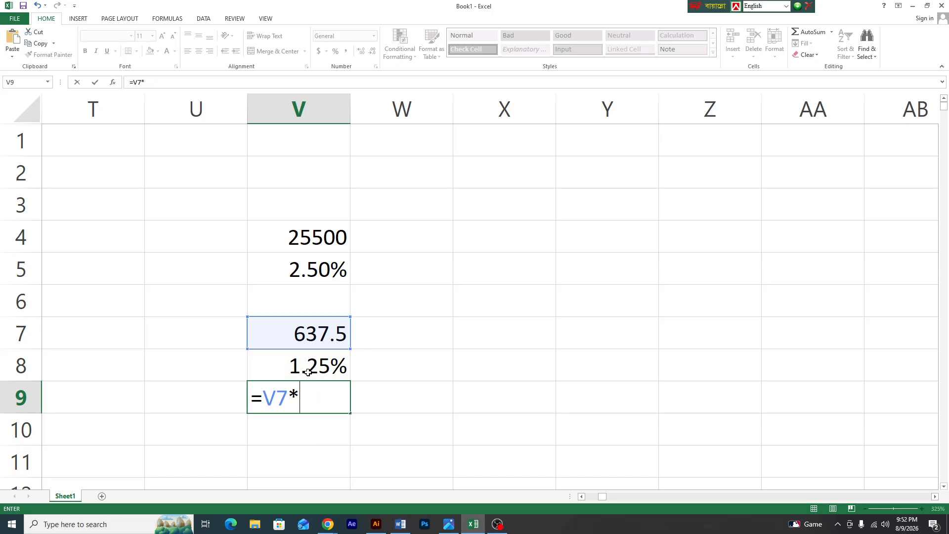
pyautogui.write('1.25')
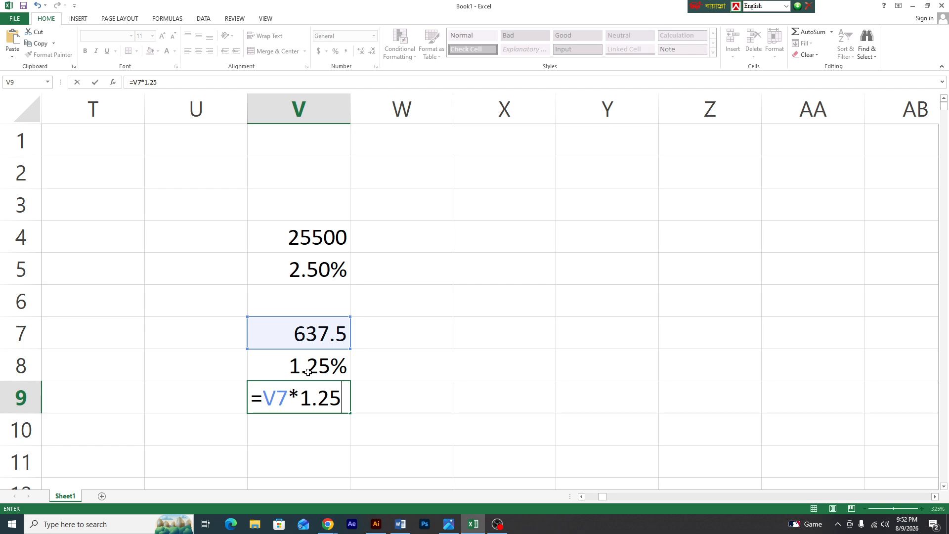
pyautogui.write('%')
pyautogui.press('Return')
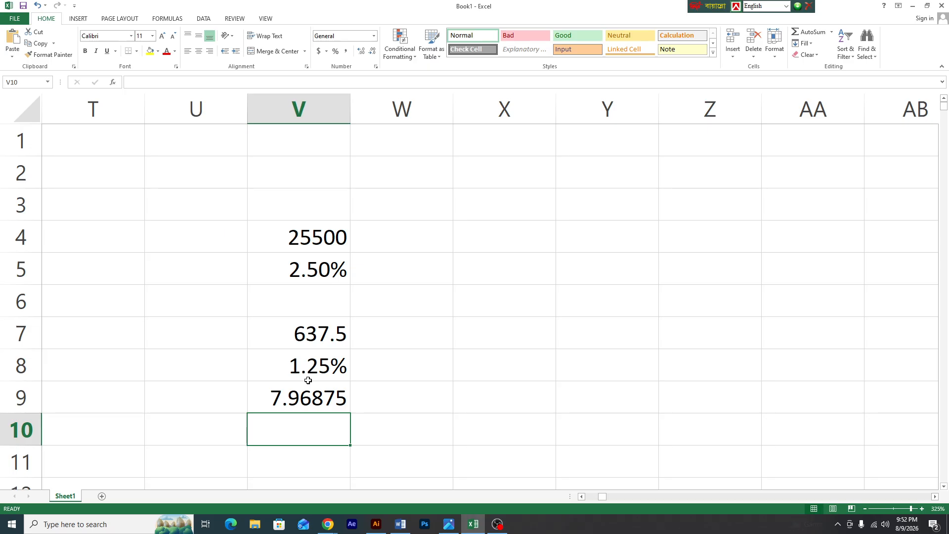
pyautogui.click(311, 398)
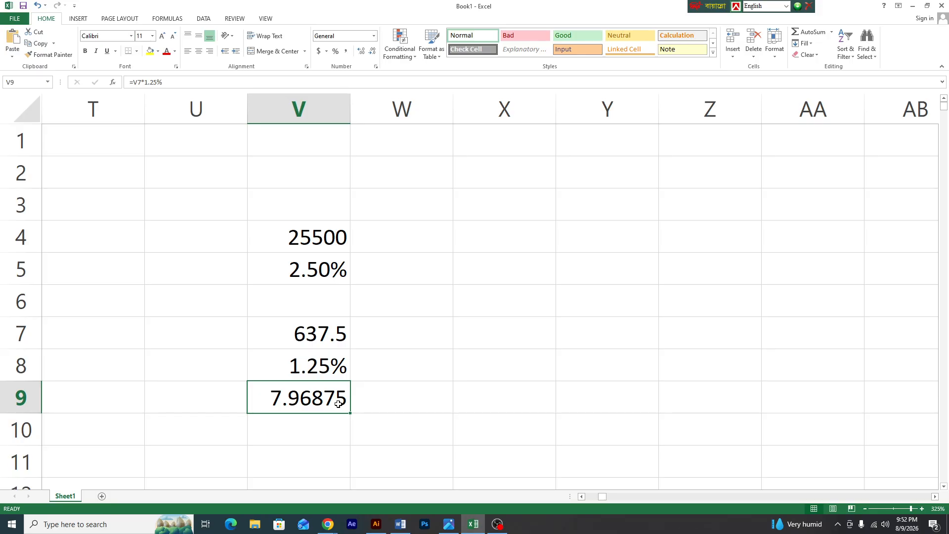
pyautogui.press('Print')
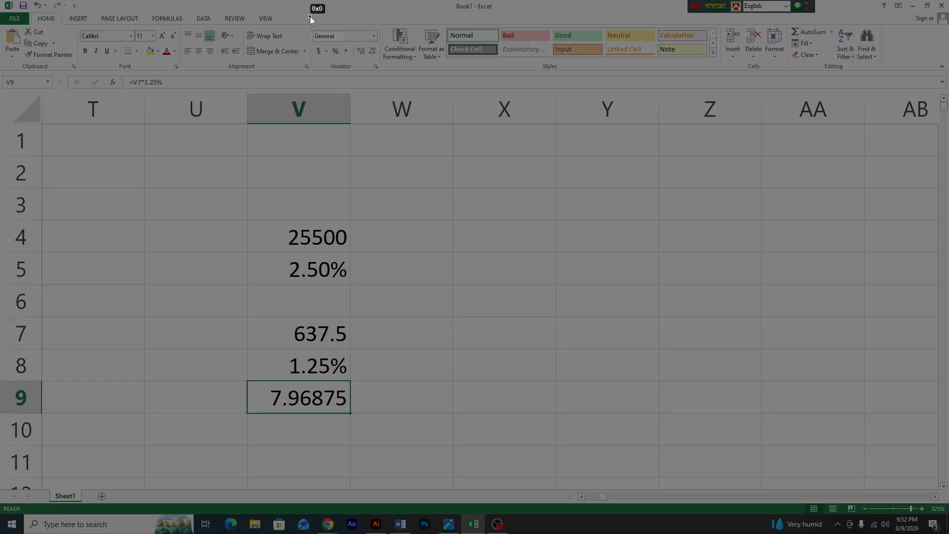
pyautogui.moveTo(352, 15); pyautogui.dragTo(383, 72)
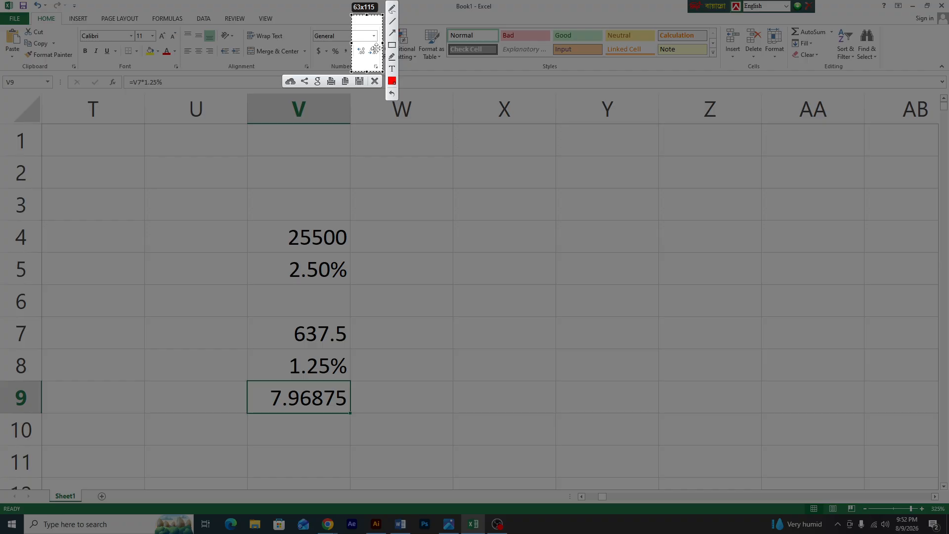
pyautogui.press('Escape')
# Reduce the displayed precision of the result in cell V9 to two decimal places
pyautogui.click(373, 51)
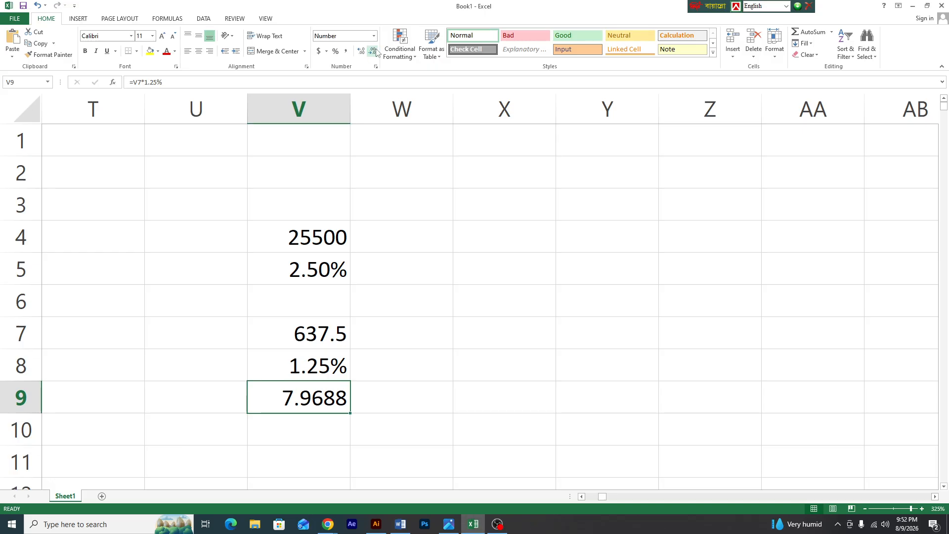
pyautogui.click(374, 51)
pyautogui.click(374, 51)
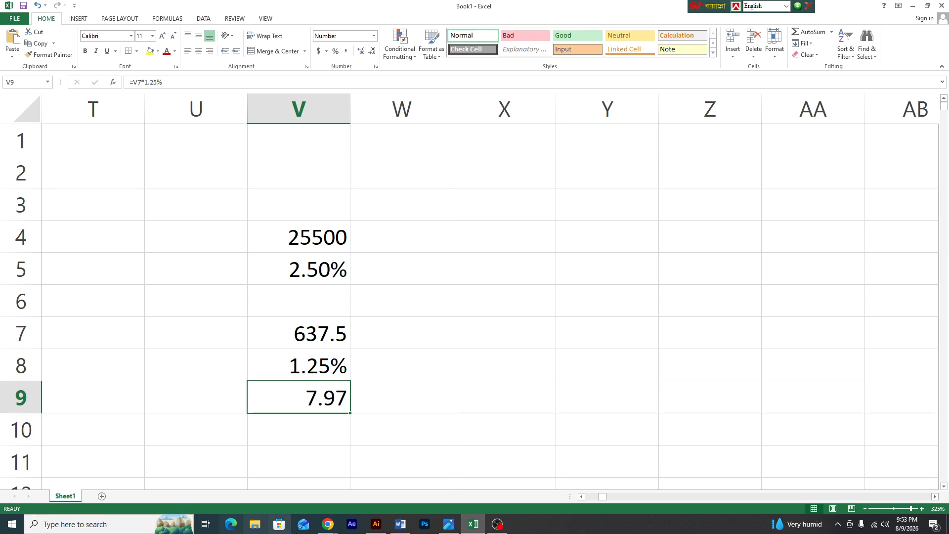
# Switch to WhatsApp, find the Cash Memo image in the GDF_JULY_01_Cumilla_2026 group chat, and download it
pyautogui.click(324, 528)
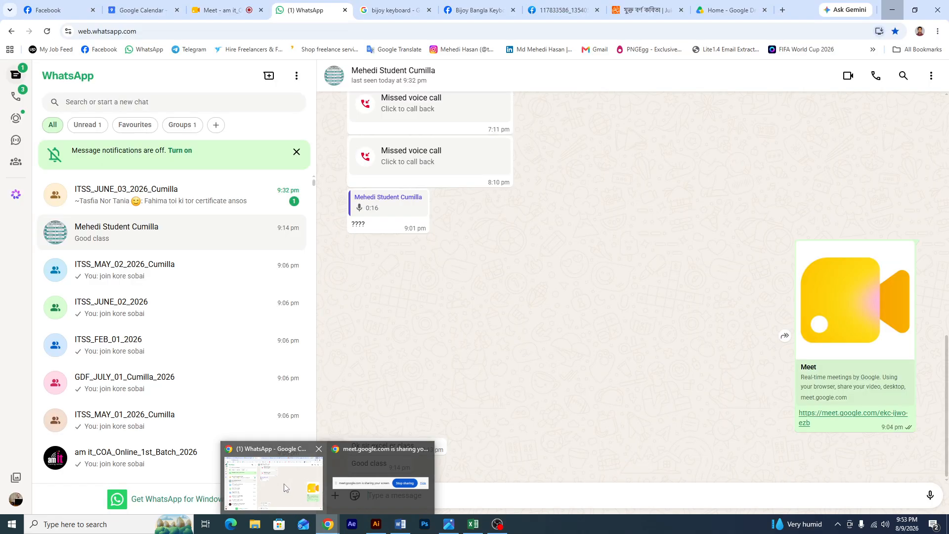
pyautogui.click(280, 481)
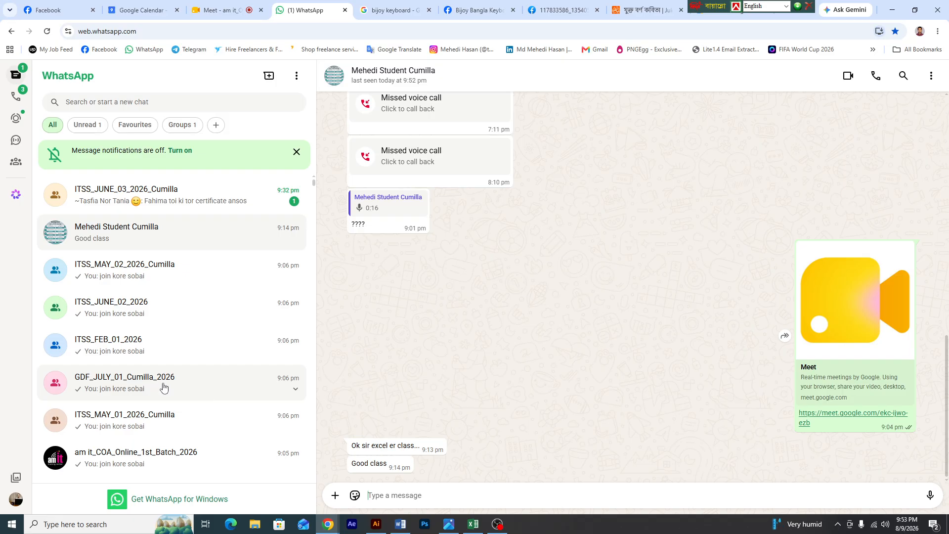
pyautogui.click(163, 388)
pyautogui.scroll(15, 559, 363)
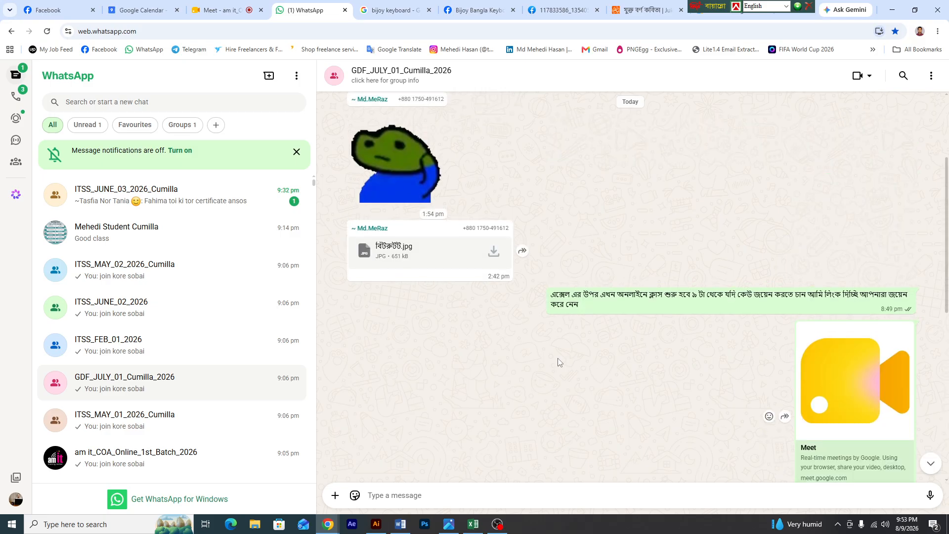
pyautogui.scroll(15, 558, 363)
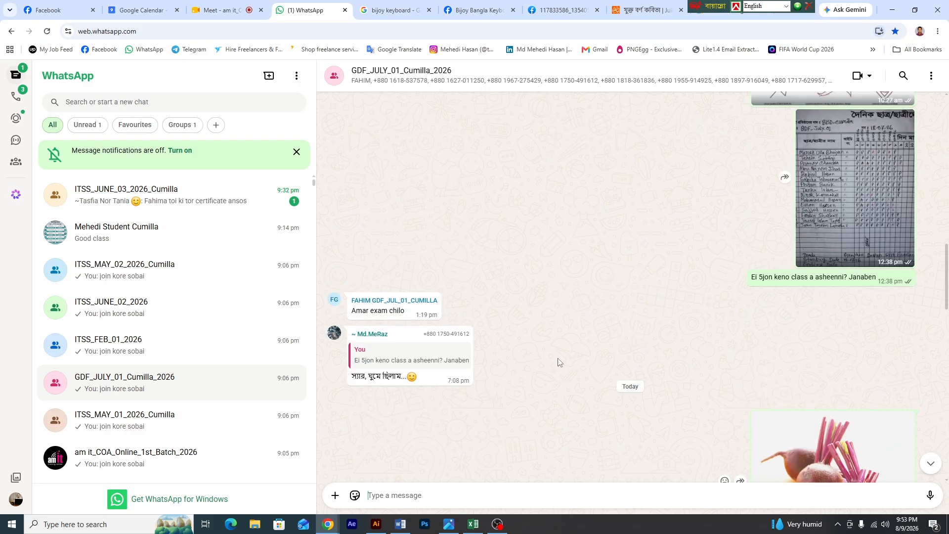
pyautogui.scroll(15, 559, 363)
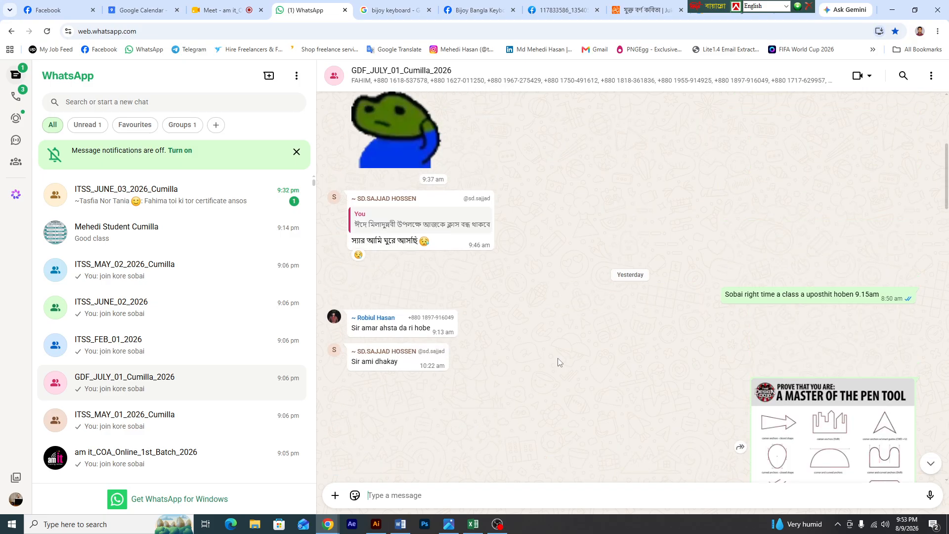
pyautogui.scroll(5, 559, 363)
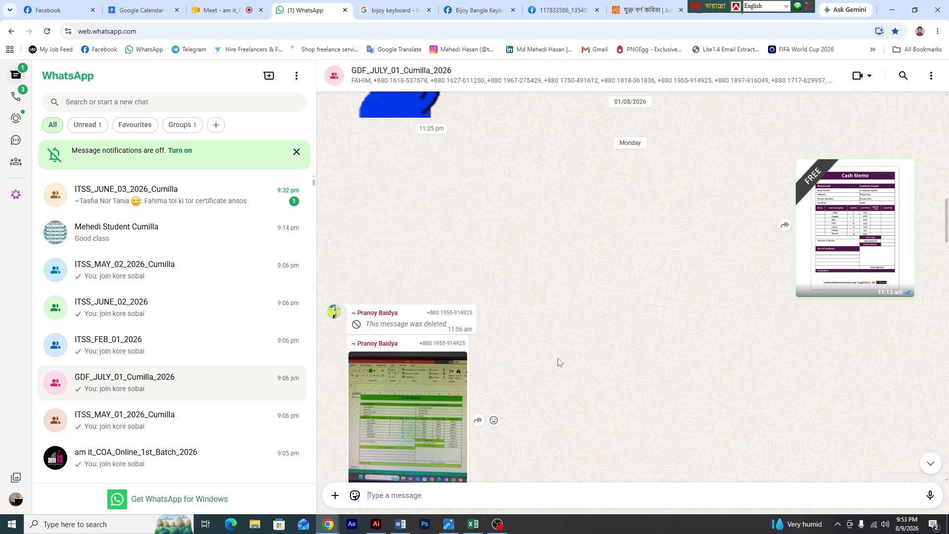
pyautogui.click(841, 260)
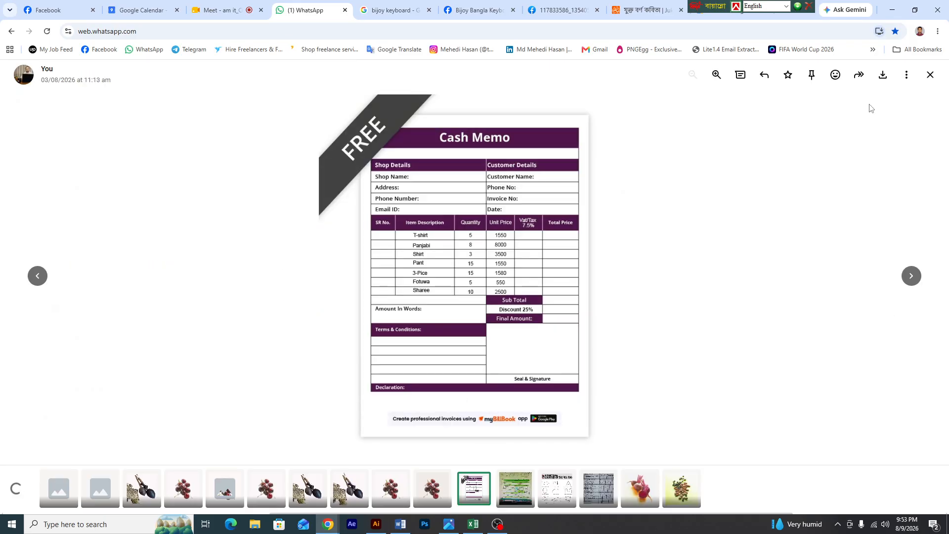
pyautogui.click(882, 75)
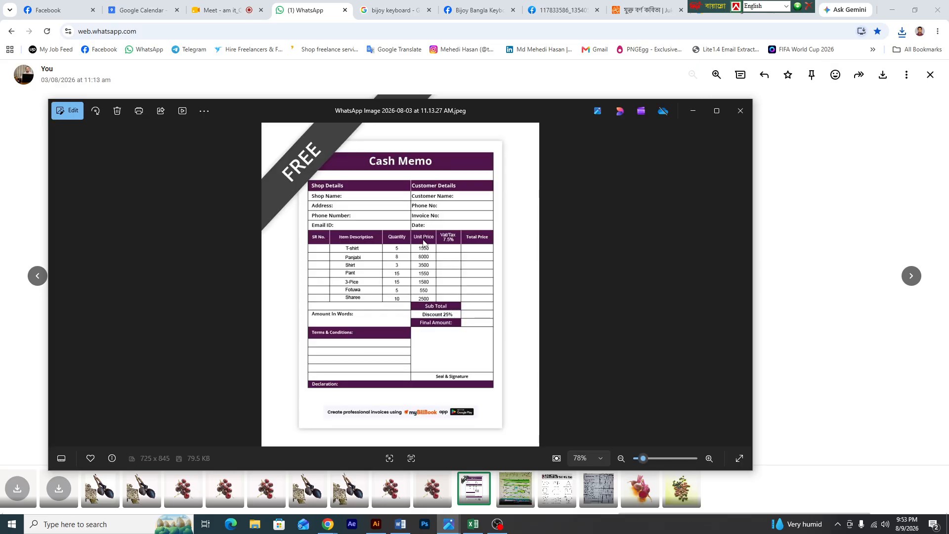
# Examine the item table and totals section of the downloaded Cash Memo image, and close the image viewer
pyautogui.scroll(2, 424, 243)
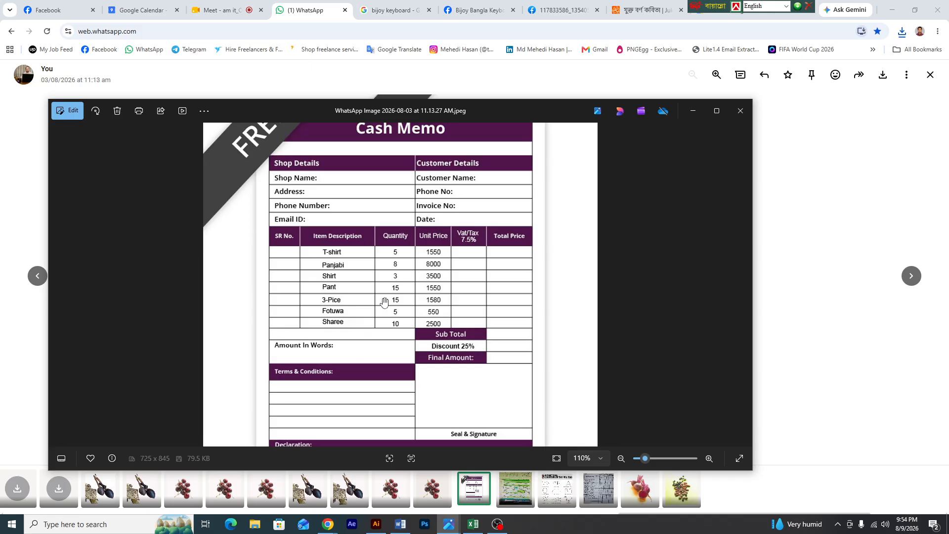
pyautogui.scroll(-3, 489, 352)
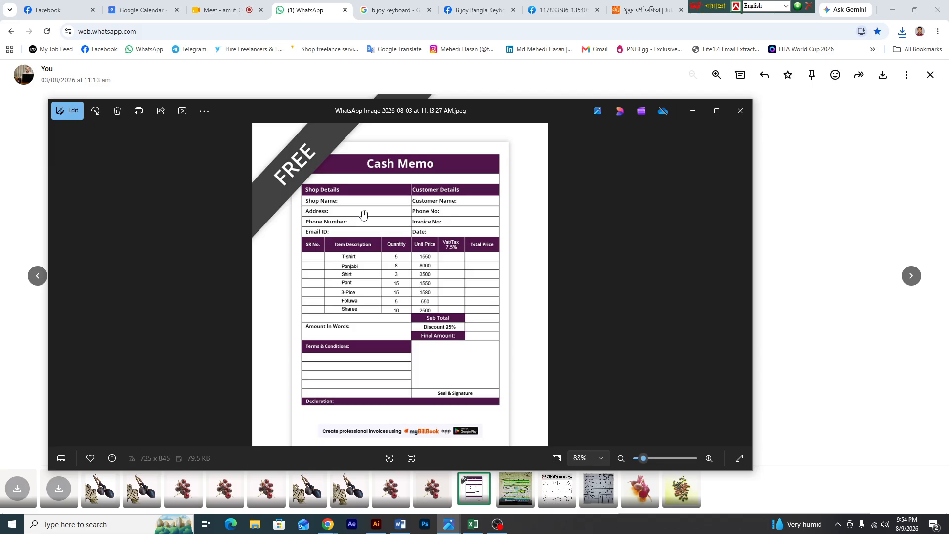
pyautogui.click(740, 111)
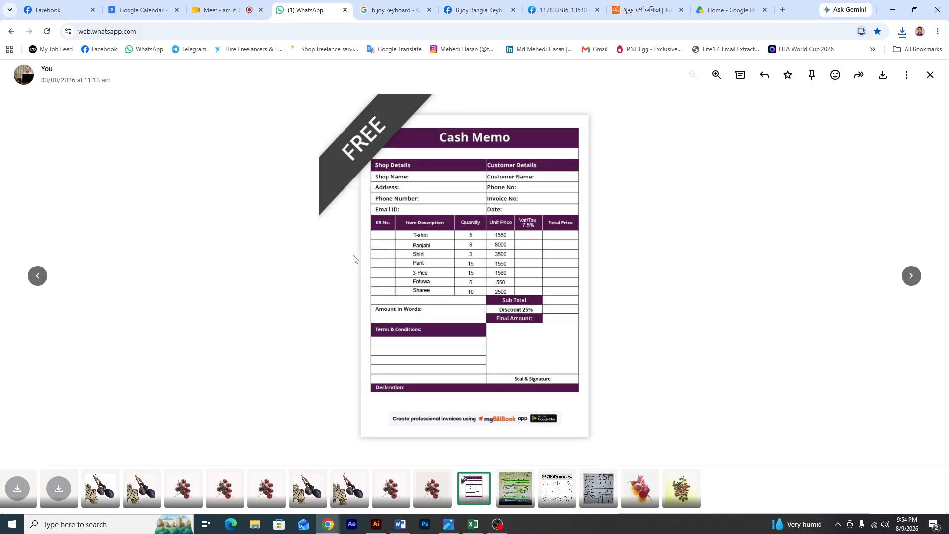
# Switch to Excel and insert the downloaded Cash Memo picture from the Downloads folder into Sheet1
pyautogui.click(474, 523)
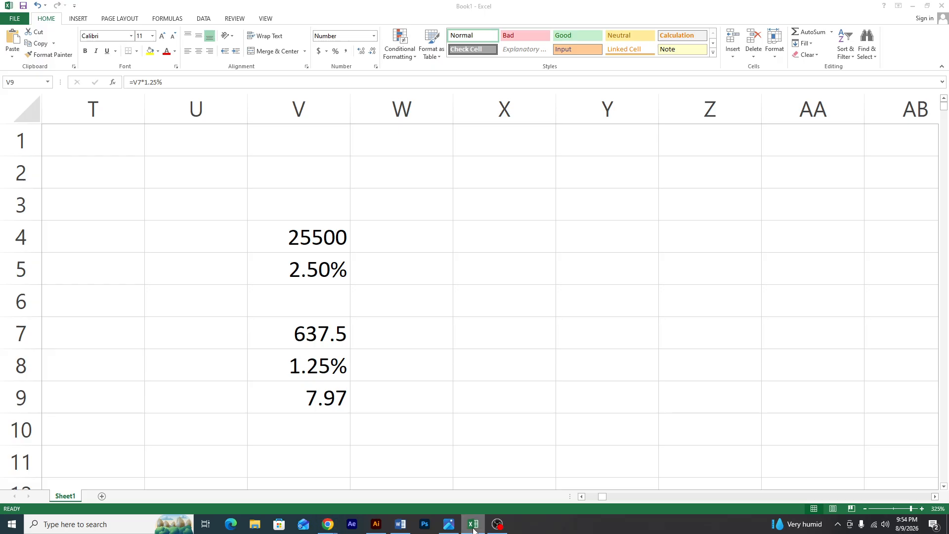
pyautogui.click(77, 20)
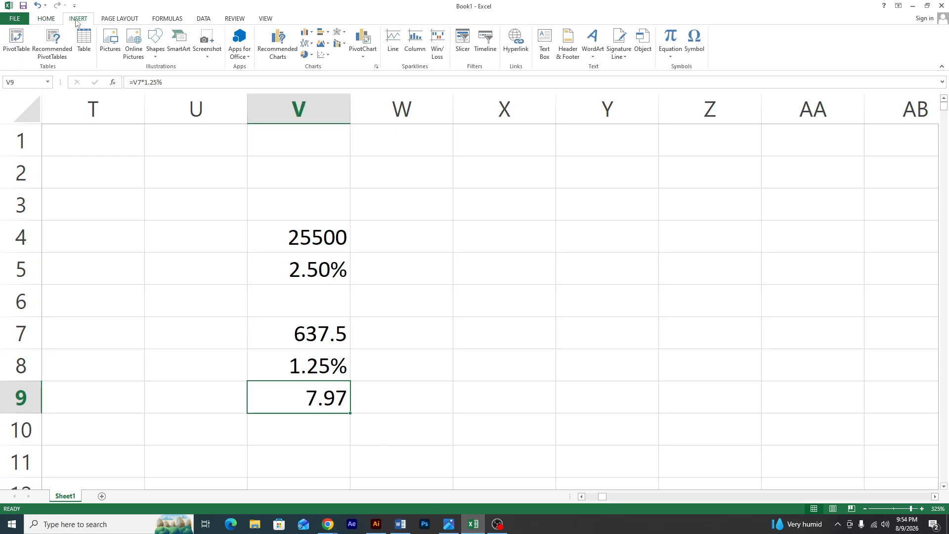
pyautogui.click(108, 45)
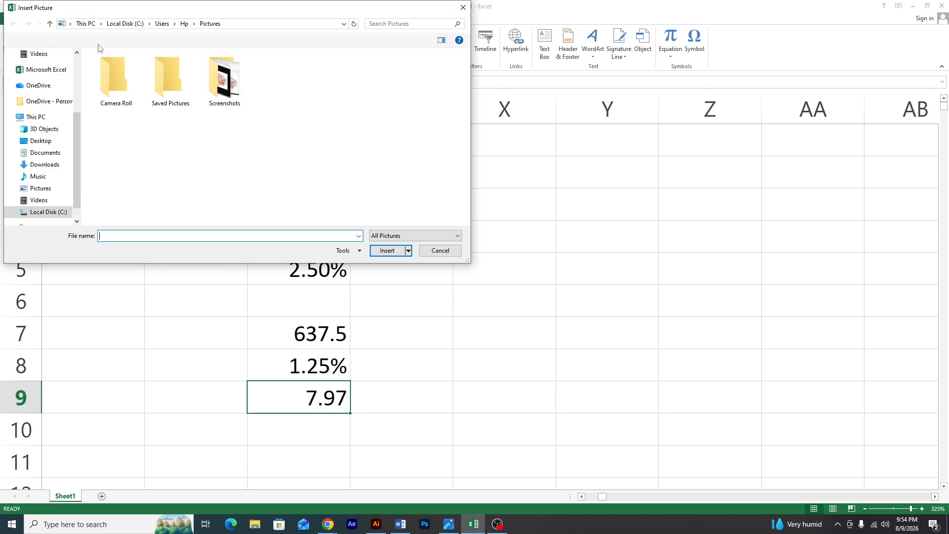
pyautogui.click(44, 165)
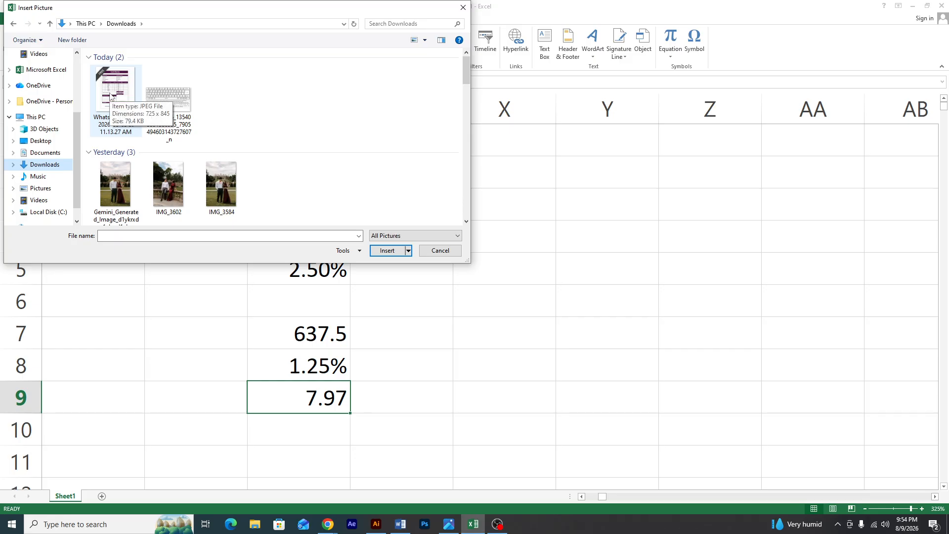
pyautogui.doubleClick(111, 97)
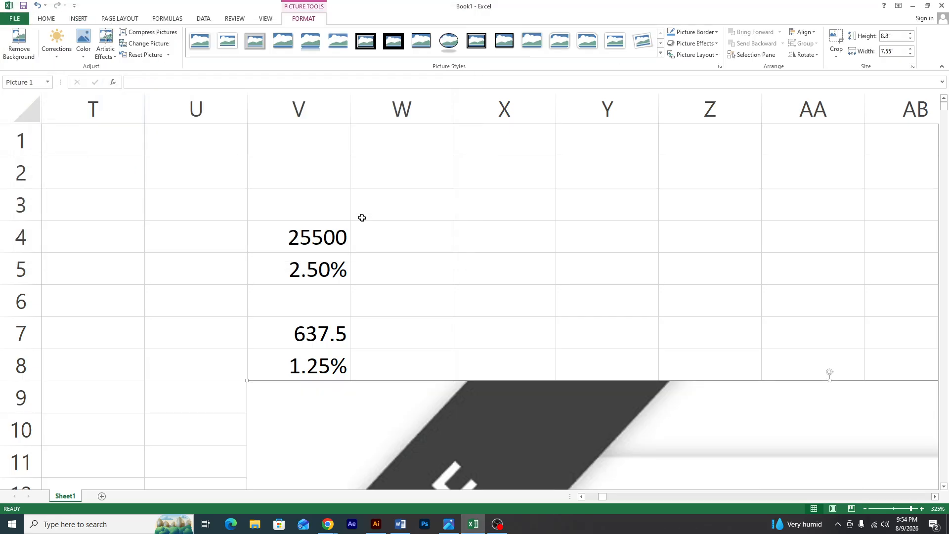
# Shrink the inserted Cash Memo picture proportionally to about six columns wide
pyautogui.scroll(-3, 405, 257)
pyautogui.keyDown('ctrl'); pyautogui.scroll(-6, 450, 295); pyautogui.keyUp('ctrl')
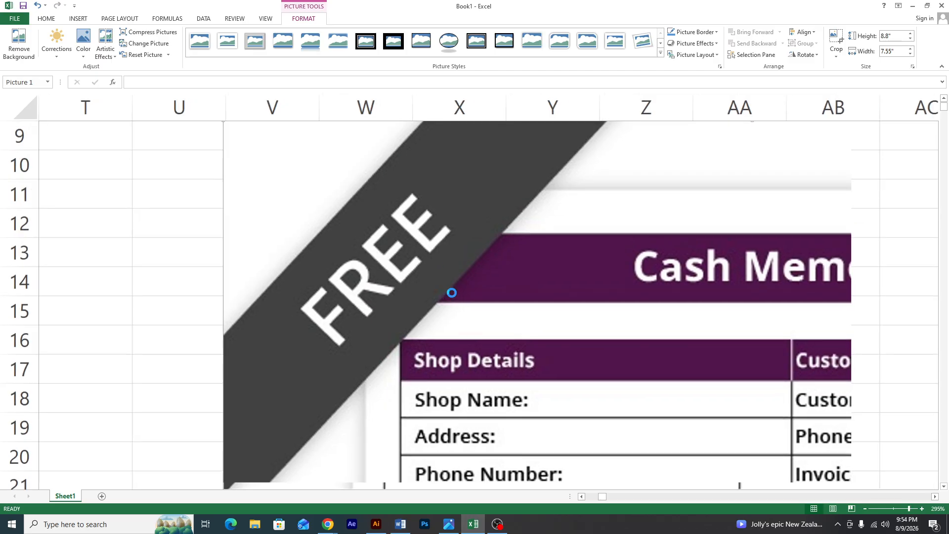
pyautogui.keyDown('ctrl'); pyautogui.scroll(-4, 452, 292); pyautogui.keyUp('ctrl')
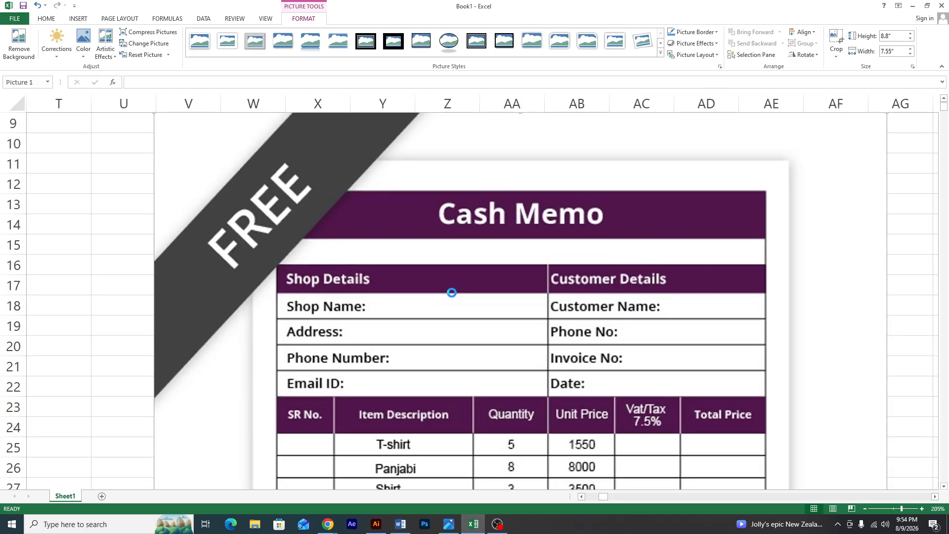
pyautogui.keyDown('ctrl'); pyautogui.scroll(-3, 452, 292); pyautogui.keyUp('ctrl')
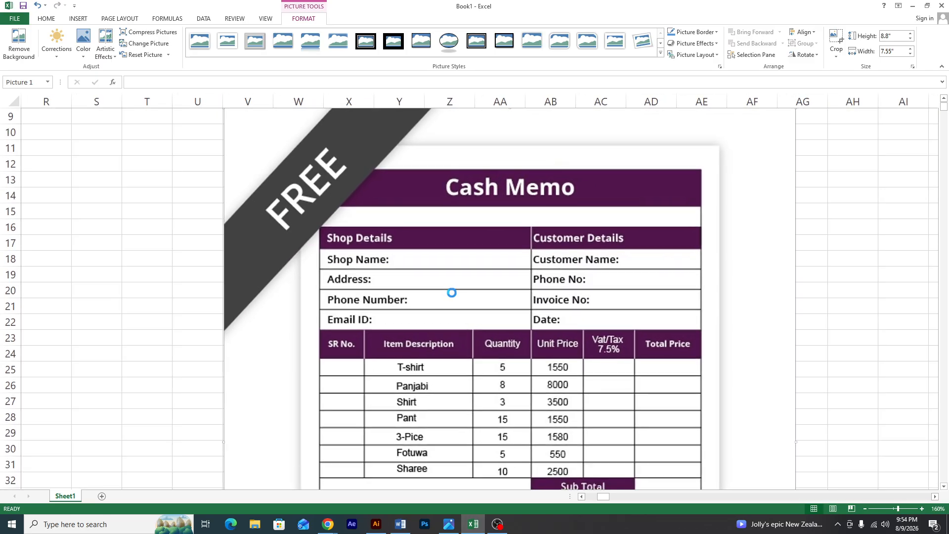
pyautogui.keyDown('ctrl'); pyautogui.scroll(-4, 452, 293); pyautogui.keyUp('ctrl')
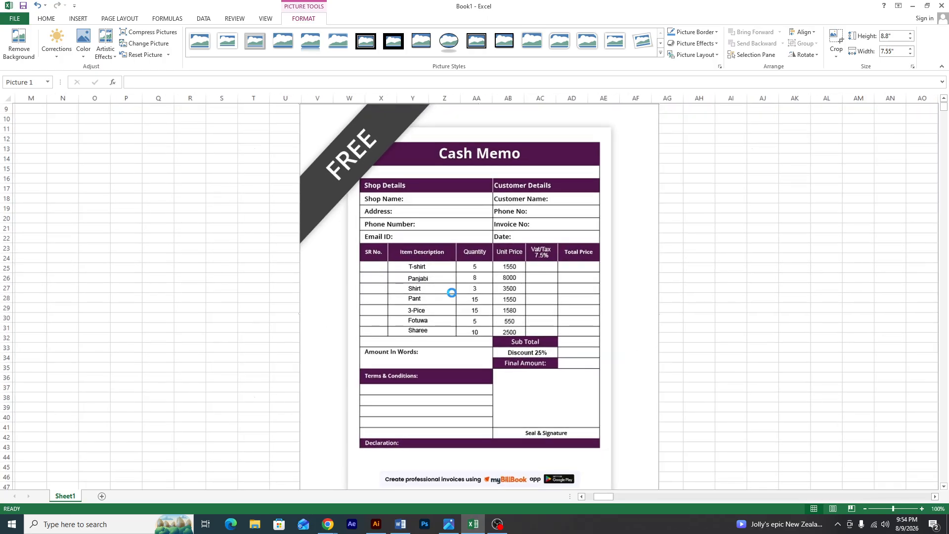
pyautogui.keyDown('ctrl'); pyautogui.scroll(-5, 452, 292); pyautogui.keyUp('ctrl')
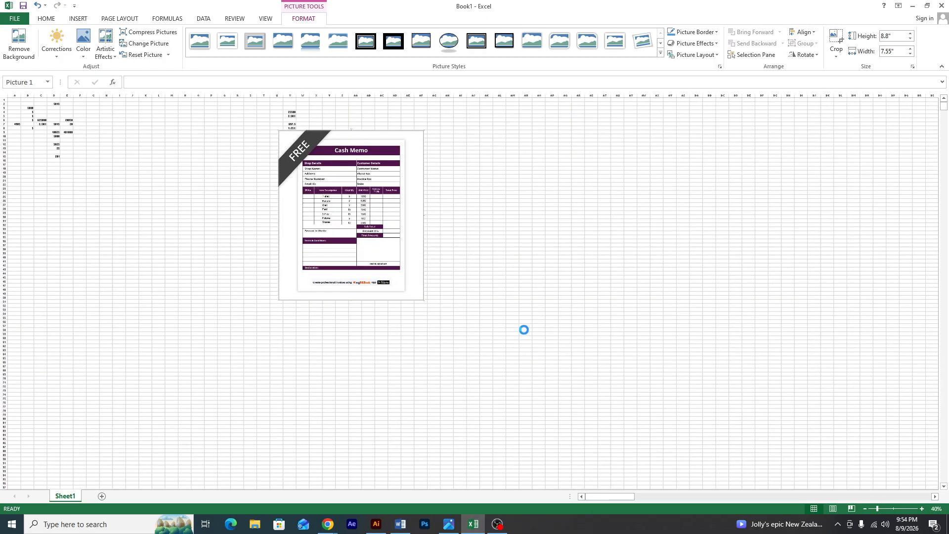
pyautogui.press('Escape')
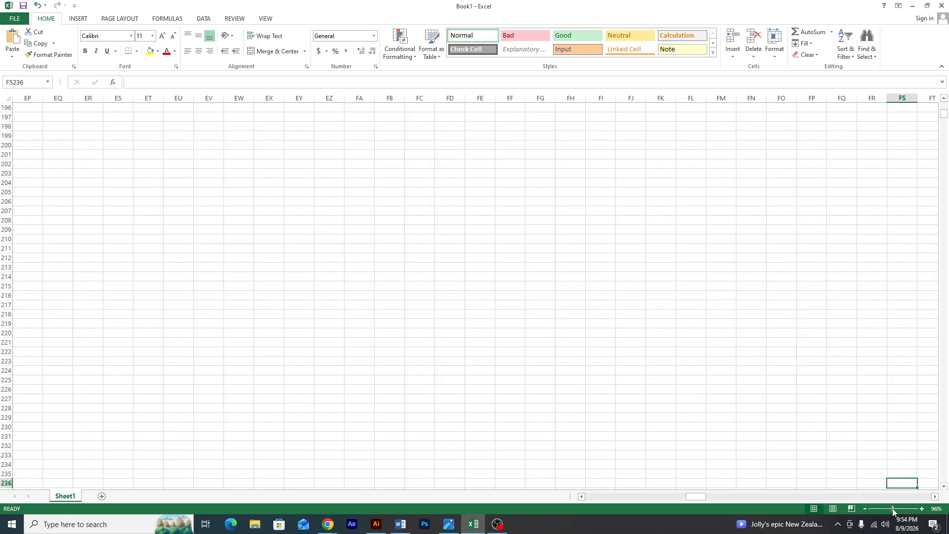
pyautogui.moveTo(694, 499); pyautogui.dragTo(536, 500)
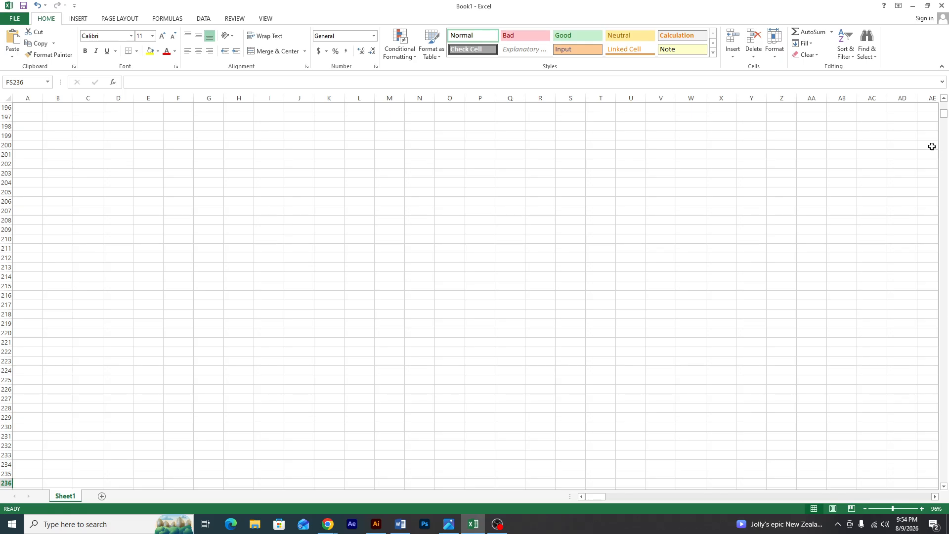
pyautogui.moveTo(944, 114); pyautogui.dragTo(944, 102)
pyautogui.moveTo(735, 267); pyautogui.dragTo(369, 221)
pyautogui.moveTo(594, 122); pyautogui.dragTo(398, 296)
# Move the Cash Memo picture to the empty area spanning columns F to L, beside the earlier calculations
pyautogui.moveTo(386, 361); pyautogui.dragTo(435, 213)
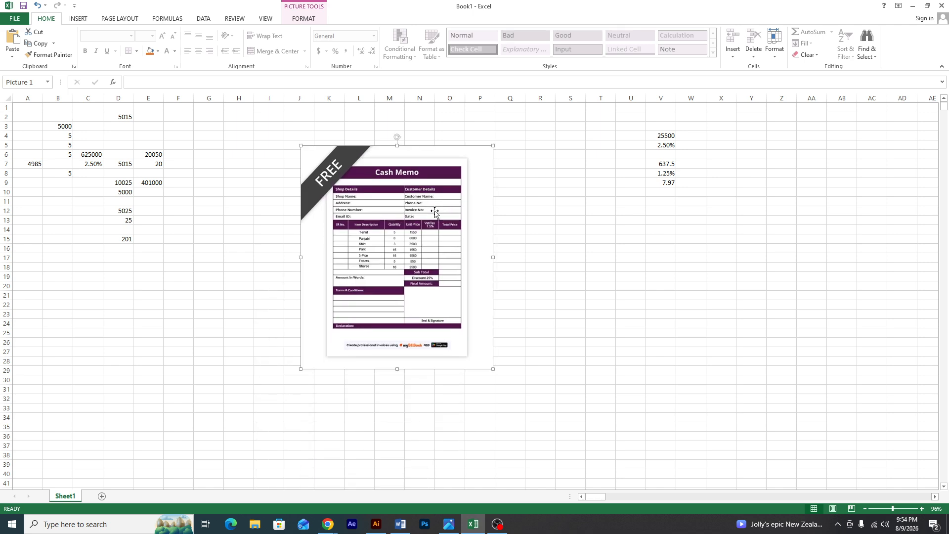
pyautogui.scroll(3, 438, 300)
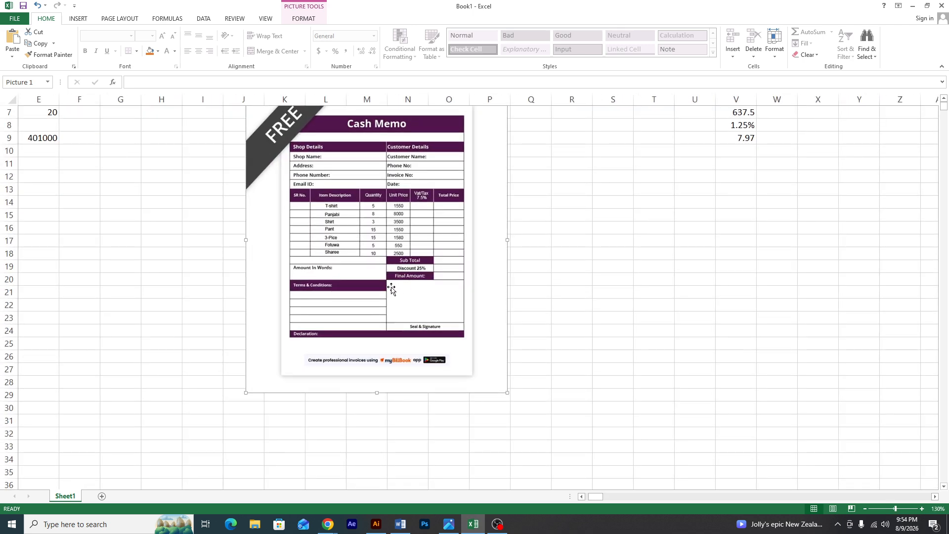
pyautogui.moveTo(379, 197); pyautogui.dragTo(217, 221)
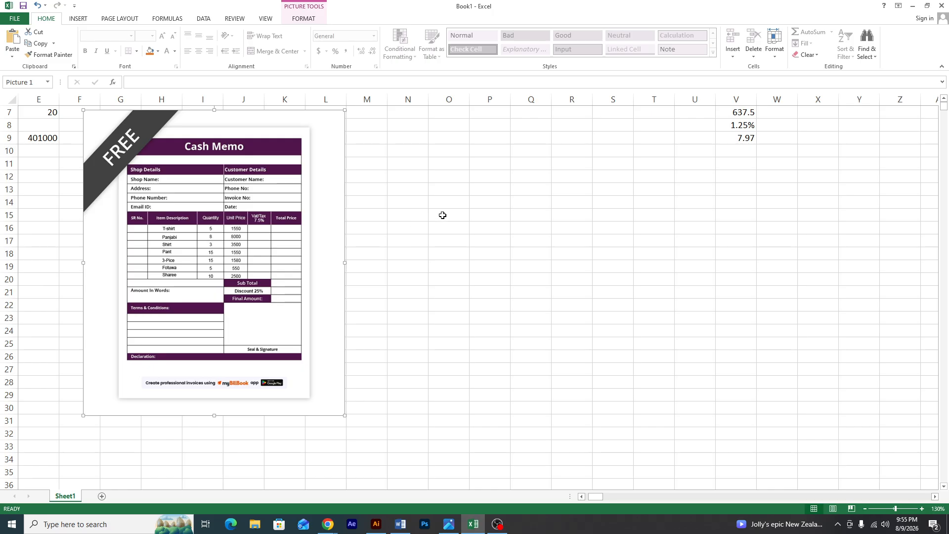
# Select N11:S12 in the worksheet, and switch to Word to merge a block of three rows by six columns inside the table
pyautogui.moveTo(417, 163); pyautogui.dragTo(602, 173)
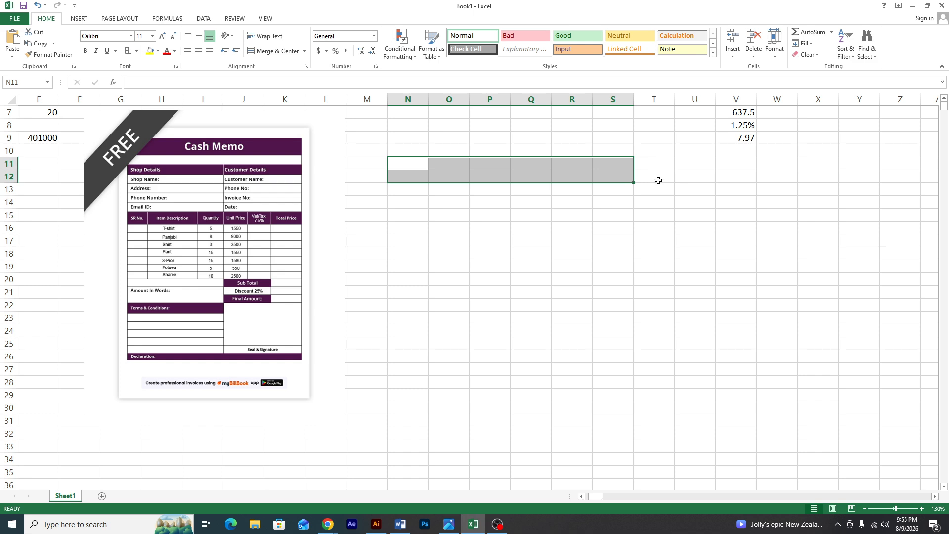
pyautogui.click(401, 524)
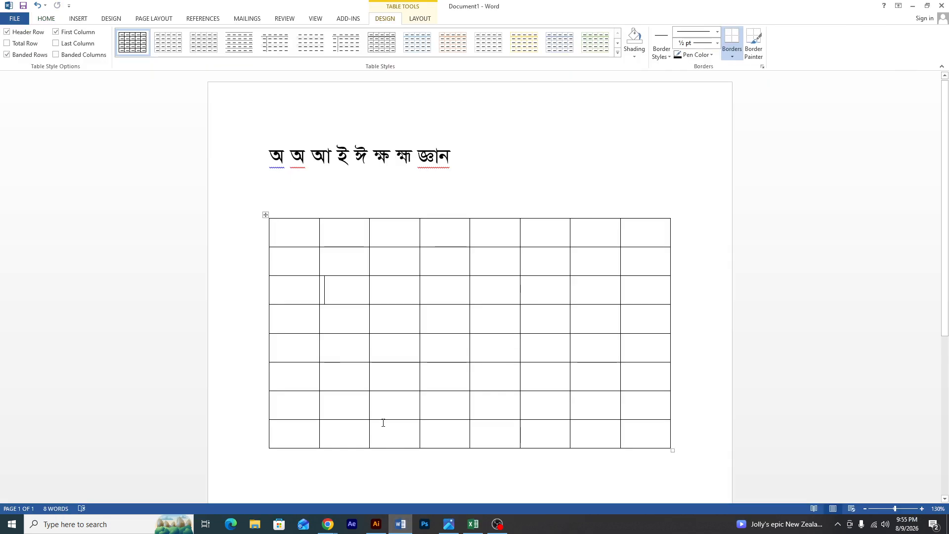
pyautogui.moveTo(352, 289); pyautogui.dragTo(602, 349)
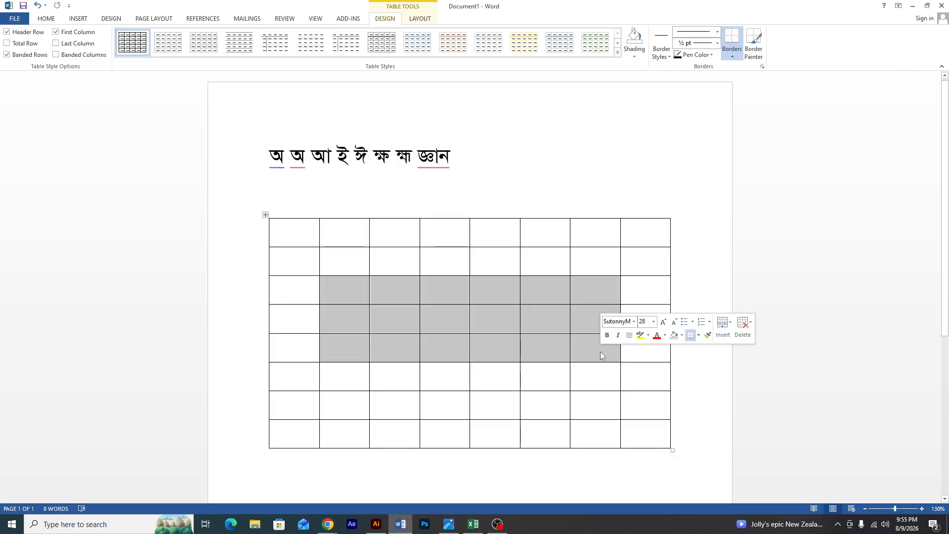
pyautogui.click(421, 19)
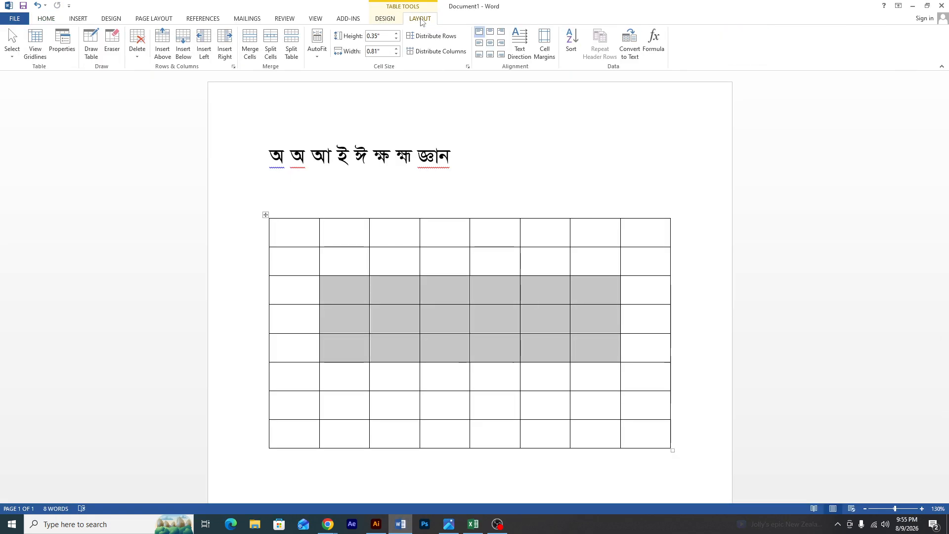
pyautogui.click(250, 44)
pyautogui.click(425, 327)
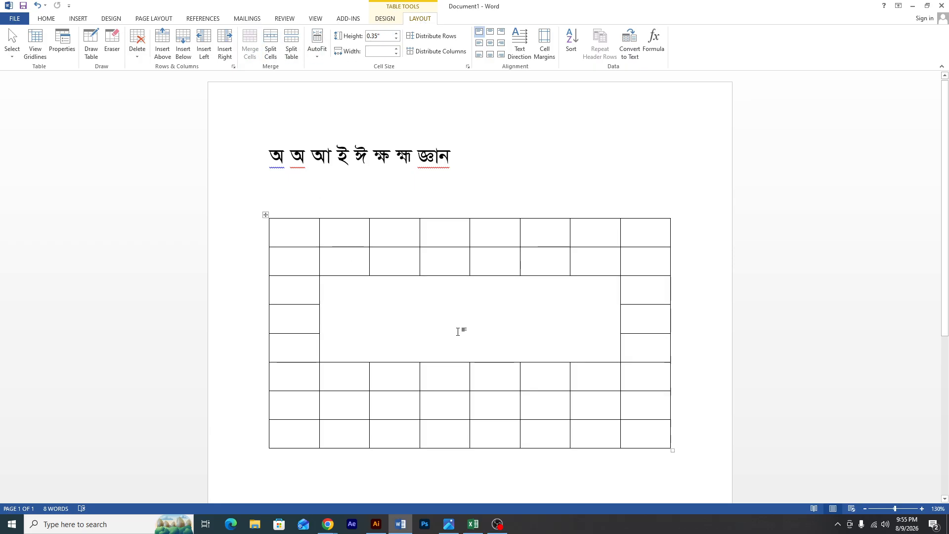
# Switch back to Excel and merge and center the selected range N11:S12
pyautogui.moveTo(473, 524)
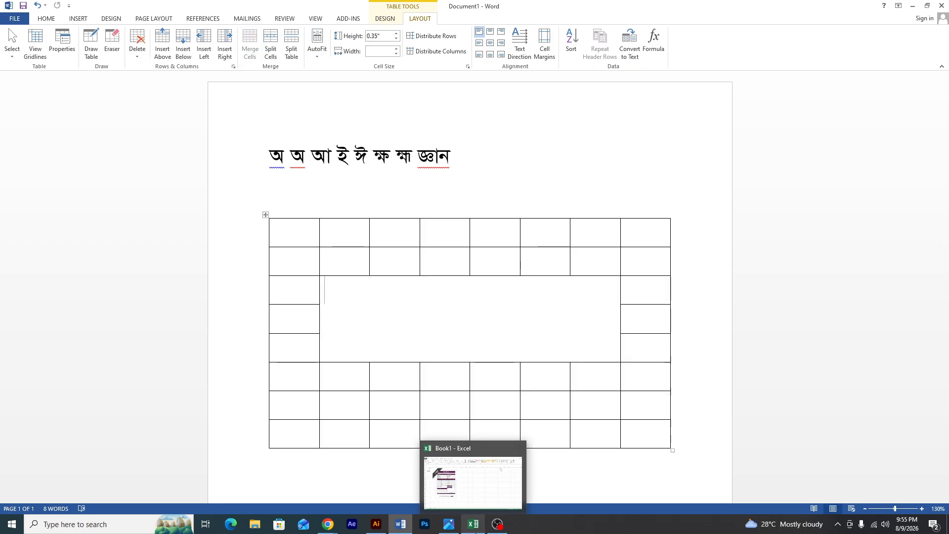
pyautogui.click(475, 531)
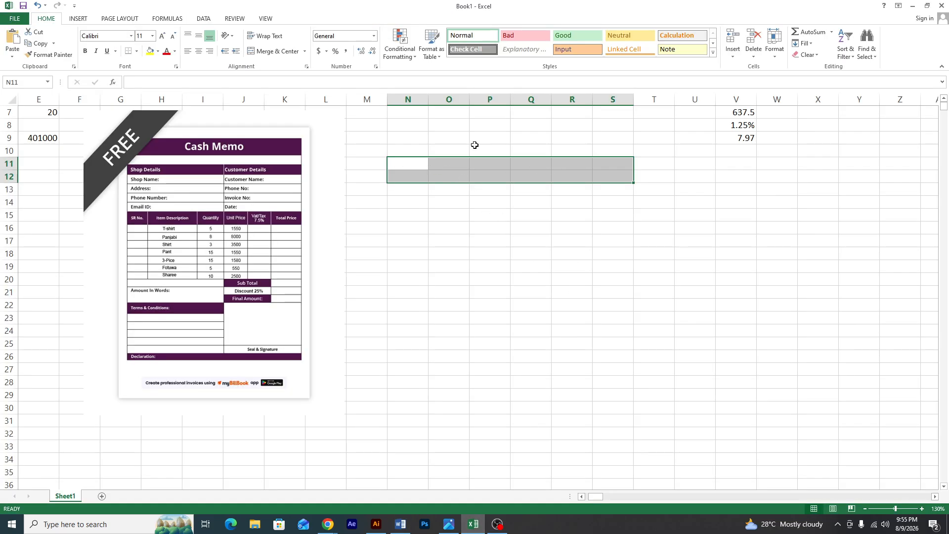
pyautogui.click(276, 55)
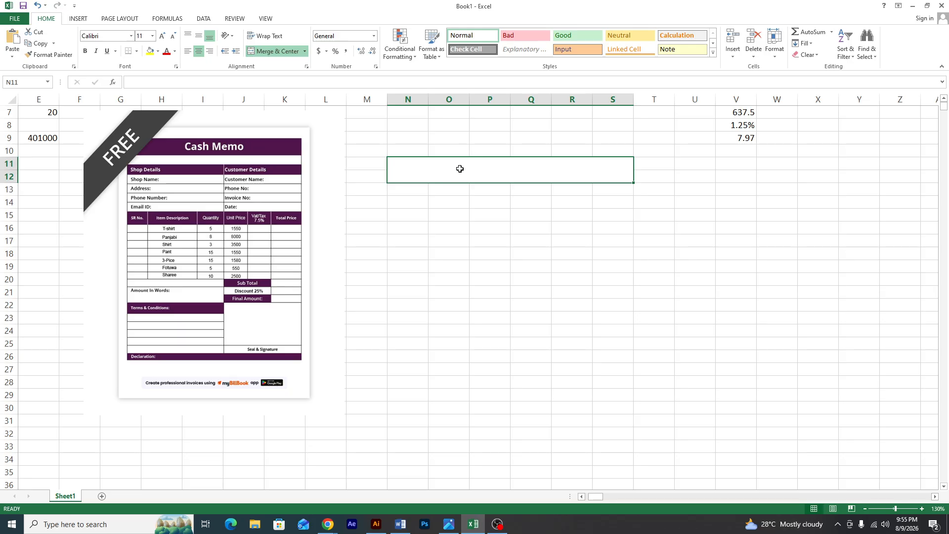
pyautogui.click(158, 51)
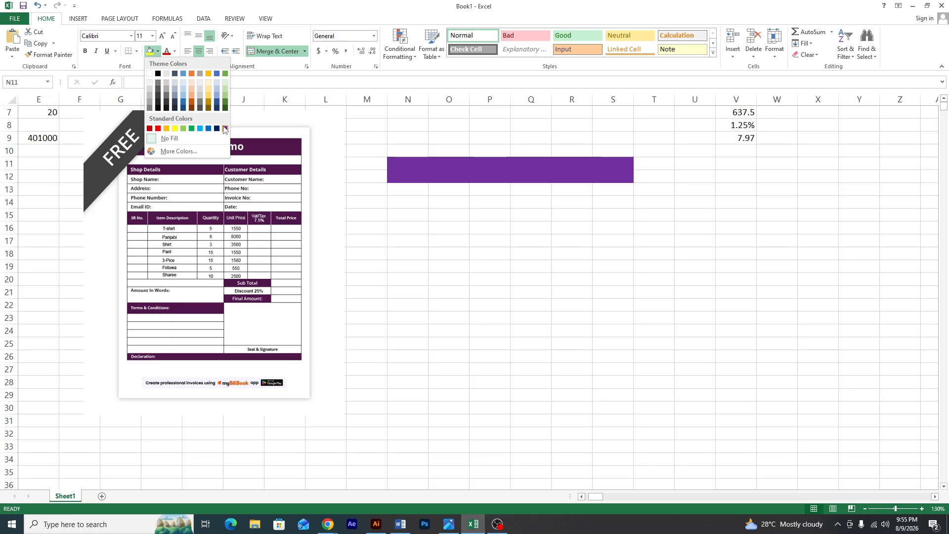
pyautogui.click(170, 151)
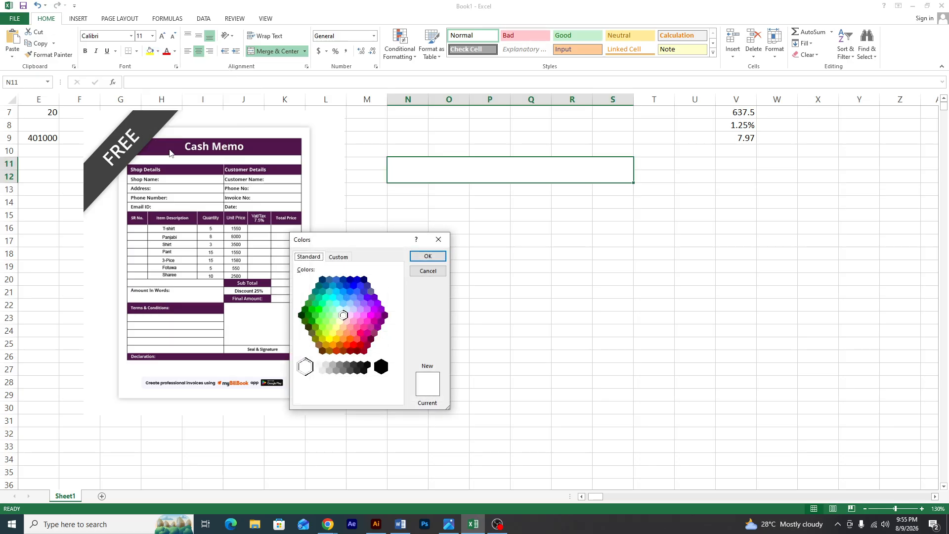
pyautogui.click(385, 315)
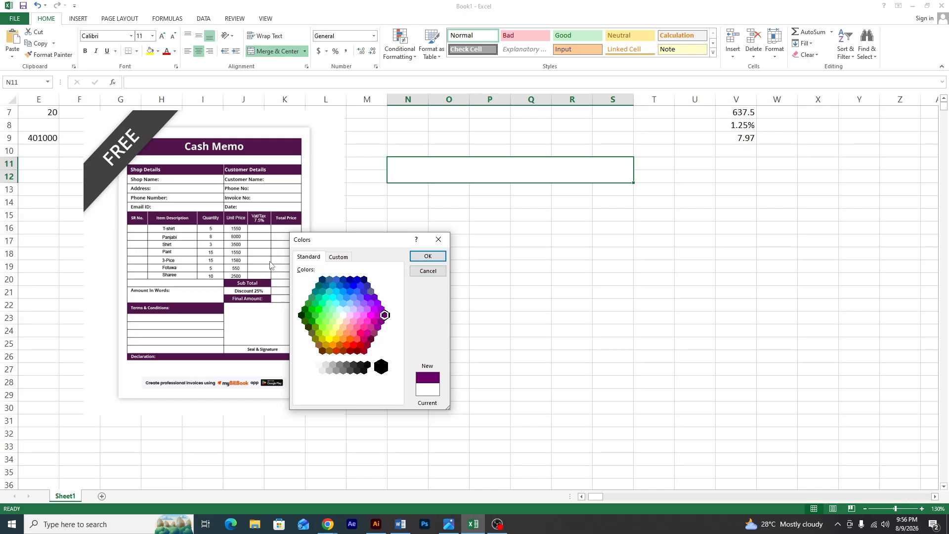
pyautogui.click(426, 257)
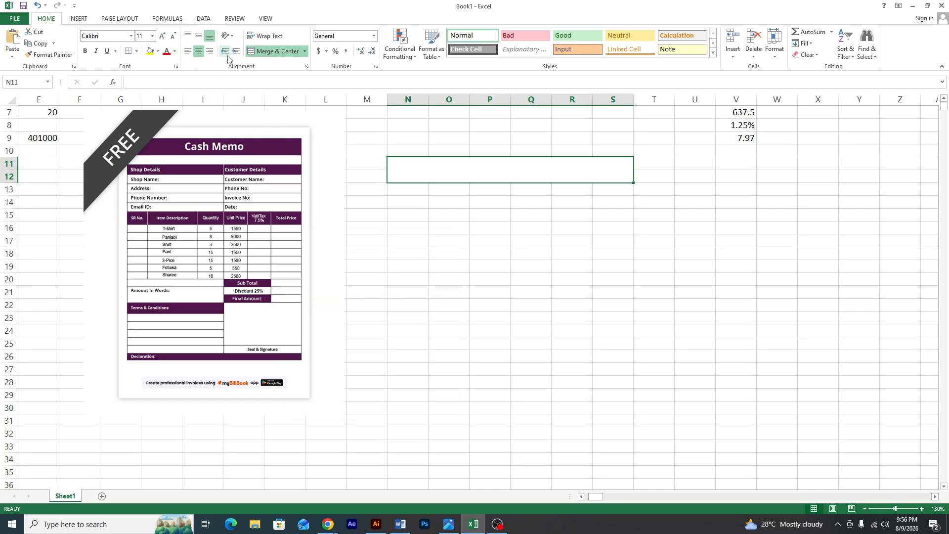
# Fill the merged N11:S12 block with dark purple from the standard color palette, and shift the Cash Memo picture about one column toward column E
pyautogui.click(158, 51)
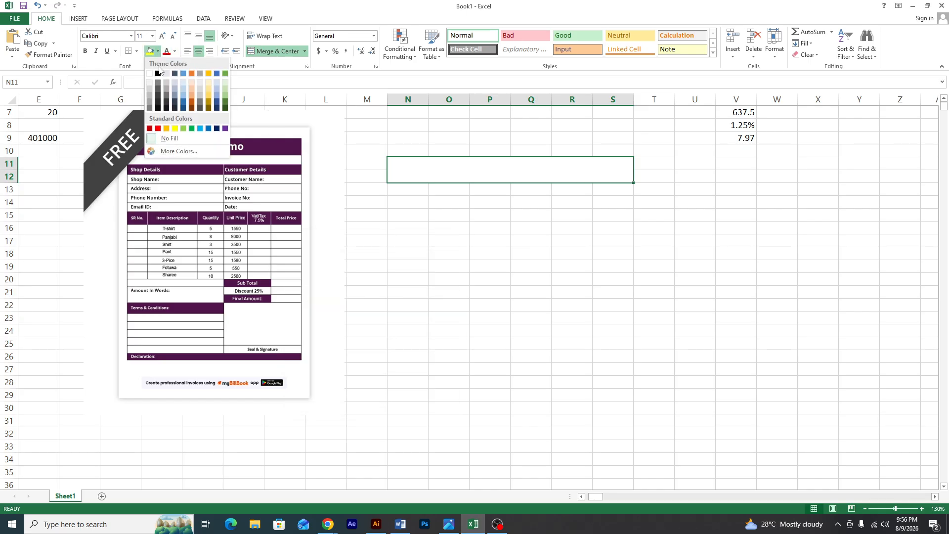
pyautogui.click(174, 151)
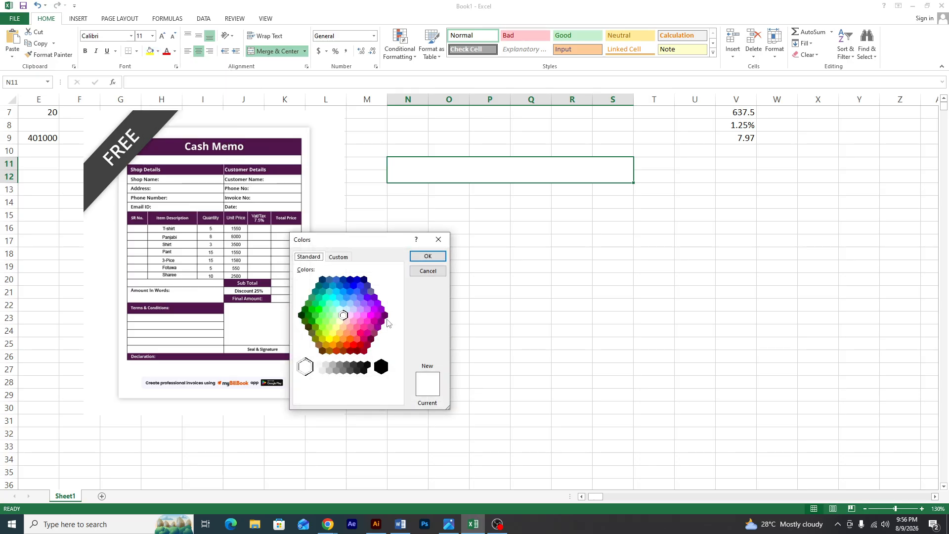
pyautogui.click(384, 316)
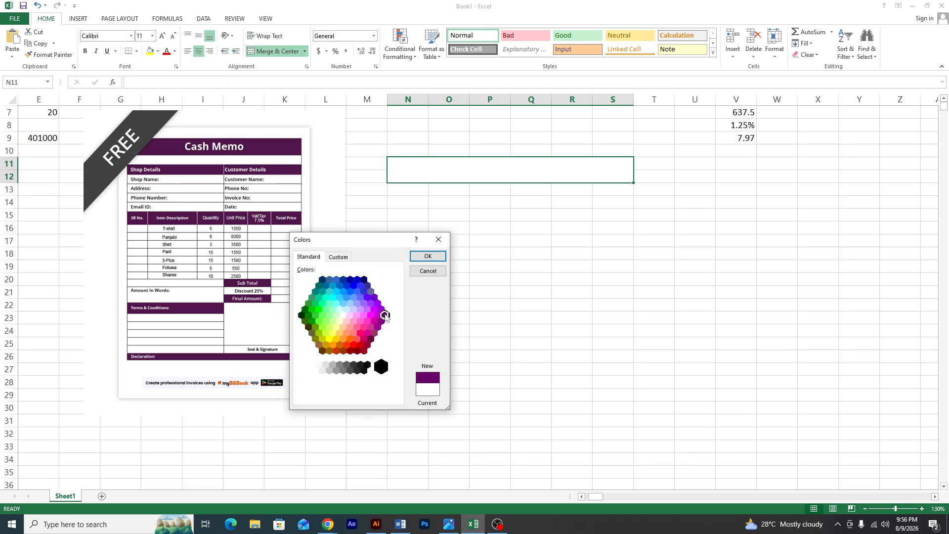
pyautogui.click(437, 256)
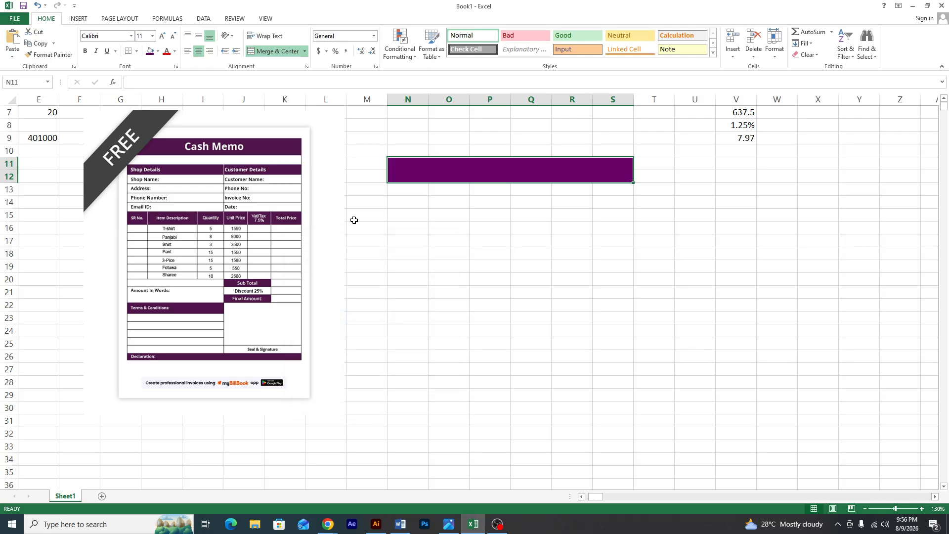
pyautogui.moveTo(275, 157); pyautogui.dragTo(217, 170)
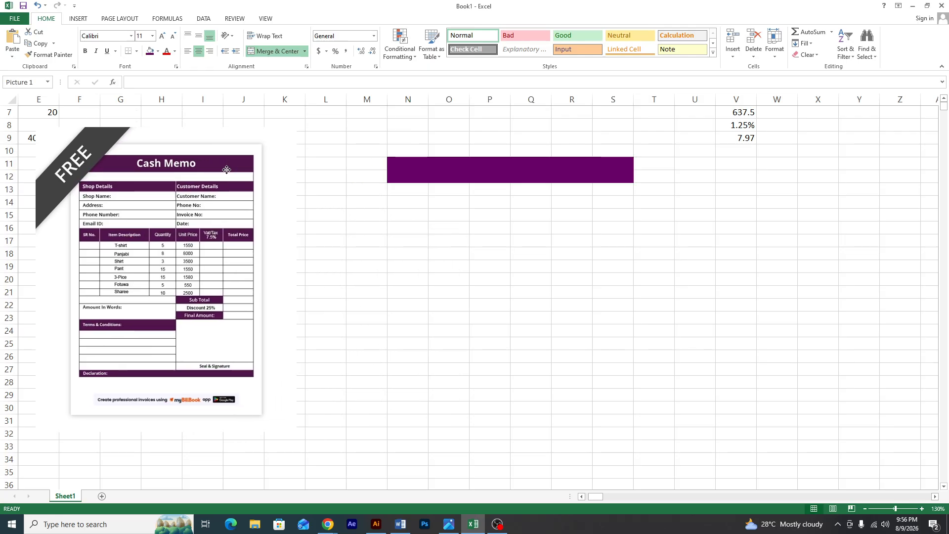
# Enter the title "Cash Memo" in the purple merged block N11:S12 and tidy the end of the text
pyautogui.click(430, 171)
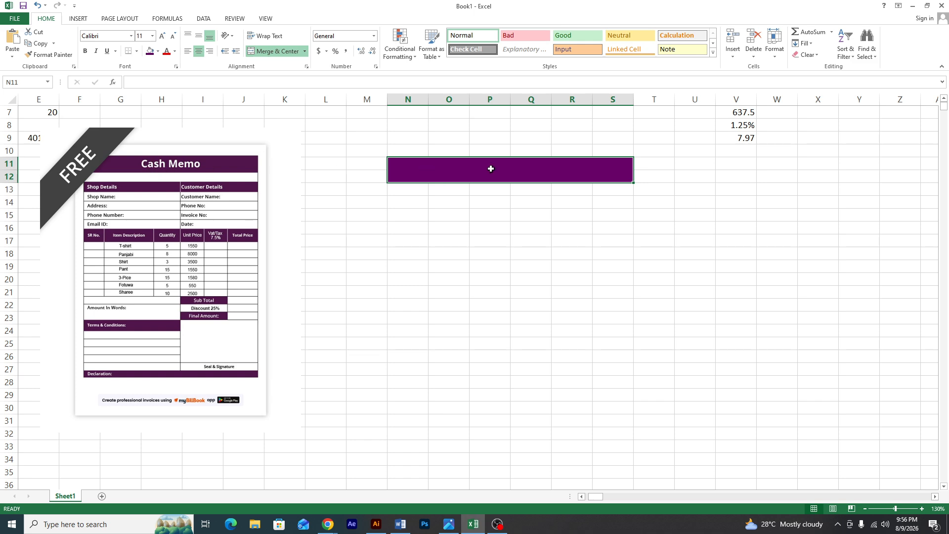
pyautogui.click(501, 205)
pyautogui.click(499, 168)
pyautogui.write('Cash Memo')
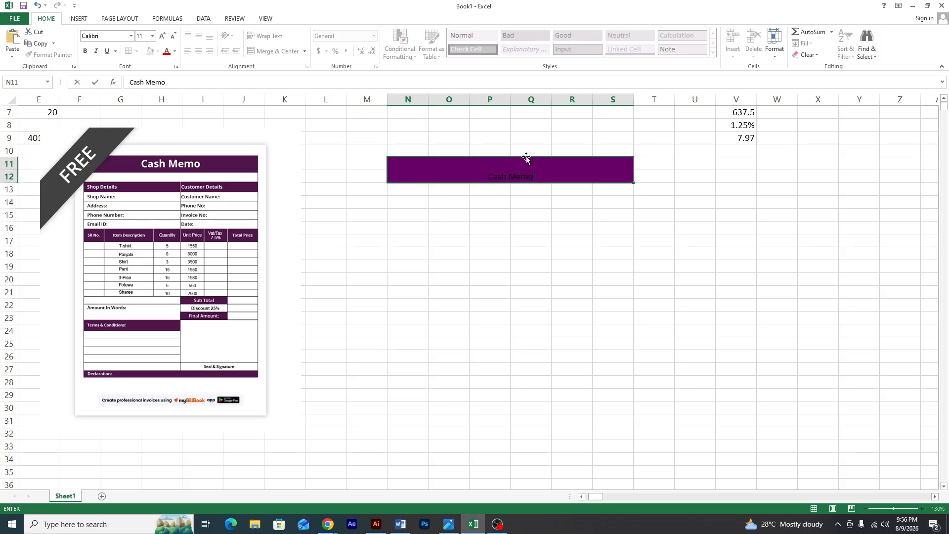
pyautogui.click(532, 200)
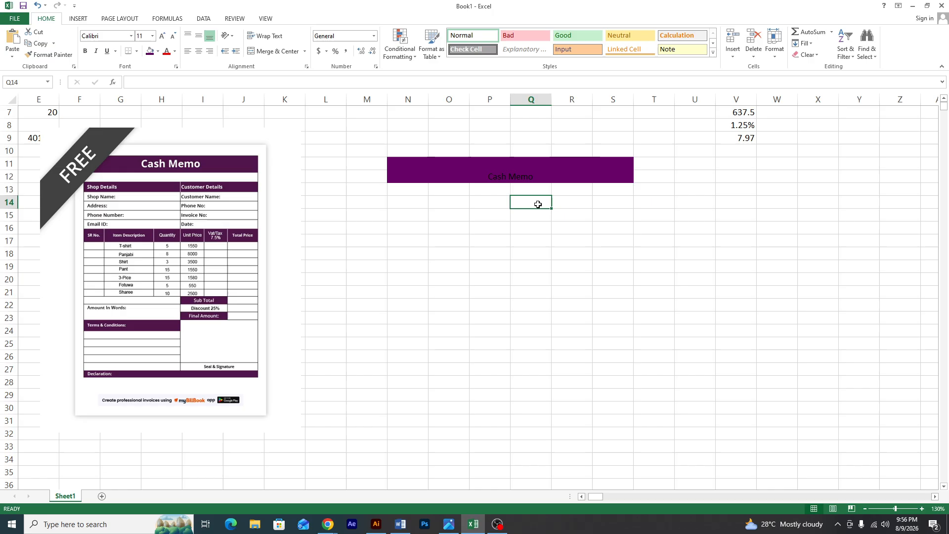
pyautogui.click(537, 168)
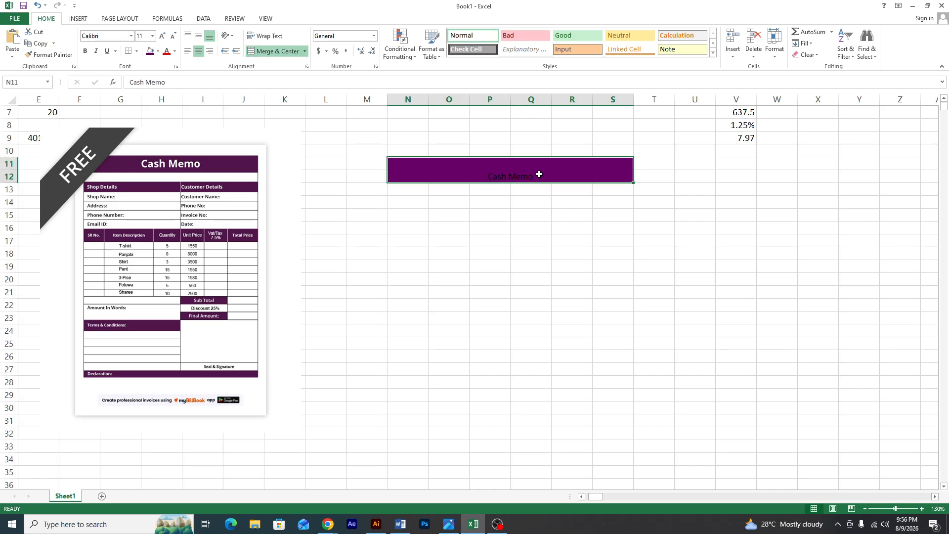
pyautogui.doubleClick(539, 175)
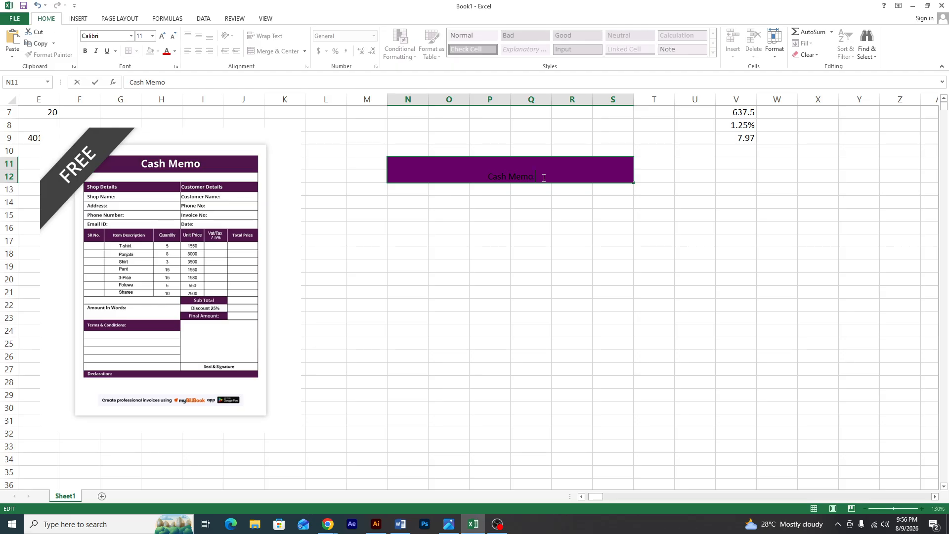
pyautogui.press('BackSpace')
pyautogui.press('BackSpace')
pyautogui.click(623, 202)
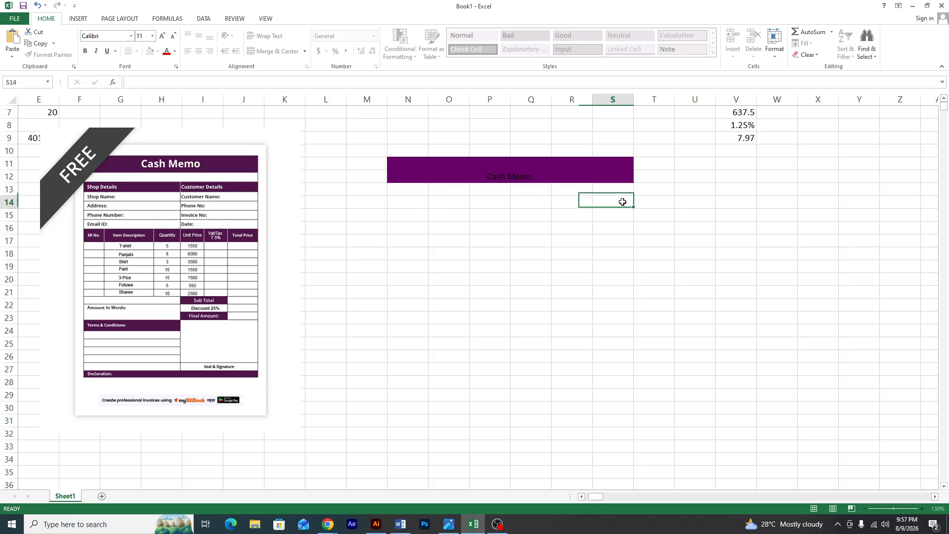
# Middle-align the Cash Memo title vertically in its merged block and set its font color to white
pyautogui.click(492, 171)
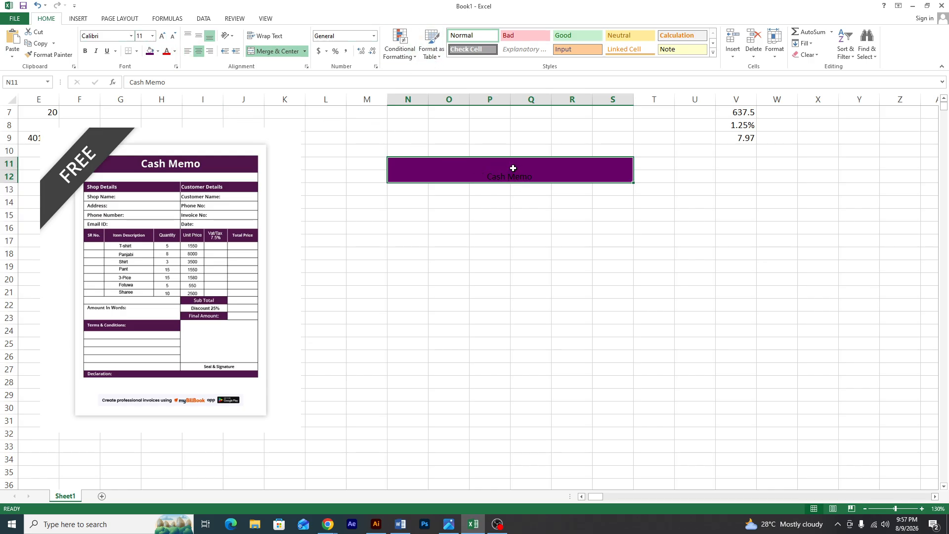
pyautogui.click(200, 37)
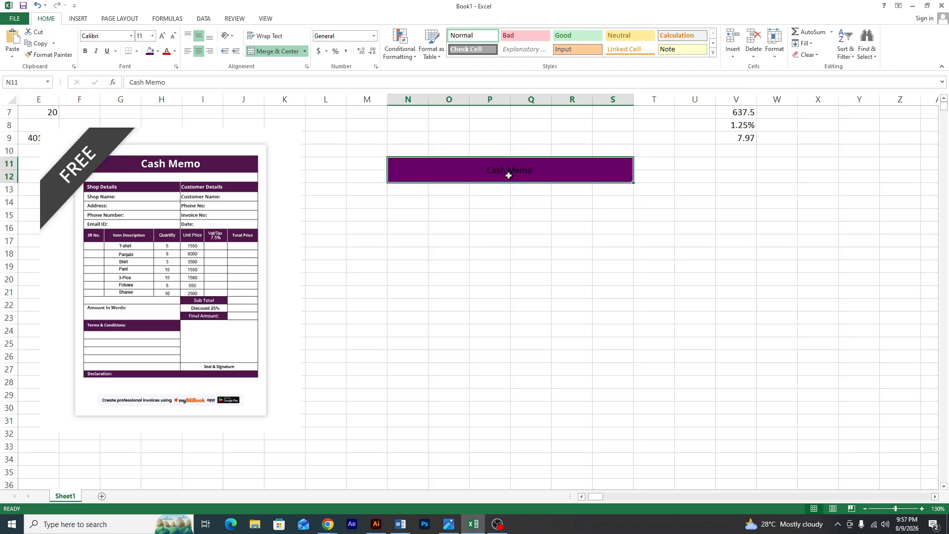
pyautogui.click(175, 52)
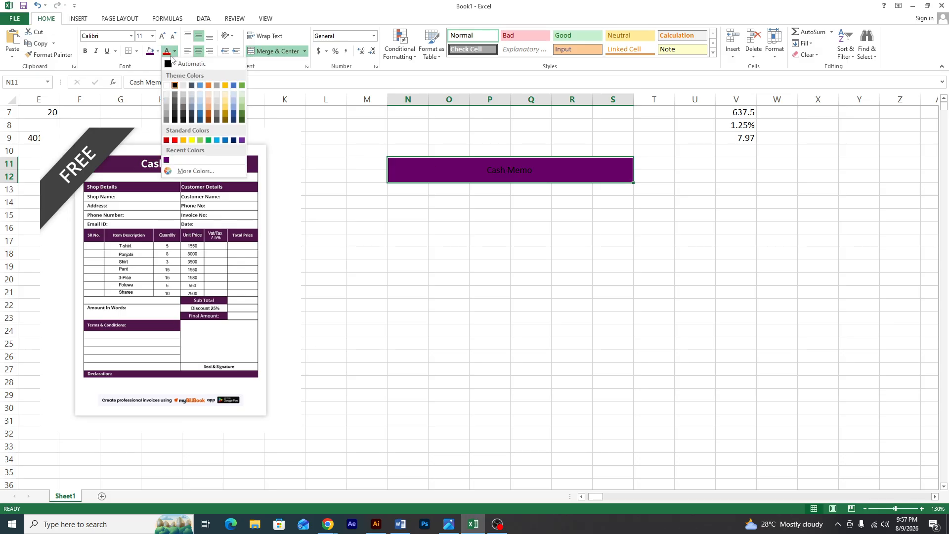
pyautogui.click(167, 86)
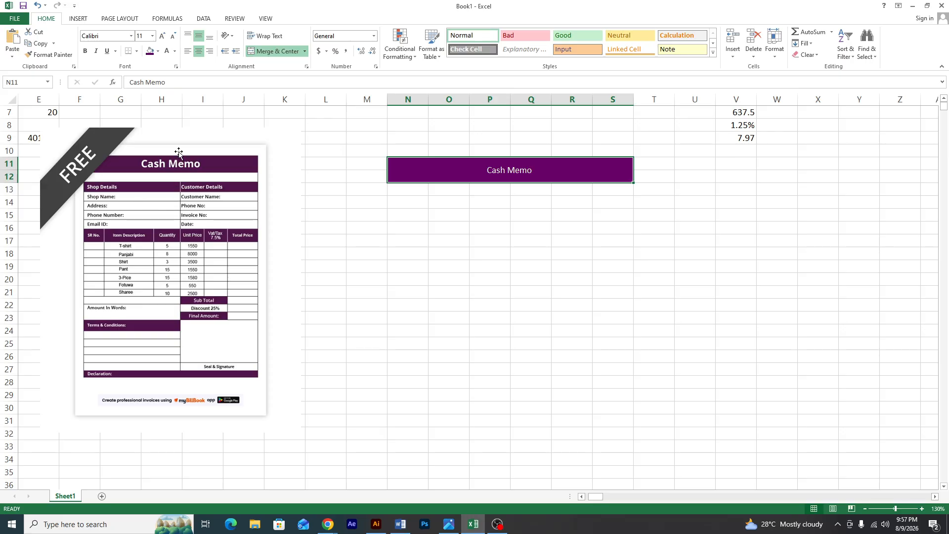
# Increase the Cash Memo title's font size to 20 and make it bold
pyautogui.click(162, 36)
pyautogui.click(163, 36)
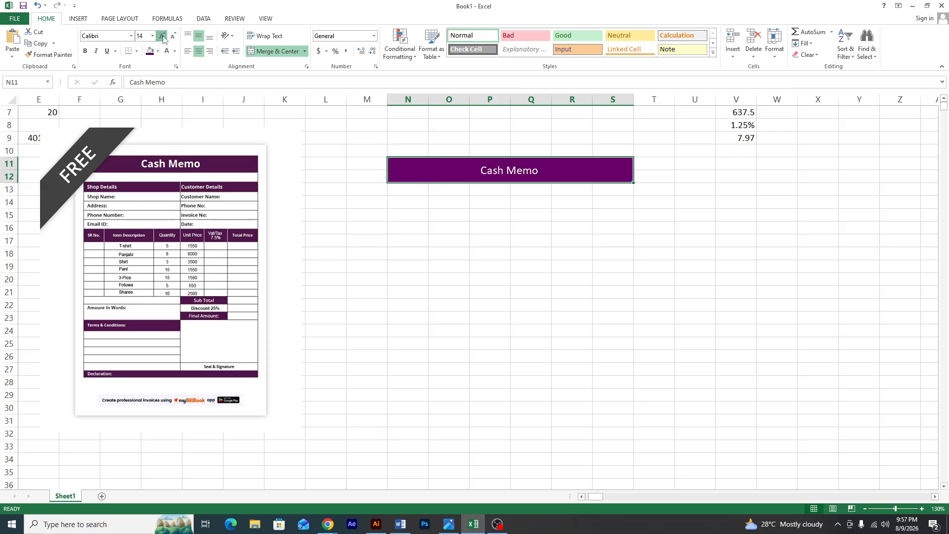
pyautogui.click(163, 36)
pyautogui.click(162, 36)
pyautogui.click(162, 36)
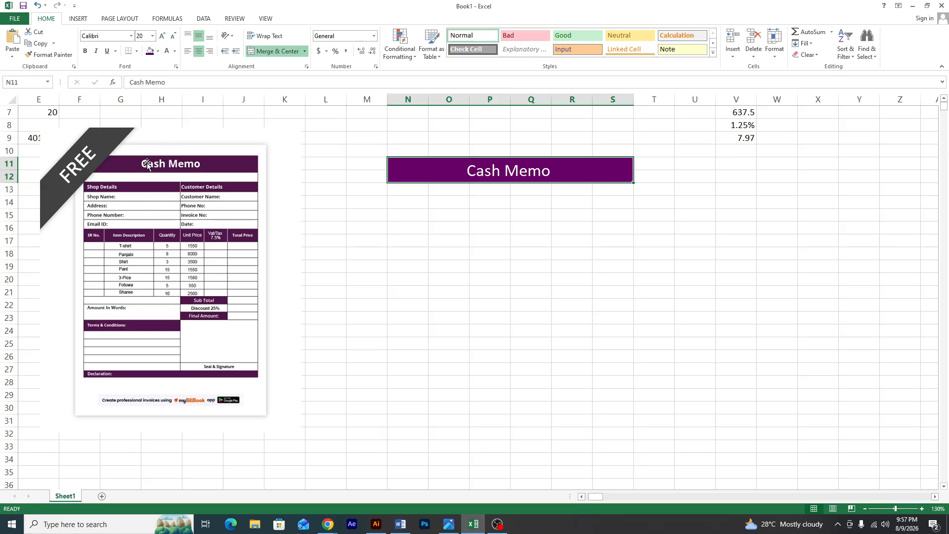
pyautogui.click(86, 52)
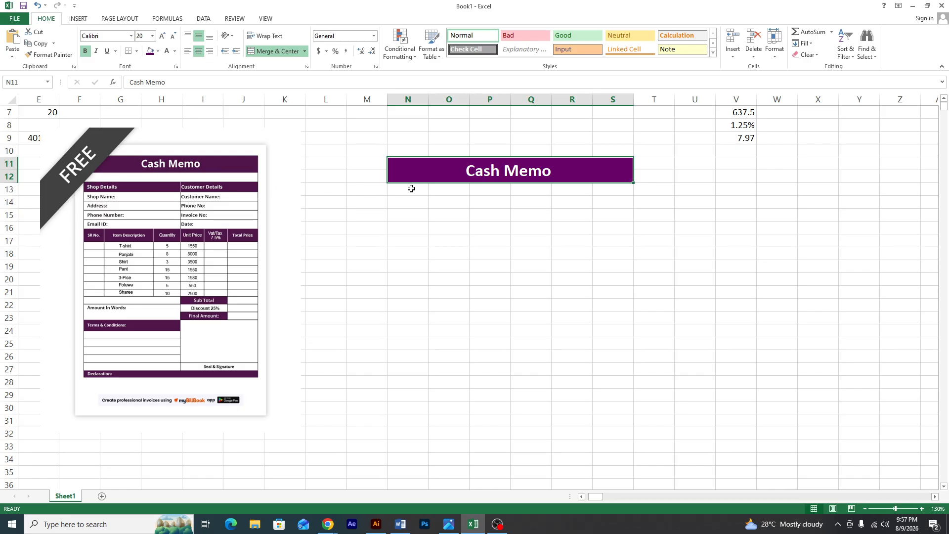
# Merge and center N13:S13 below the title, and merge columns N to P separately in each of rows 14 to 17
pyautogui.moveTo(409, 190); pyautogui.dragTo(604, 191)
pyautogui.click(276, 51)
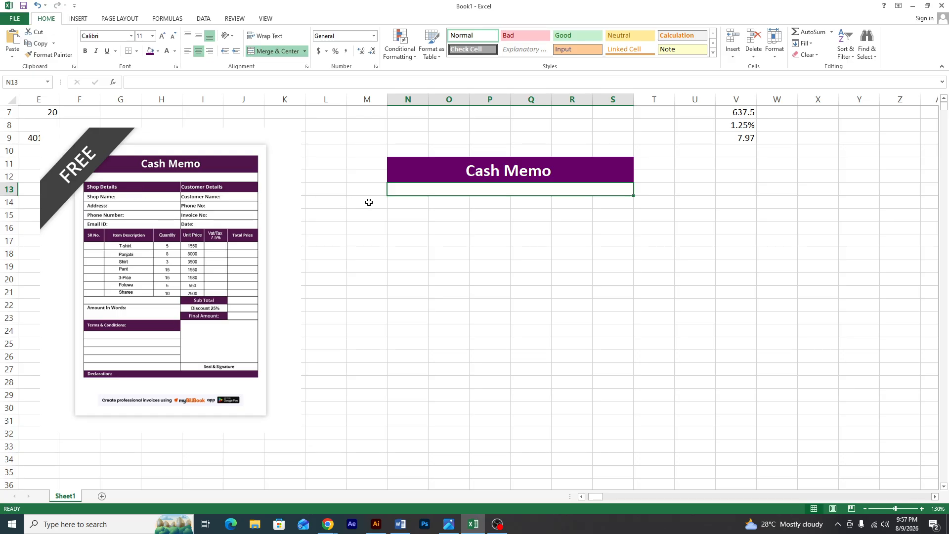
pyautogui.moveTo(410, 203); pyautogui.dragTo(479, 201)
pyautogui.hotkey('alt', 'h')
pyautogui.press('m')
pyautogui.press('c')
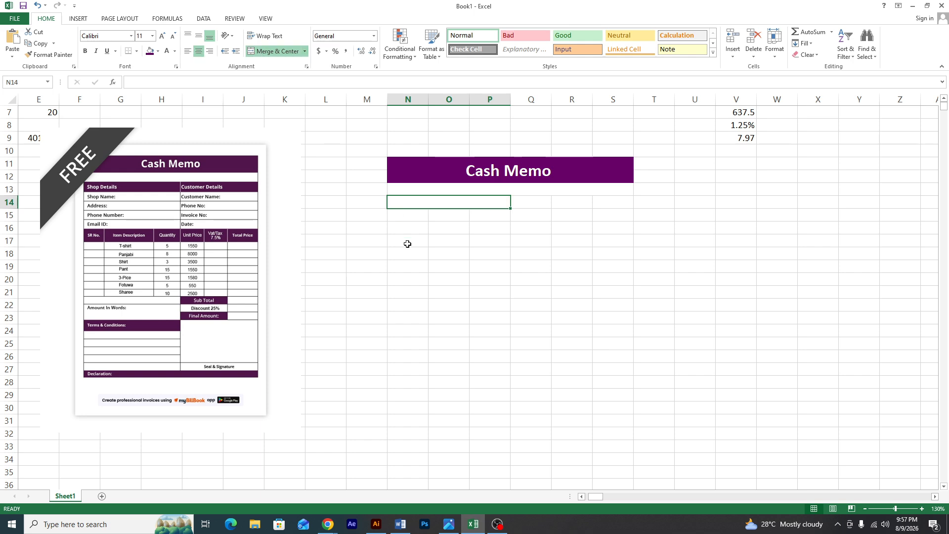
pyautogui.moveTo(397, 215); pyautogui.dragTo(476, 214)
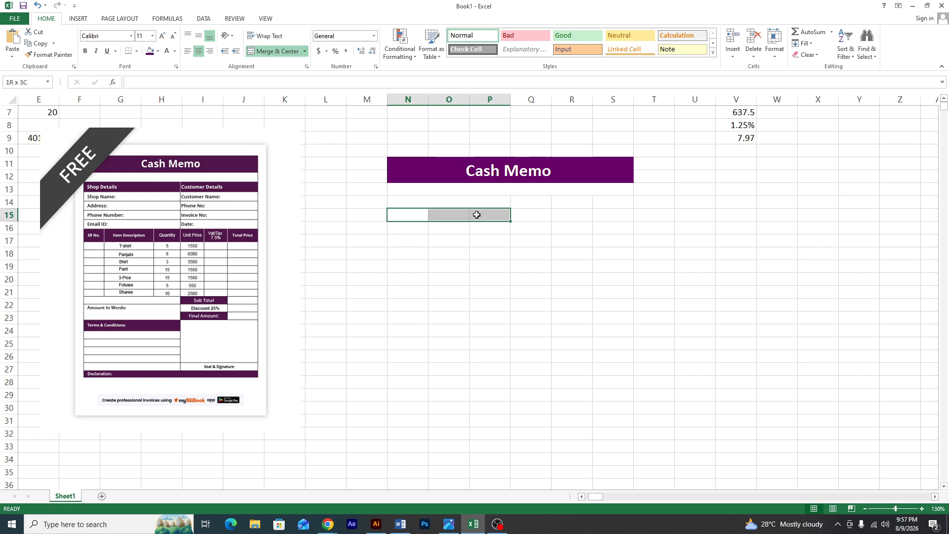
pyautogui.click(276, 51)
pyautogui.moveTo(400, 228); pyautogui.dragTo(500, 228)
pyautogui.click(275, 51)
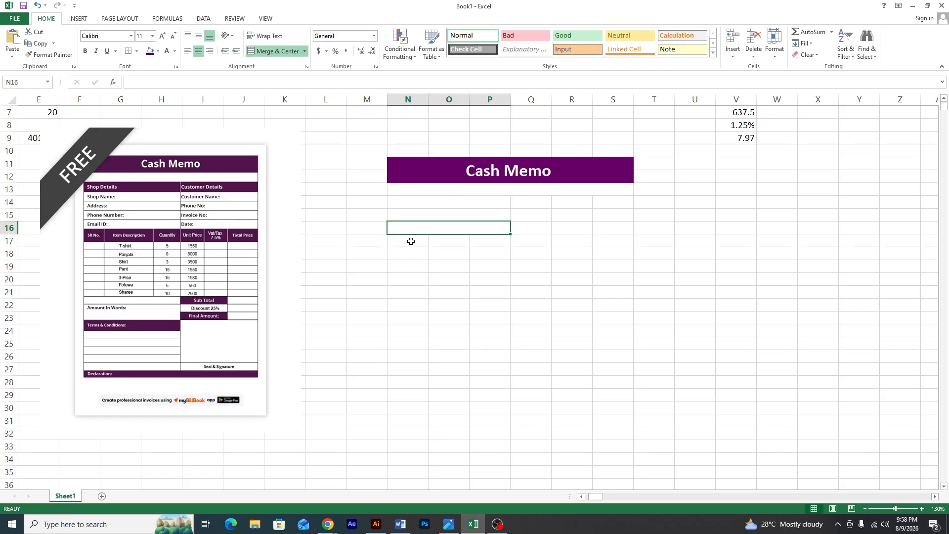
pyautogui.moveTo(411, 240); pyautogui.dragTo(481, 239)
pyautogui.click(275, 51)
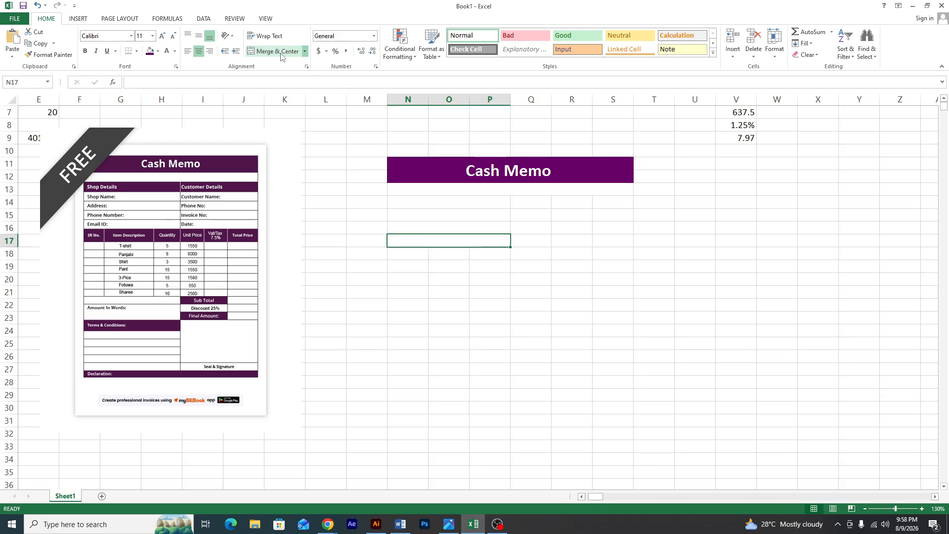
# Merge and center columns Q to S separately in each of rows 14 to 17 for the customer details
pyautogui.moveTo(530, 204); pyautogui.dragTo(600, 201)
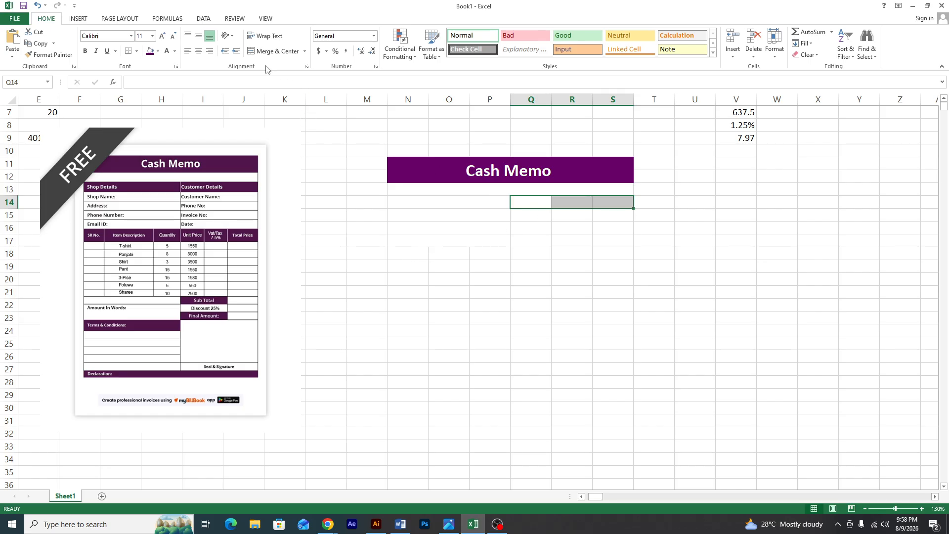
pyautogui.click(277, 51)
pyautogui.moveTo(528, 214); pyautogui.dragTo(599, 215)
pyautogui.click(277, 51)
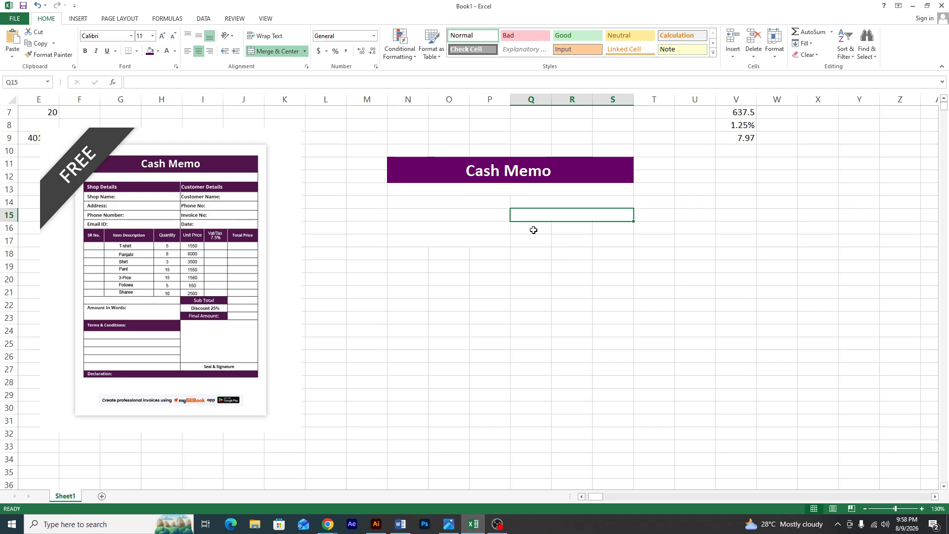
pyautogui.moveTo(534, 230); pyautogui.dragTo(603, 227)
pyautogui.click(277, 51)
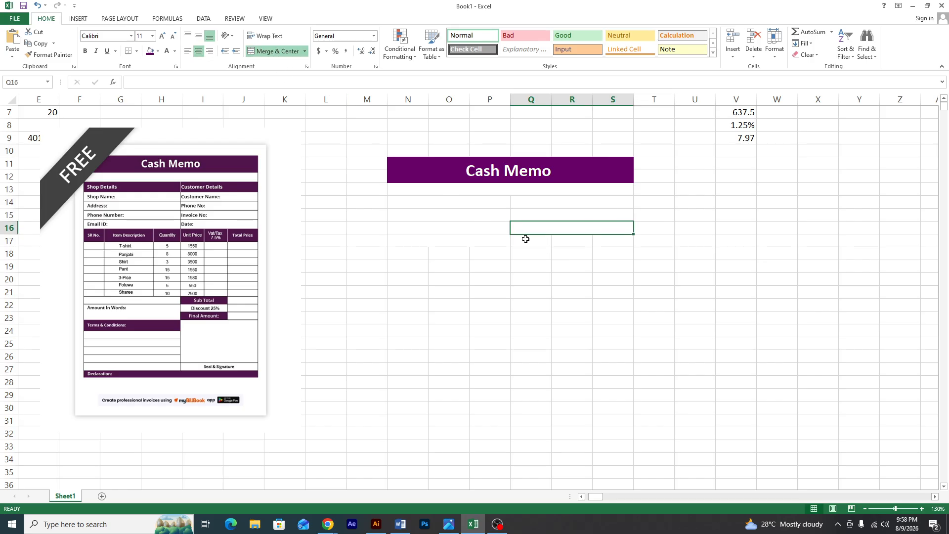
pyautogui.moveTo(526, 239); pyautogui.dragTo(595, 239)
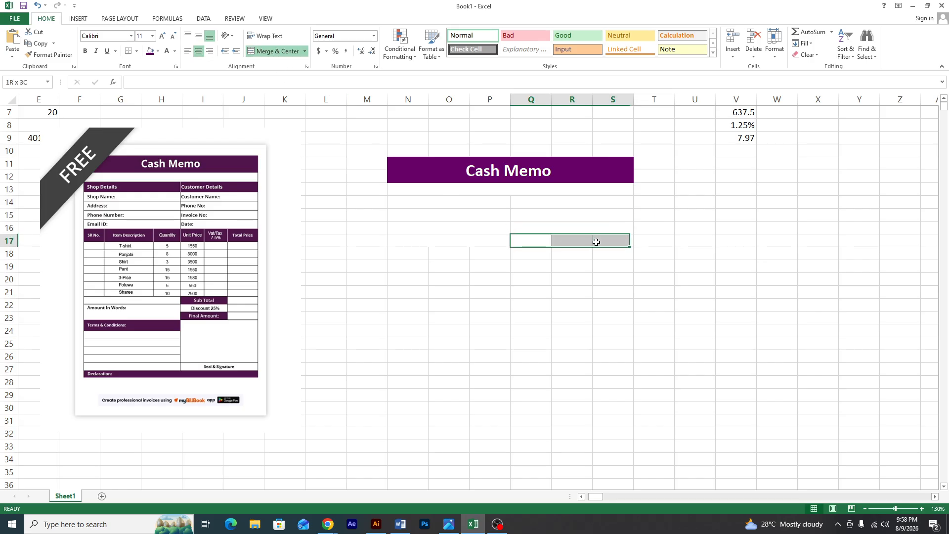
pyautogui.click(275, 51)
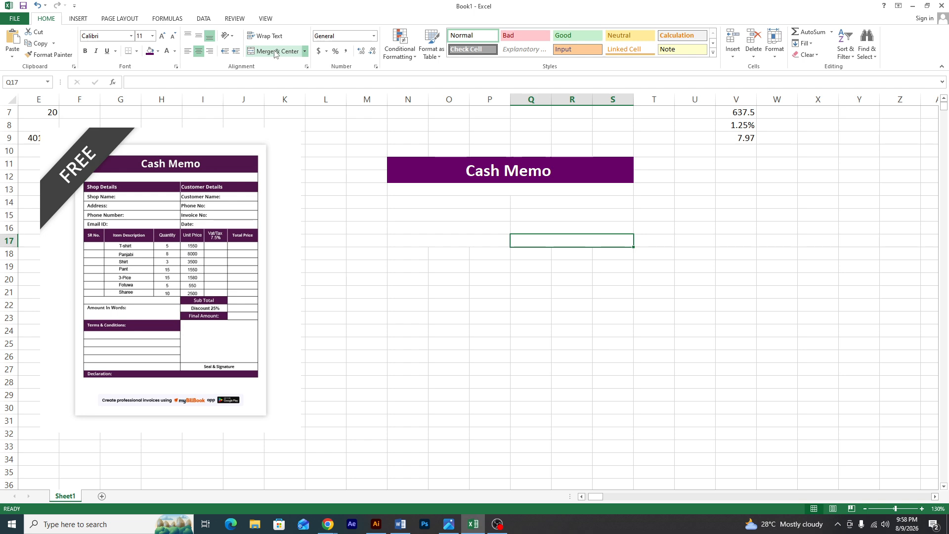
# Enter the section headings Shop Details in N14 and Customer Details in Q14 below the Cash Memo title
pyautogui.click(563, 294)
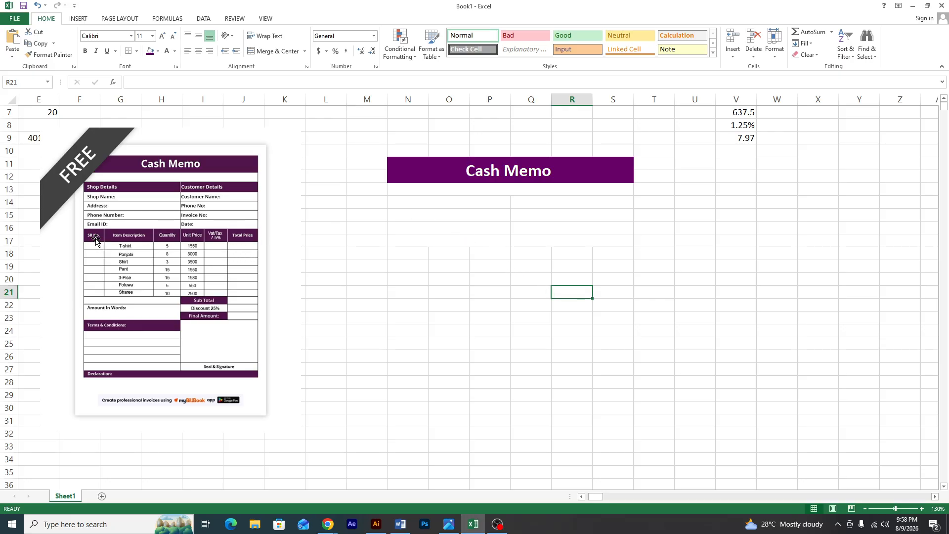
pyautogui.click(443, 200)
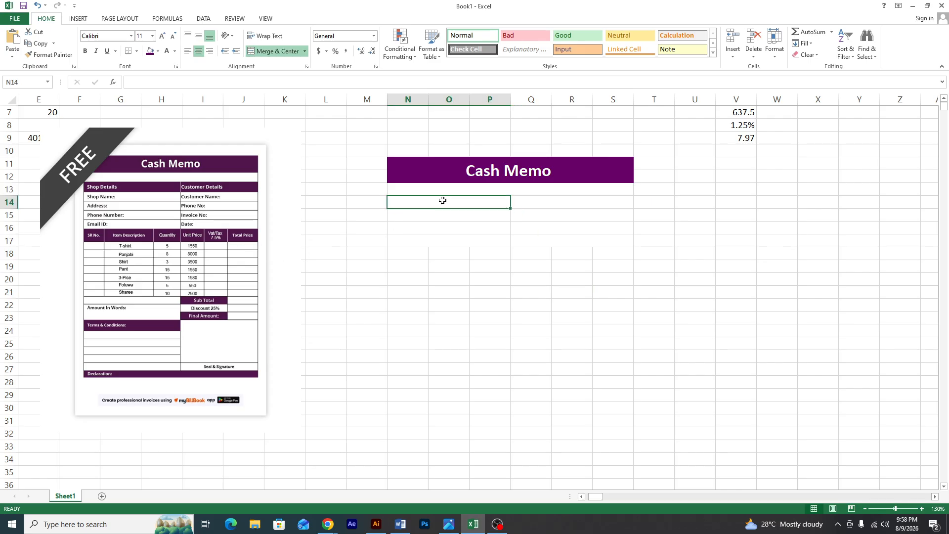
pyautogui.write('Shope')
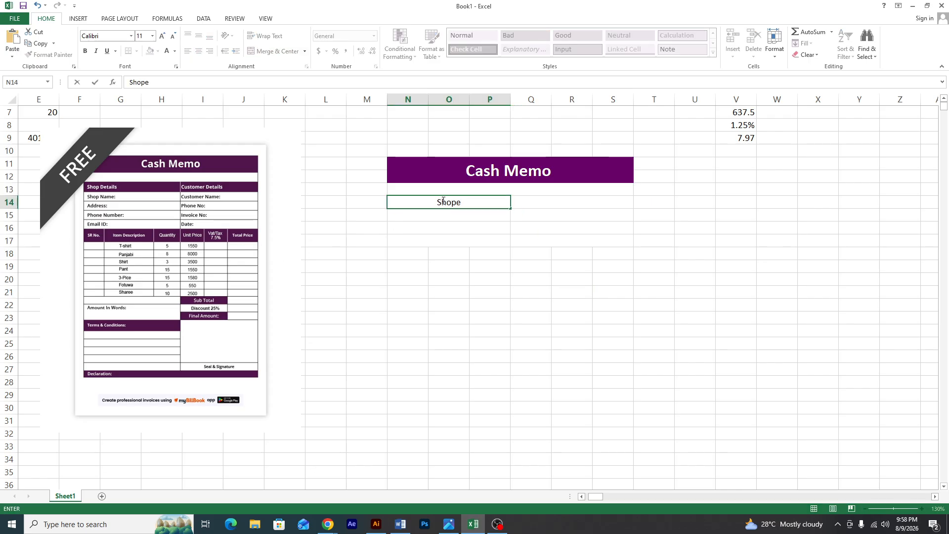
pyautogui.press('BackSpace')
pyautogui.write('De')
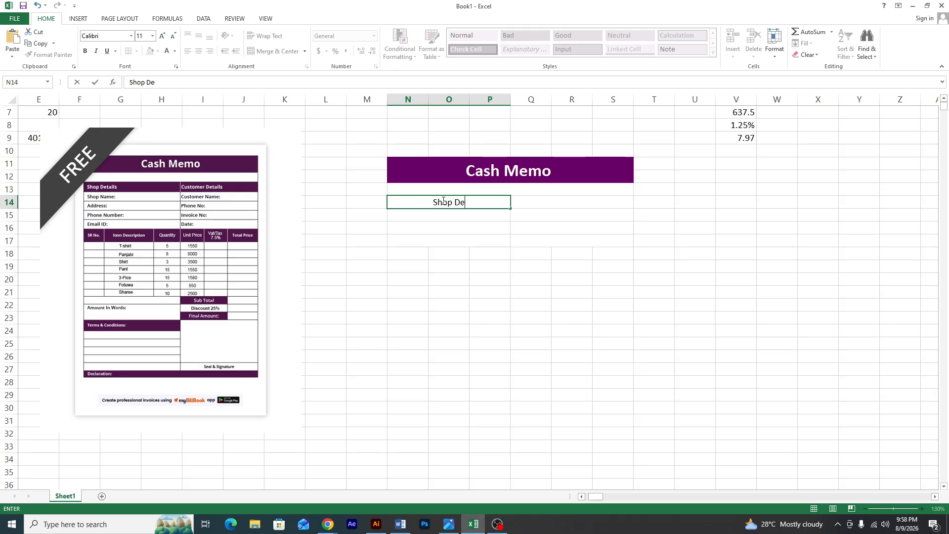
pyautogui.write('tails')
pyautogui.press('Tab')
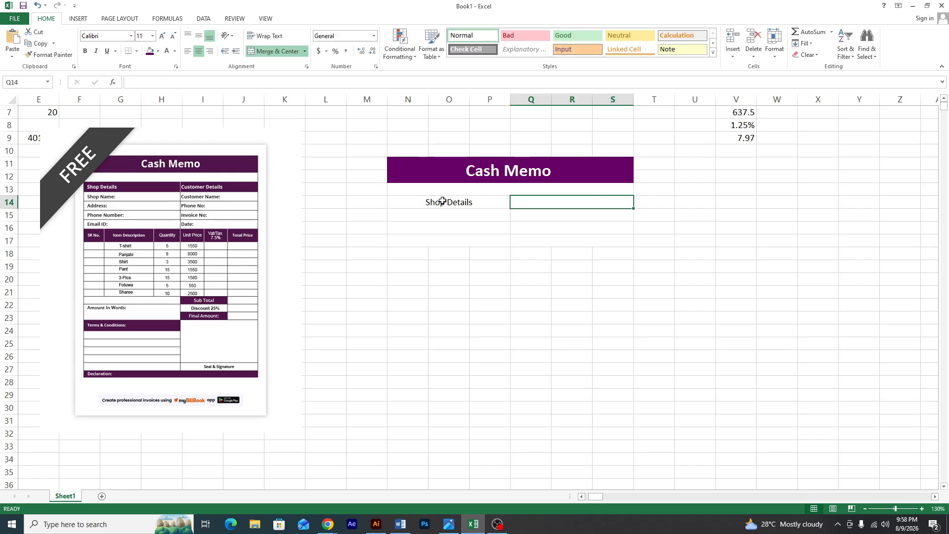
pyautogui.write('Cust')
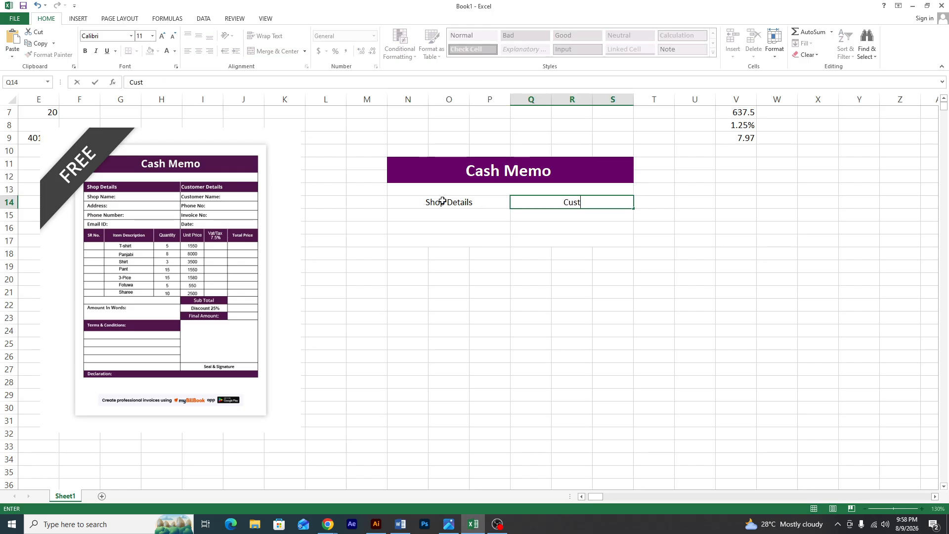
pyautogui.write('omer De')
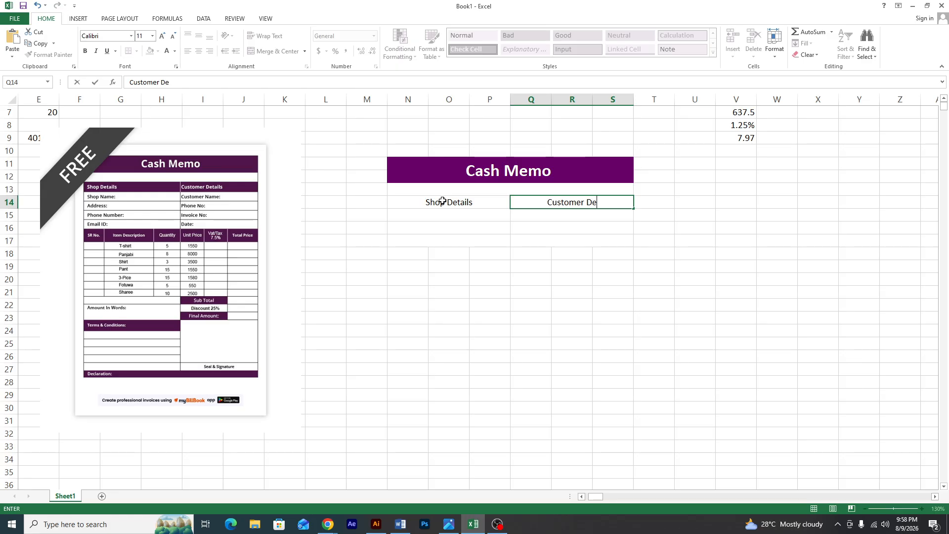
pyautogui.write('tails')
# Enter the labels Shop Name in N15 and Customer Name in Q15 beneath the section headings
pyautogui.click(440, 218)
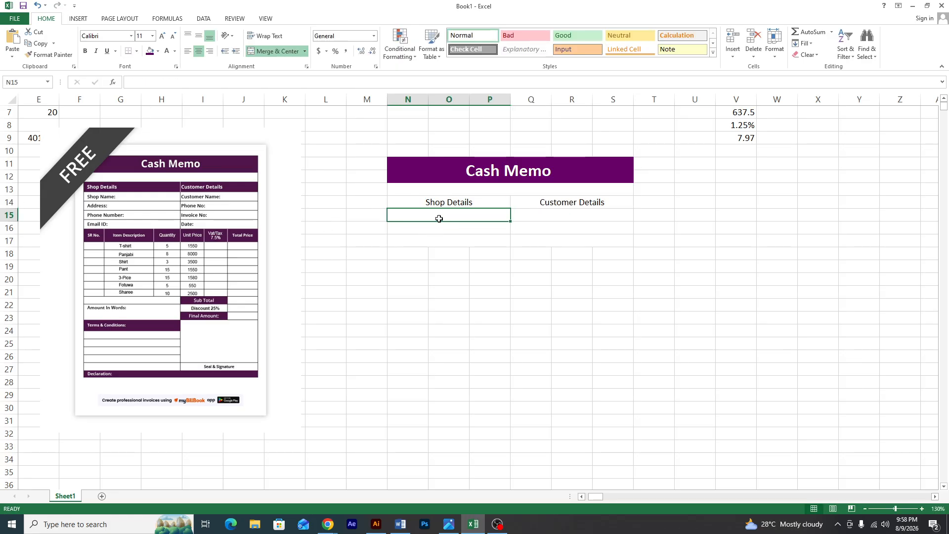
pyautogui.write('S')
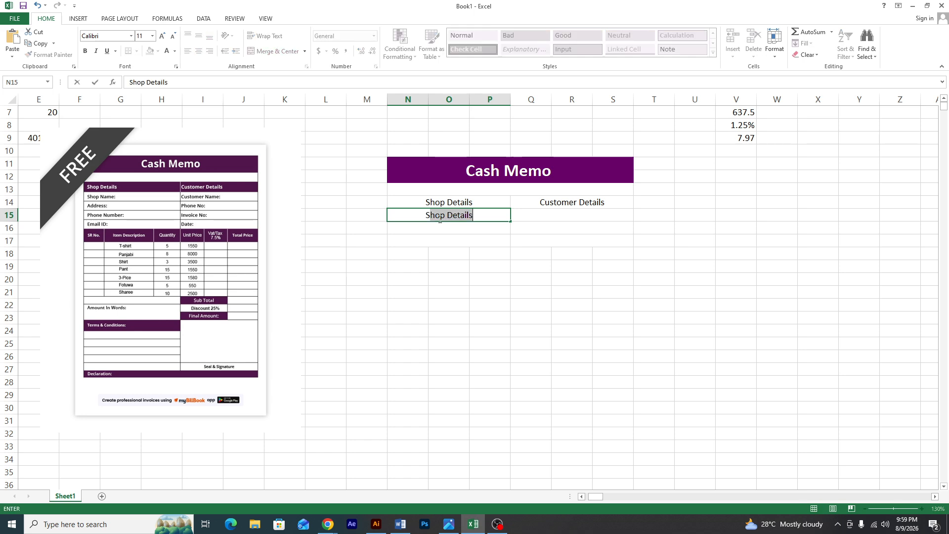
pyautogui.write('hope N')
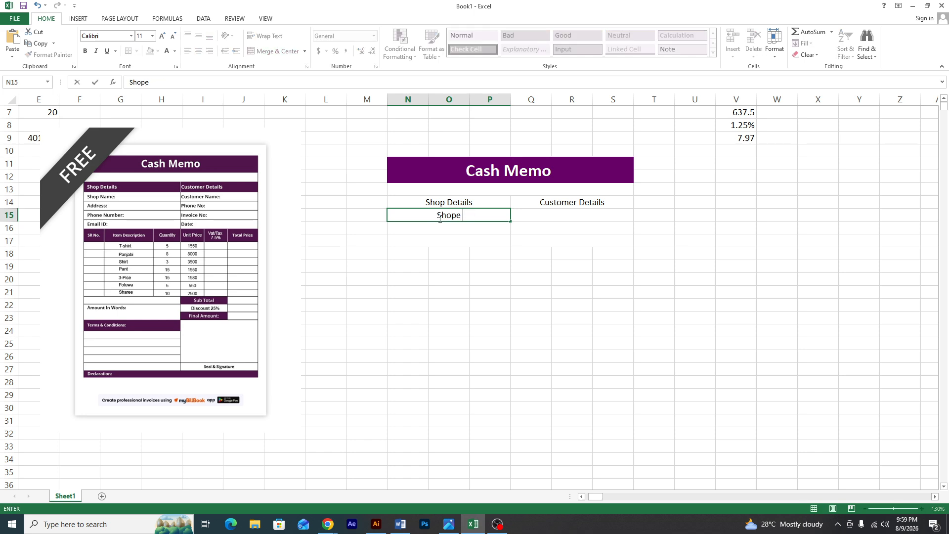
pyautogui.press('BackSpace')
pyautogui.press('BackSpace')
pyautogui.press('BackSpace')
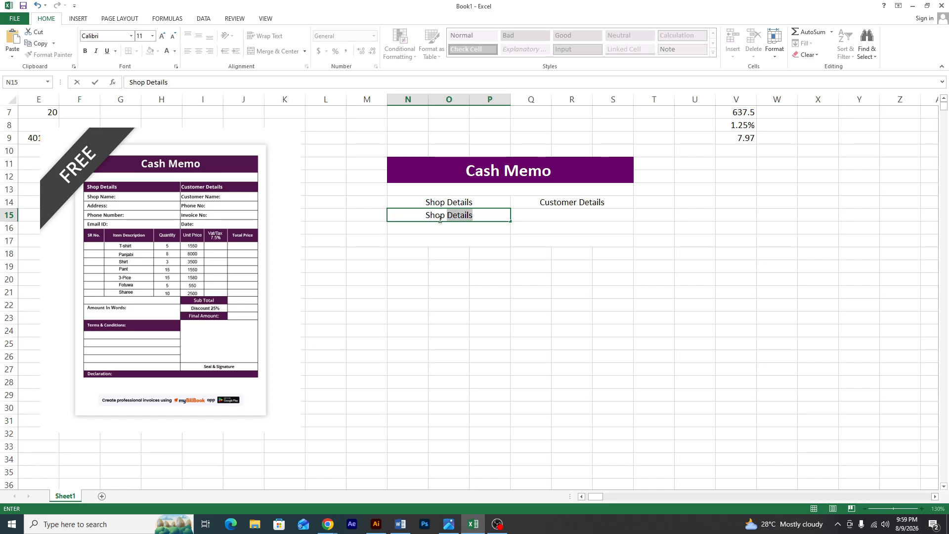
pyautogui.write('Name')
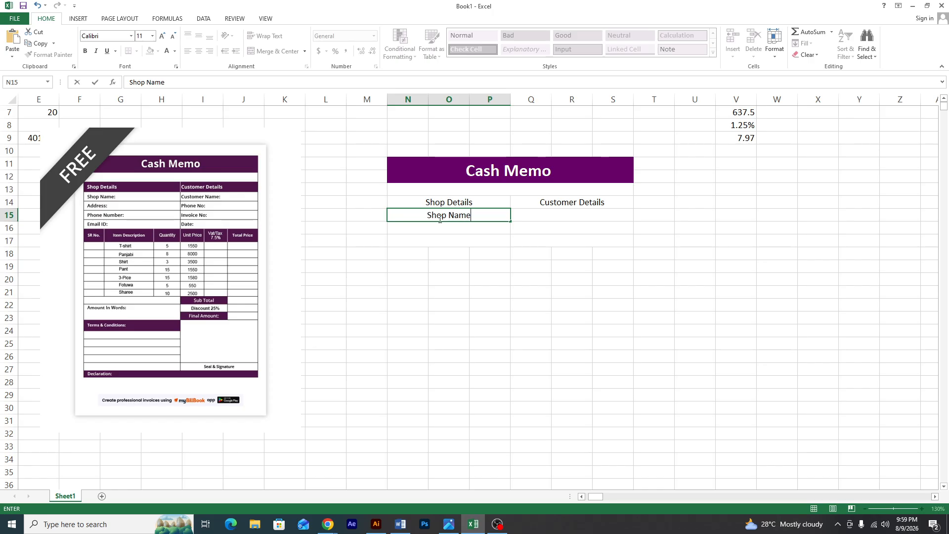
pyautogui.press('Tab')
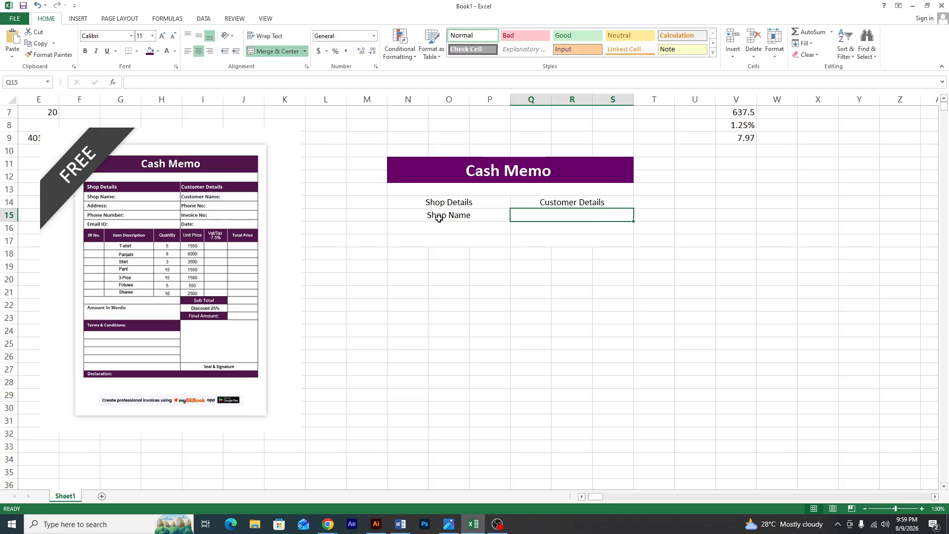
pyautogui.write('Customer Name')
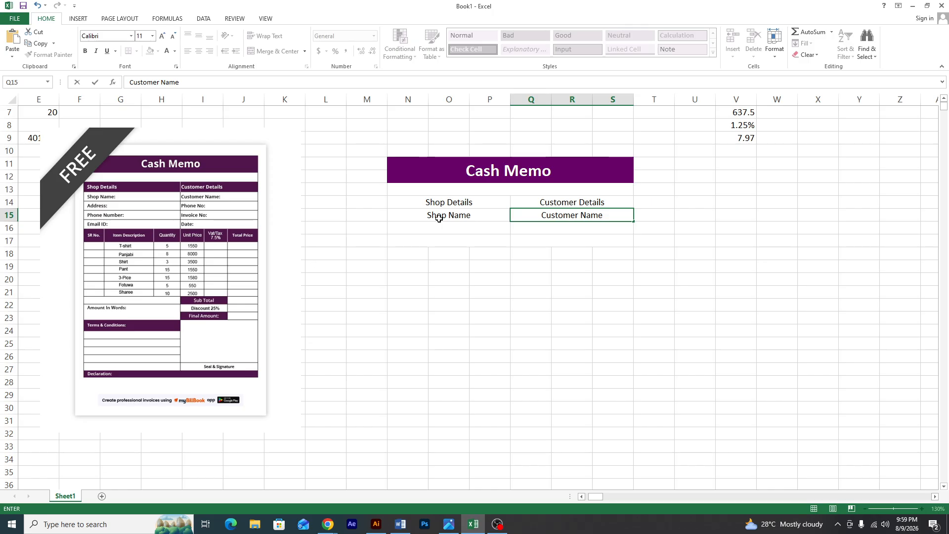
# Enter the labels Address: in N16 and Mobile No: in Q16
pyautogui.click(426, 228)
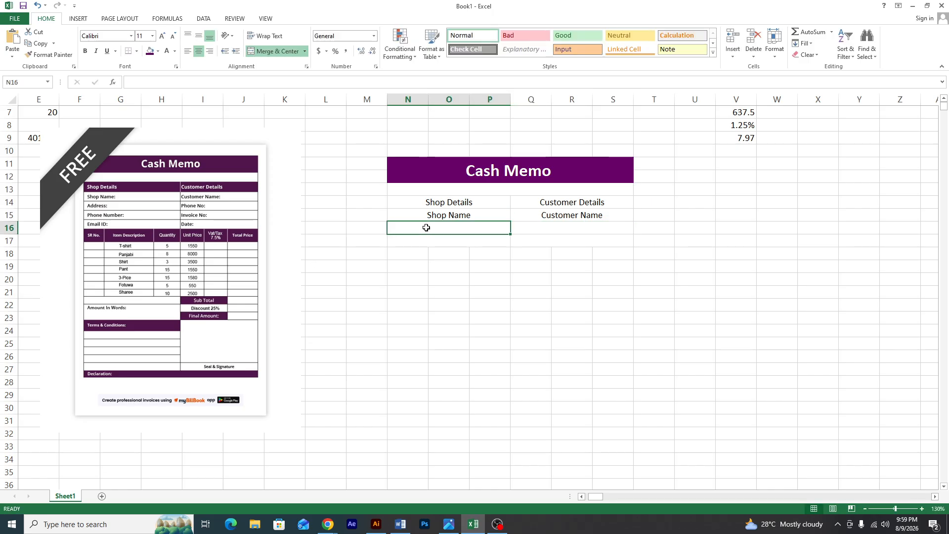
pyautogui.write('Address')
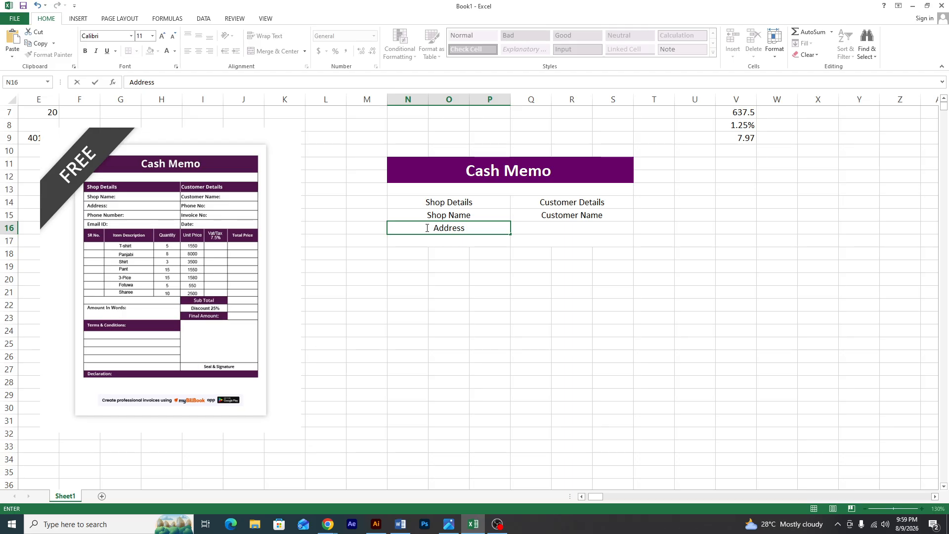
pyautogui.write(':')
pyautogui.press('Tab')
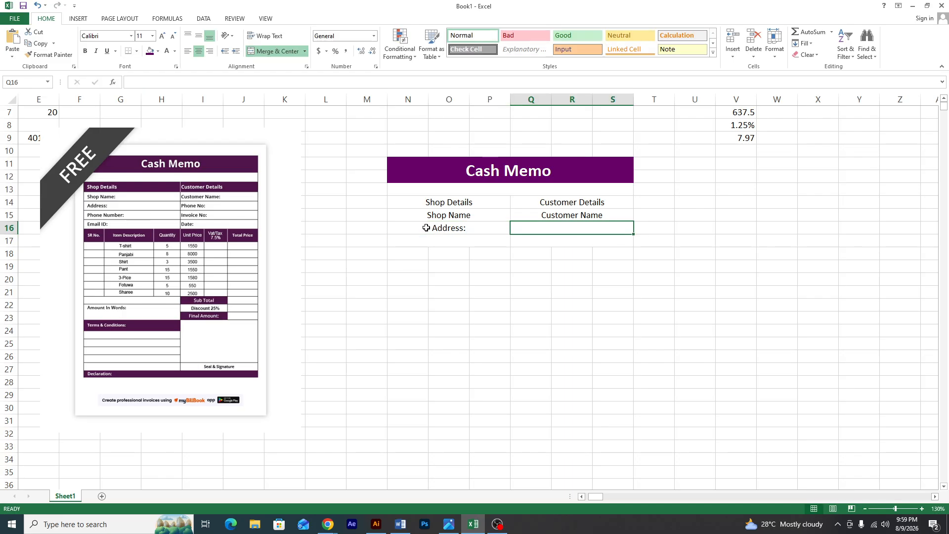
pyautogui.write('Ph')
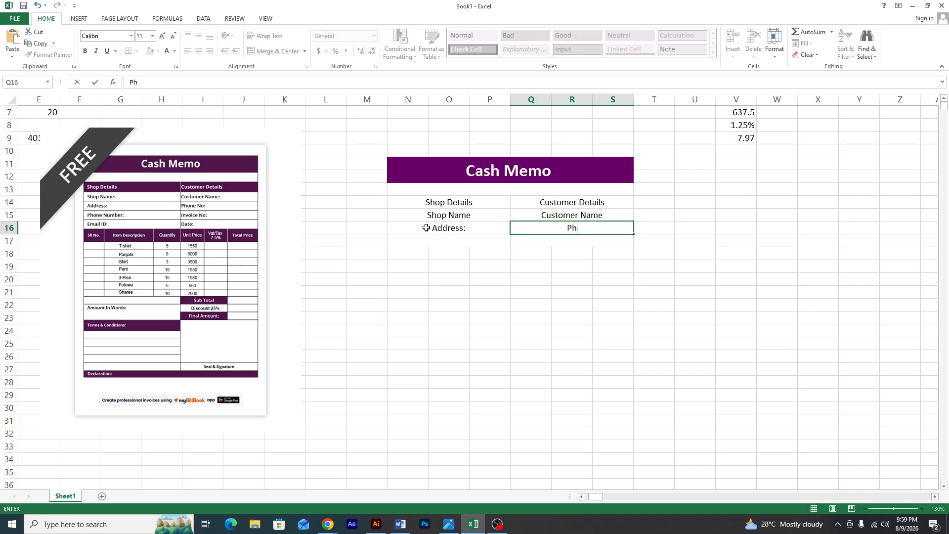
pyautogui.press('BackSpace')
pyautogui.press('BackSpace')
pyautogui.write('Mobile No:')
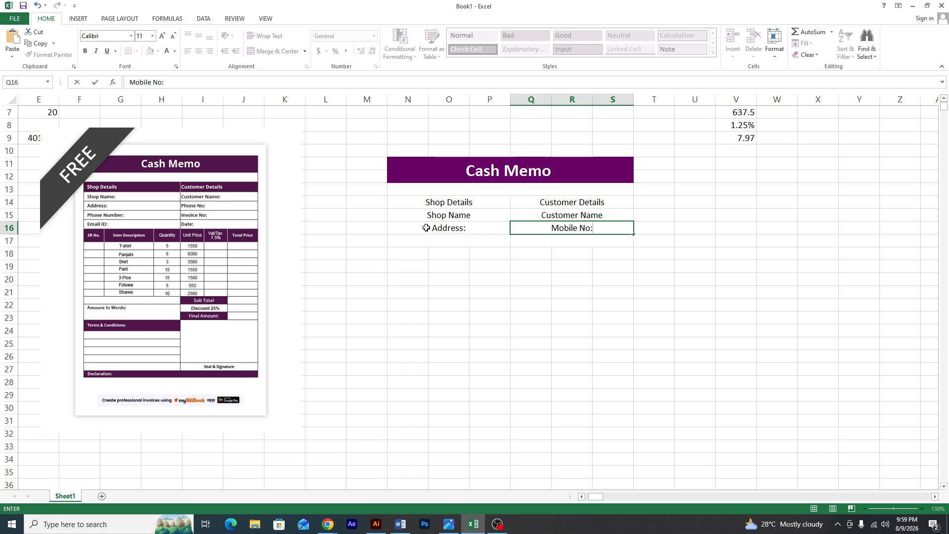
# Enter the labels Mobile No: in N17 and Invoice NoL: in Q17
pyautogui.click(427, 241)
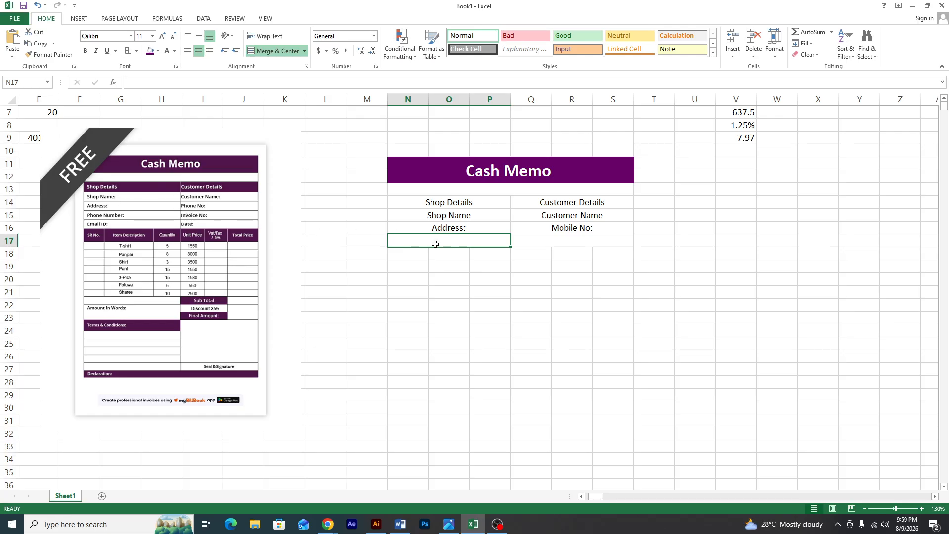
pyautogui.write('Mobile No')
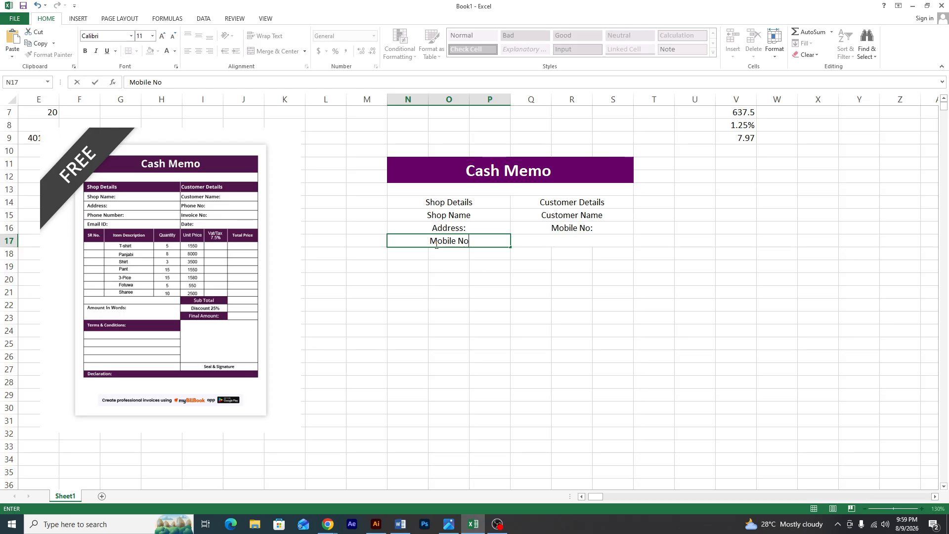
pyautogui.write(':')
pyautogui.press('Tab')
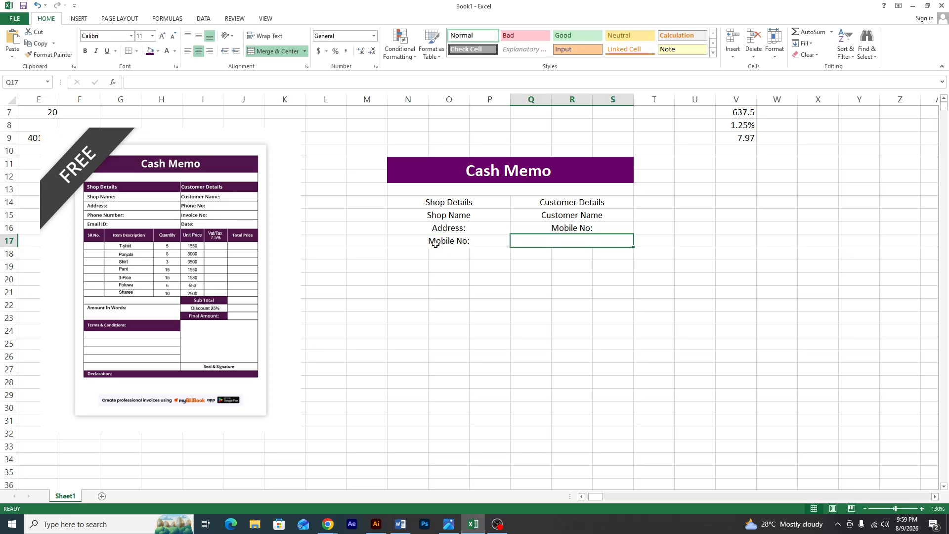
pyautogui.write('Inv')
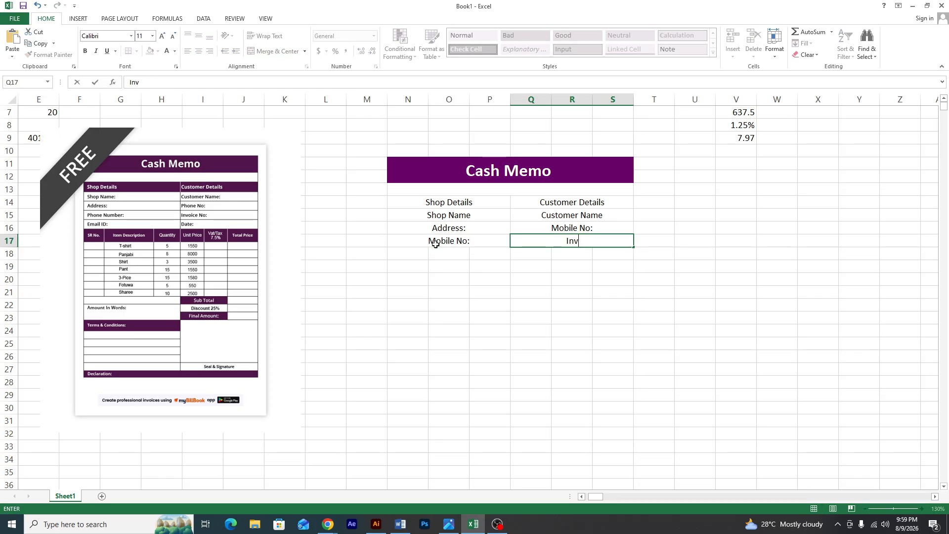
pyautogui.write('oice NoL:')
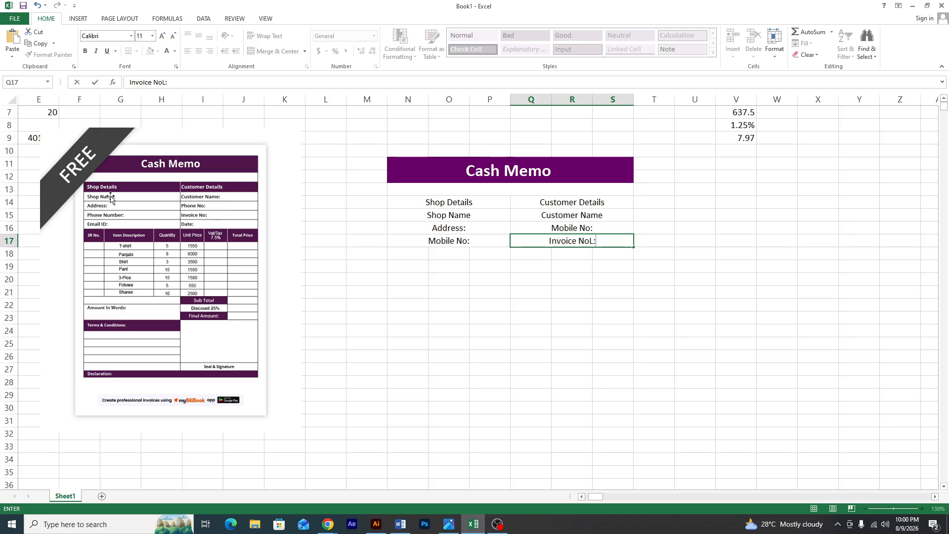
# Merge and center N18:P18 and Q18:S18 separately, and enter Email ID: and Date: in them
pyautogui.moveTo(405, 253); pyautogui.dragTo(608, 252)
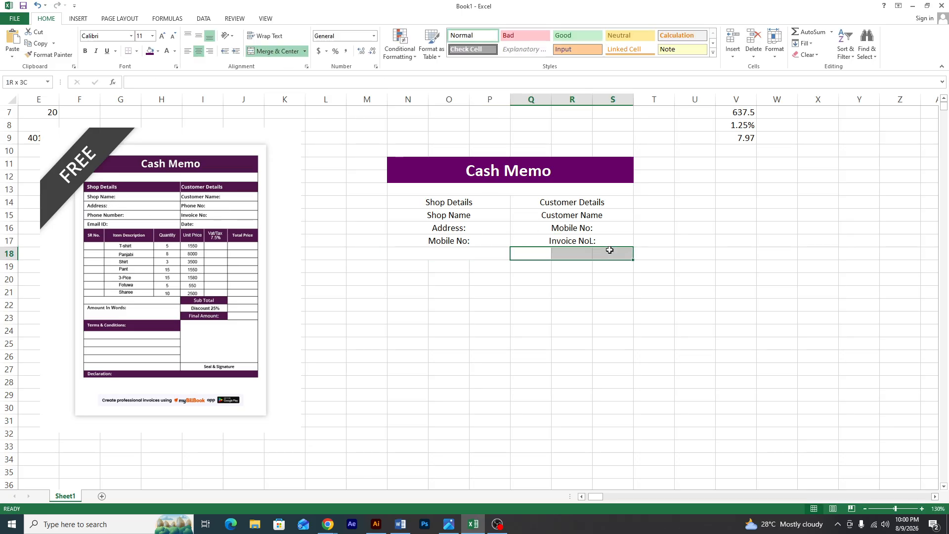
pyautogui.click(273, 55)
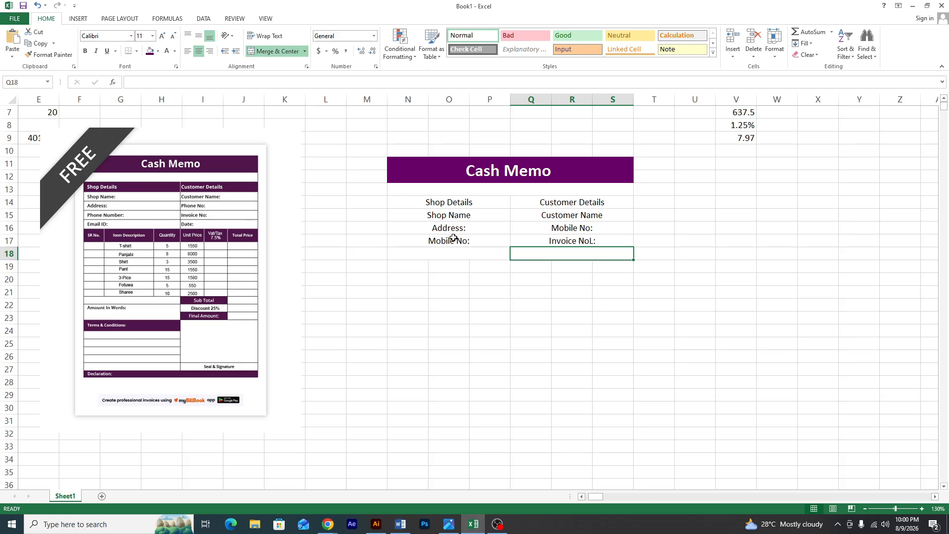
pyautogui.click(451, 253)
pyautogui.write('E')
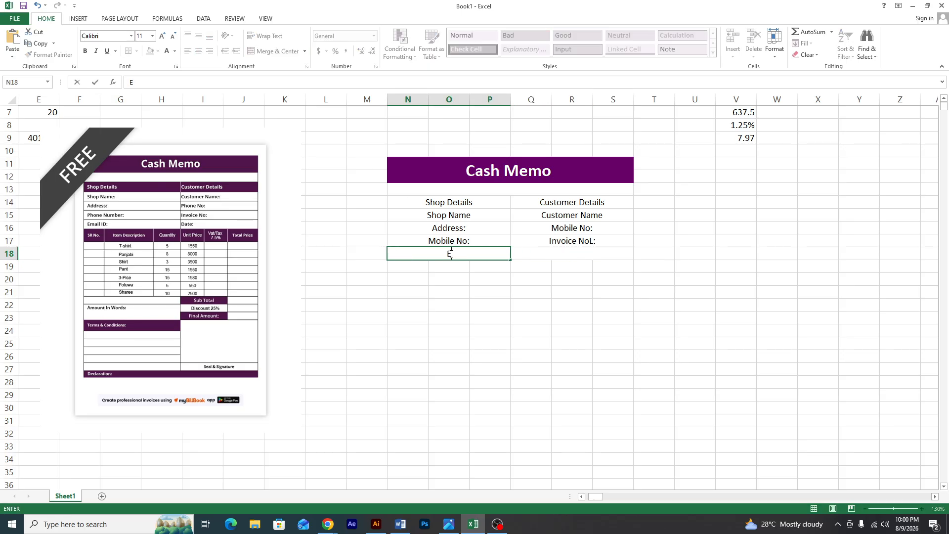
pyautogui.write('mail ID:')
pyautogui.press('Tab')
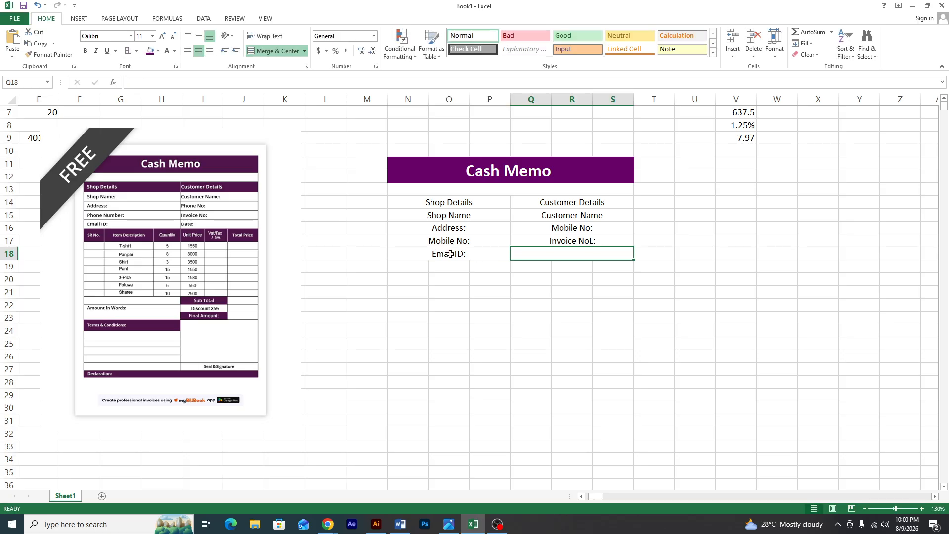
pyautogui.write('Date')
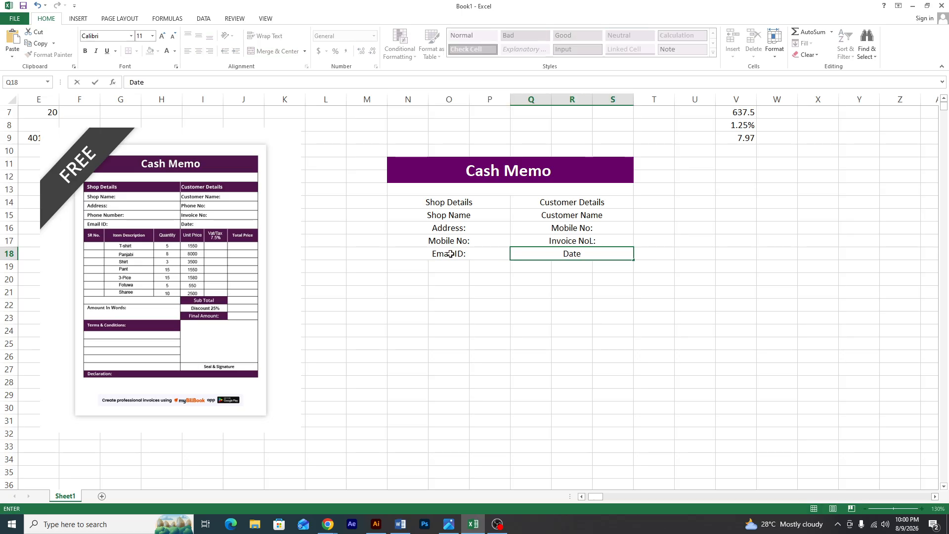
pyautogui.write(':')
pyautogui.keyDown('shift'); pyautogui.click(515, 178); pyautogui.keyUp('shift')
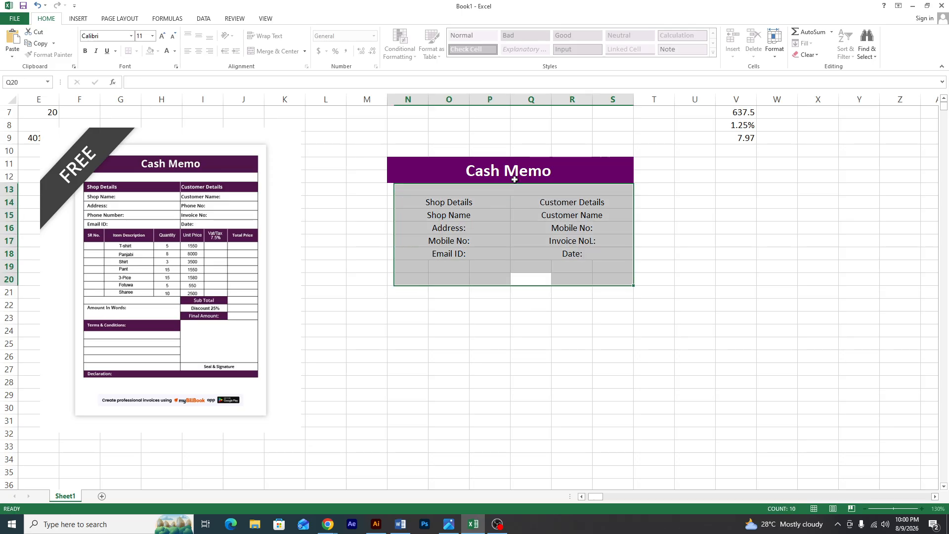
pyautogui.click(639, 353)
# Add a colon to the end of the Shop Name label in N15
pyautogui.click(457, 219)
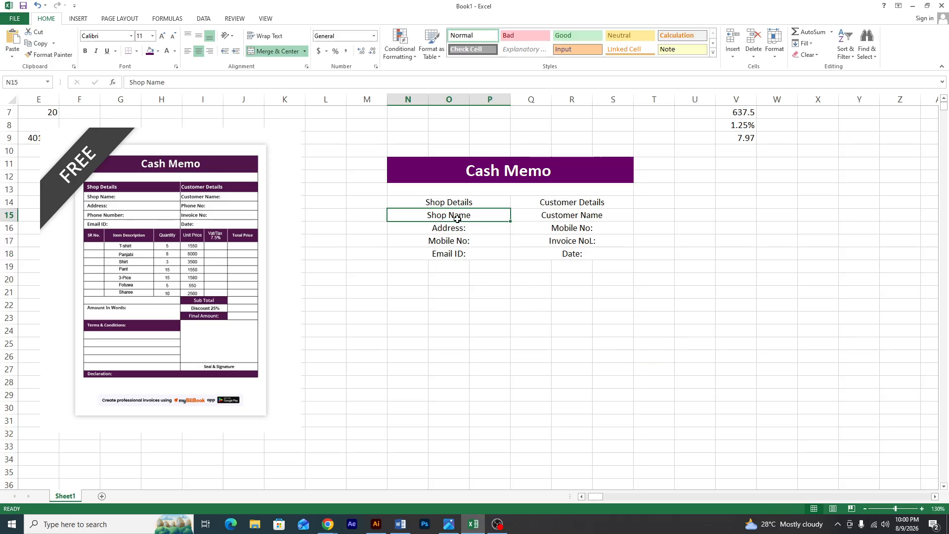
pyautogui.click(907, 510)
pyautogui.scroll(3, 575, 285)
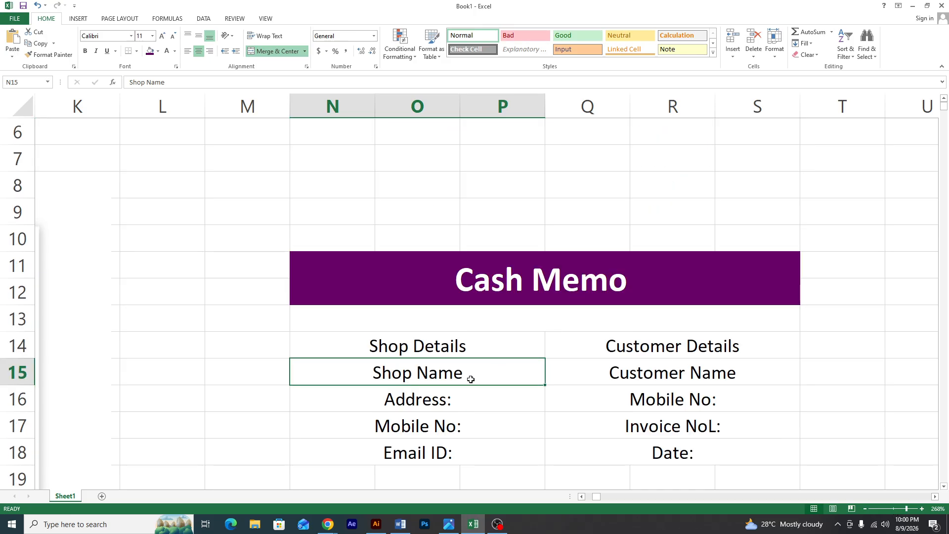
pyautogui.click(680, 372)
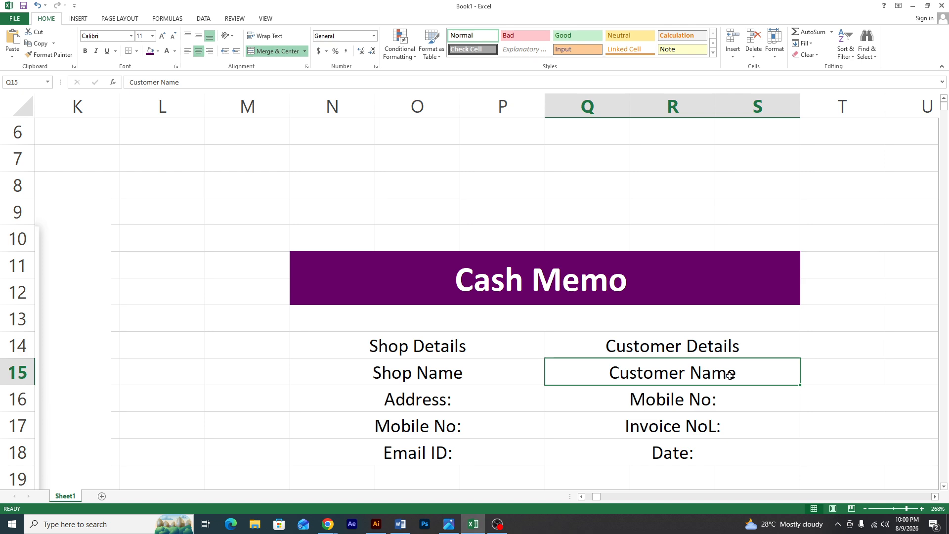
pyautogui.click(465, 375)
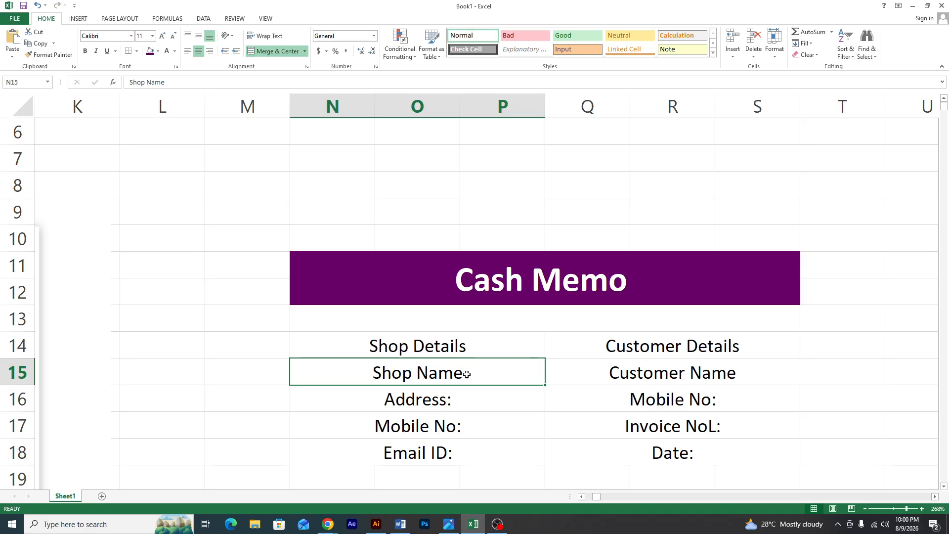
pyautogui.write(':')
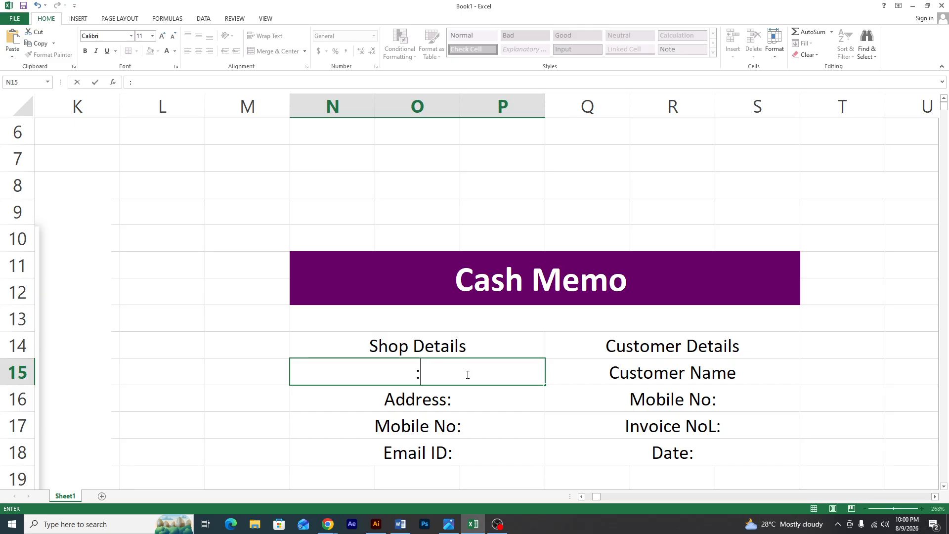
pyautogui.press('Escape')
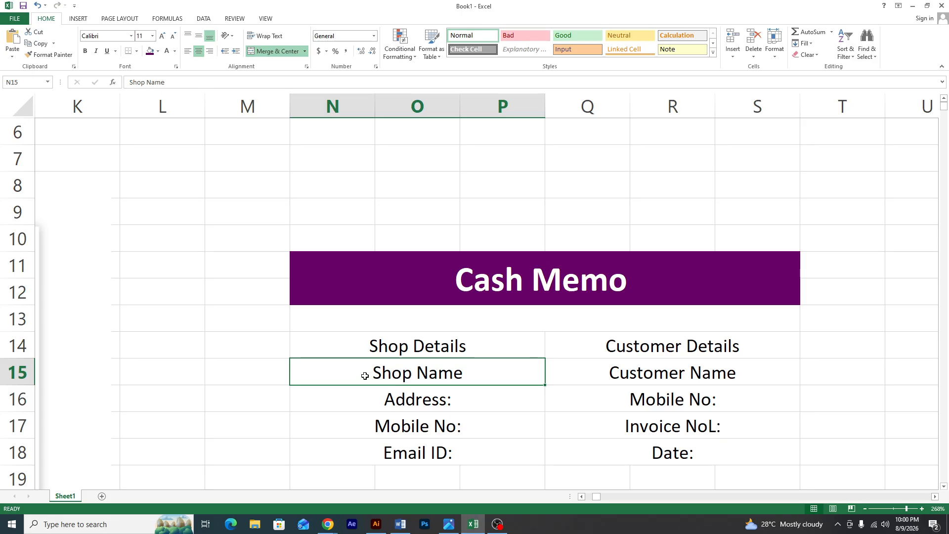
pyautogui.doubleClick(470, 374)
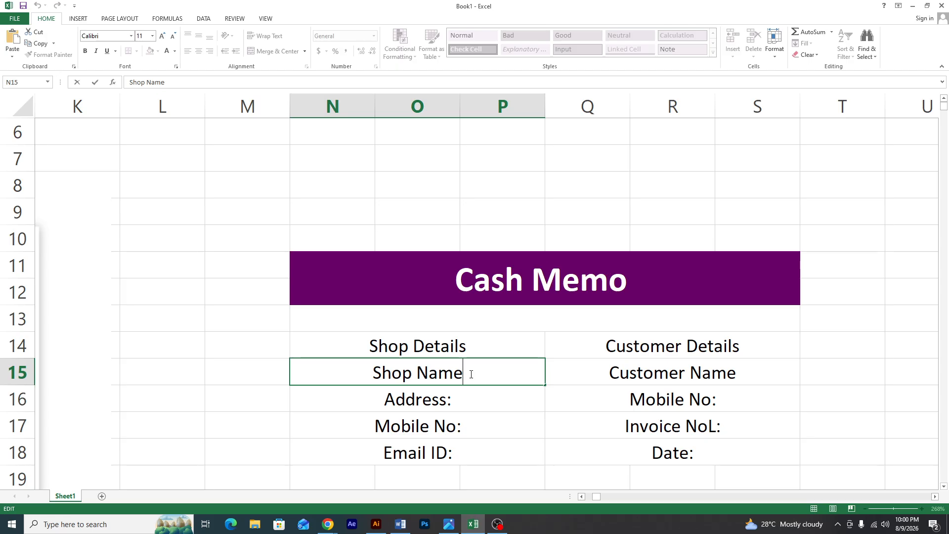
pyautogui.write(':')
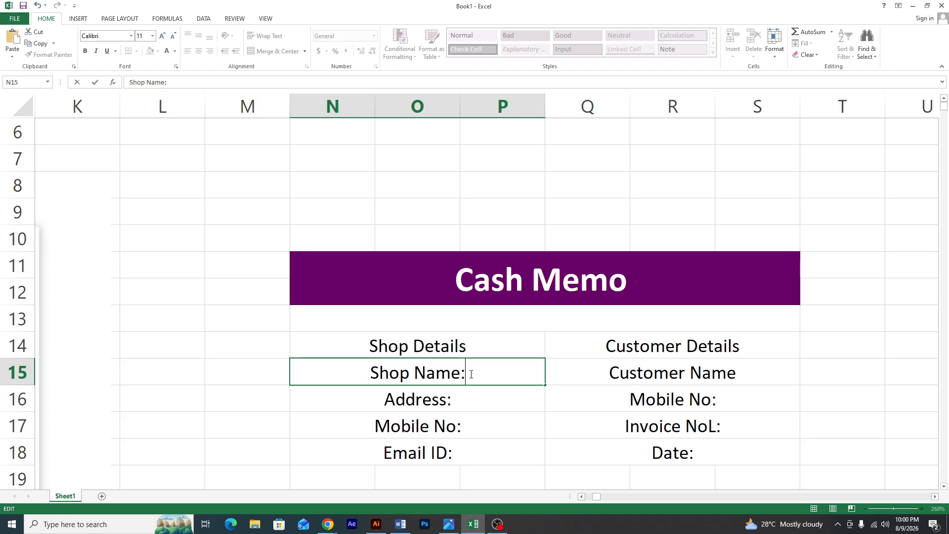
# Add a colon to the end of the Customer Name label in Q15
pyautogui.click(658, 375)
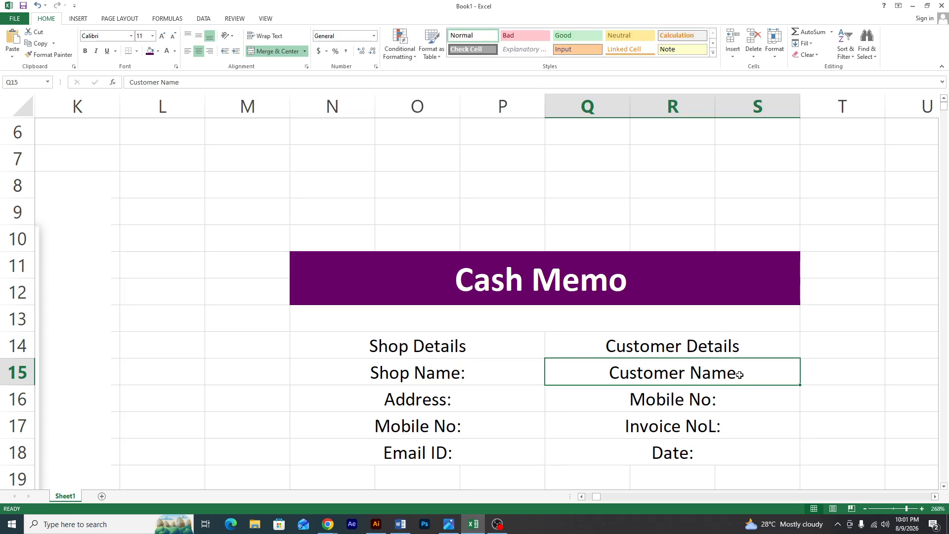
pyautogui.doubleClick(741, 375)
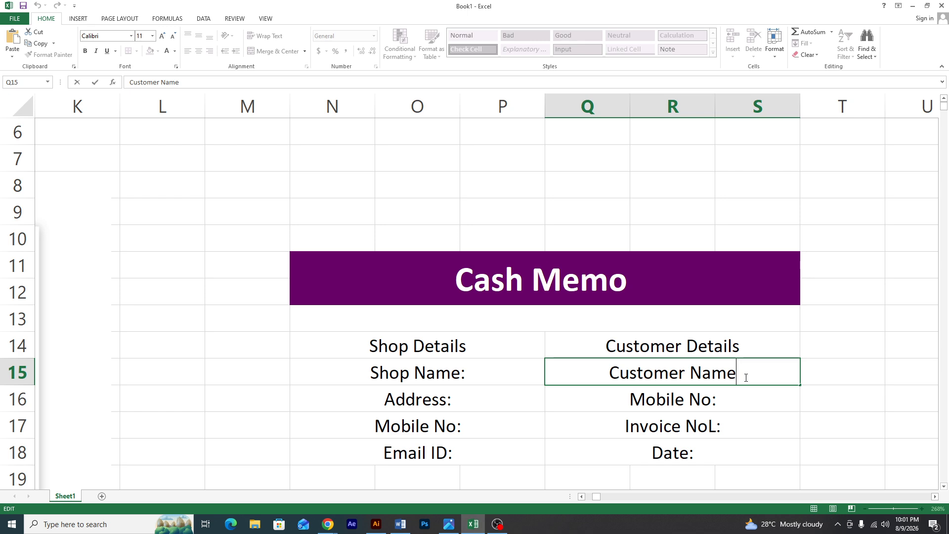
pyautogui.write(':')
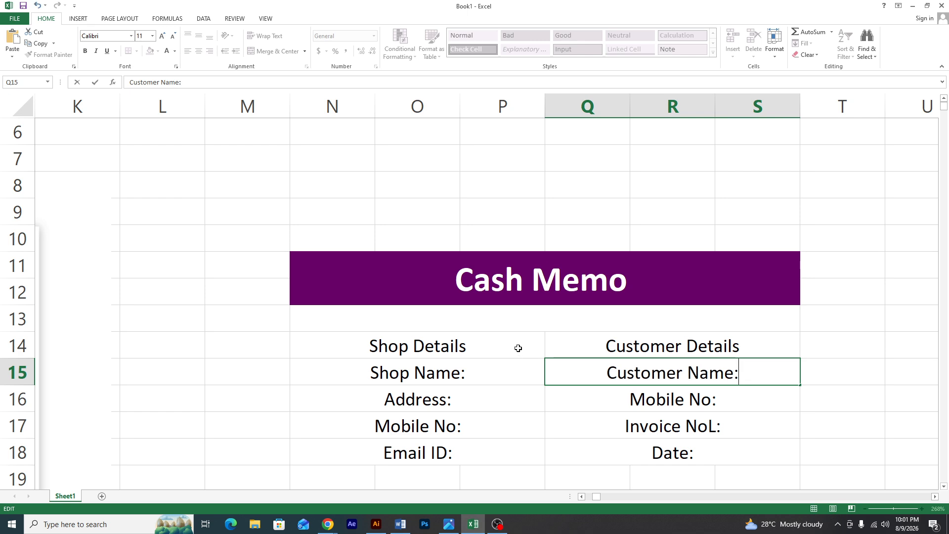
pyautogui.click(504, 398)
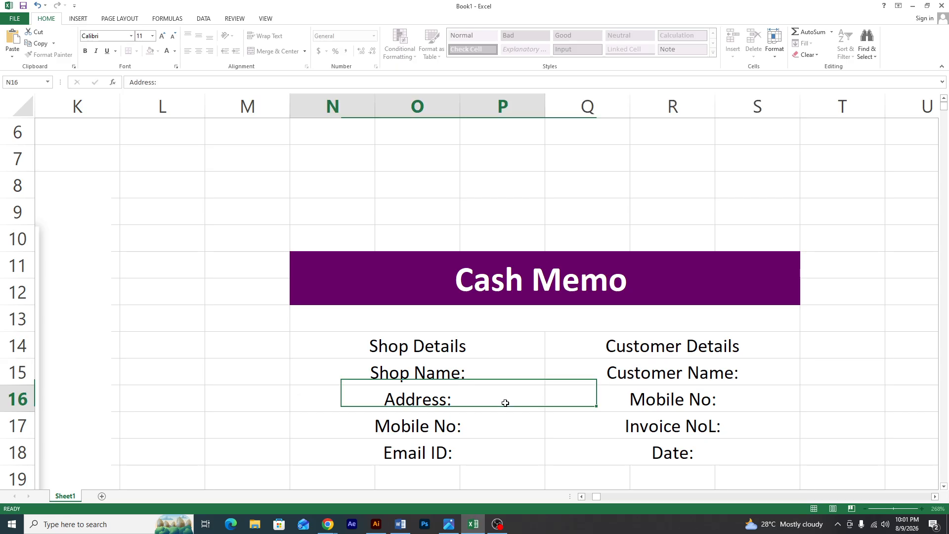
# Left-align the shop details in N14:P18 and the customer details in Q14:S18
pyautogui.keyDown('ctrl'); pyautogui.scroll(-3, 452, 381); pyautogui.keyUp('ctrl')
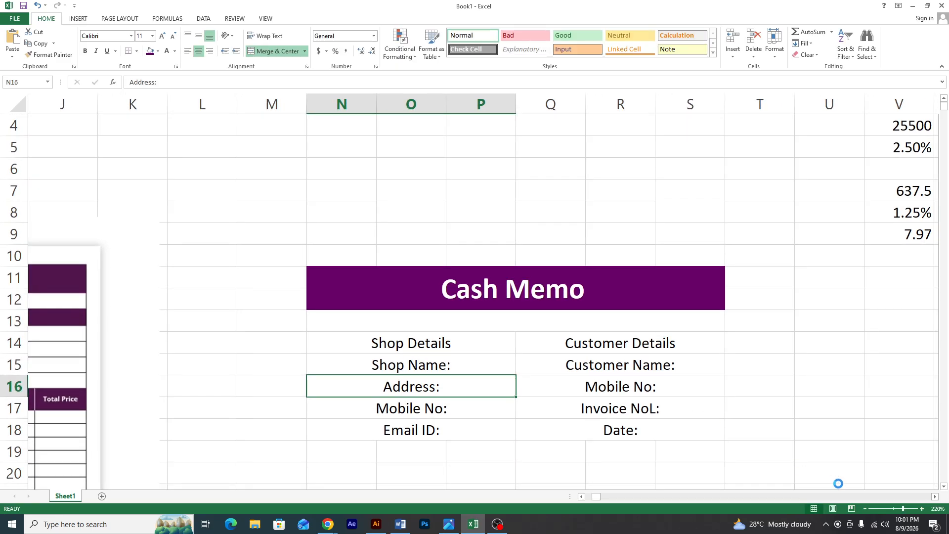
pyautogui.moveTo(903, 508); pyautogui.dragTo(894, 508)
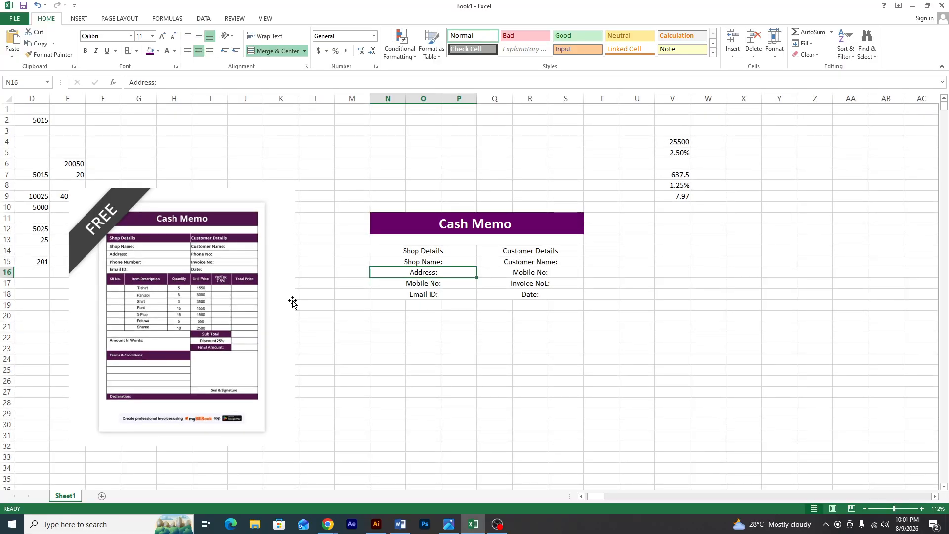
pyautogui.click(423, 252)
pyautogui.moveTo(425, 256); pyautogui.dragTo(430, 293)
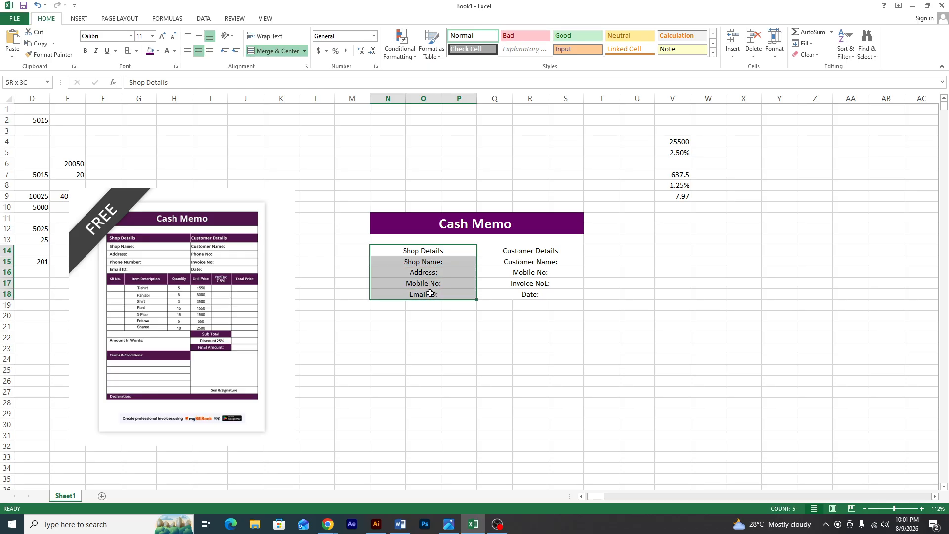
pyautogui.click(187, 52)
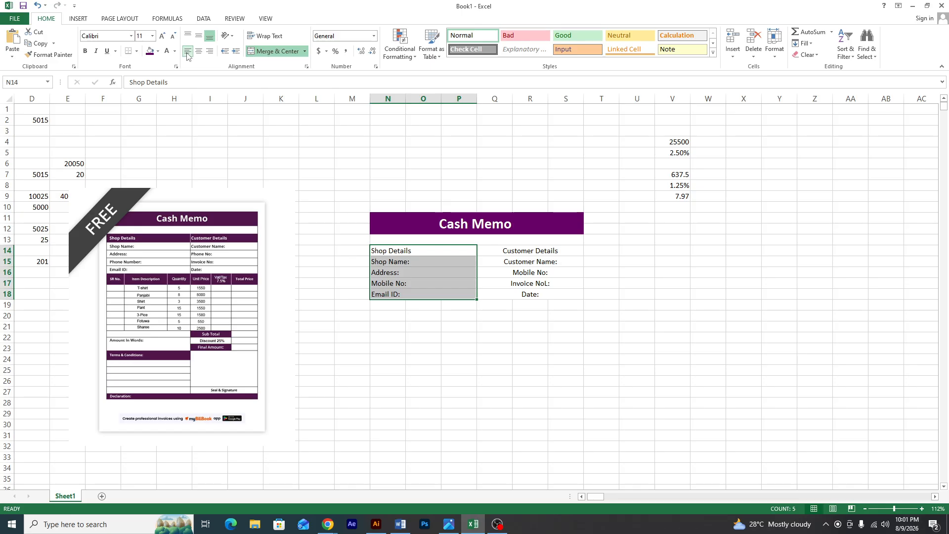
pyautogui.moveTo(534, 250); pyautogui.dragTo(538, 293)
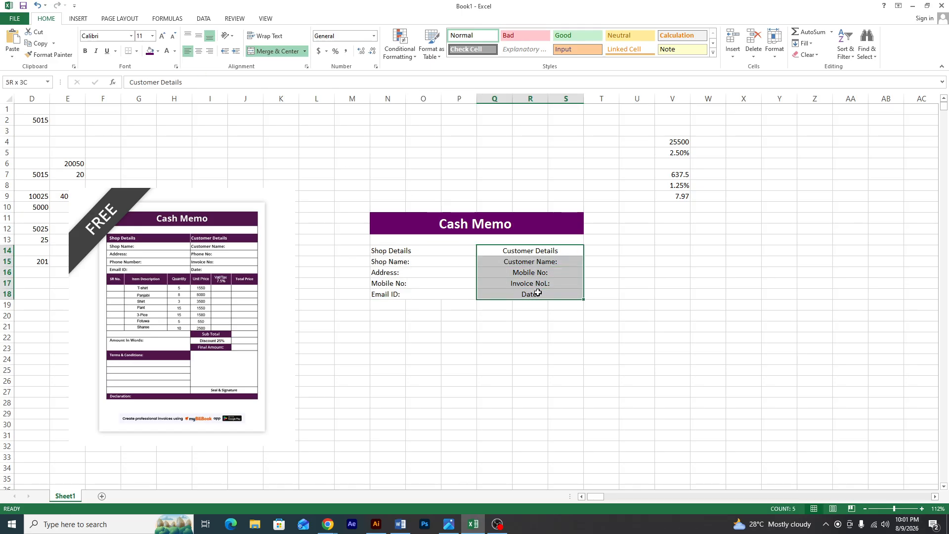
pyautogui.click(186, 52)
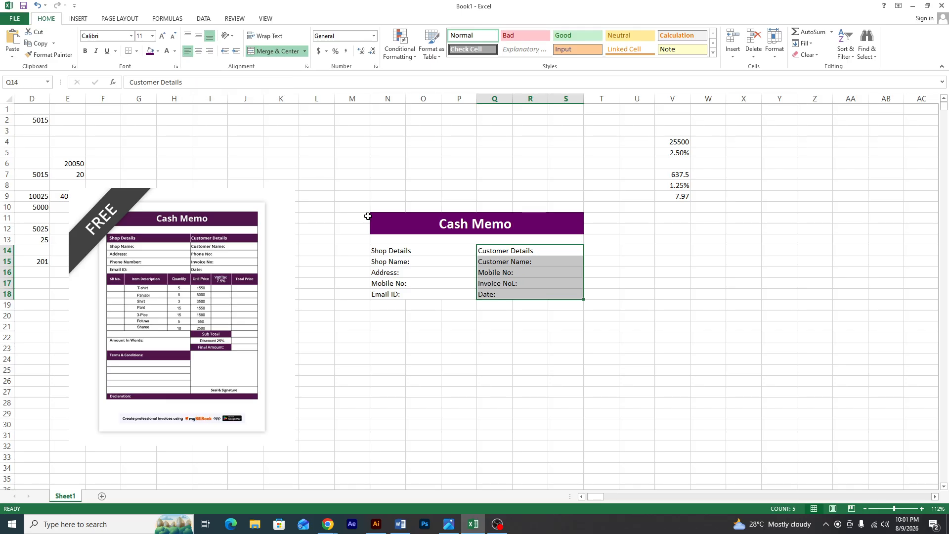
# Format the Shop Details and Customer Details headings in row 14 with purple fill and bold white text
pyautogui.moveTo(391, 251); pyautogui.dragTo(500, 250)
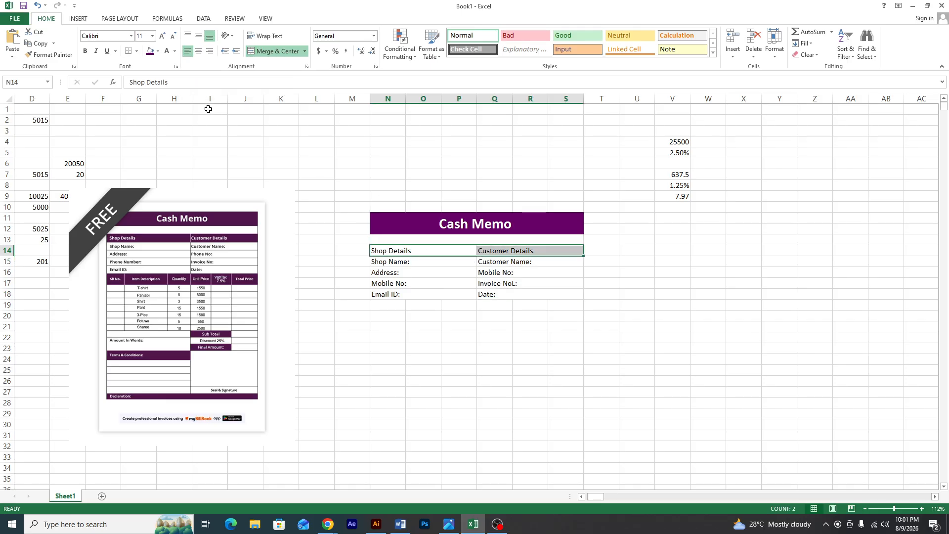
pyautogui.click(150, 51)
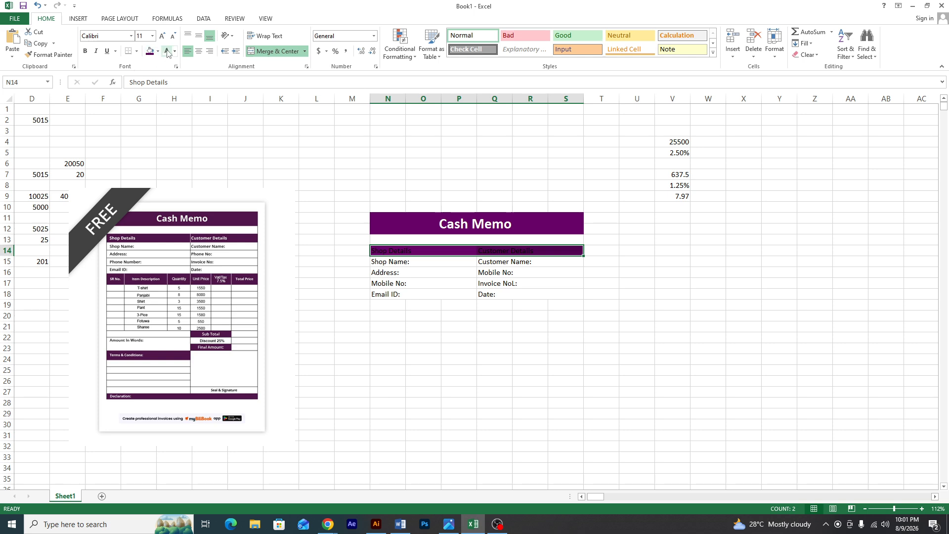
pyautogui.click(167, 51)
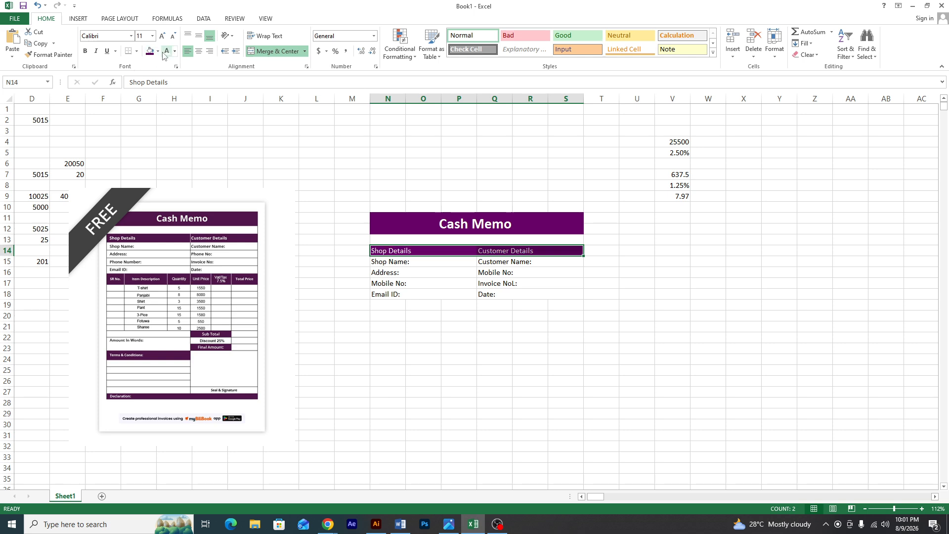
pyautogui.click(86, 52)
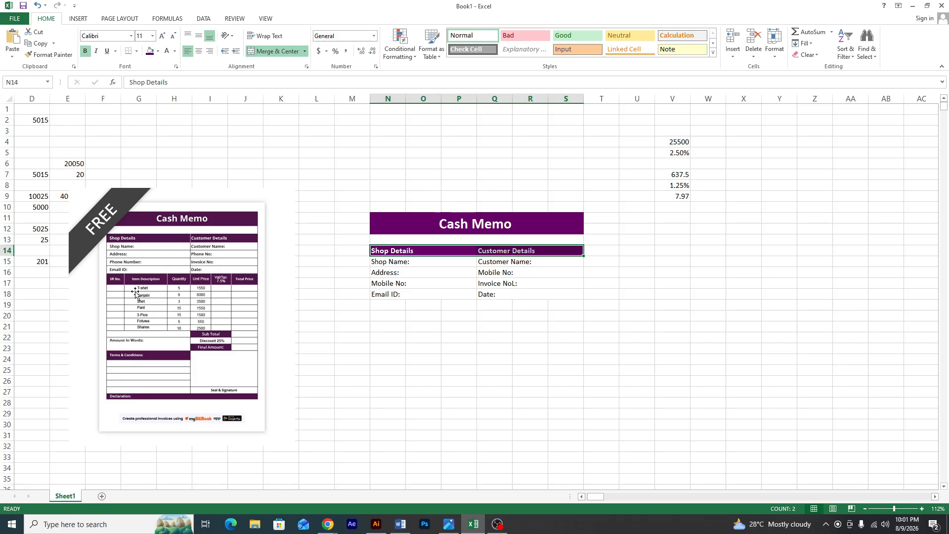
# Enter the column heading Sl No in N19 below the Email ID label
pyautogui.click(388, 308)
pyautogui.write('S')
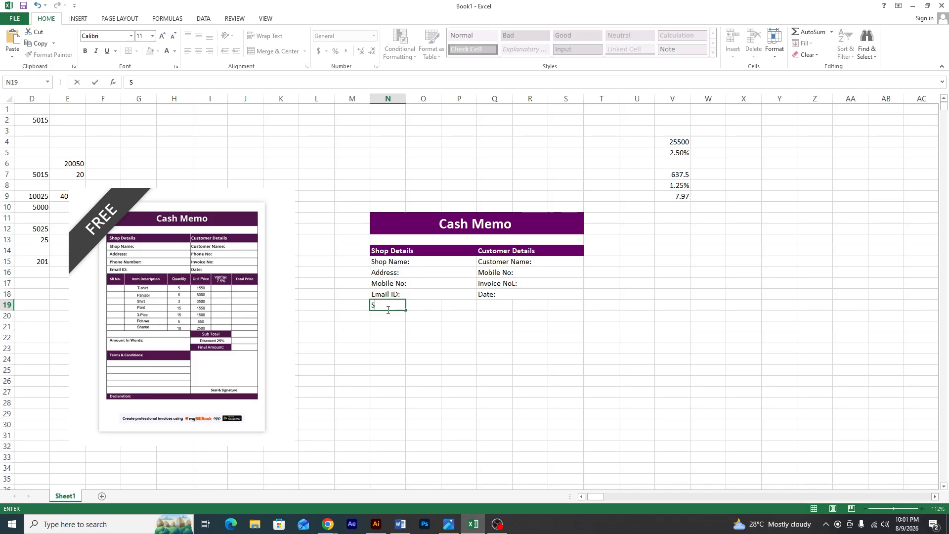
pyautogui.write('l No')
pyautogui.press('Tab')
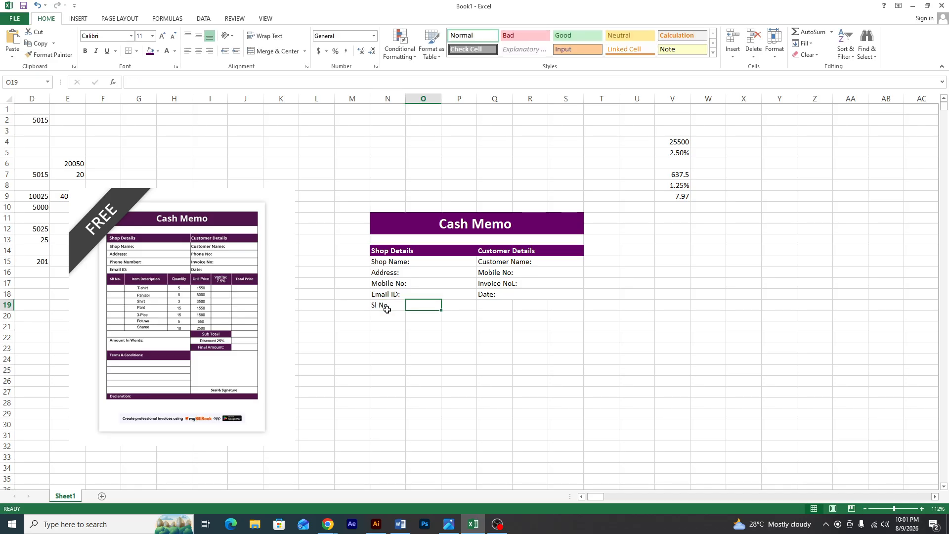
# Move the reference Cash Memo picture closer to the memo being built and enter the heading Item Description in O19
pyautogui.click(900, 509)
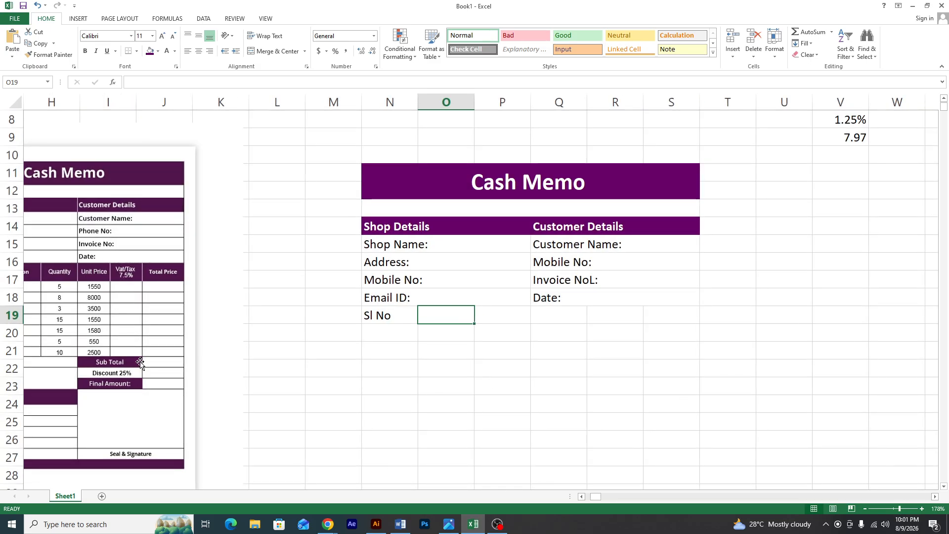
pyautogui.moveTo(117, 351); pyautogui.dragTo(222, 344)
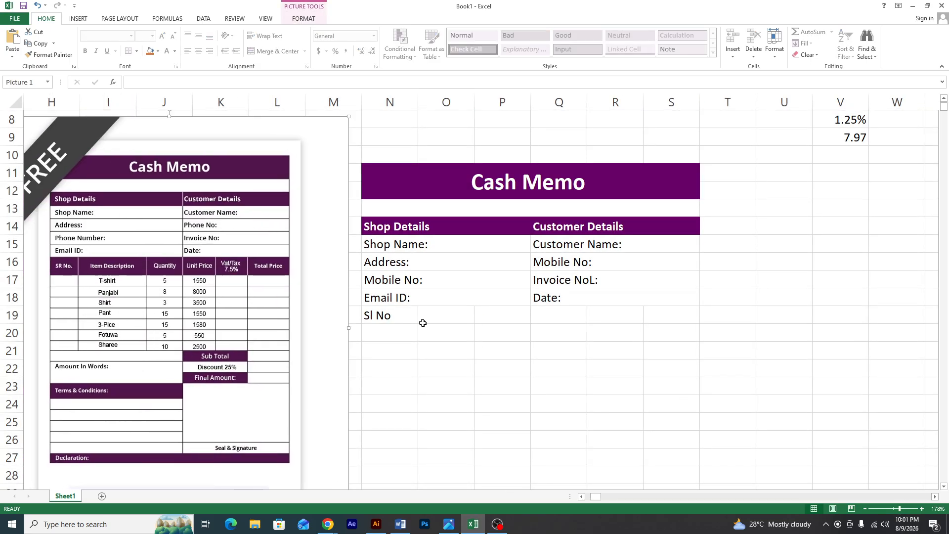
pyautogui.click(441, 316)
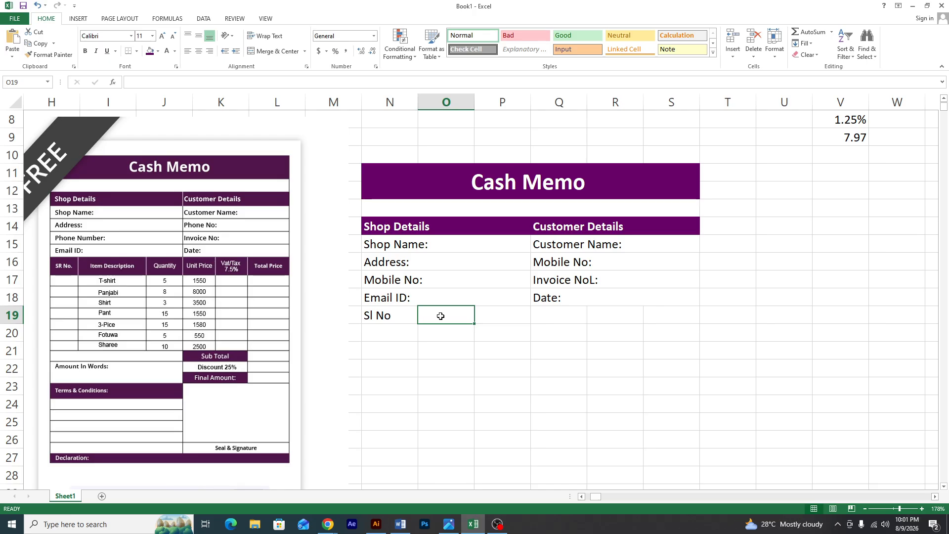
pyautogui.write('It')
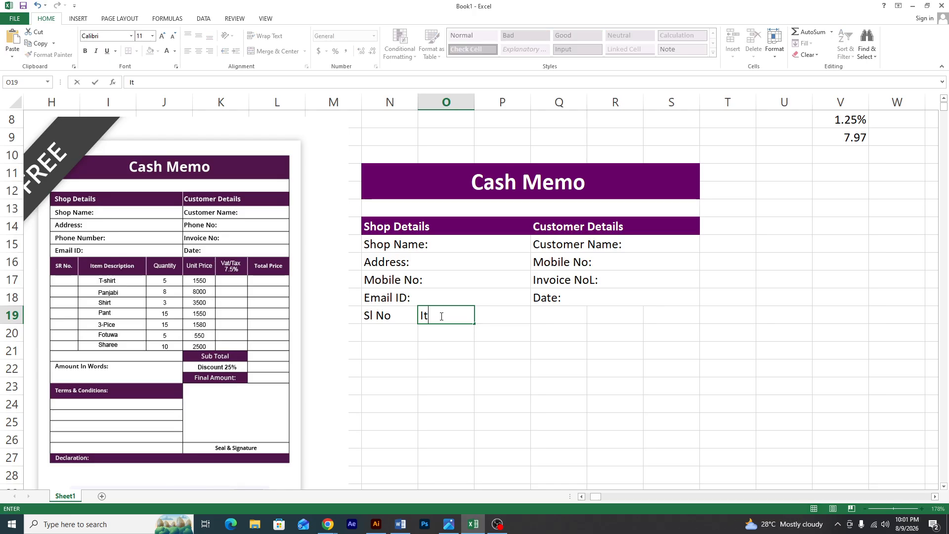
pyautogui.write('em Des')
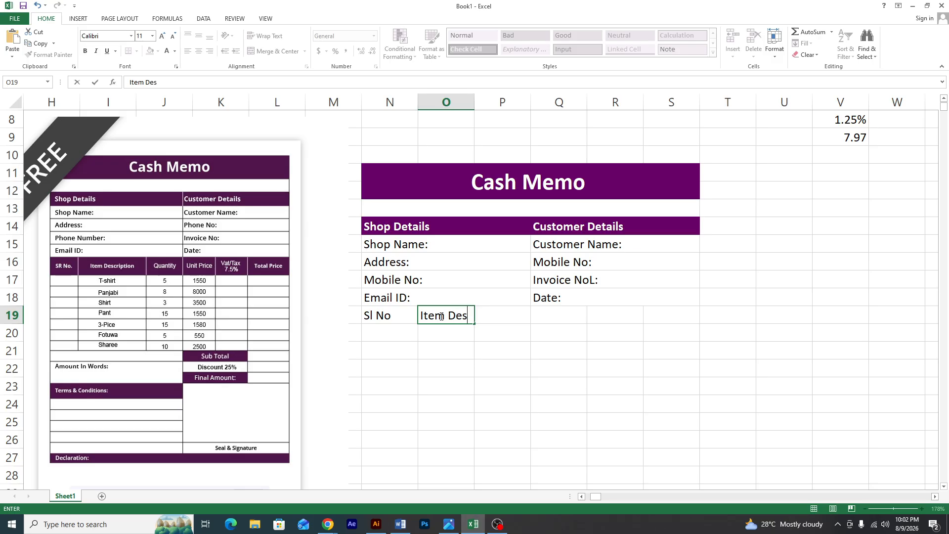
pyautogui.write('cription')
pyautogui.click(538, 393)
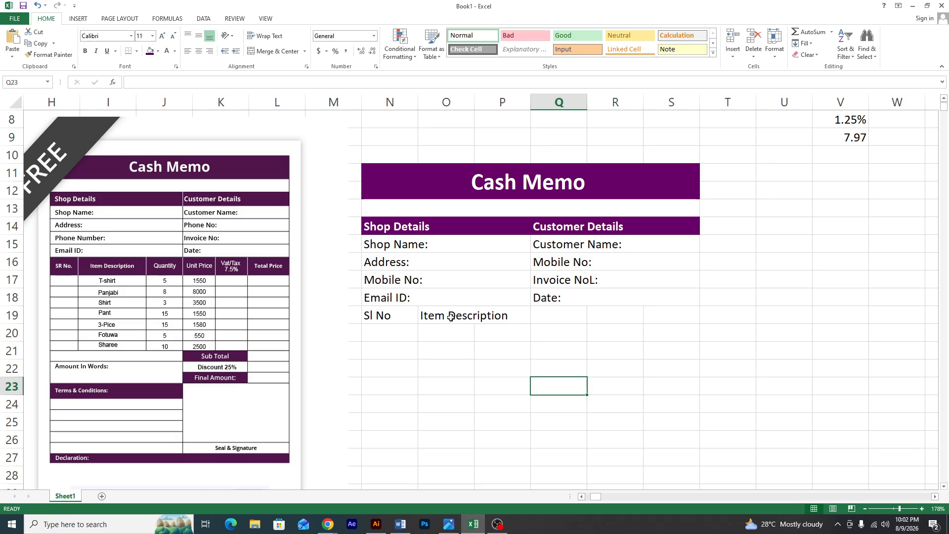
pyautogui.click(433, 317)
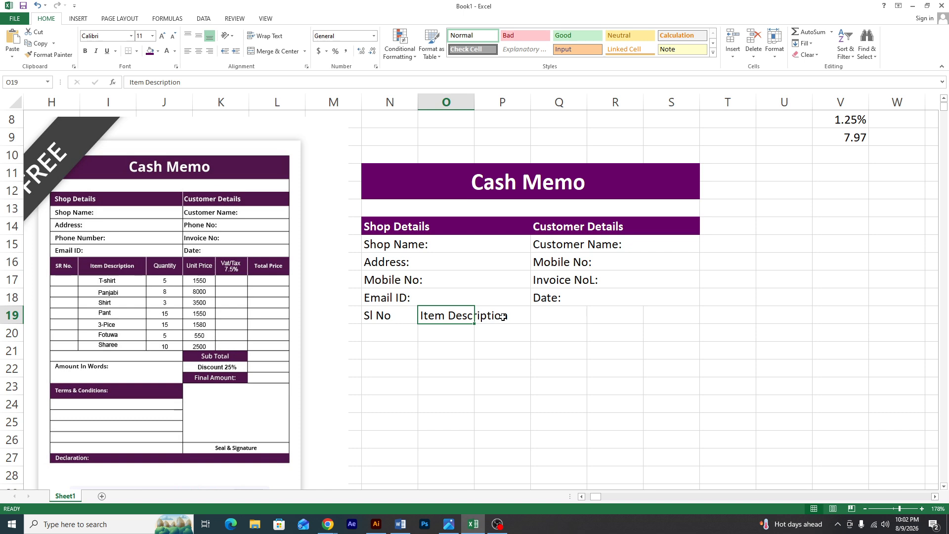
pyautogui.click(527, 405)
# Switch to Word, widen the table's third column and make its sixth row taller, and return to the Excel workbook
pyautogui.click(402, 525)
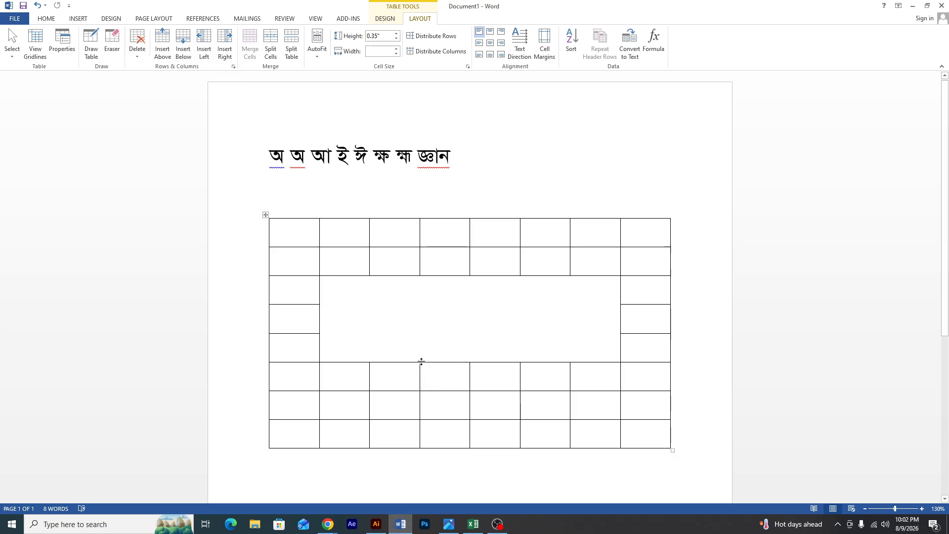
pyautogui.moveTo(419, 377); pyautogui.dragTo(449, 377)
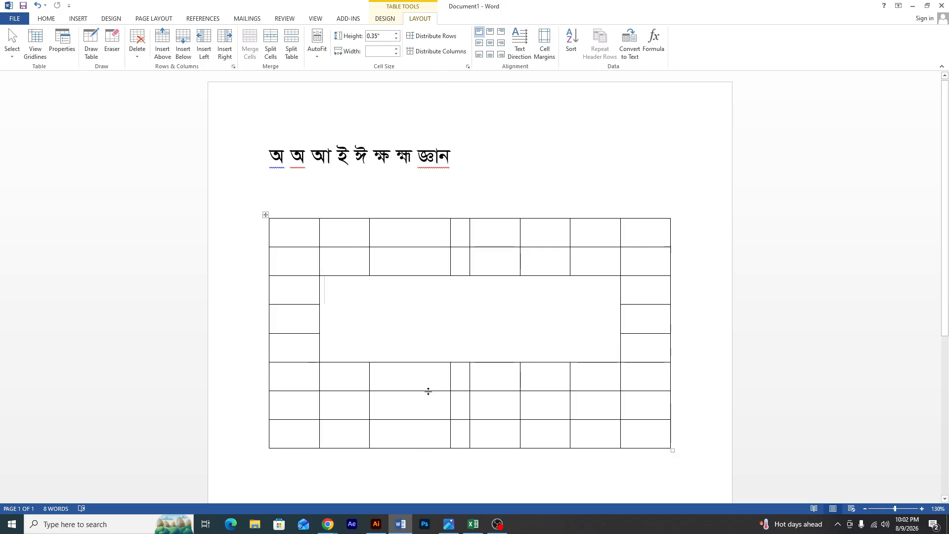
pyautogui.moveTo(428, 390); pyautogui.dragTo(435, 434)
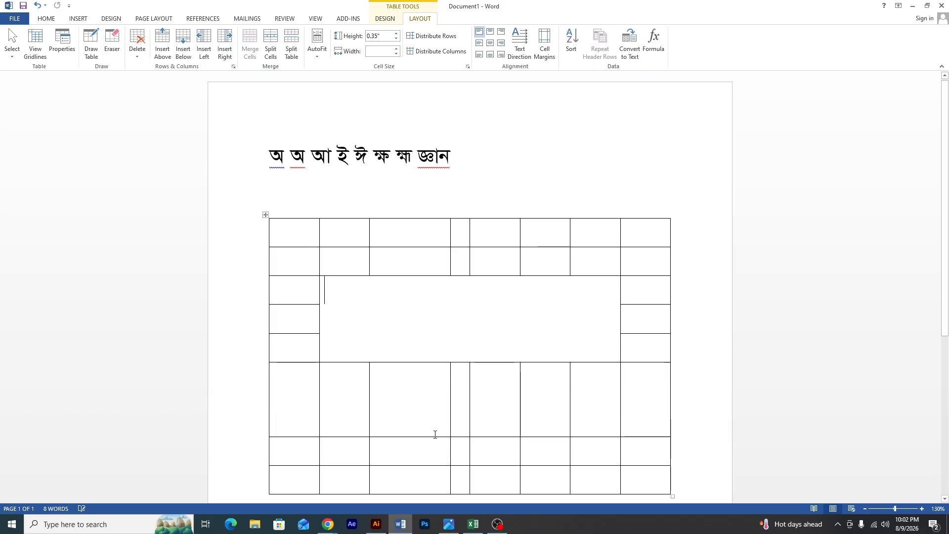
pyautogui.click(473, 524)
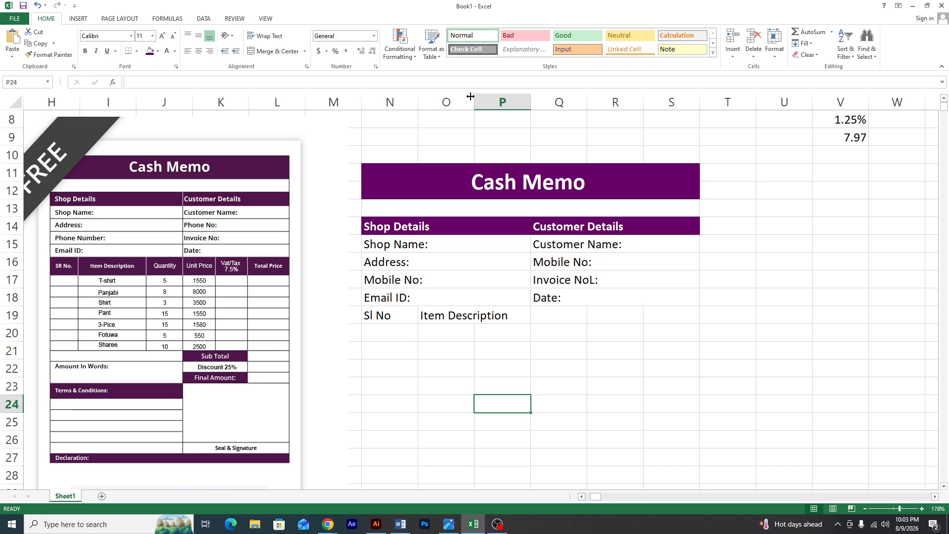
# Widen column O for the Item Description heading, and try a taller row 18 before undoing the row height change
pyautogui.moveTo(474, 100); pyautogui.dragTo(530, 105)
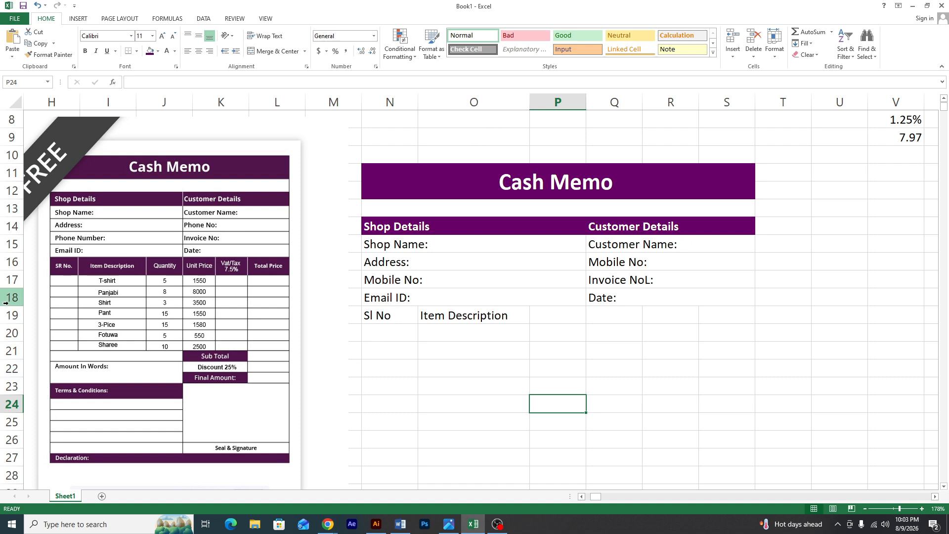
pyautogui.moveTo(10, 305); pyautogui.dragTo(15, 364)
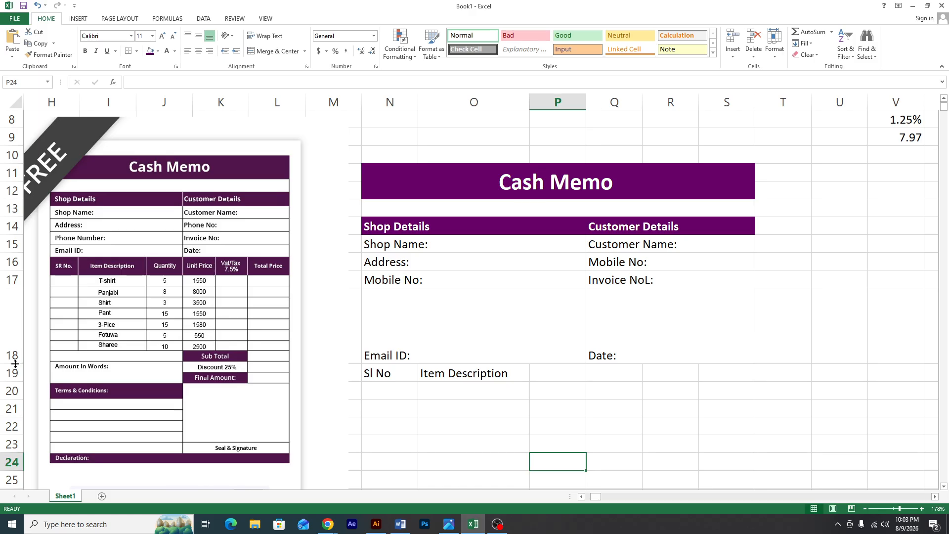
pyautogui.hotkey('ctrl', 'z')
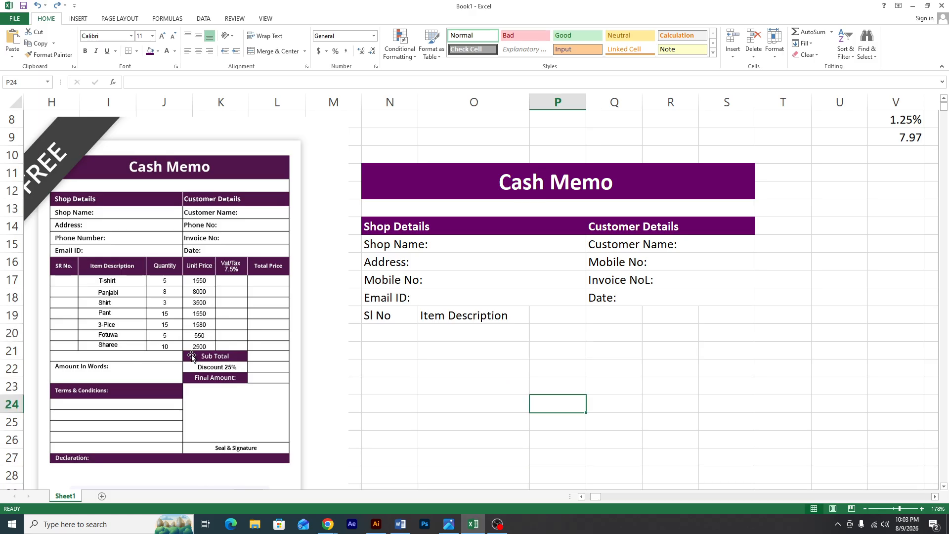
# Enter the column headings Quantity in P19, Unit Price in Q19 and Vat/Tax in R19
pyautogui.click(565, 316)
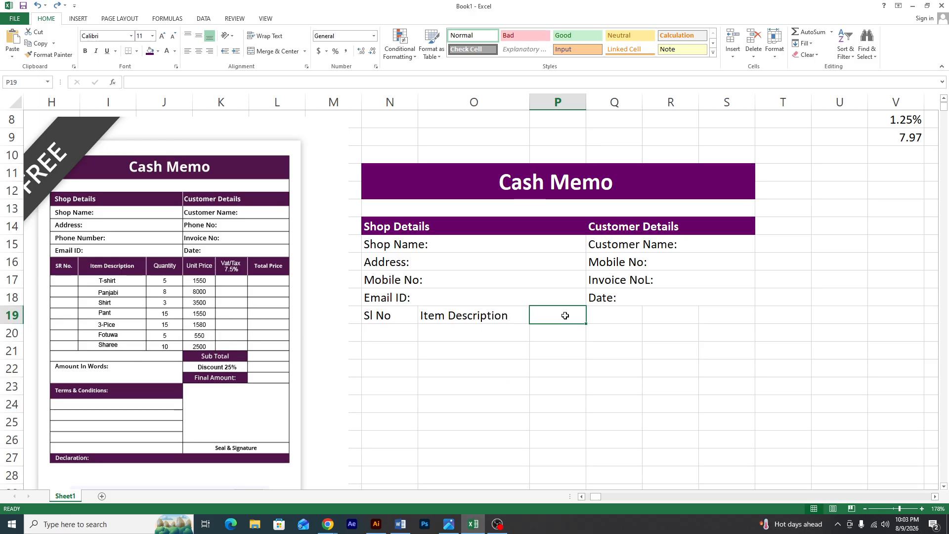
pyautogui.write('Q')
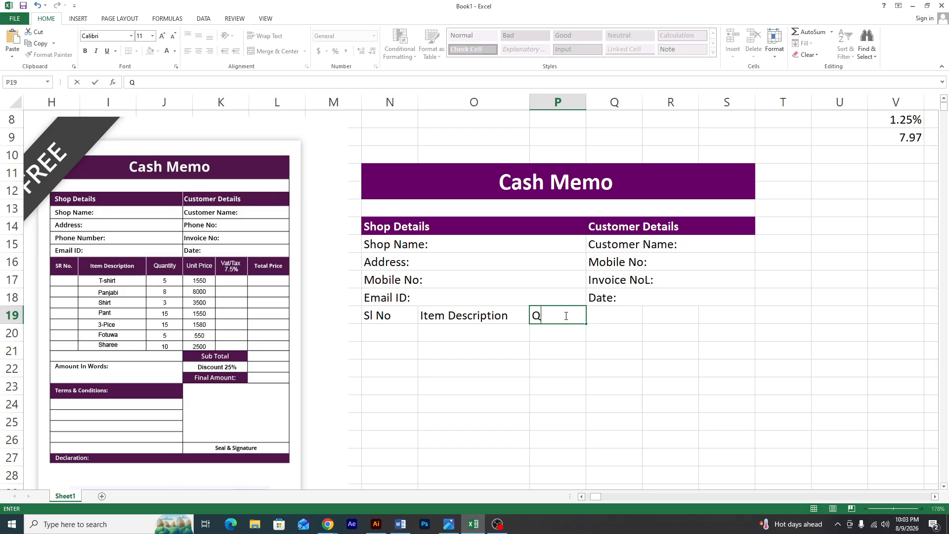
pyautogui.write('uantity')
pyautogui.press('Tab')
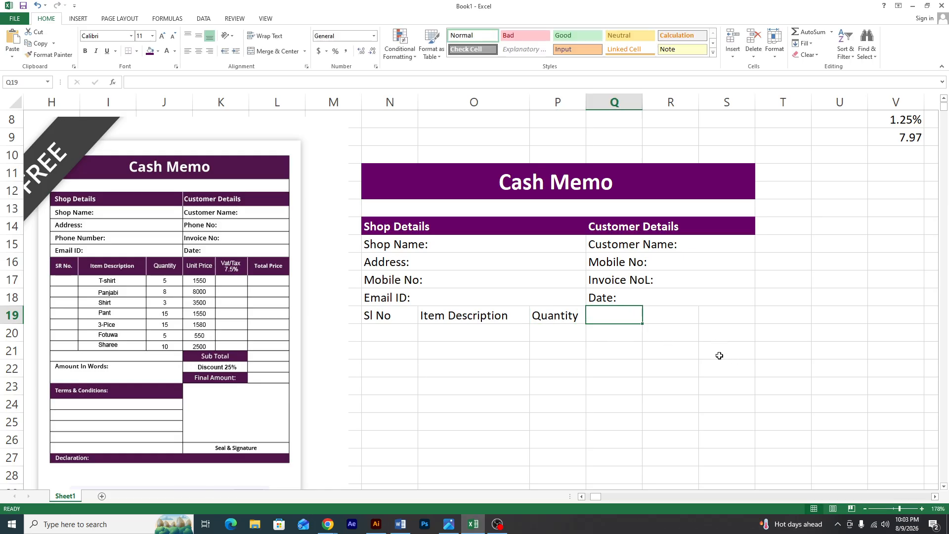
pyautogui.write('Uni')
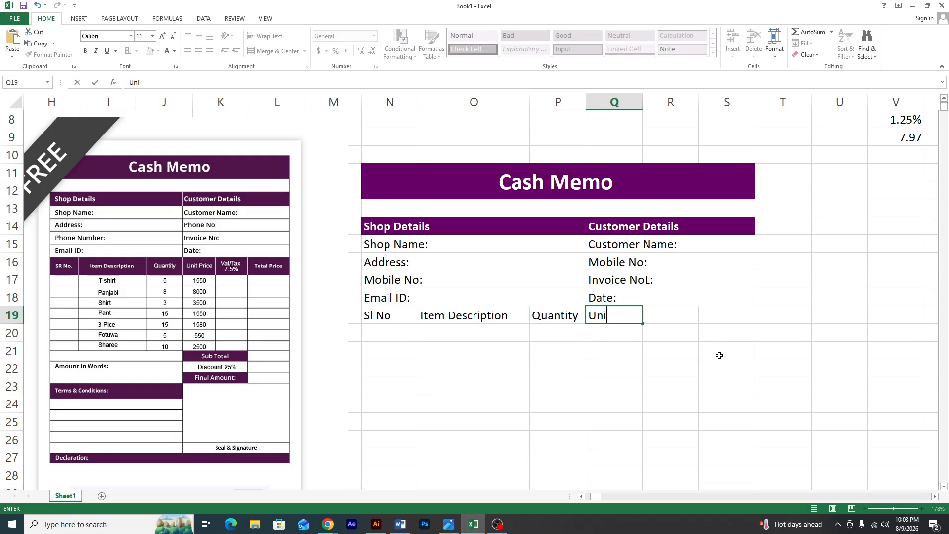
pyautogui.write('t Price')
pyautogui.press('Tab')
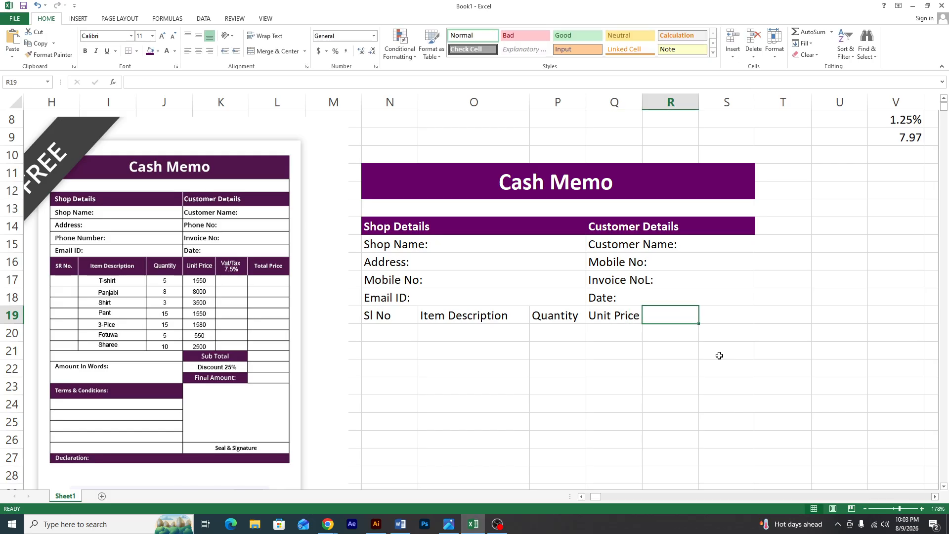
pyautogui.write('Vat/')
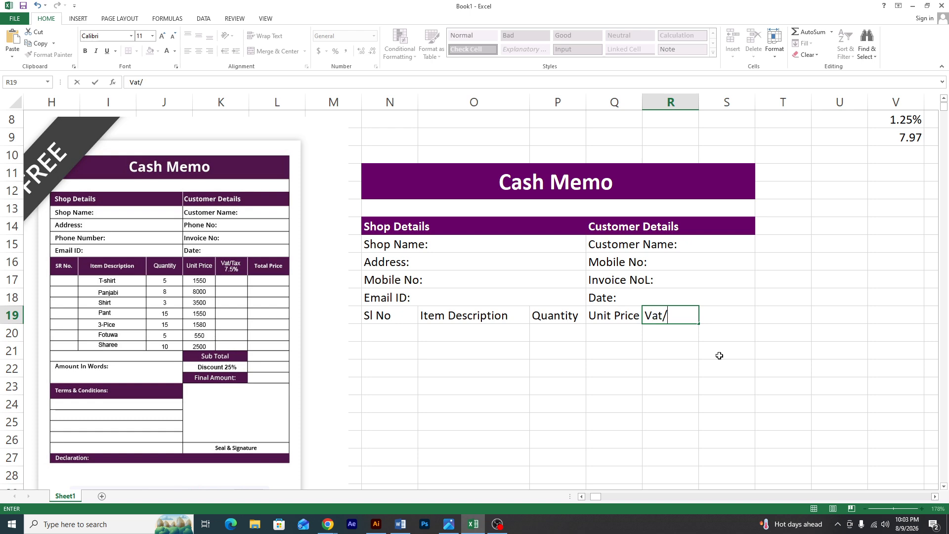
pyautogui.write('Tax')
# Switch to the Word document and set the font of the whole table to Calibri
pyautogui.click(400, 524)
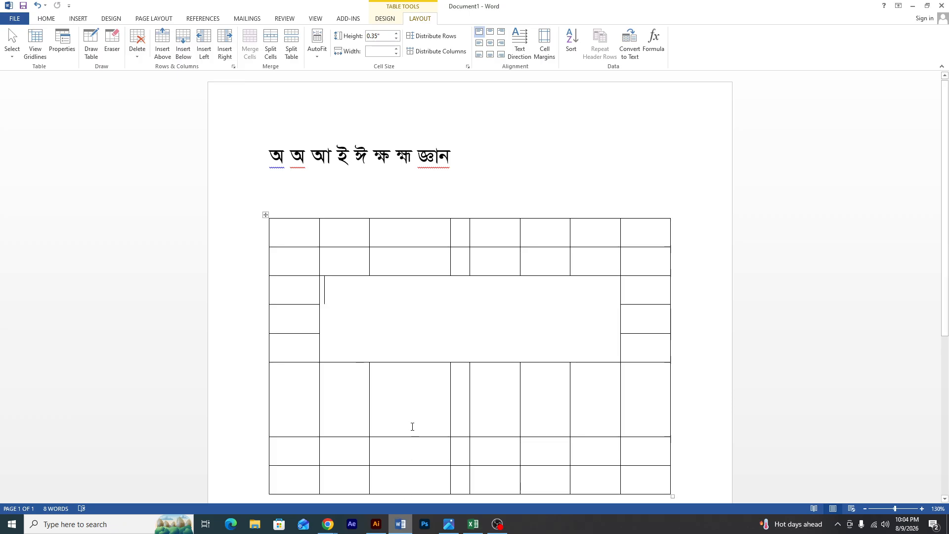
pyautogui.click(348, 266)
pyautogui.write('াধ')
pyautogui.press('BackSpace')
pyautogui.press('BackSpace')
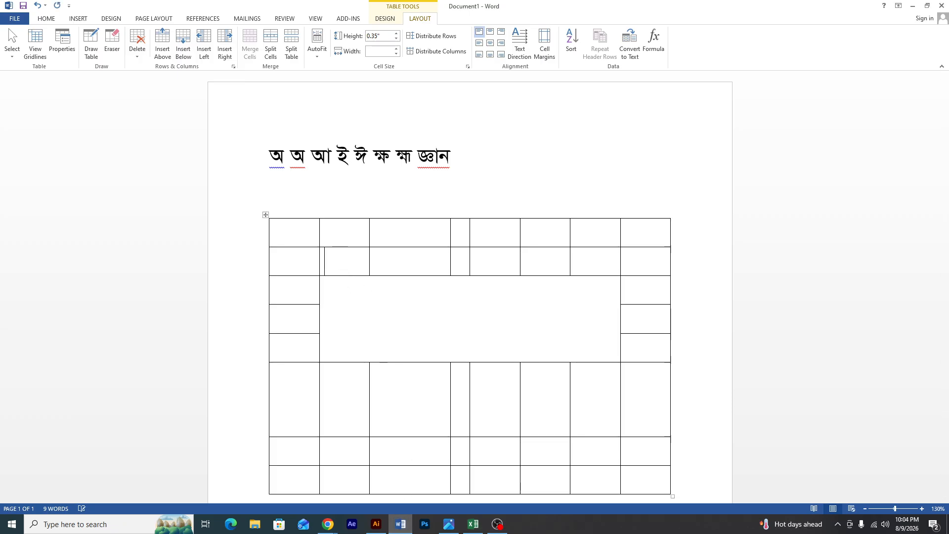
pyautogui.click(266, 214)
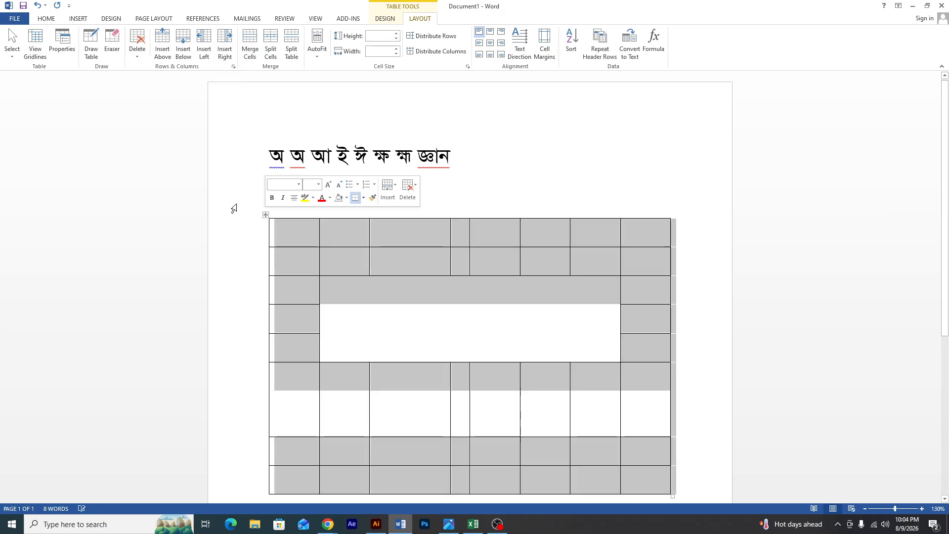
pyautogui.click(46, 18)
pyautogui.click(122, 36)
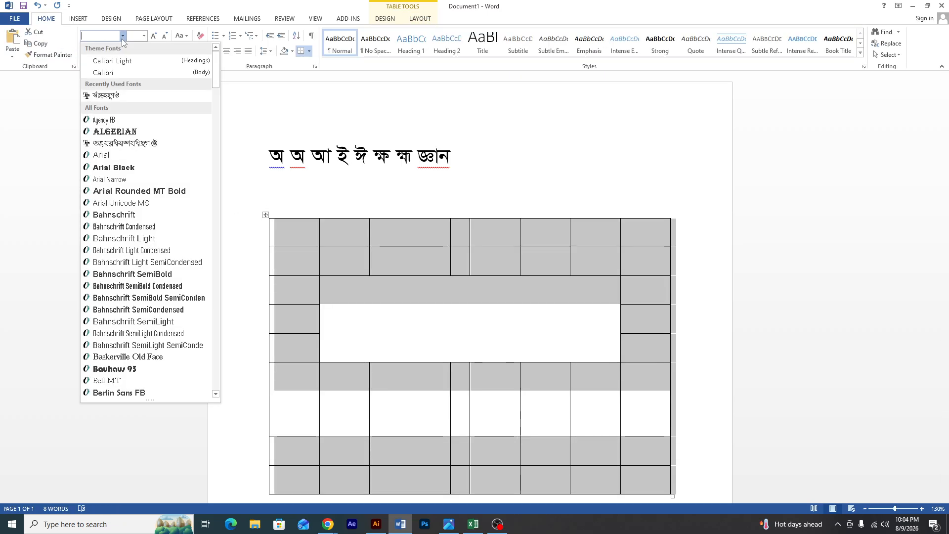
pyautogui.click(204, 172)
pyautogui.click(266, 214)
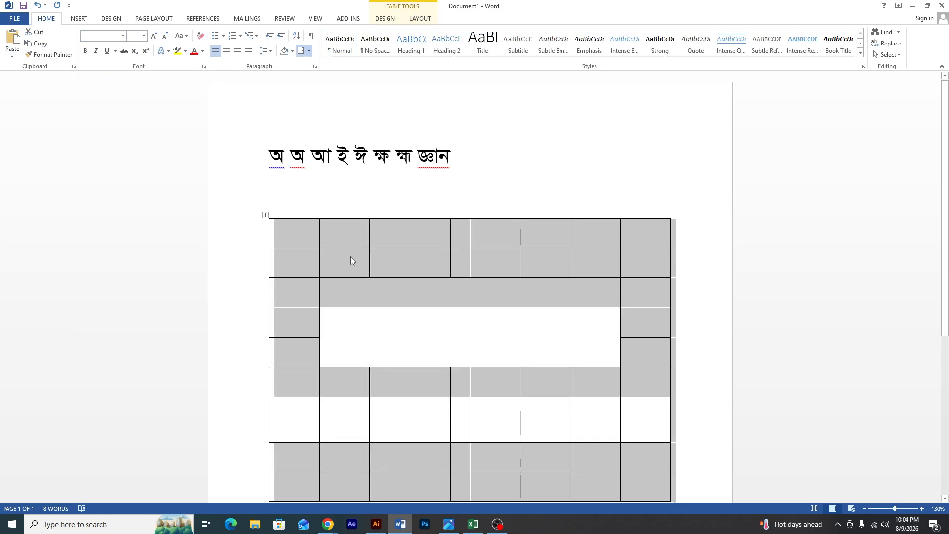
# Enter Vat/tax with 7.5% on a second line in the second cell of the table's first row
pyautogui.click(349, 236)
pyautogui.write('vat')
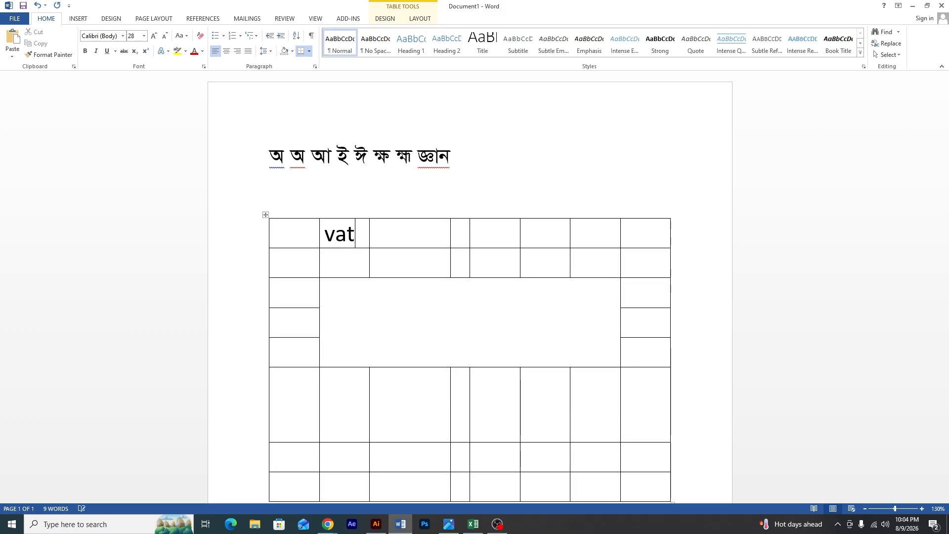
pyautogui.write('/ta')
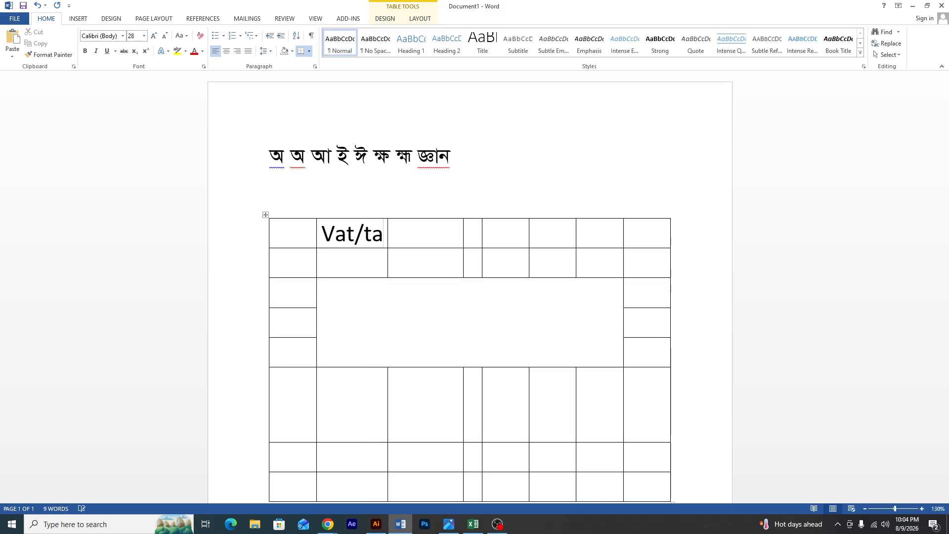
pyautogui.write('x')
pyautogui.press('Return')
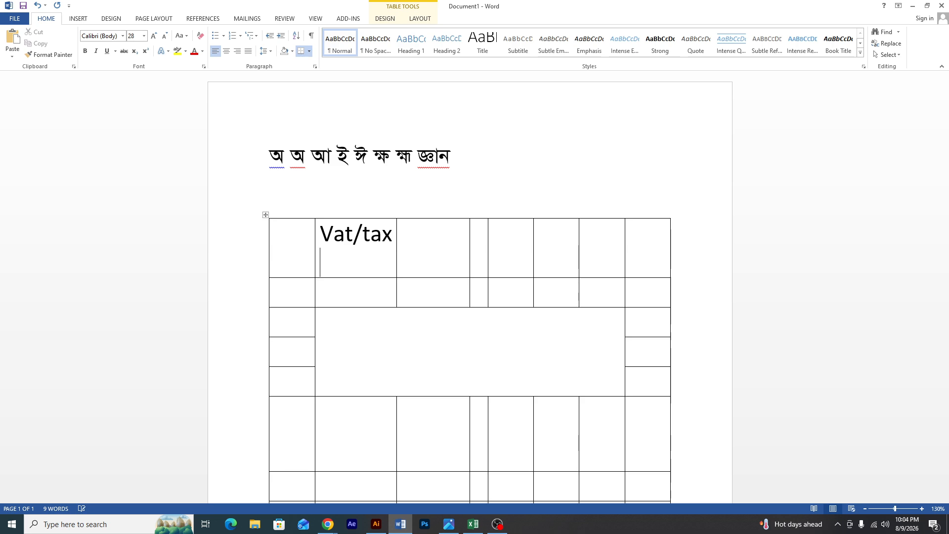
pyautogui.write('7.5%')
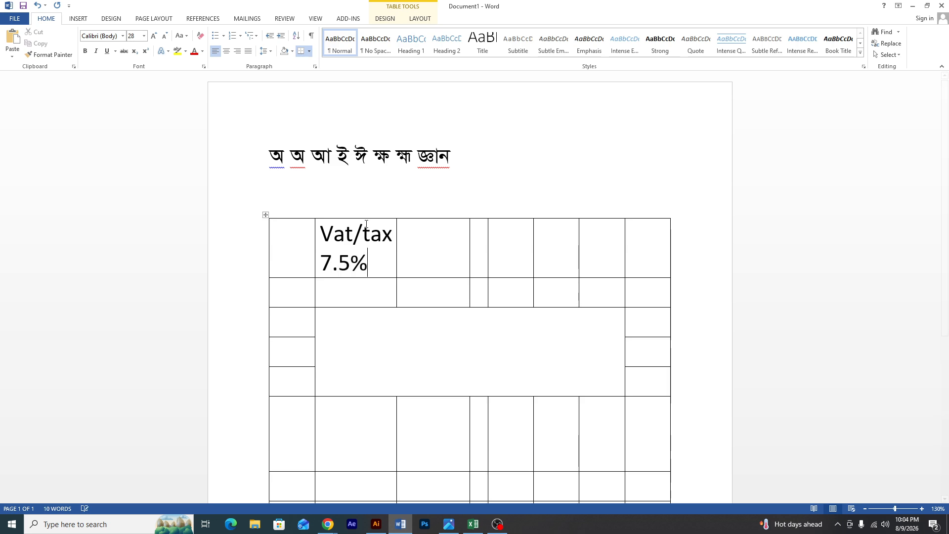
pyautogui.click(410, 316)
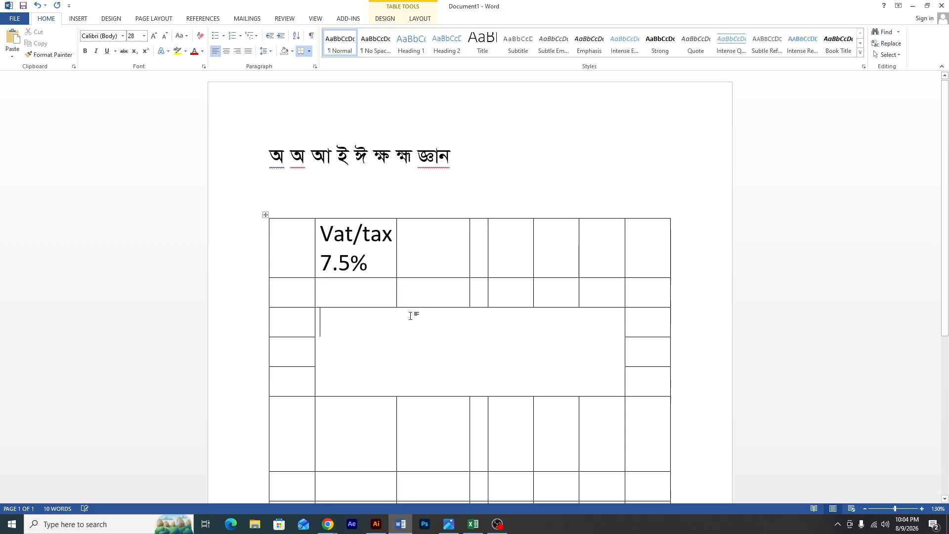
# Return to the Excel workbook and add 7.5% on a second line below Vat/Tax inside cell R19
pyautogui.click(478, 520)
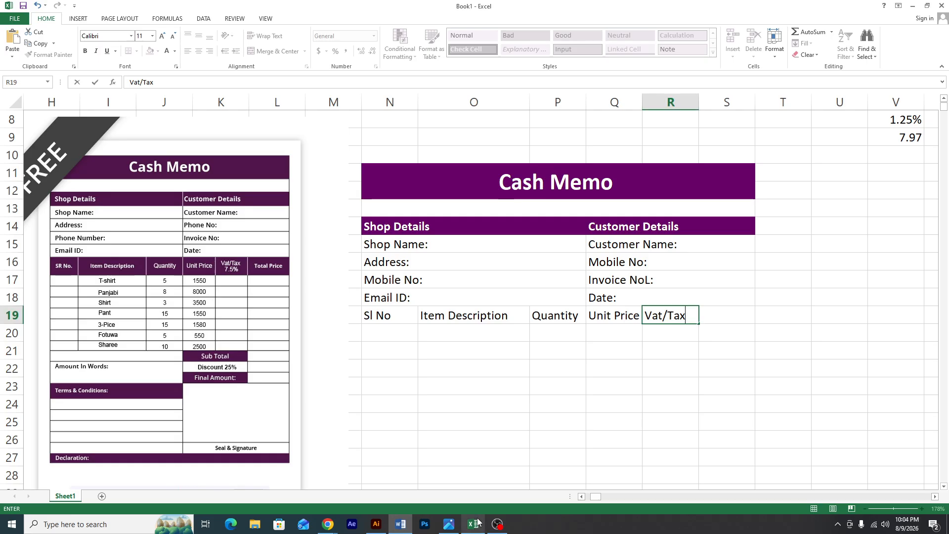
pyautogui.click(697, 323)
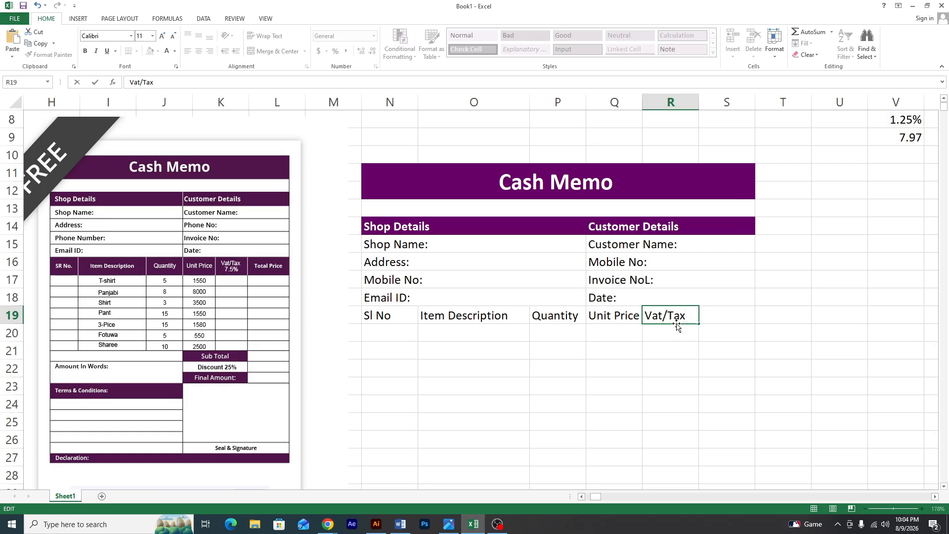
pyautogui.hotkey('alt', 'Return')
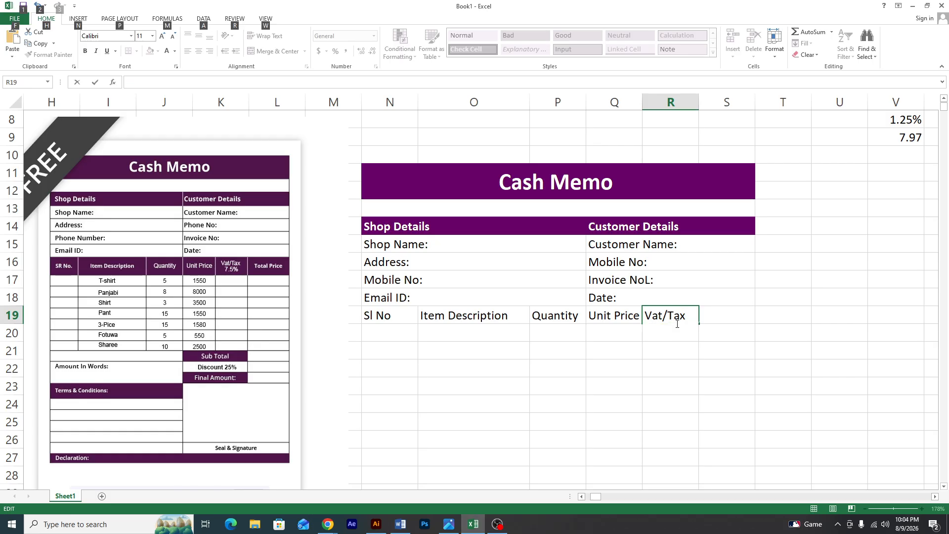
pyautogui.write('7.5')
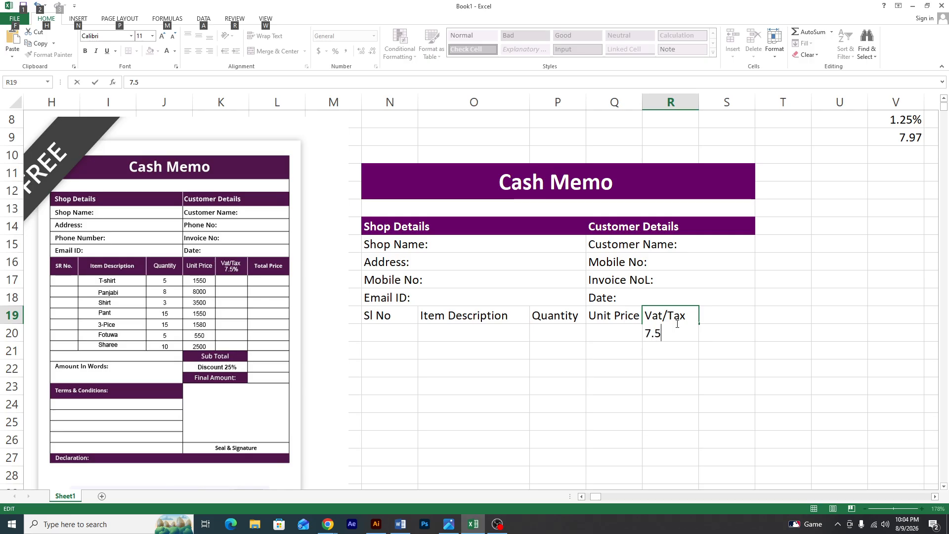
pyautogui.write('%')
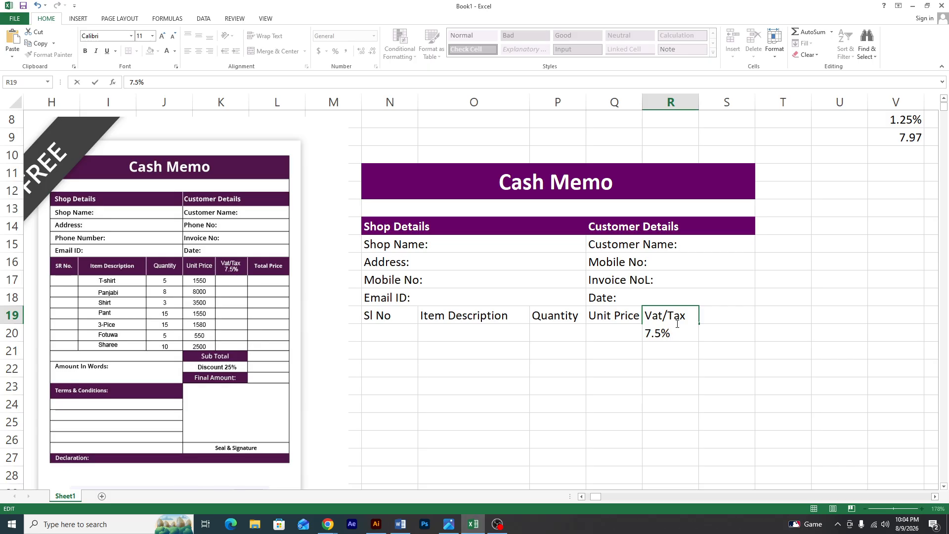
pyautogui.press('Tab')
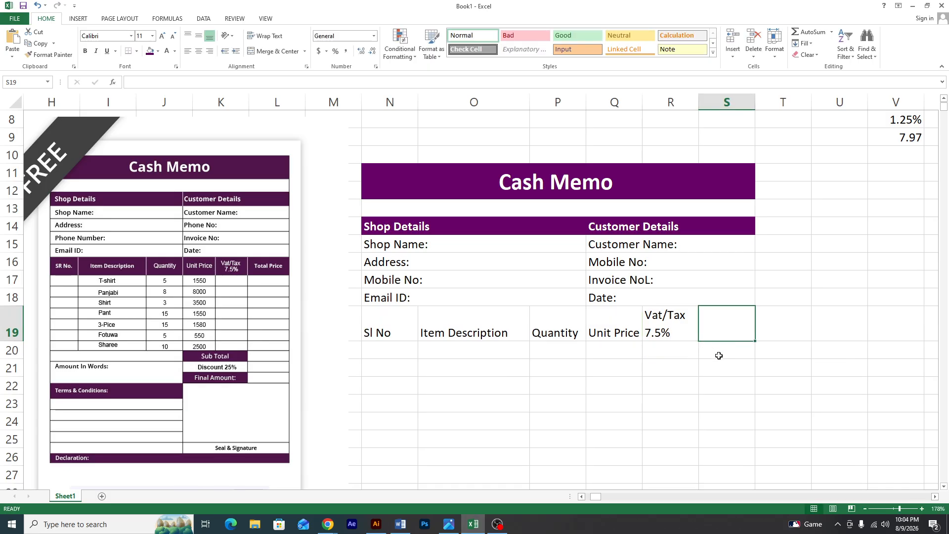
# Enter the column heading Total Price in S19
pyautogui.write('To')
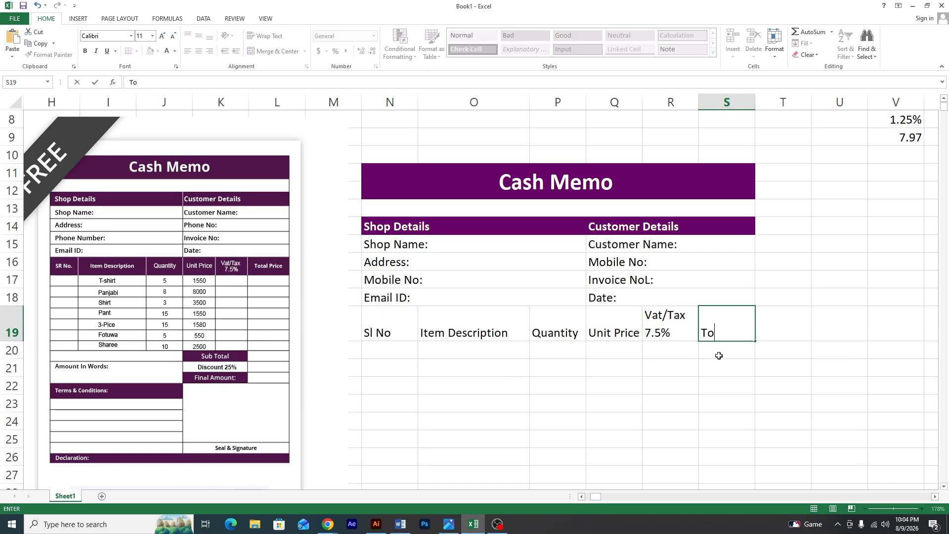
pyautogui.write('tal Price')
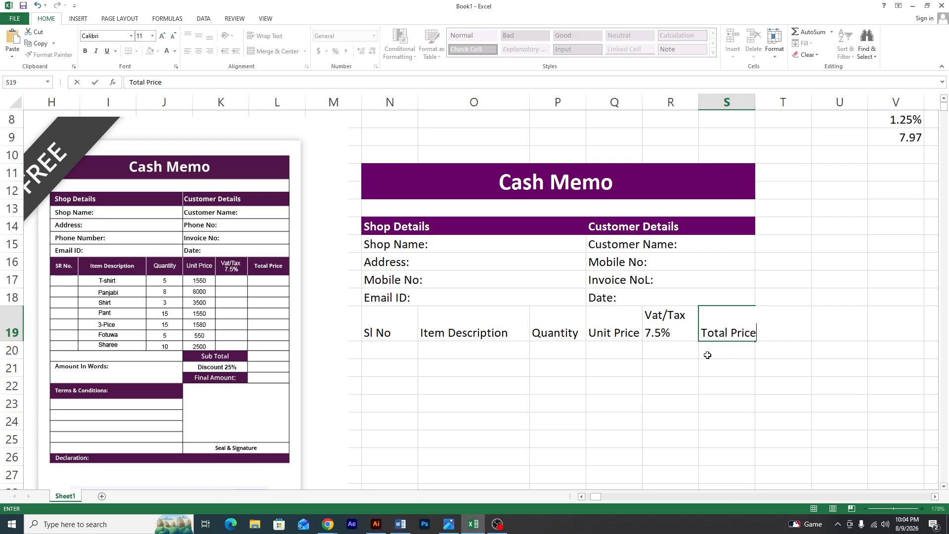
pyautogui.click(707, 356)
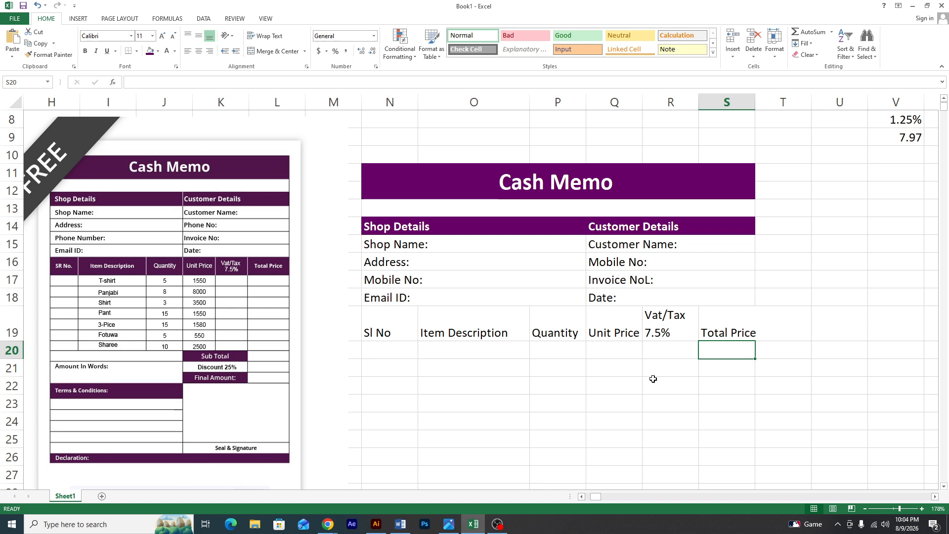
# Format the item table headings in N19:S19 with purple fill and bold white text
pyautogui.moveTo(387, 316); pyautogui.dragTo(731, 335)
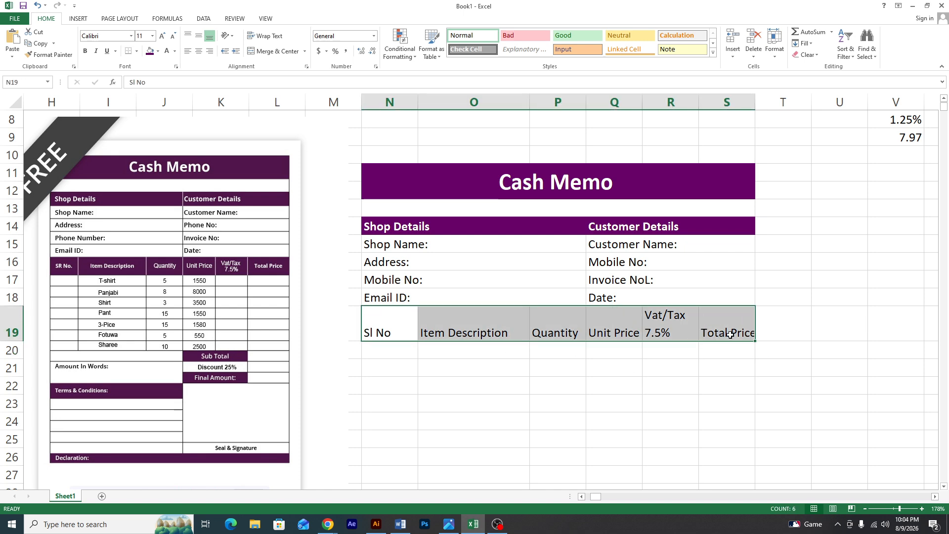
pyautogui.click(148, 52)
pyautogui.click(167, 51)
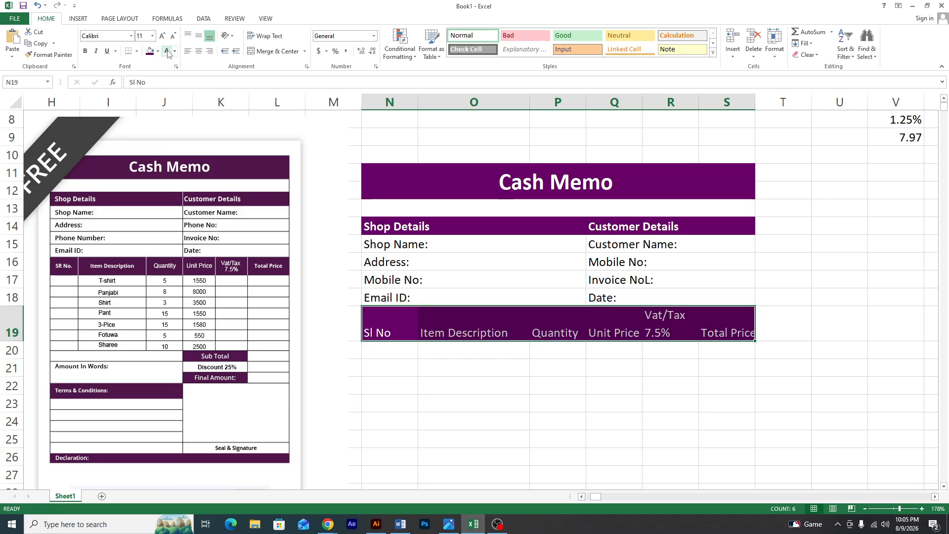
pyautogui.click(86, 52)
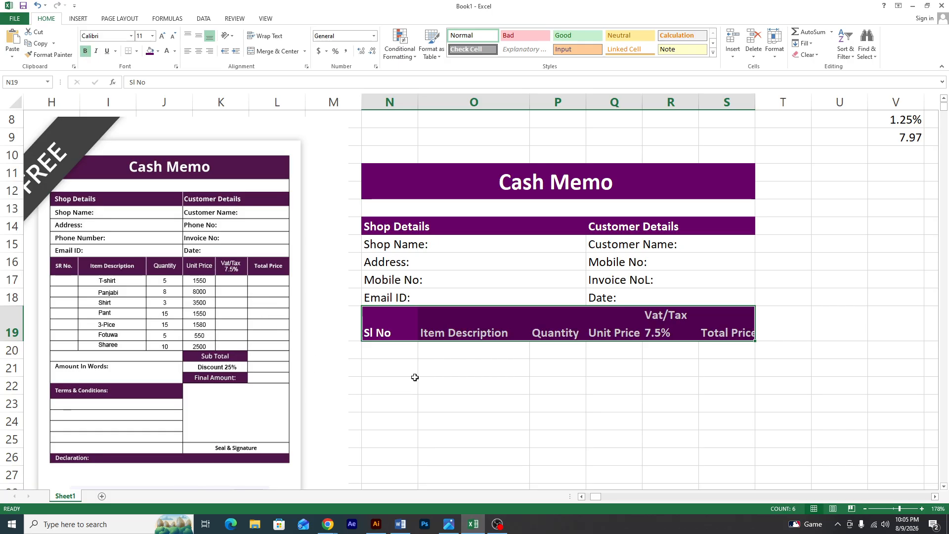
pyautogui.click(393, 363)
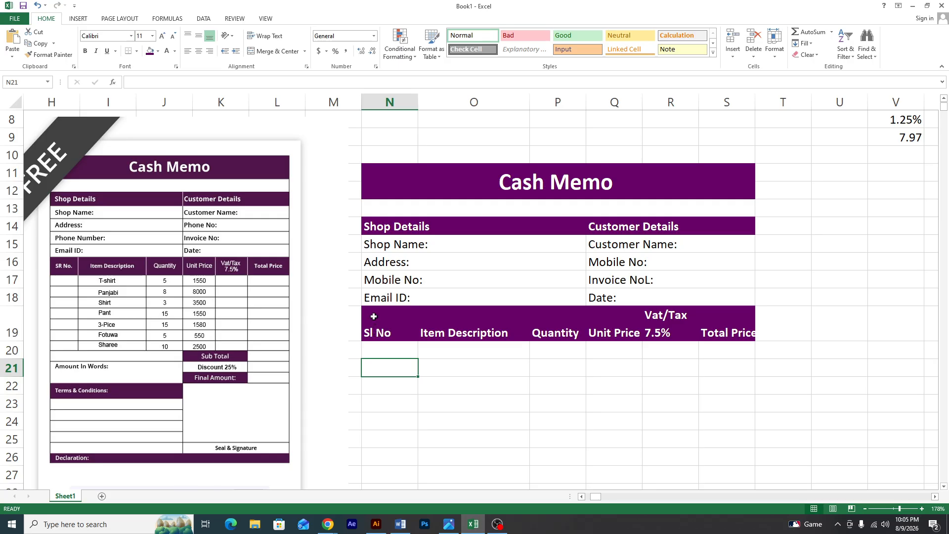
# Center the item table headings in N19:S19 both horizontally and vertically
pyautogui.moveTo(374, 316); pyautogui.dragTo(722, 328)
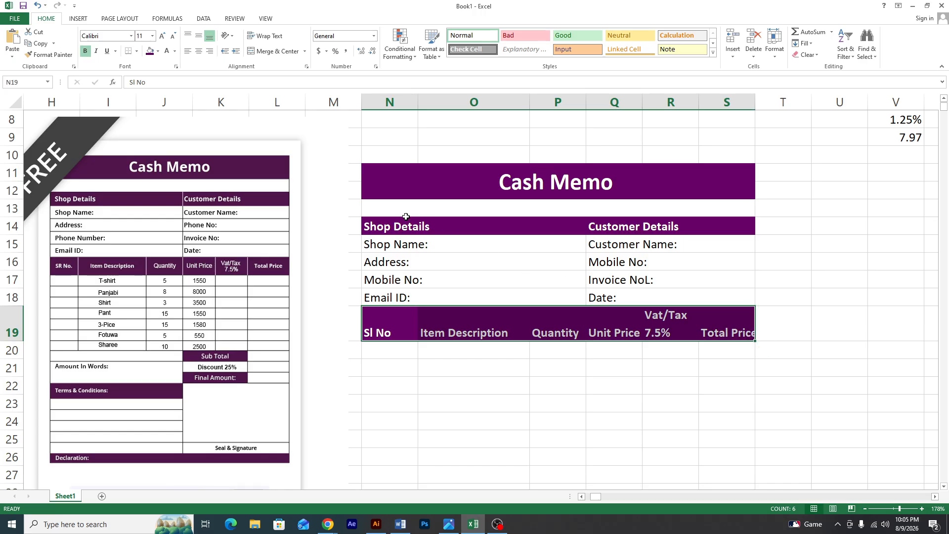
pyautogui.click(198, 52)
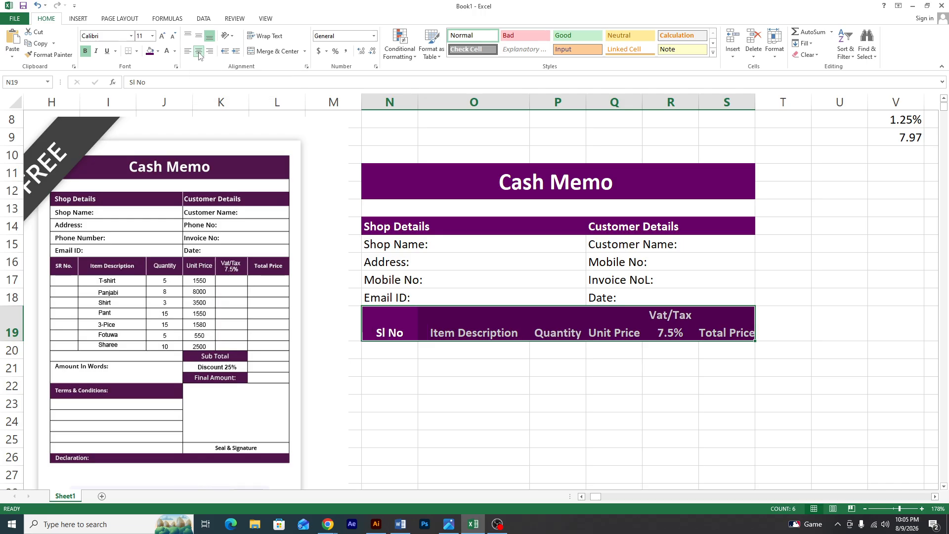
pyautogui.click(187, 53)
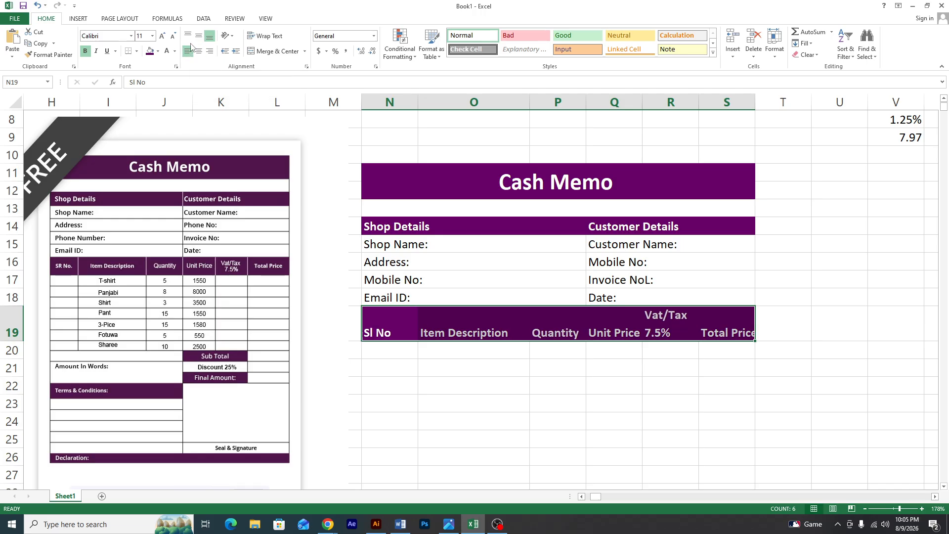
pyautogui.click(199, 38)
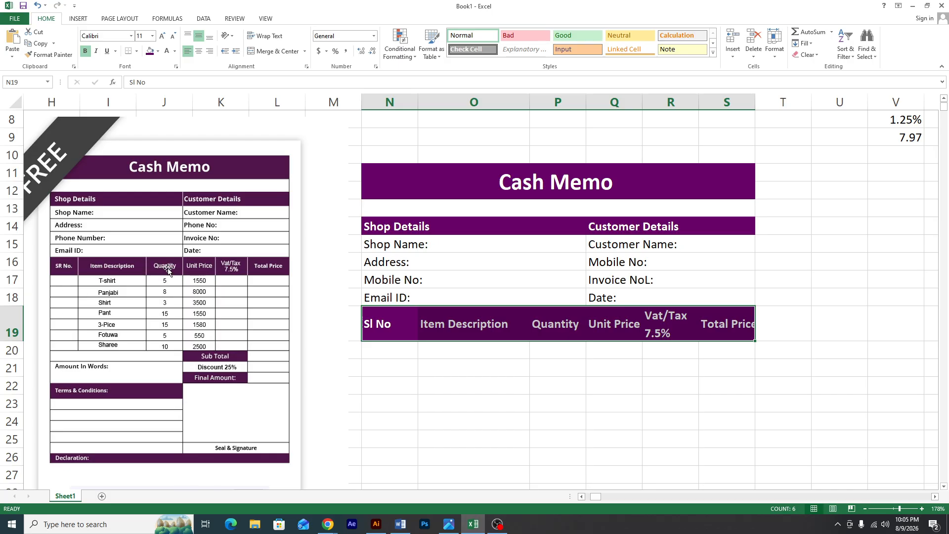
pyautogui.click(199, 52)
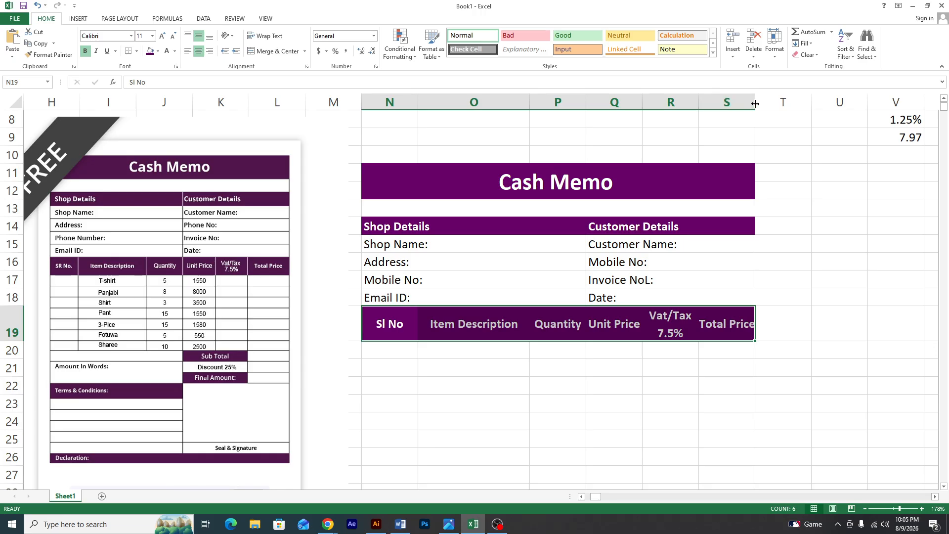
# Widen the Total Price and Unit Price columns, S and Q, so their headings fit with some spare room
pyautogui.moveTo(755, 101); pyautogui.dragTo(773, 105)
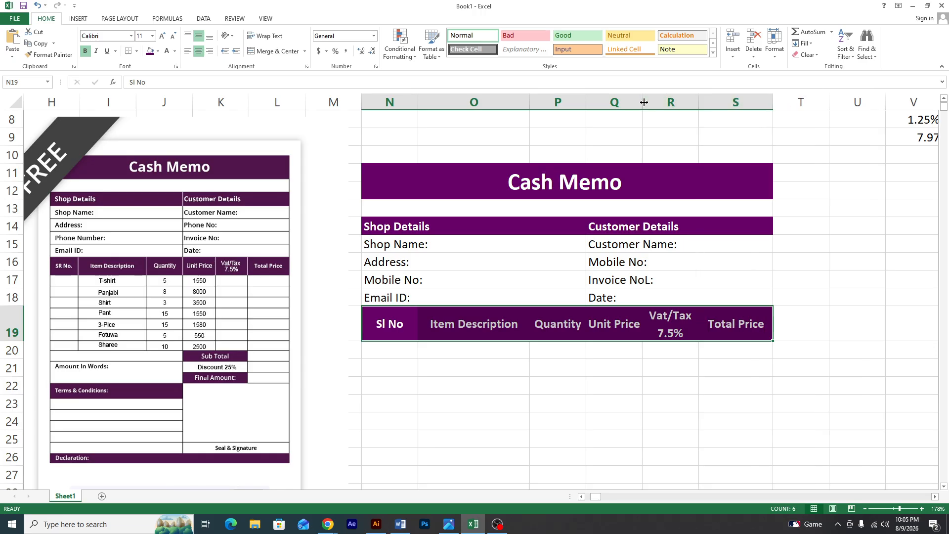
pyautogui.moveTo(643, 104); pyautogui.dragTo(656, 104)
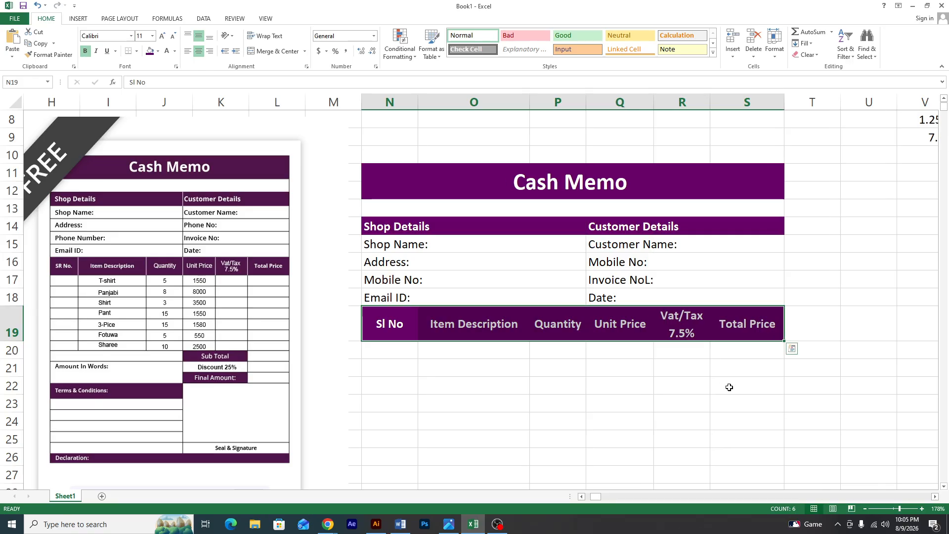
pyautogui.click(753, 390)
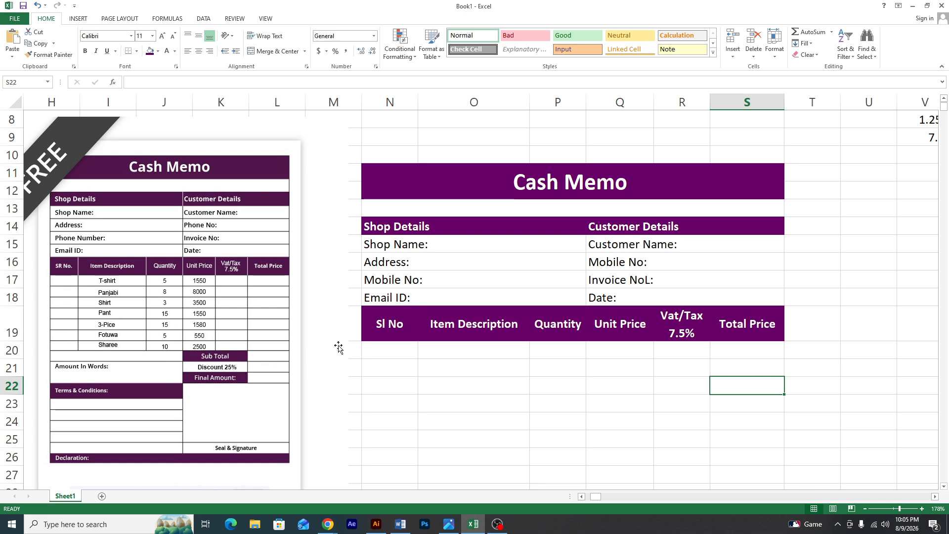
# Apply all borders to the whole memo range N11:S24
pyautogui.moveTo(370, 226); pyautogui.dragTo(736, 420)
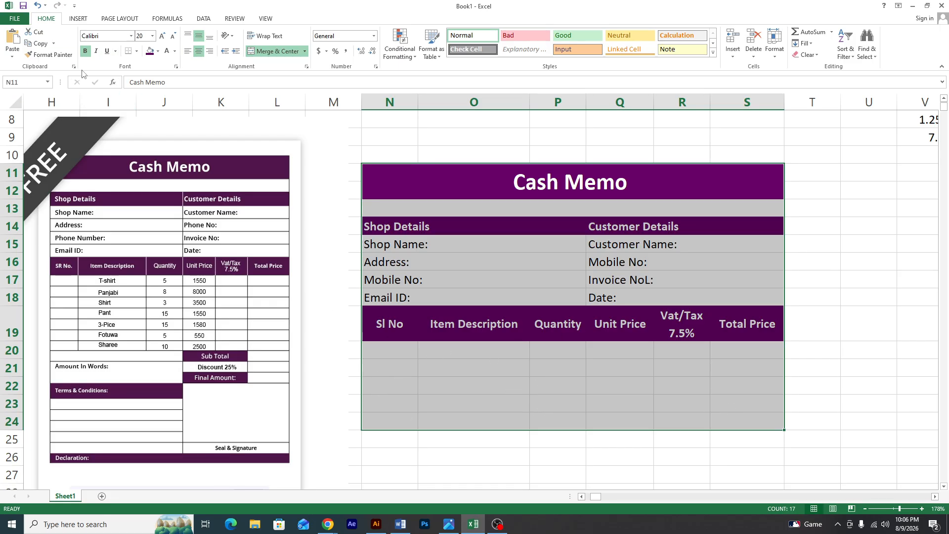
pyautogui.click(137, 51)
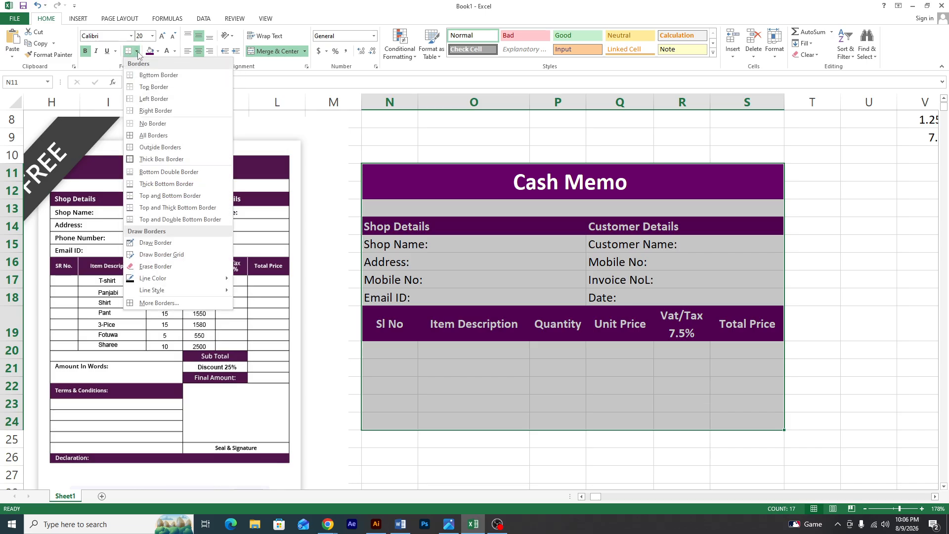
pyautogui.click(154, 135)
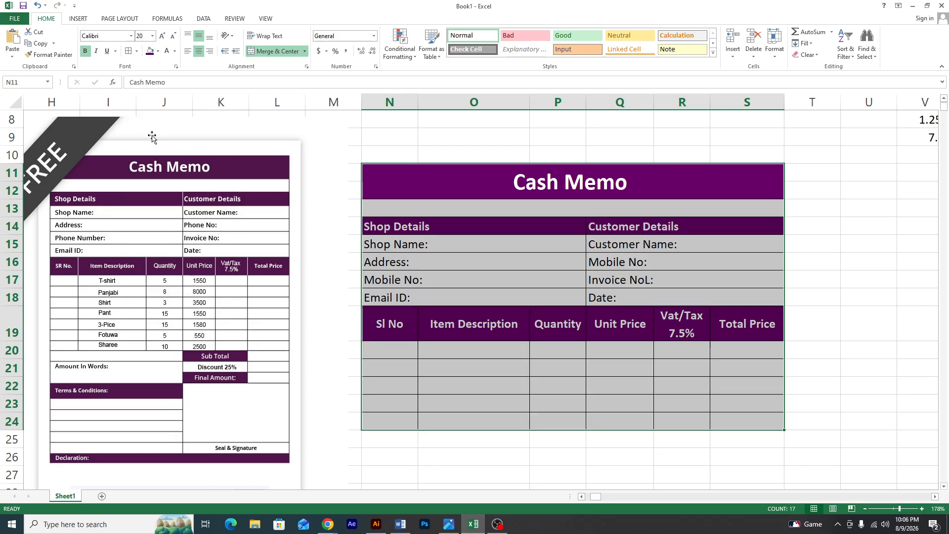
pyautogui.click(474, 367)
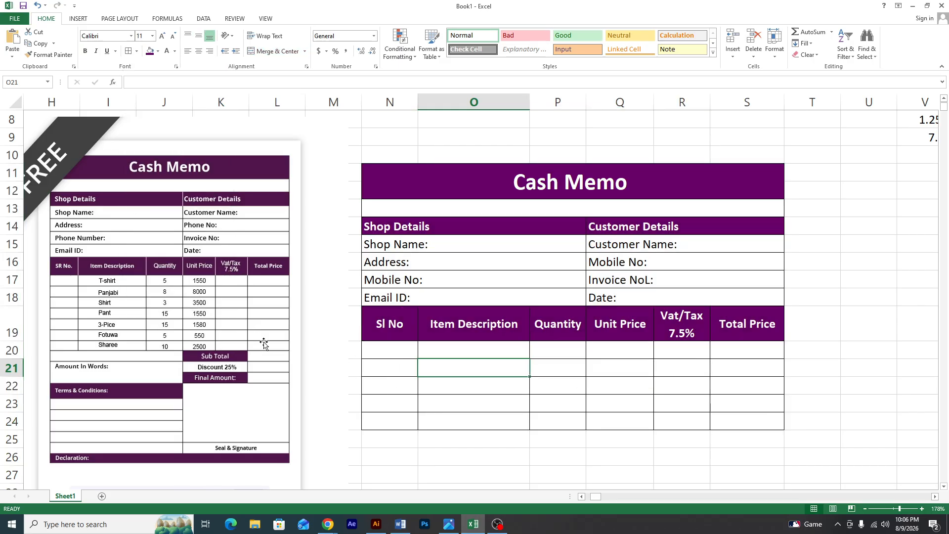
# Switch to the Word document and remove all borders from the table's last three rows
pyautogui.click(401, 524)
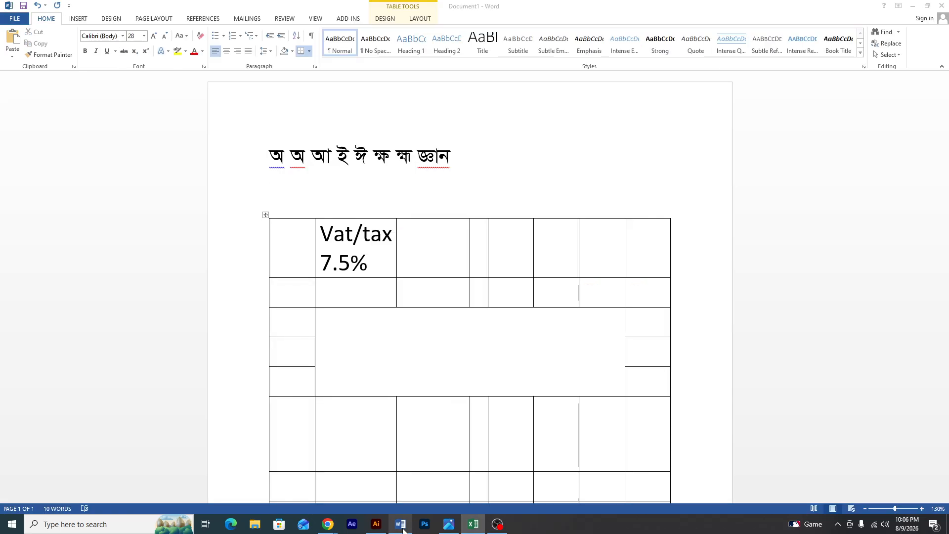
pyautogui.scroll(-3, 479, 325)
pyautogui.scroll(-1, 480, 324)
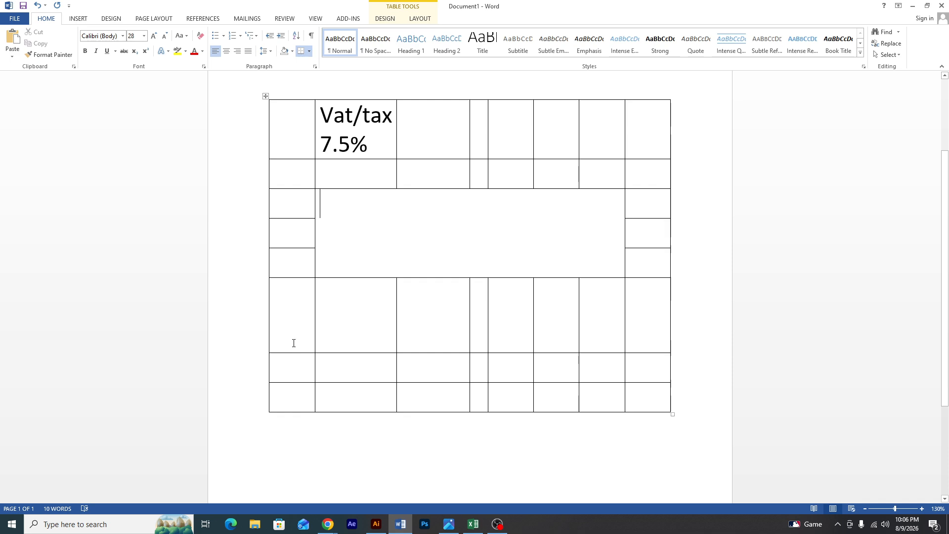
pyautogui.moveTo(294, 343); pyautogui.dragTo(677, 414)
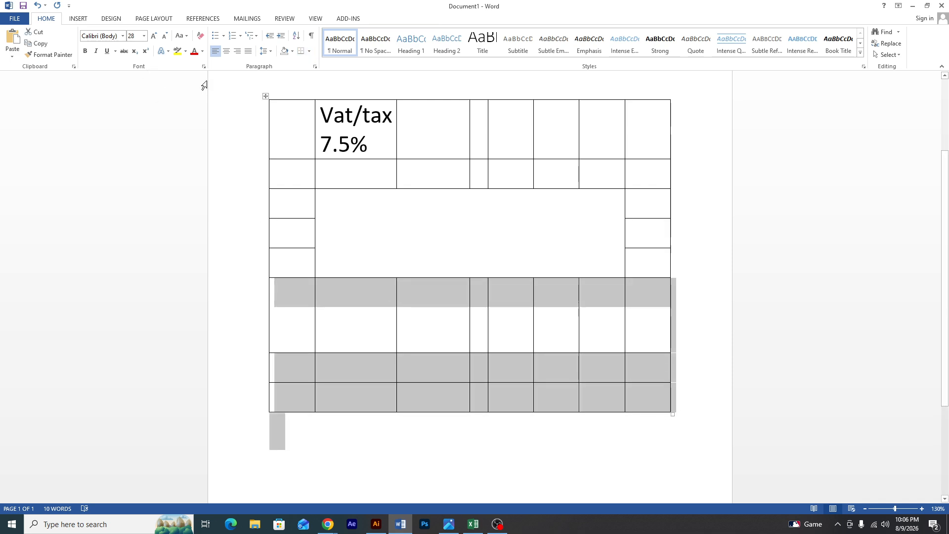
pyautogui.click(309, 51)
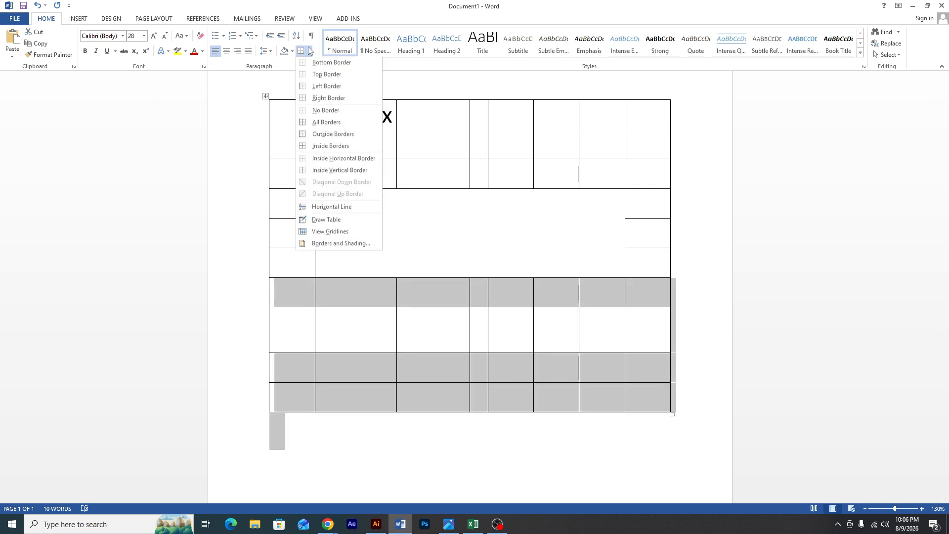
pyautogui.click(330, 112)
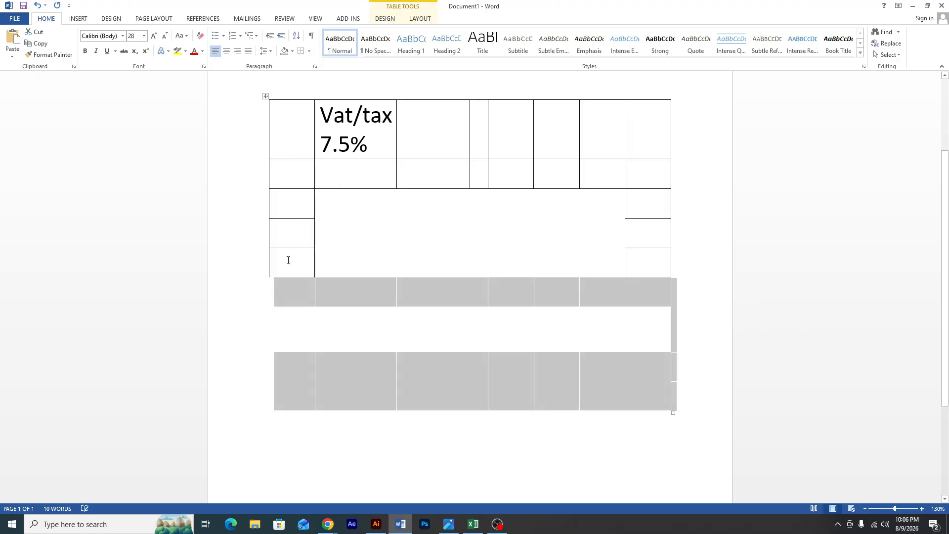
pyautogui.click(623, 421)
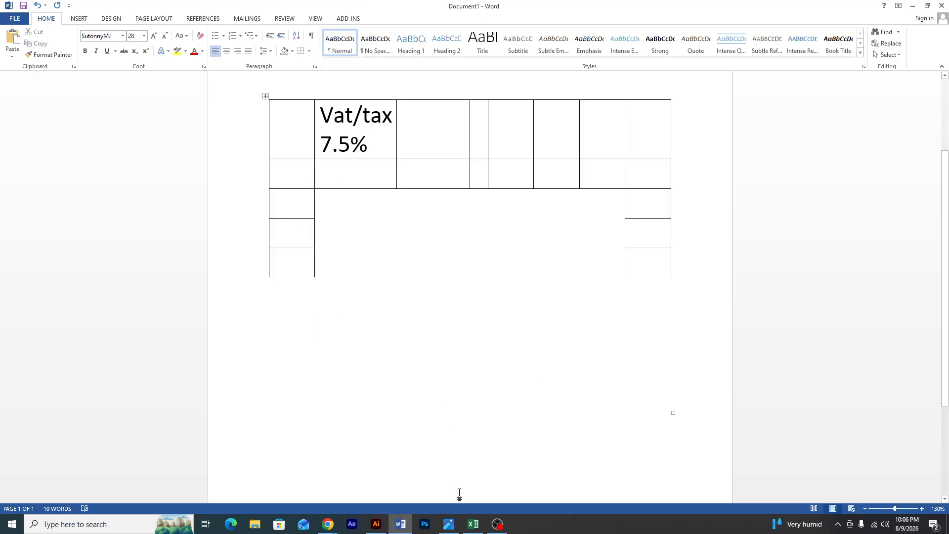
# Return to the Excel workbook and try to give the memo range N11:S24 borders in a thick solid line style
pyautogui.click(473, 525)
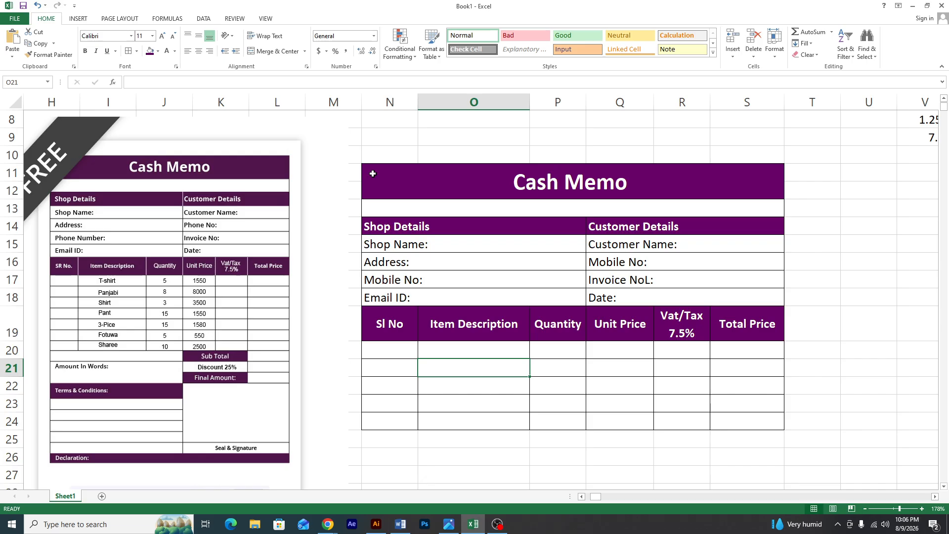
pyautogui.moveTo(371, 173); pyautogui.dragTo(727, 418)
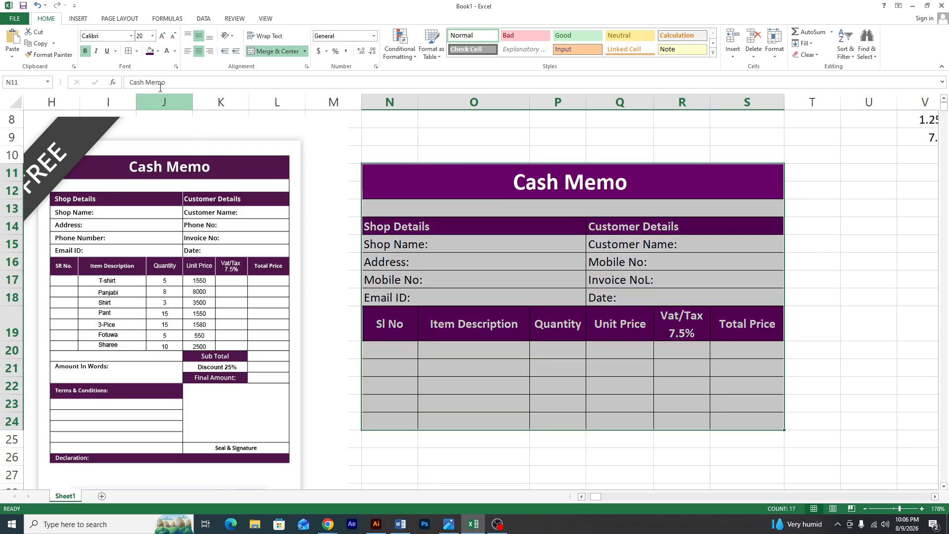
pyautogui.click(136, 51)
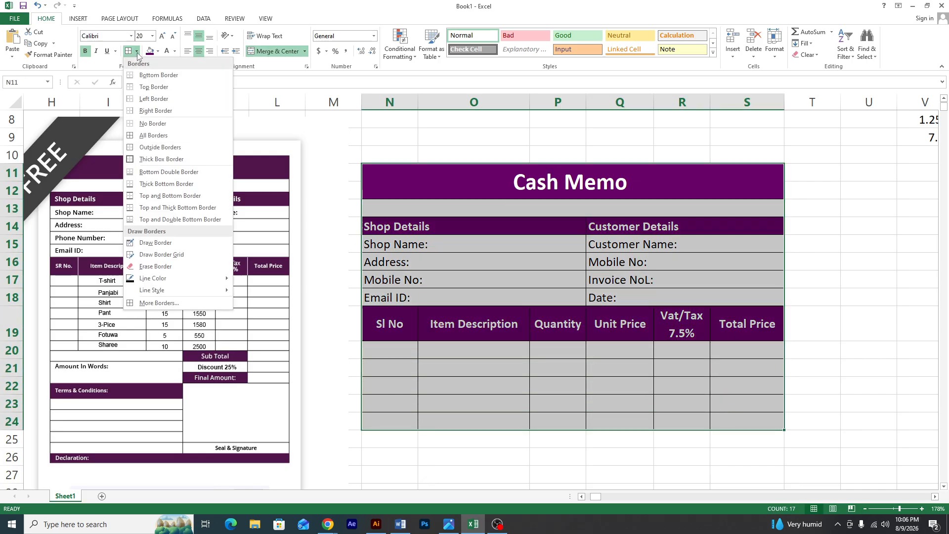
pyautogui.moveTo(200, 297)
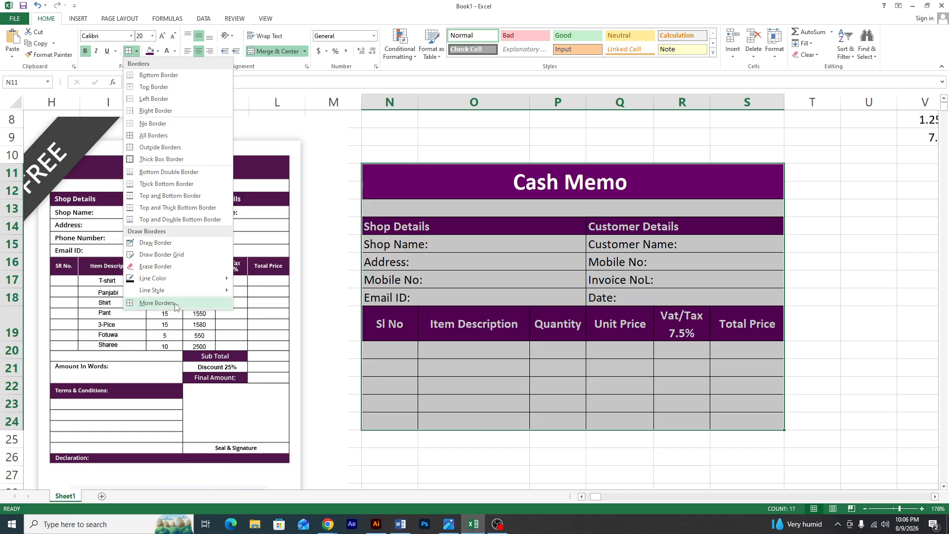
pyautogui.click(157, 303)
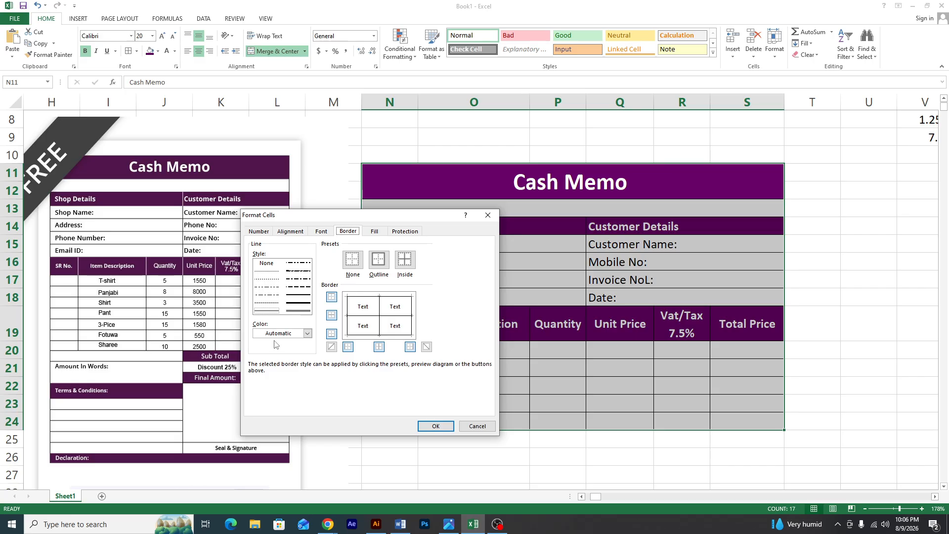
pyautogui.click(293, 297)
pyautogui.click(294, 302)
pyautogui.click(430, 424)
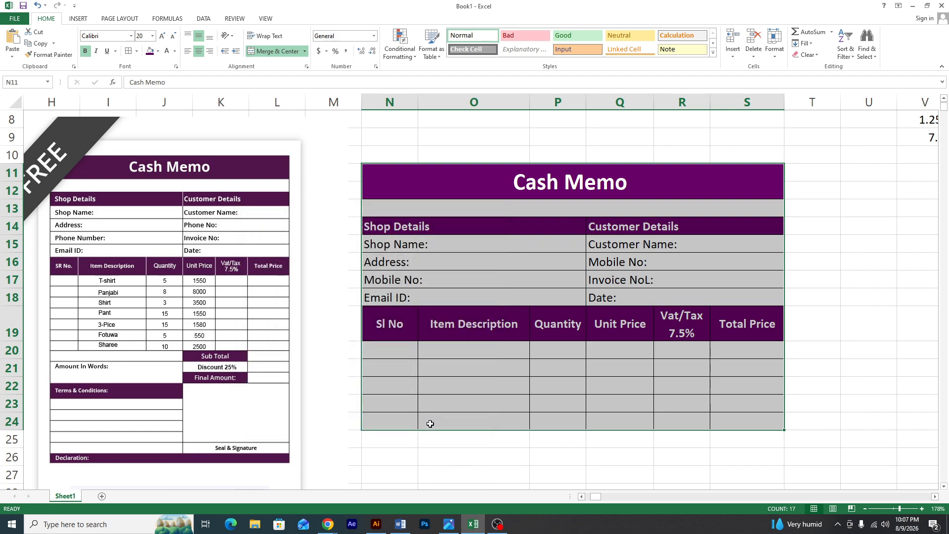
# Try once more to set a thick solid border line for the selected memo range through the detailed border settings
pyautogui.click(136, 51)
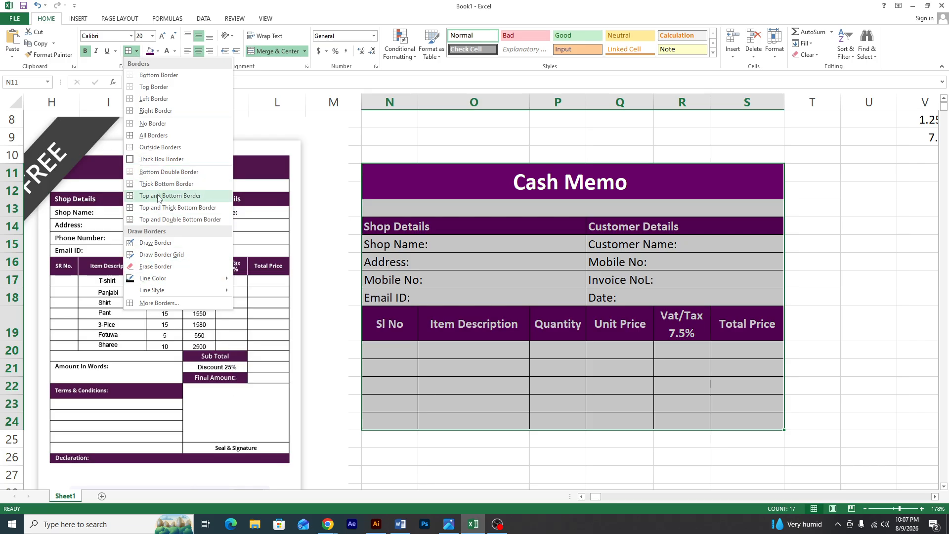
pyautogui.moveTo(157, 280)
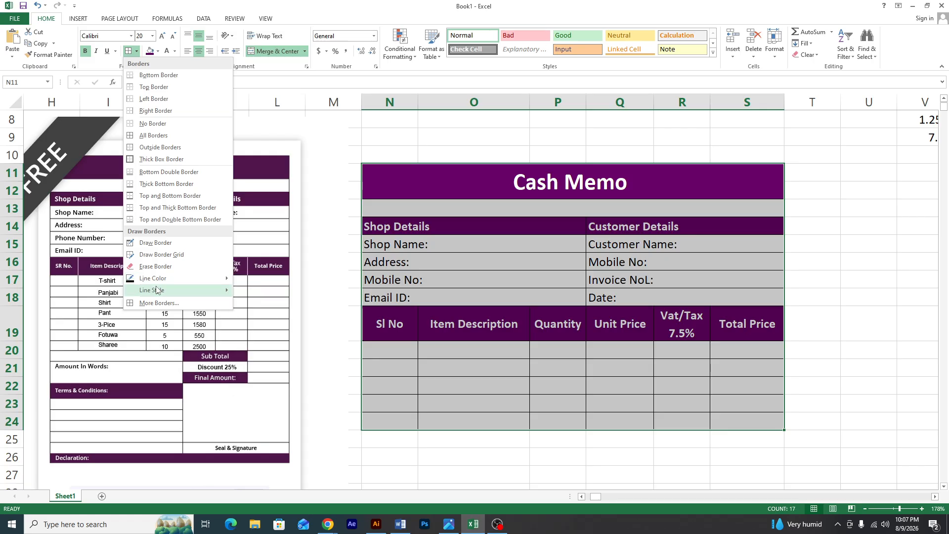
pyautogui.click(159, 304)
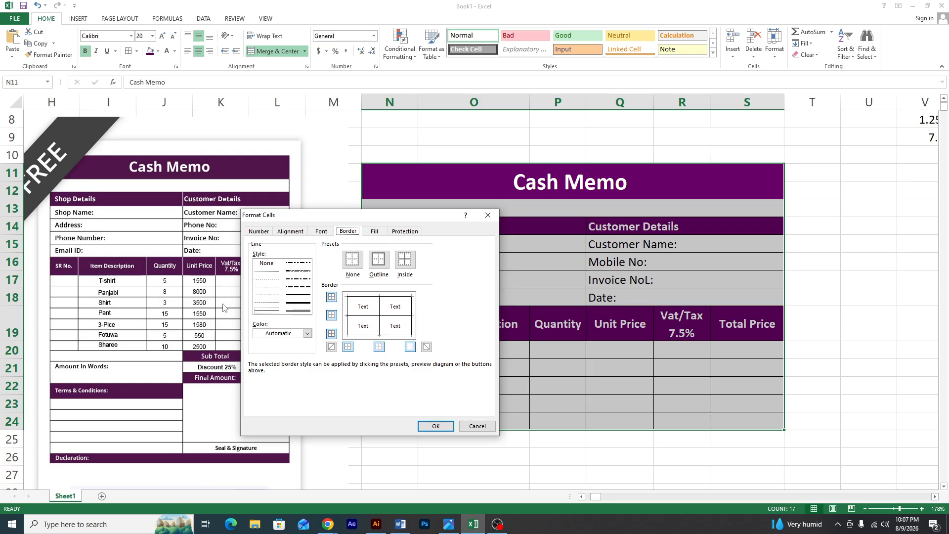
pyautogui.click(290, 303)
pyautogui.click(435, 427)
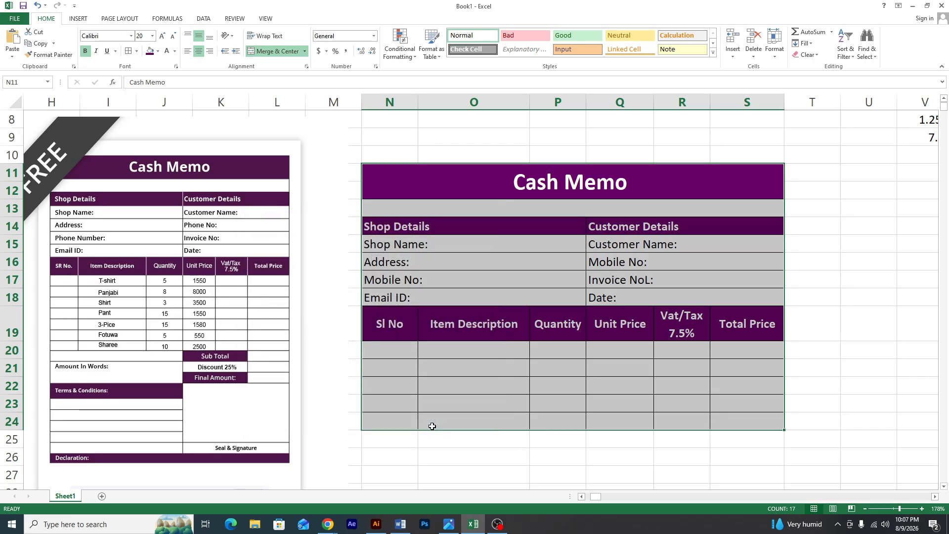
pyautogui.click(472, 397)
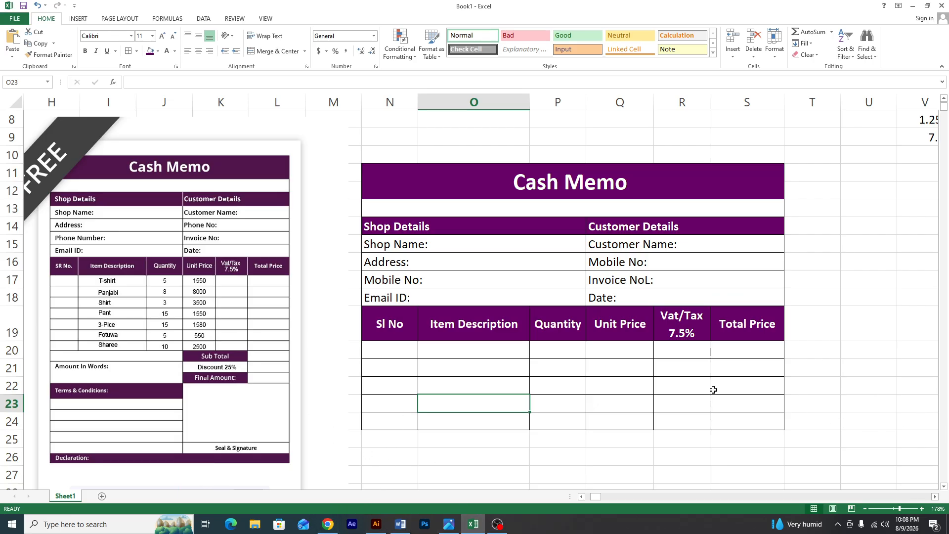
pyautogui.click(498, 526)
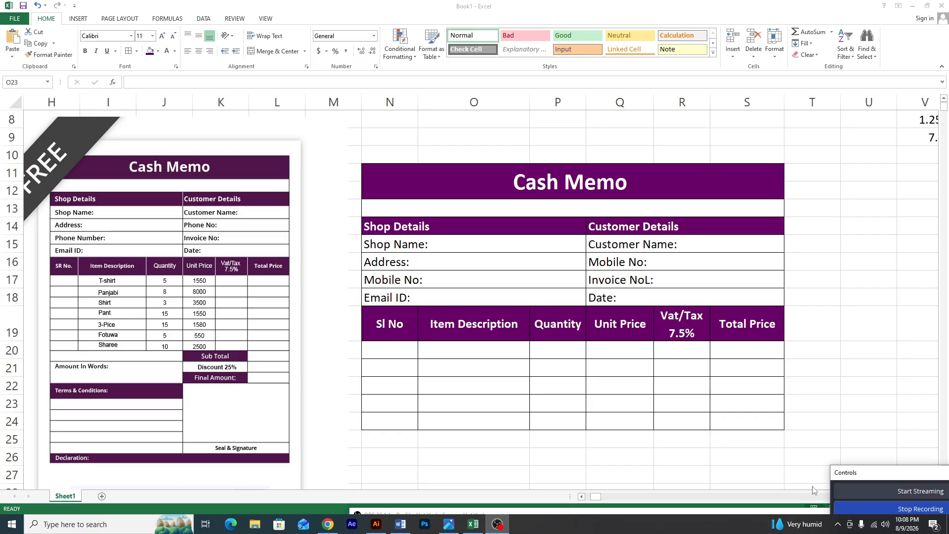